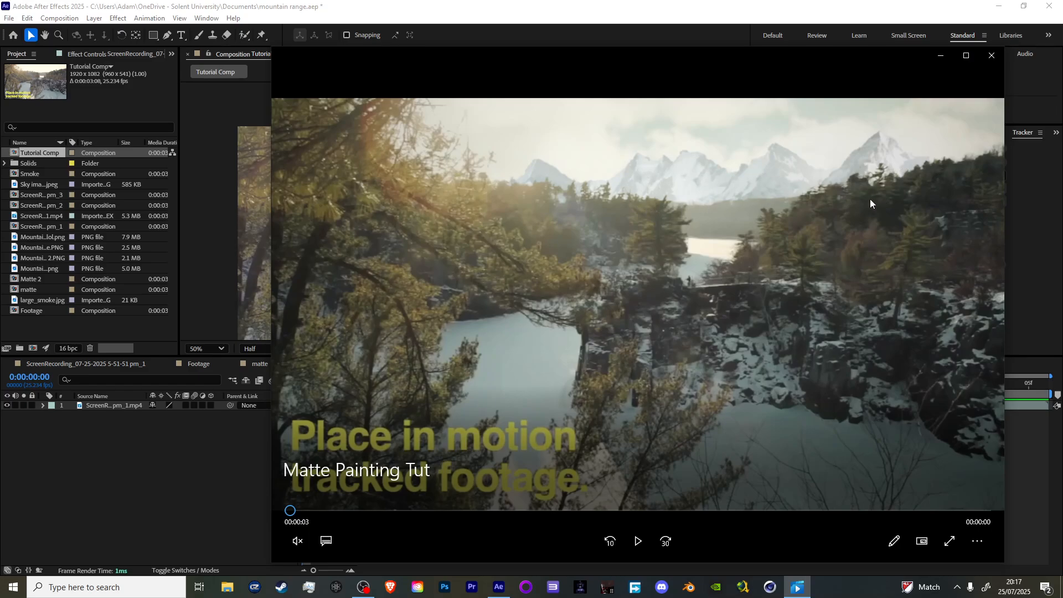
Scrub through the finished matte painting video for reference and close the video player
left_click_drag(459, 510, 589, 510)
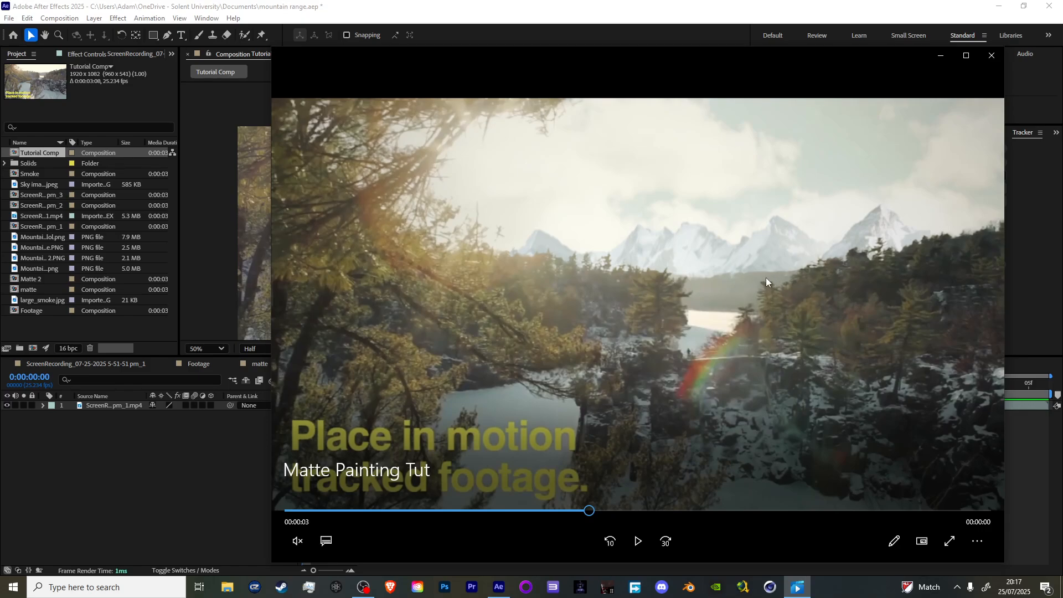
mouse_move(659, 519)
left_mouse_down()
mouse_move(916, 510)
mouse_move(5, 486)
left_mouse_up()
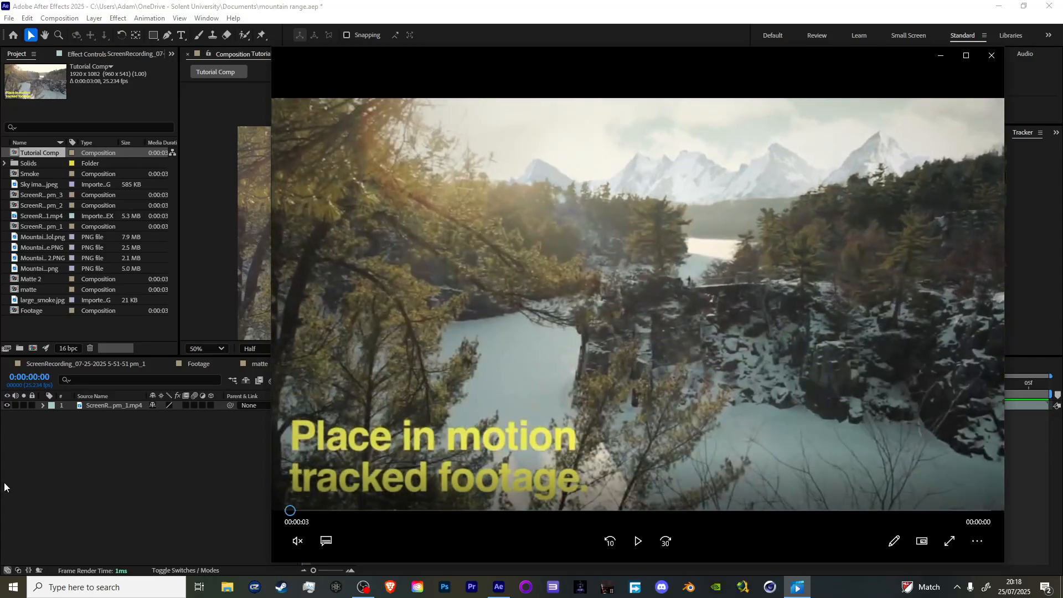
left_click(999, 56)
Add a null object to Tutorial Comp
scroll(384, 260, "down", 2)
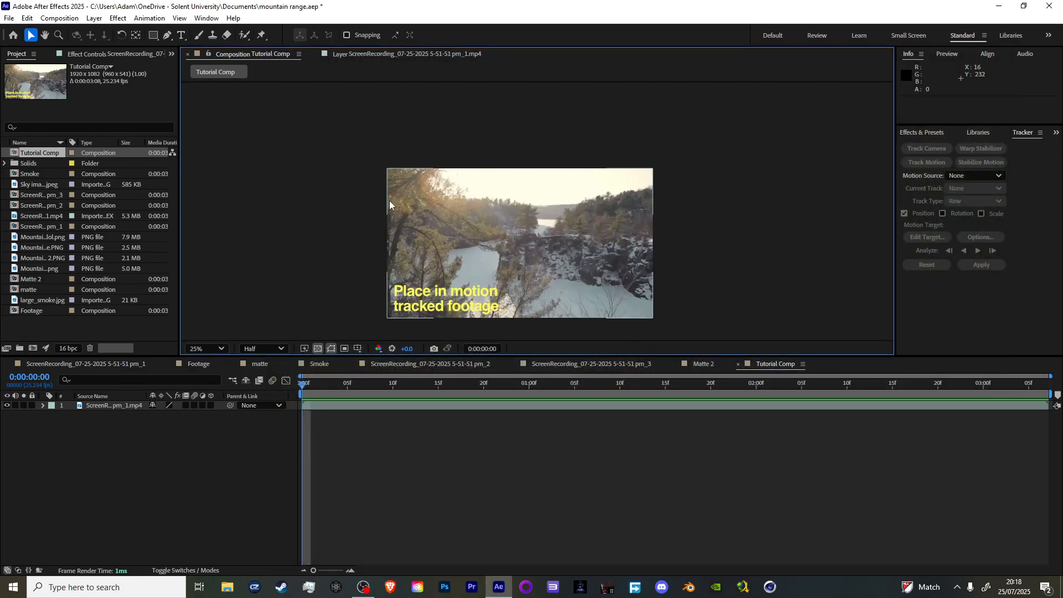
right_click(176, 520)
mouse_move(188, 373)
left_click(374, 437)
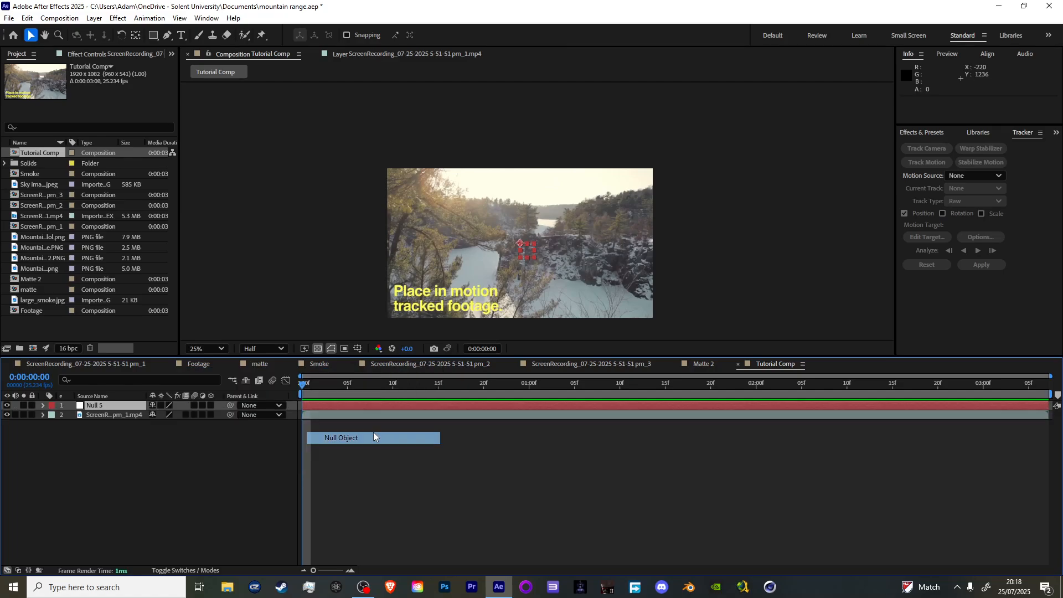
Open the ScreenRecording footage layer in the layer viewer and start Track Motion on it
scroll(512, 257, "up", 2)
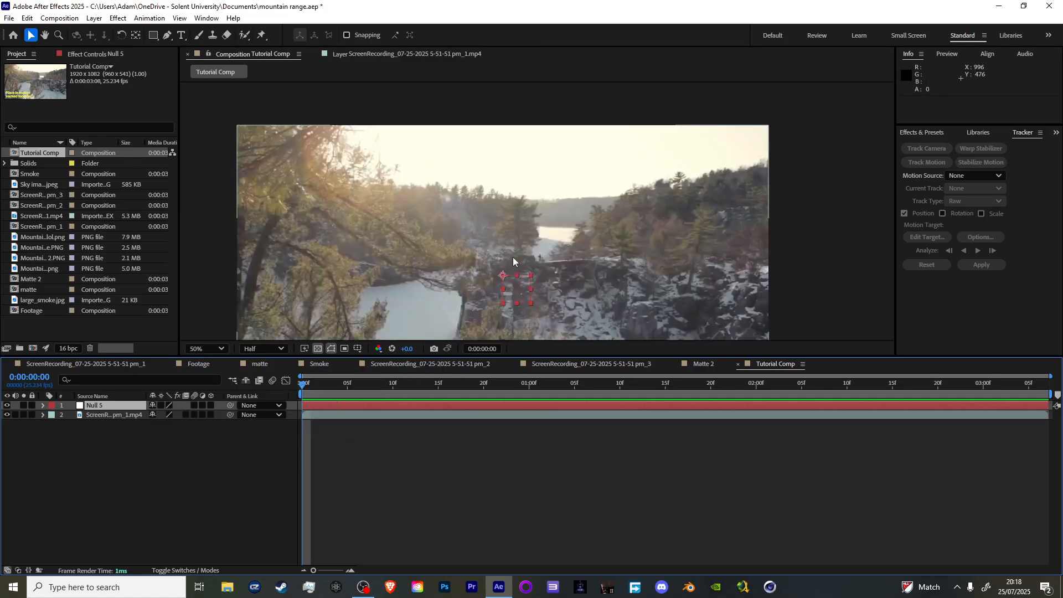
key("h")
left_click_drag(553, 290, 486, 245)
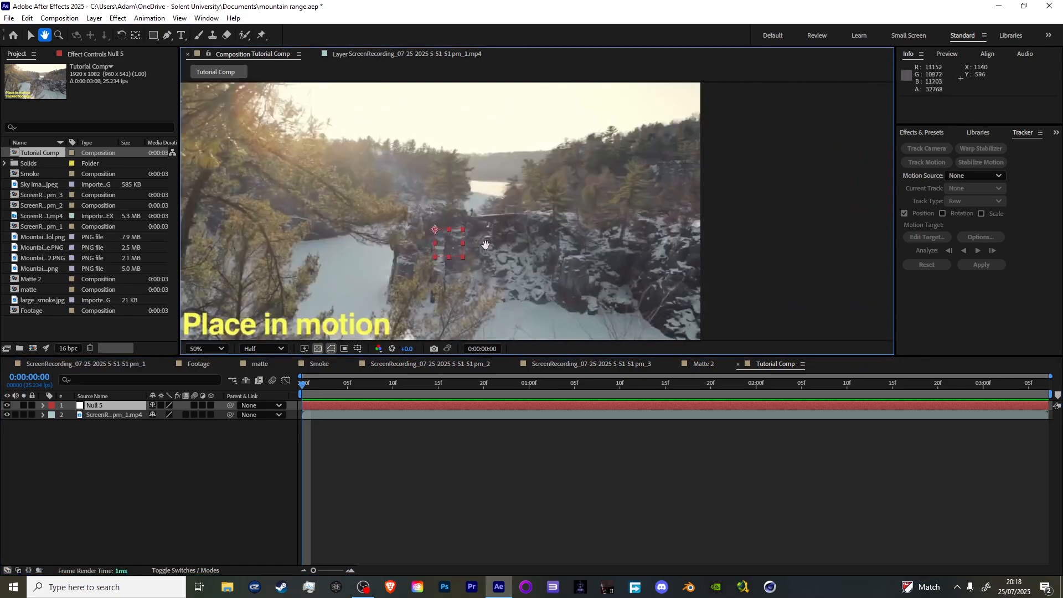
key("v")
double_click(126, 415)
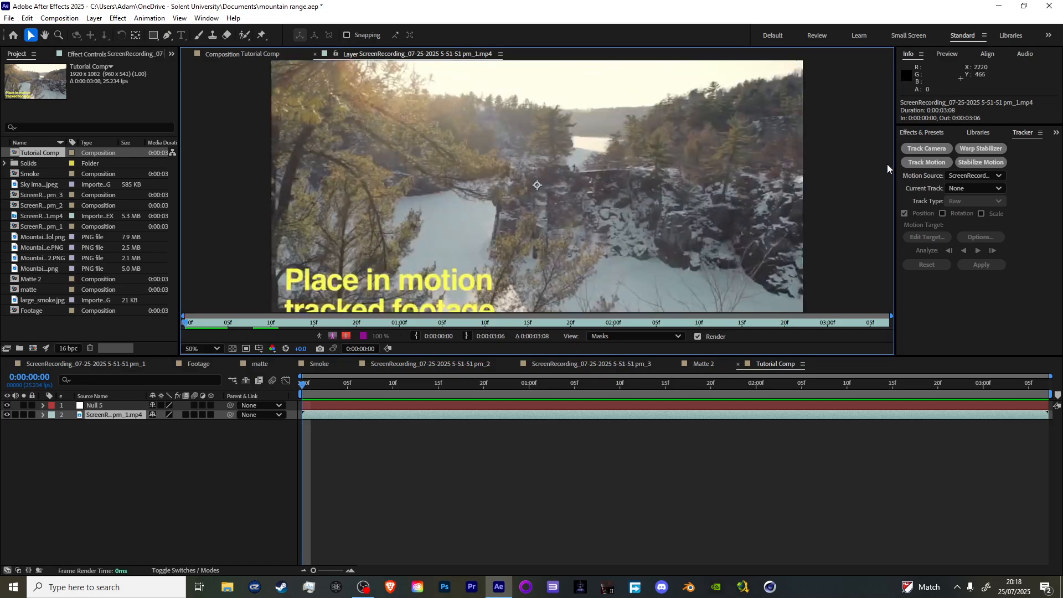
left_click(916, 164)
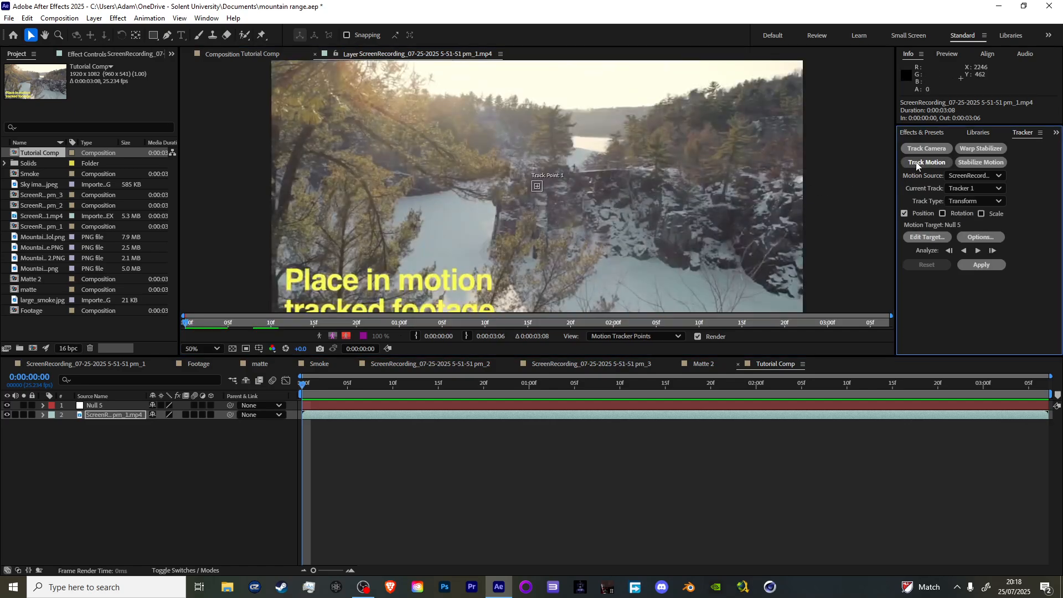
left_click(153, 17)
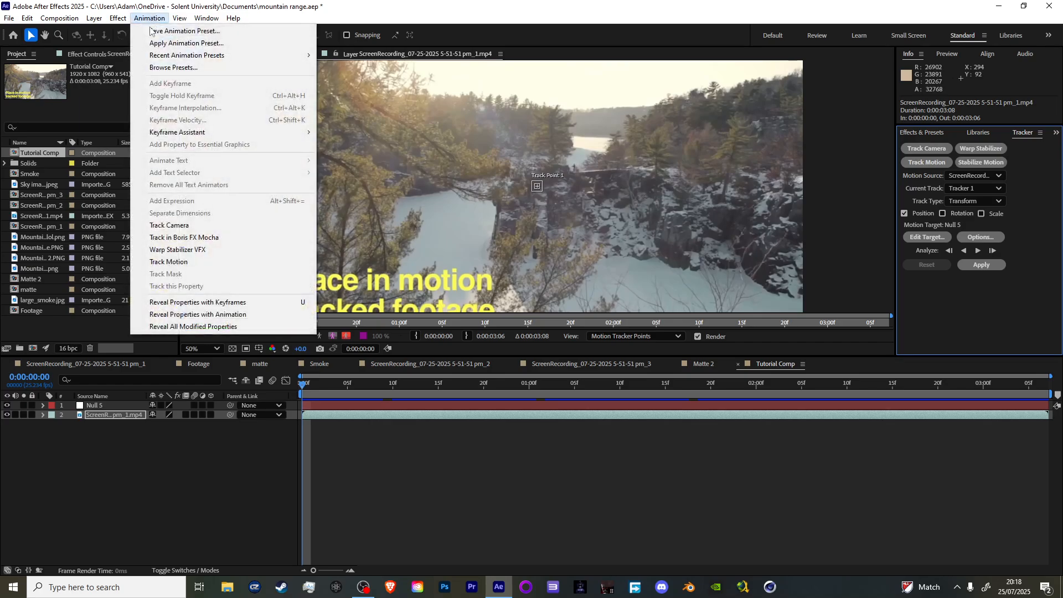
left_click(214, 428)
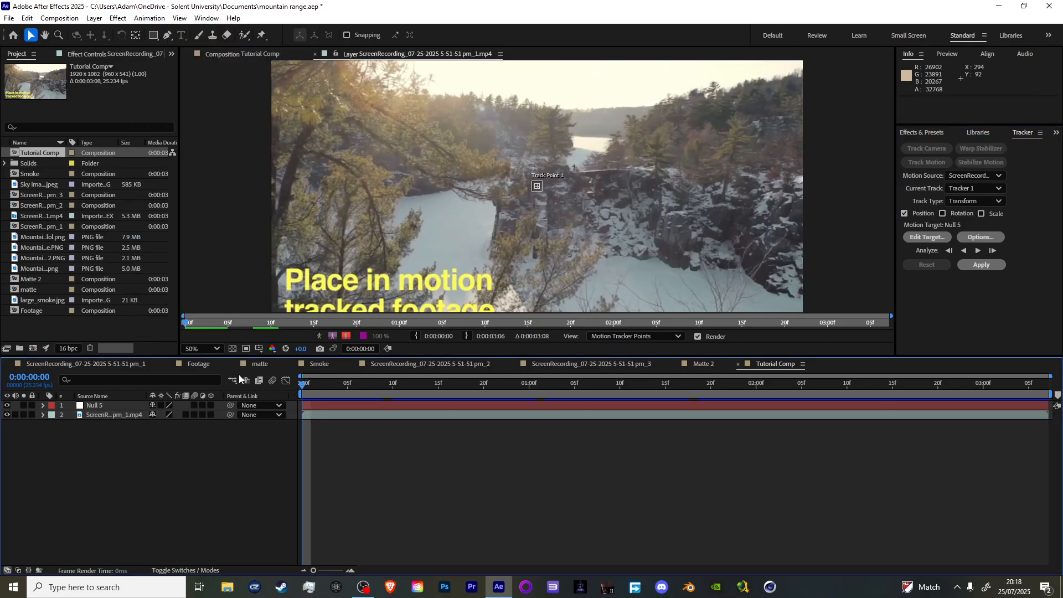
left_click(206, 18)
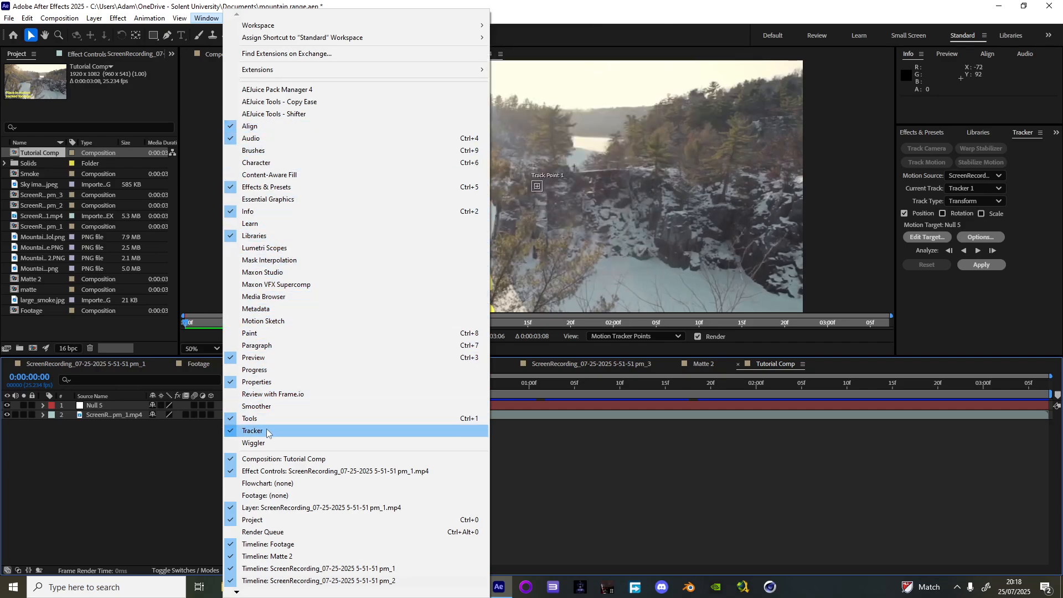
left_click(155, 465)
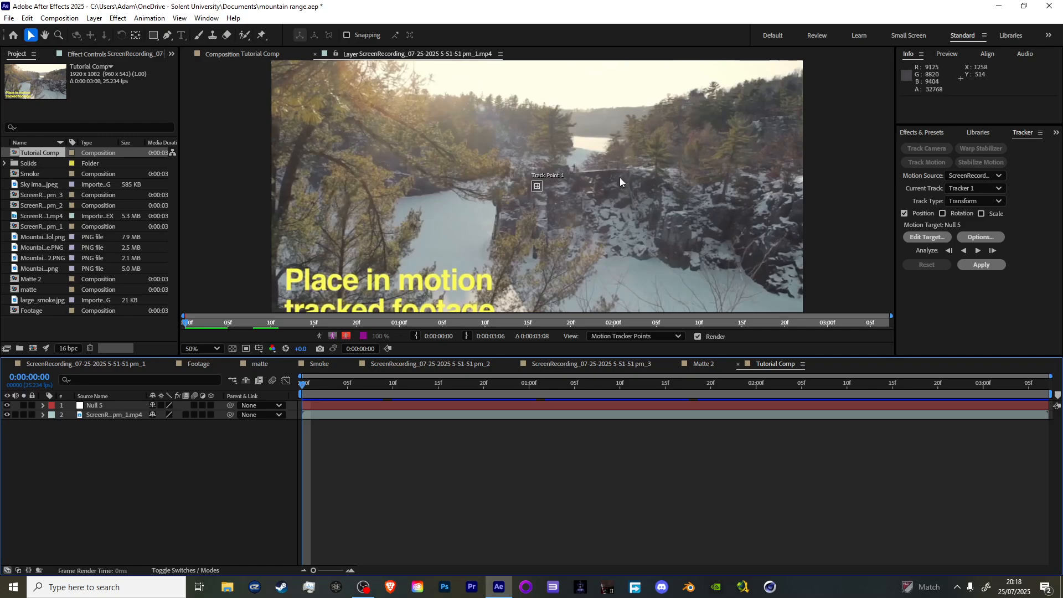
Enable rotation tracking and place Track Point 1 on a treetop along the ridge left of the lake, enlarging its regions
left_click(942, 214)
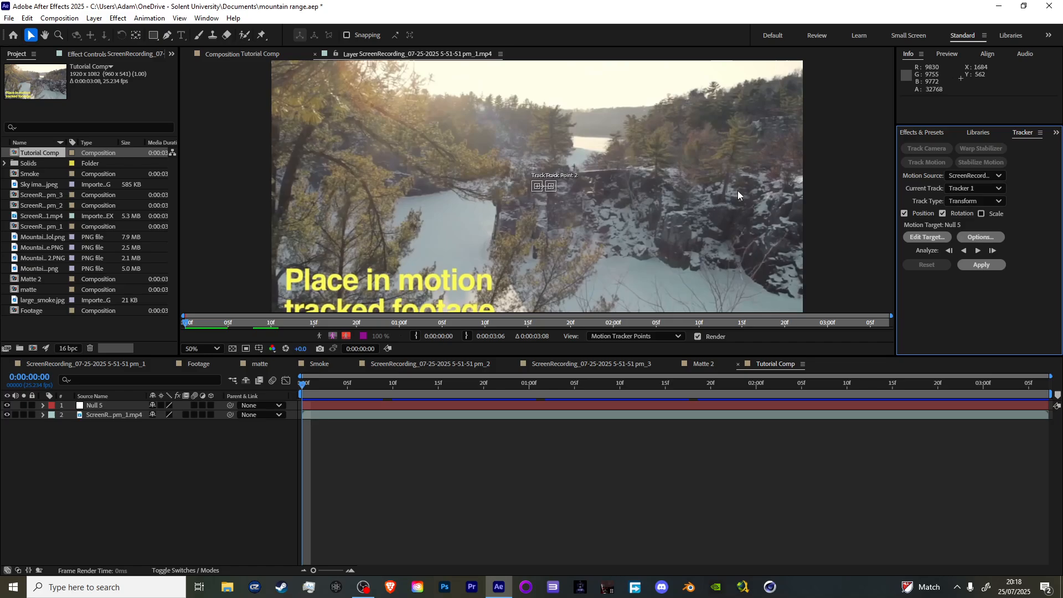
scroll(593, 150, "up", 3)
left_click_drag(550, 171, 501, 75)
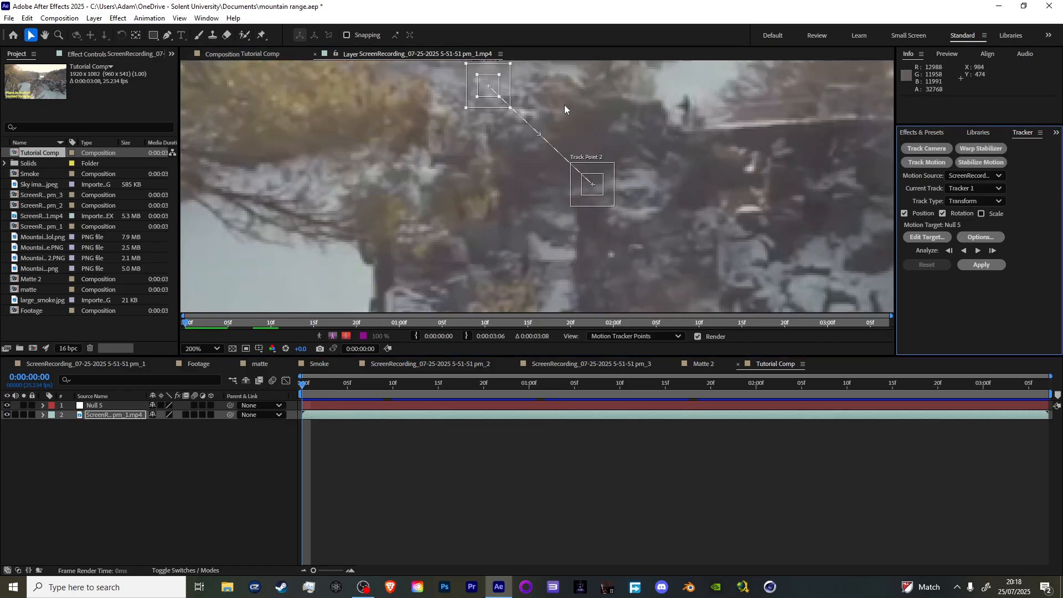
left_click_drag(563, 105, 552, 212)
left_click_drag(494, 186, 417, 96)
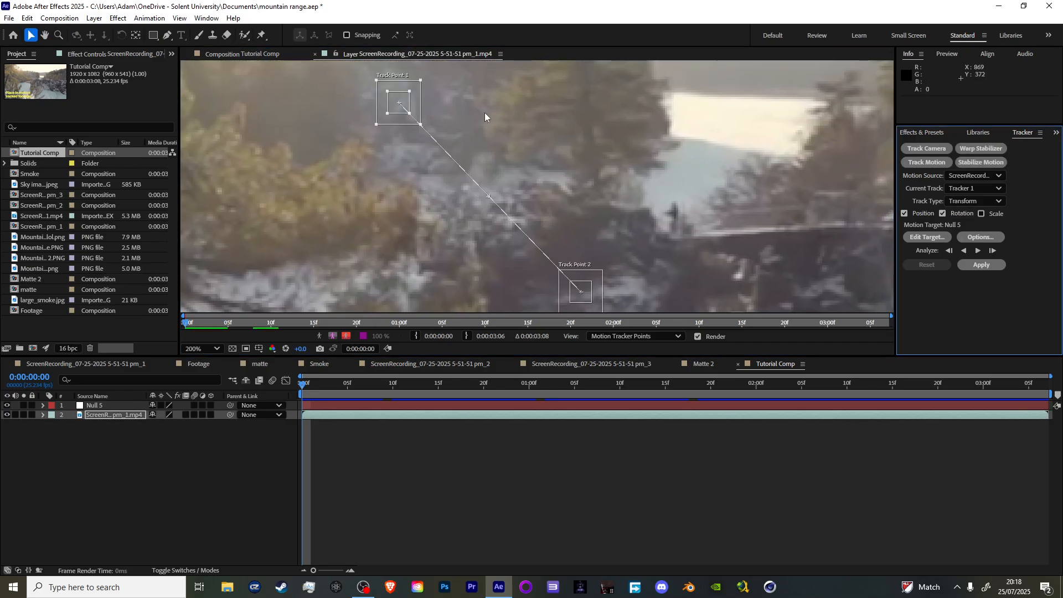
left_click_drag(521, 112, 633, 265)
left_click_drag(529, 250, 623, 214)
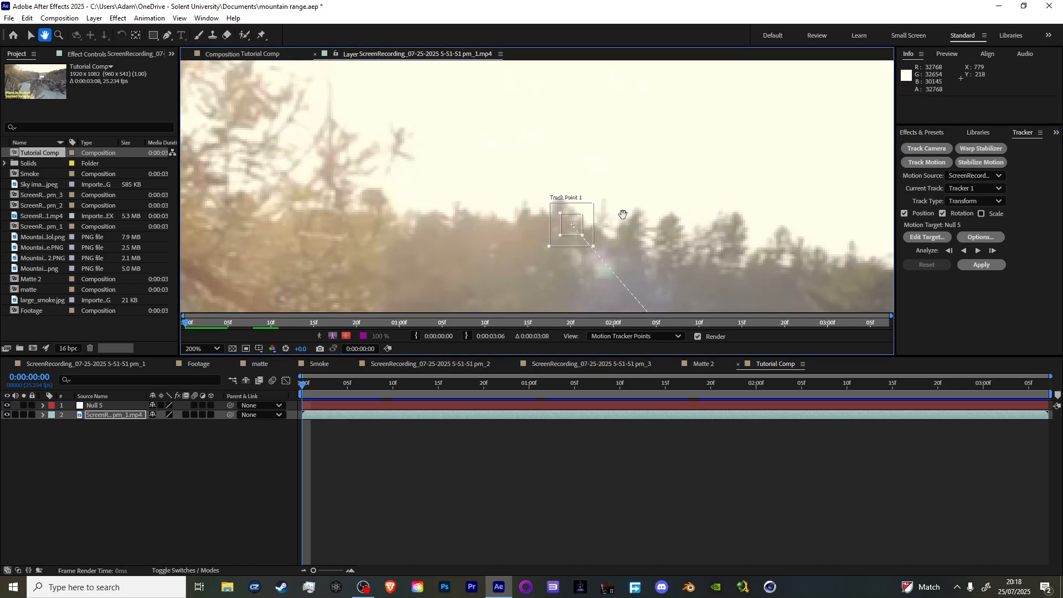
scroll(623, 214, "down", 1)
scroll(636, 211, "up", 1)
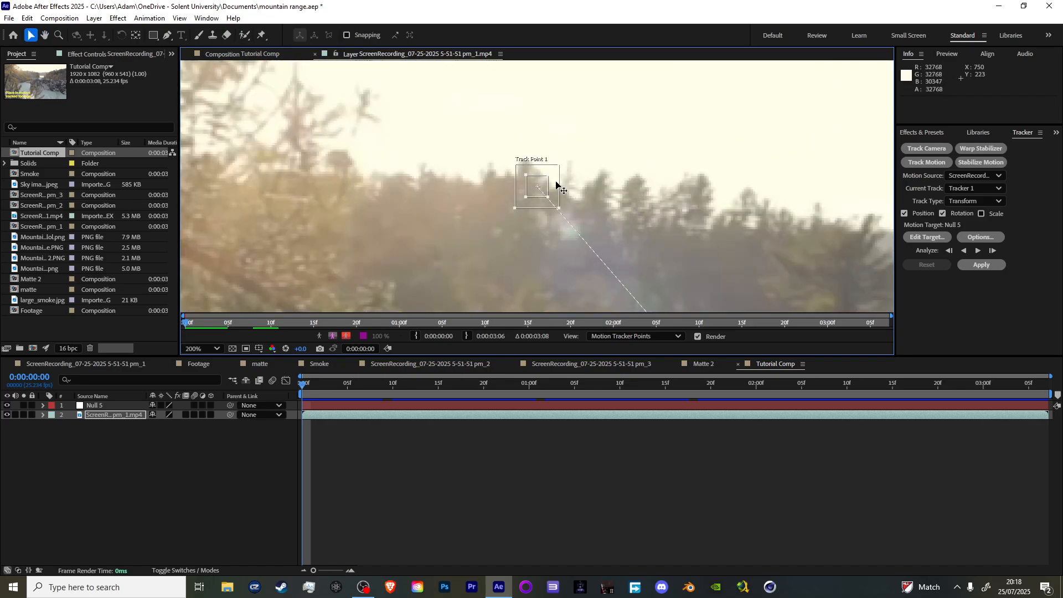
left_click_drag(556, 185, 500, 170)
Place Track Point 2 on the tall treetop on the right-hand ridge and enlarge its feature and search regions
key("h")
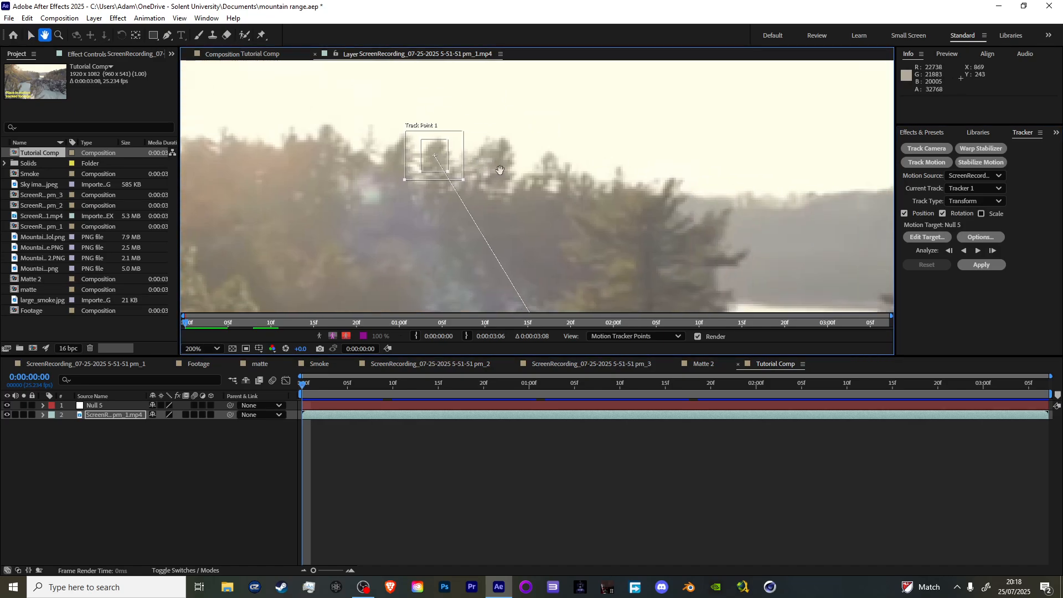
scroll(500, 170, "down", 3)
scroll(619, 249, "up", 2)
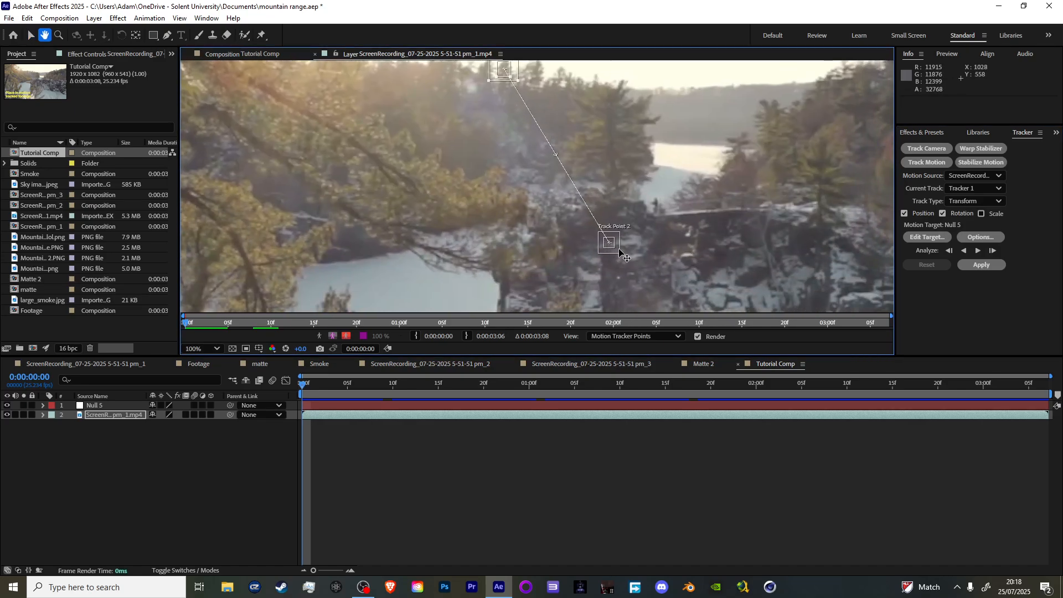
key("v")
left_click_drag(617, 249, 612, 132)
key("h")
left_click_drag(701, 131, 514, 242)
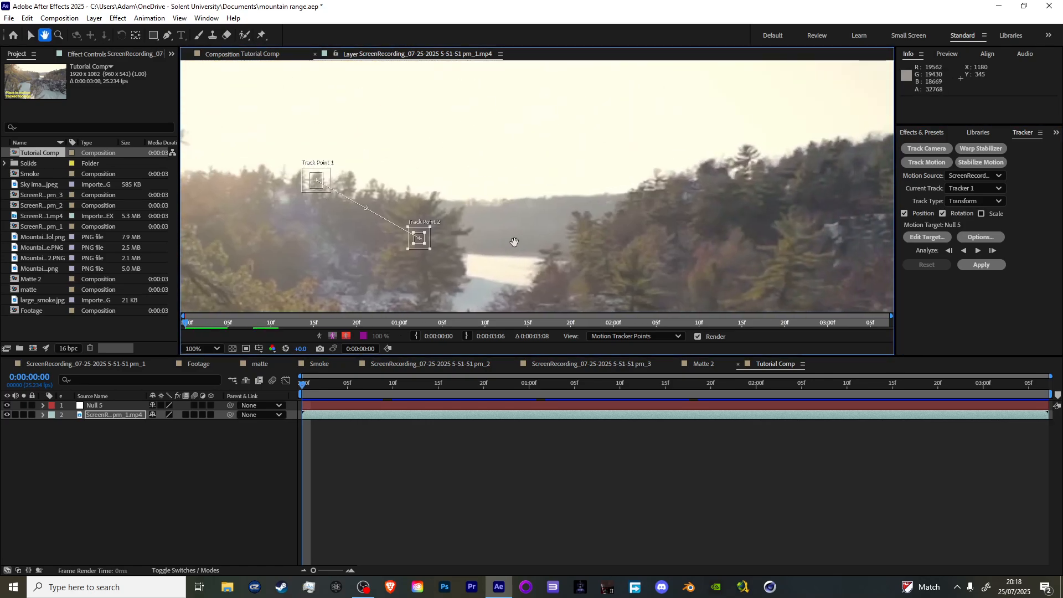
key("v")
left_click_drag(428, 239, 750, 151)
scroll(756, 159, "up", 4)
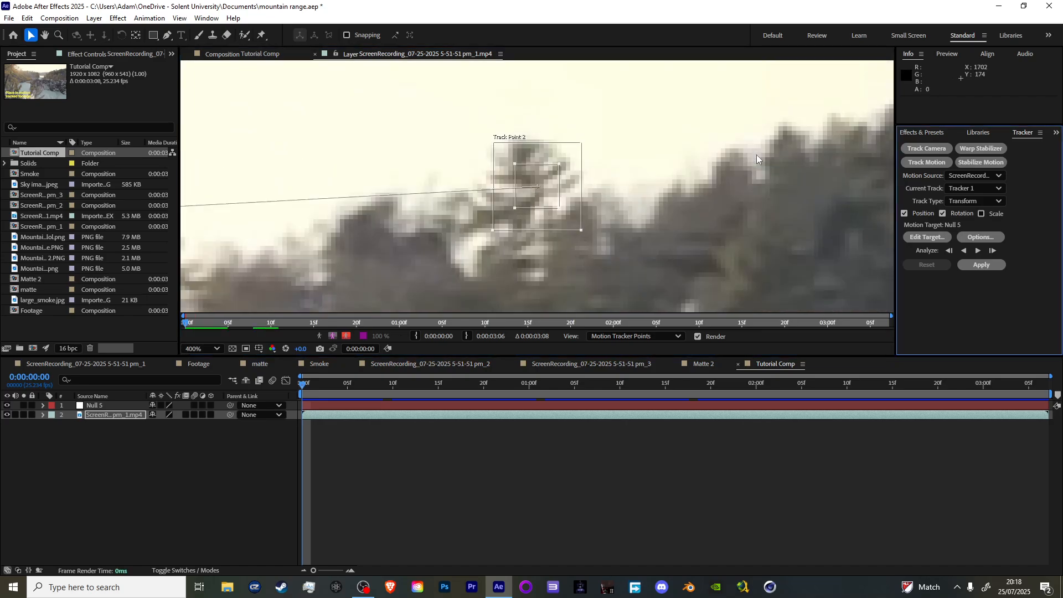
left_click_drag(559, 208, 567, 222)
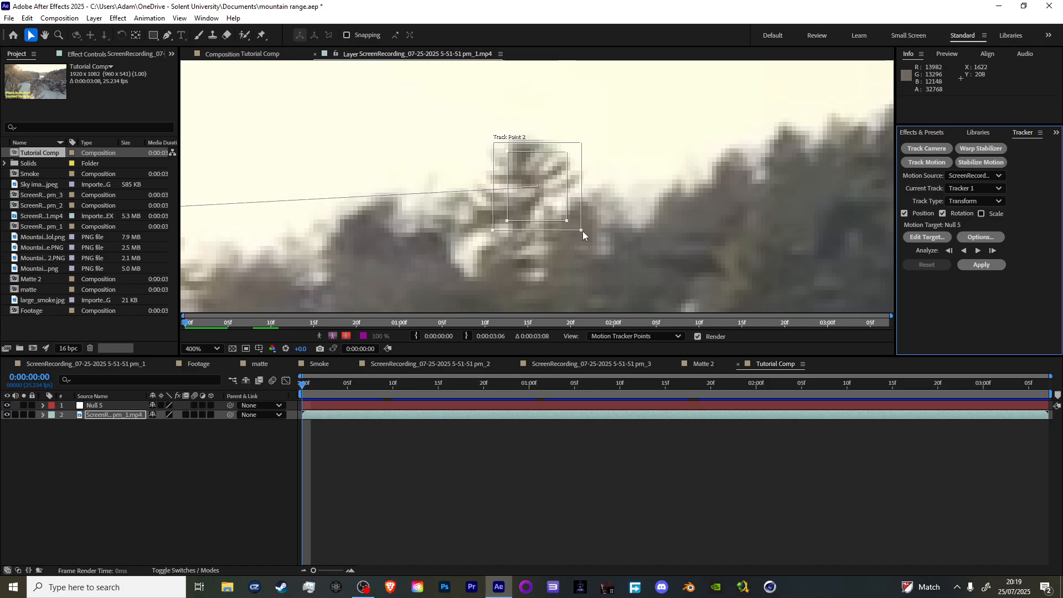
left_click_drag(581, 230, 594, 239)
Analyze both track points forward, stop the analysis partway, and return to the first frame to check the tracked paths
scroll(577, 209, "down", 2)
scroll(485, 209, "down", 2)
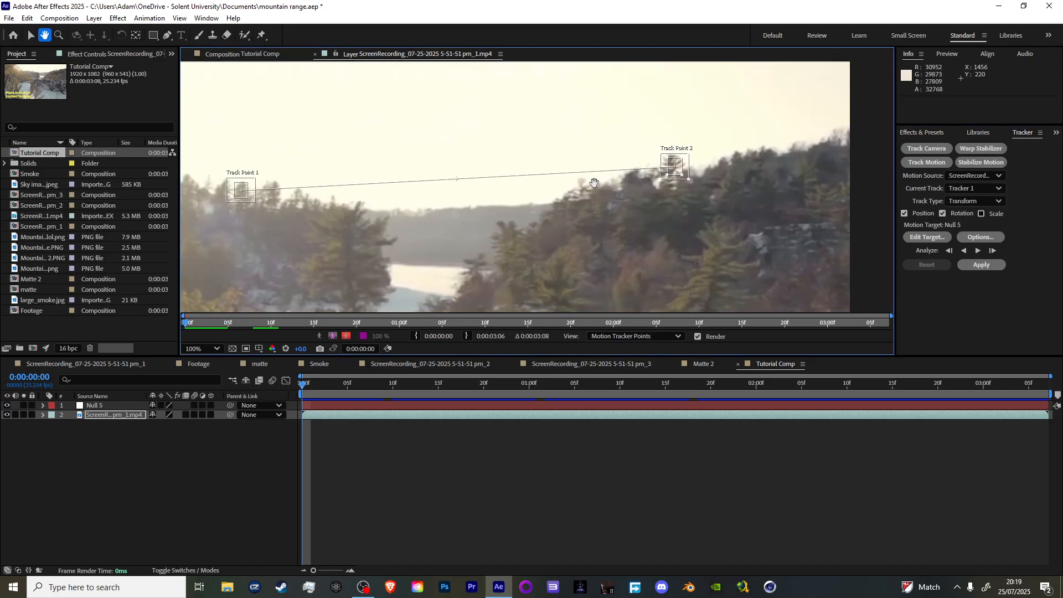
left_click(976, 251)
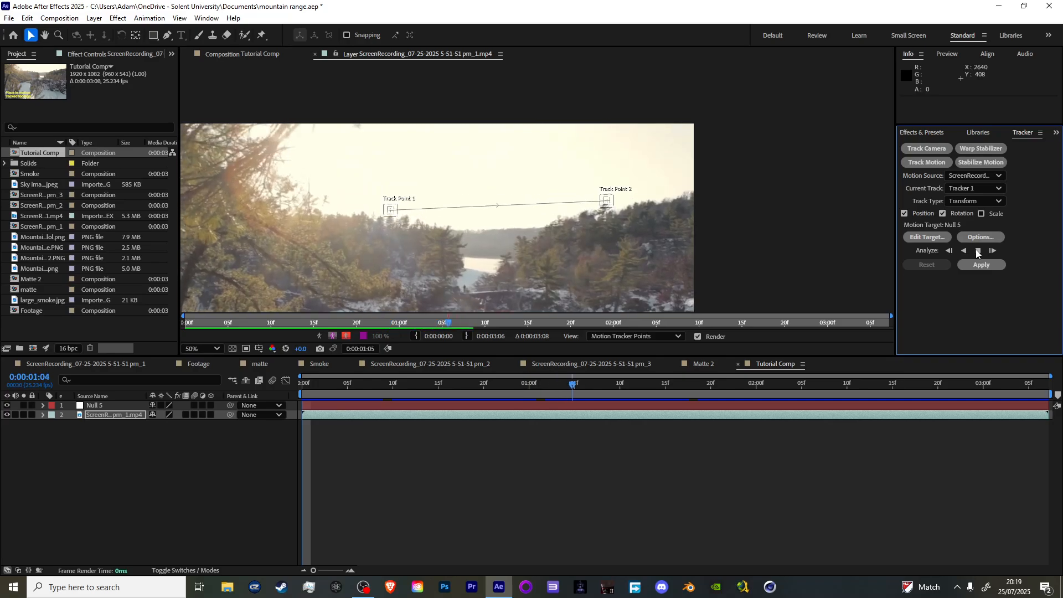
left_click(976, 251)
left_click_drag(662, 384, 243, 307)
scroll(496, 212, "up", 2)
left_click_drag(496, 211, 624, 190)
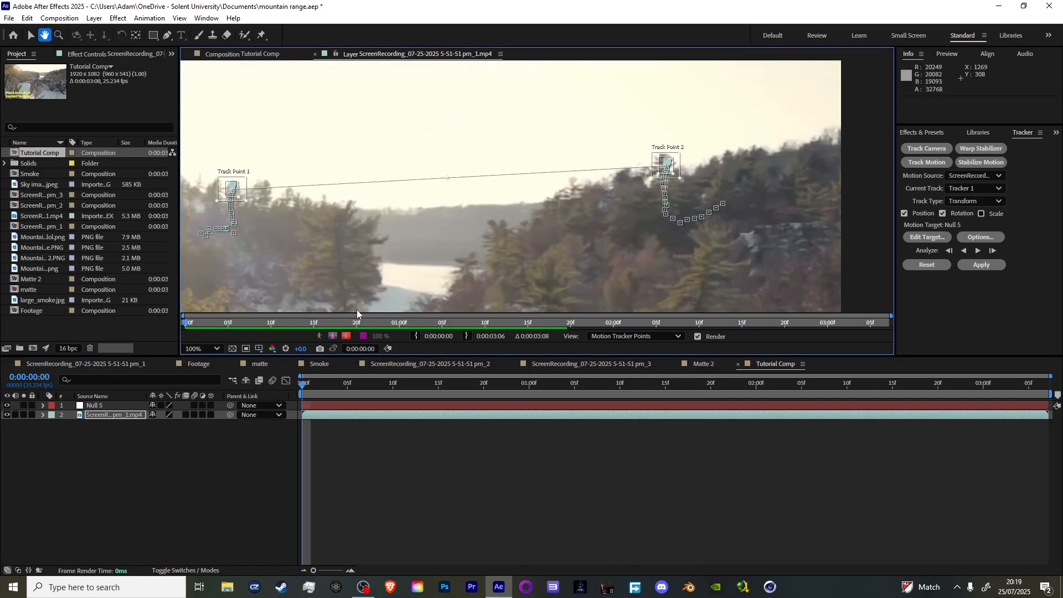
Replace the null in Tutorial Comp with the Tracking Data null copied from the Footage composition
left_click(125, 408)
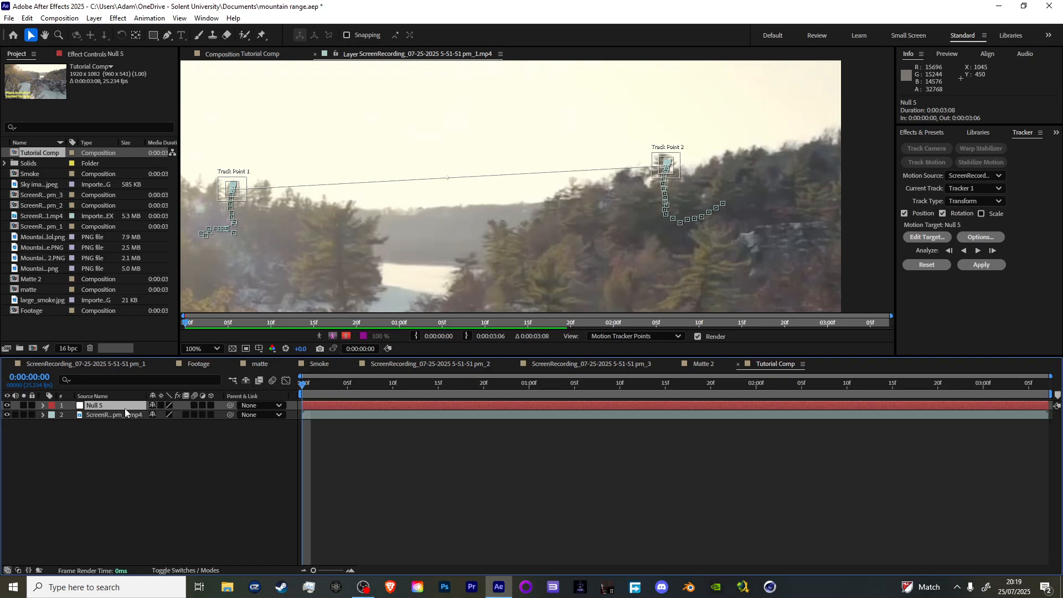
key("Delete")
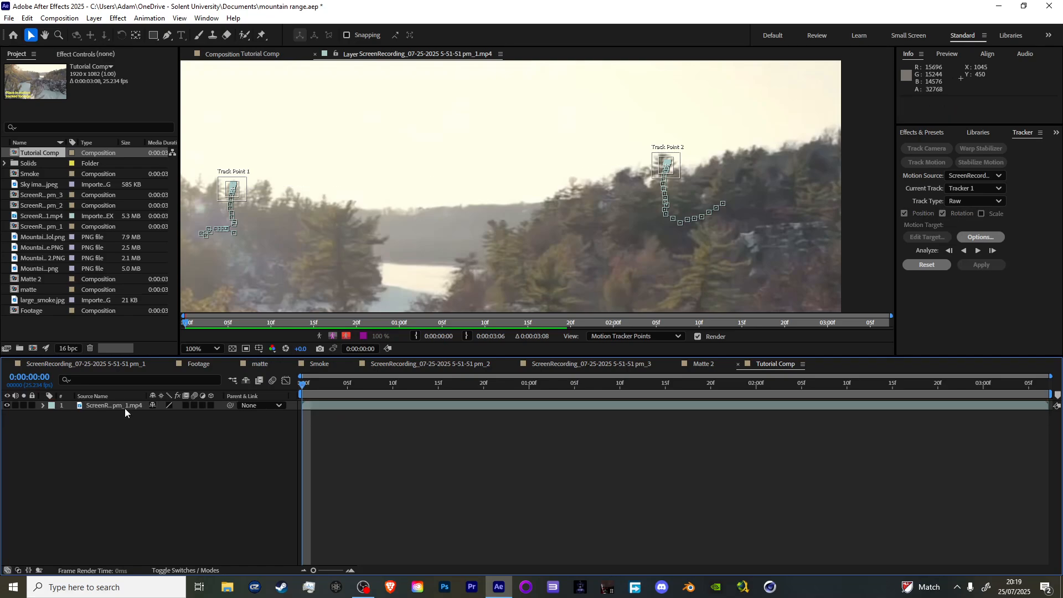
left_click(130, 364)
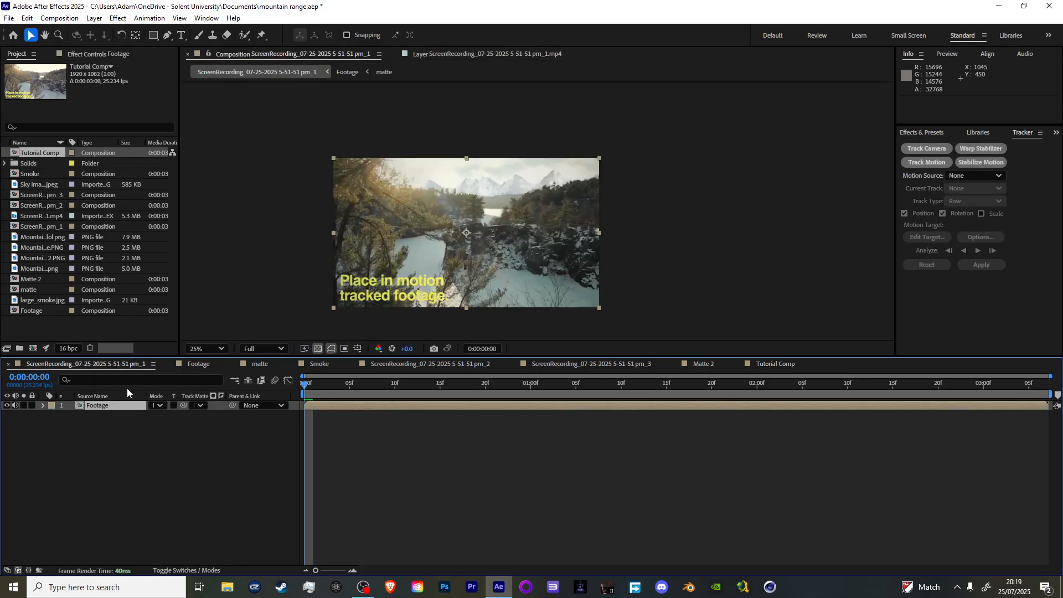
double_click(123, 405)
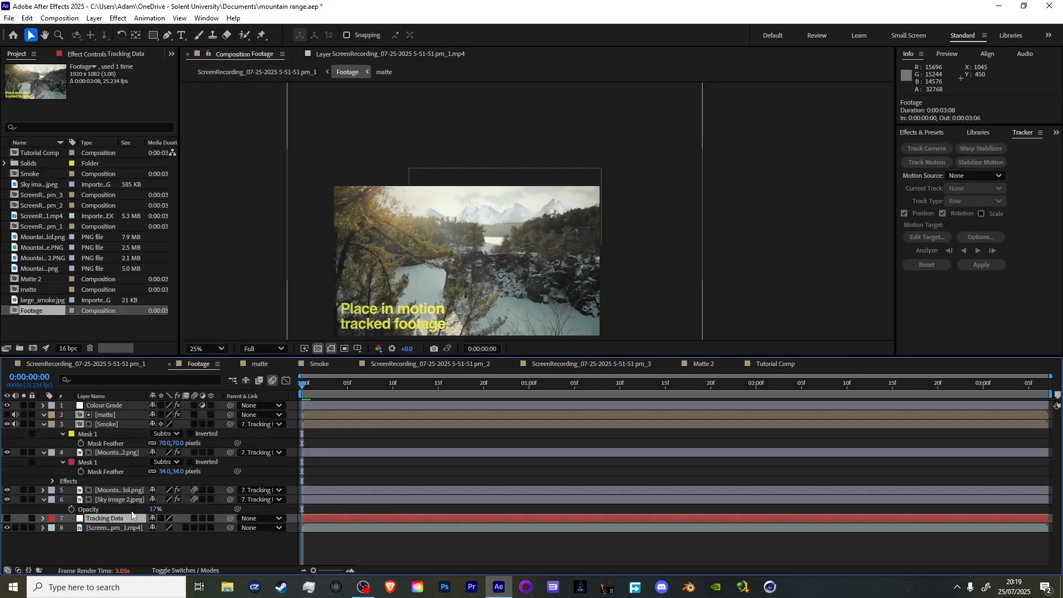
key("ctrl+c")
left_click(772, 364)
key("ctrl+v")
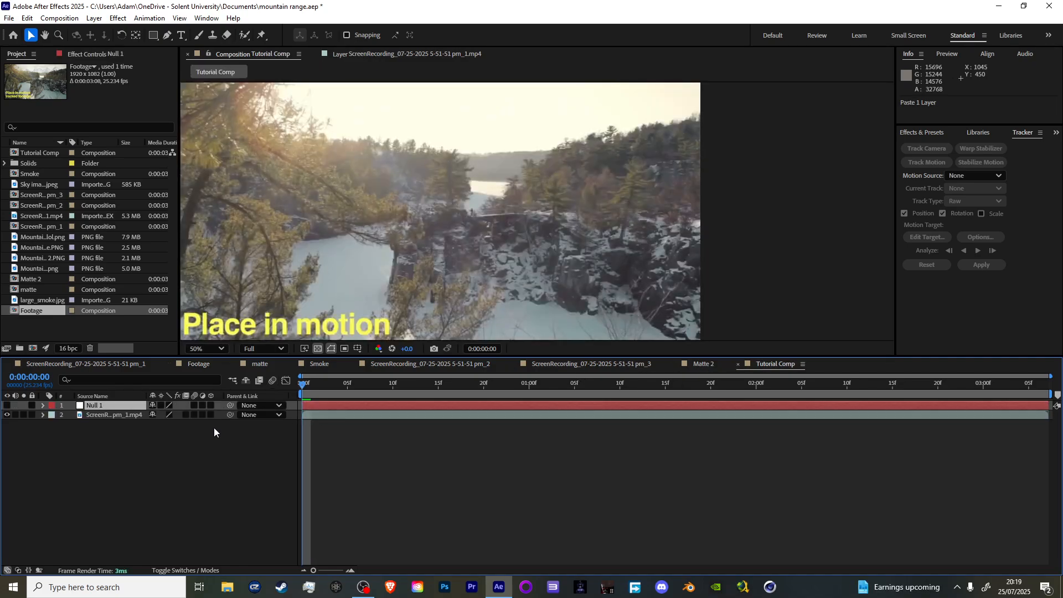
right_click(133, 407)
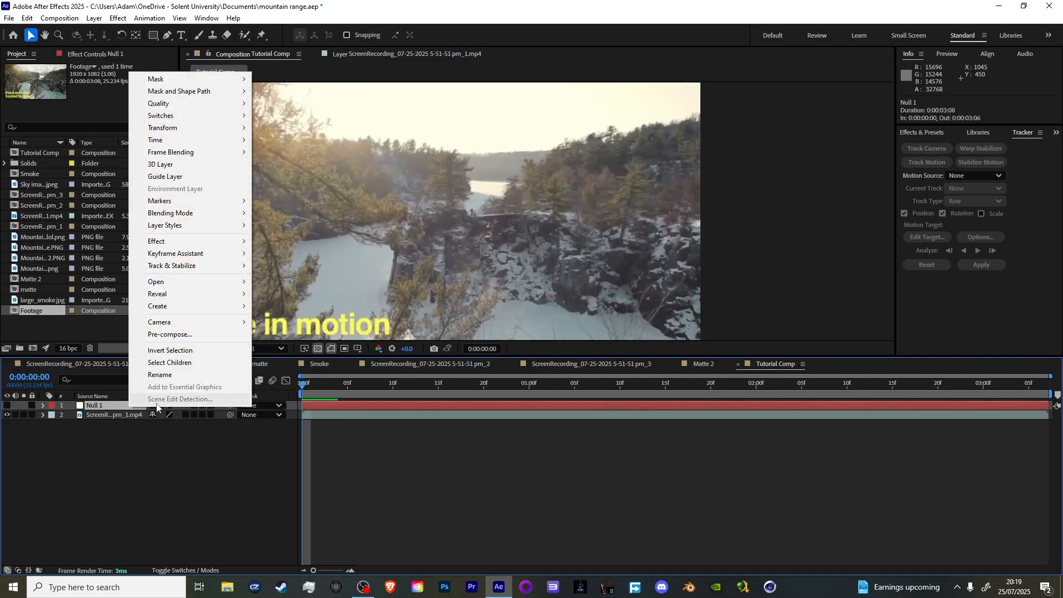
left_click(170, 380)
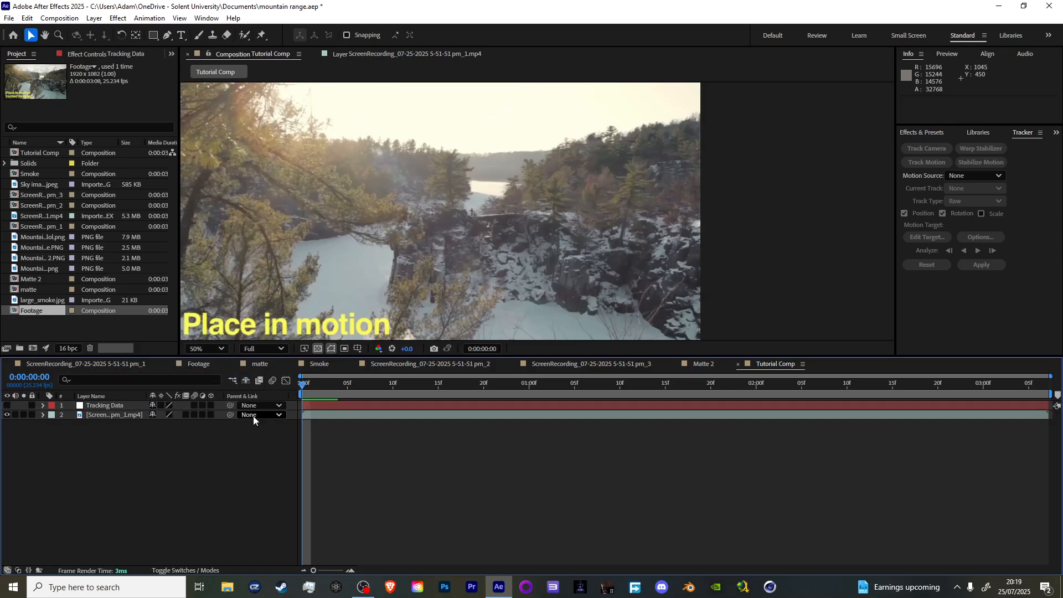
left_click_drag(326, 387, 306, 412)
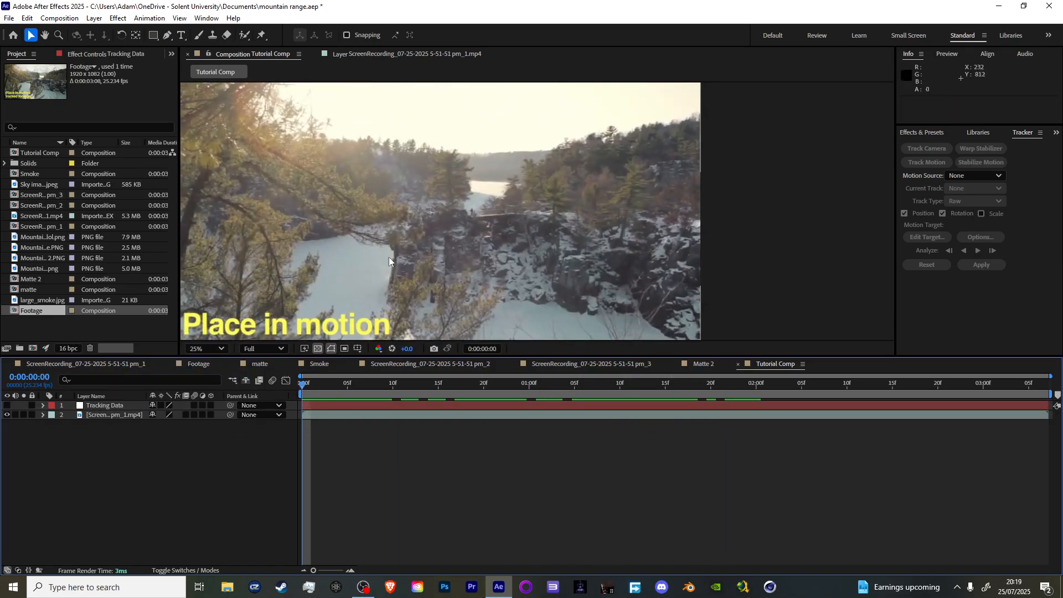
scroll(408, 262, "down", 2)
key("h")
scroll(501, 225, "up", 2)
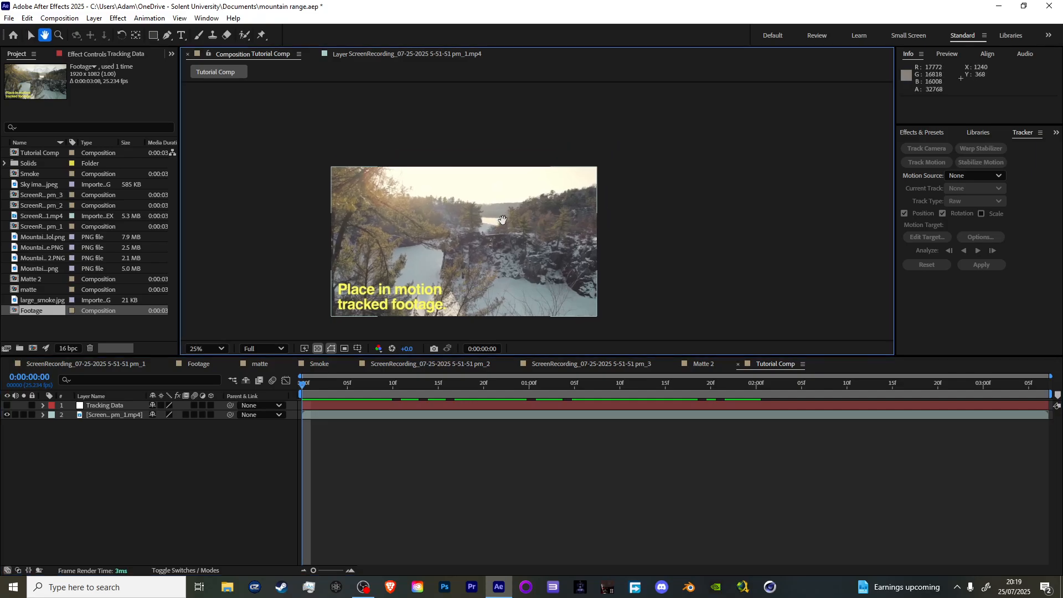
left_click_drag(501, 226, 546, 155)
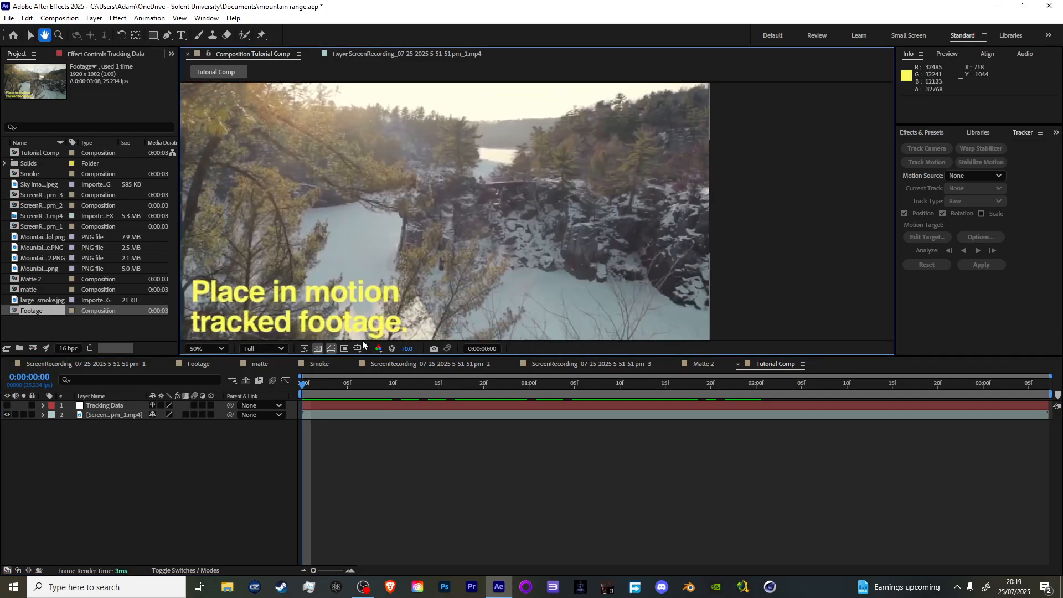
Duplicate the footage layer twice in Tutorial Comp so three copies sit below the Tracking Data null
key("v")
left_click(118, 415)
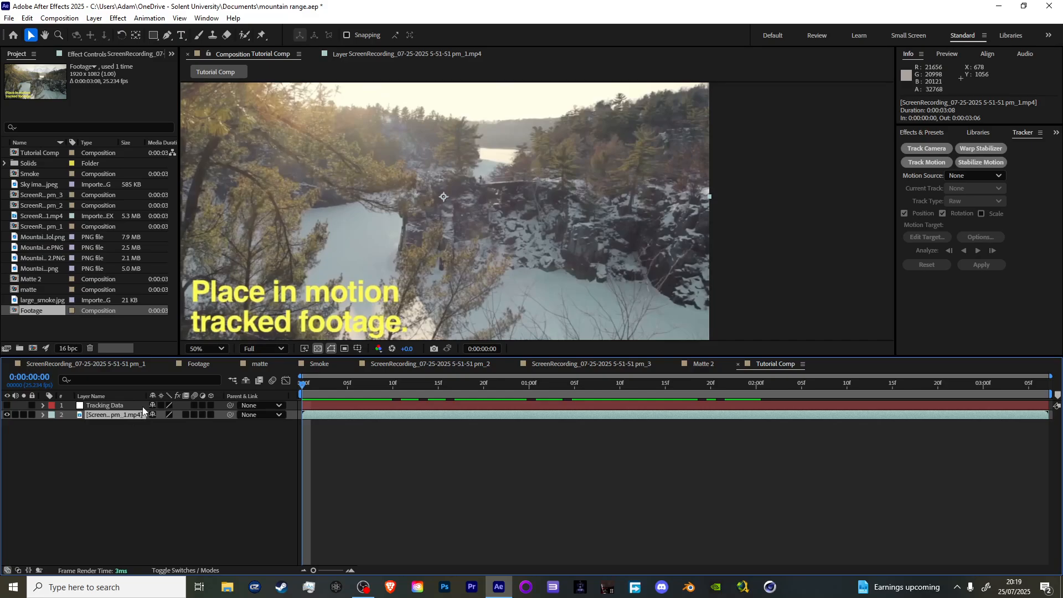
key("ctrl+d")
key("ctrl+d")
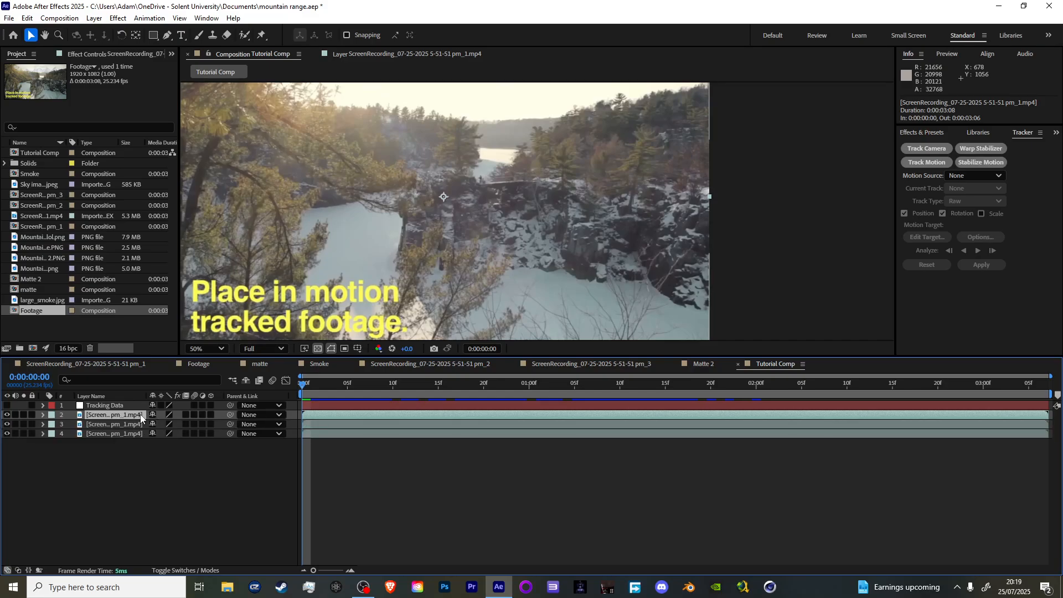
Assign the uppermost footage copy as the track matte of the copy beneath it and switch the matte to luma
left_click(186, 570)
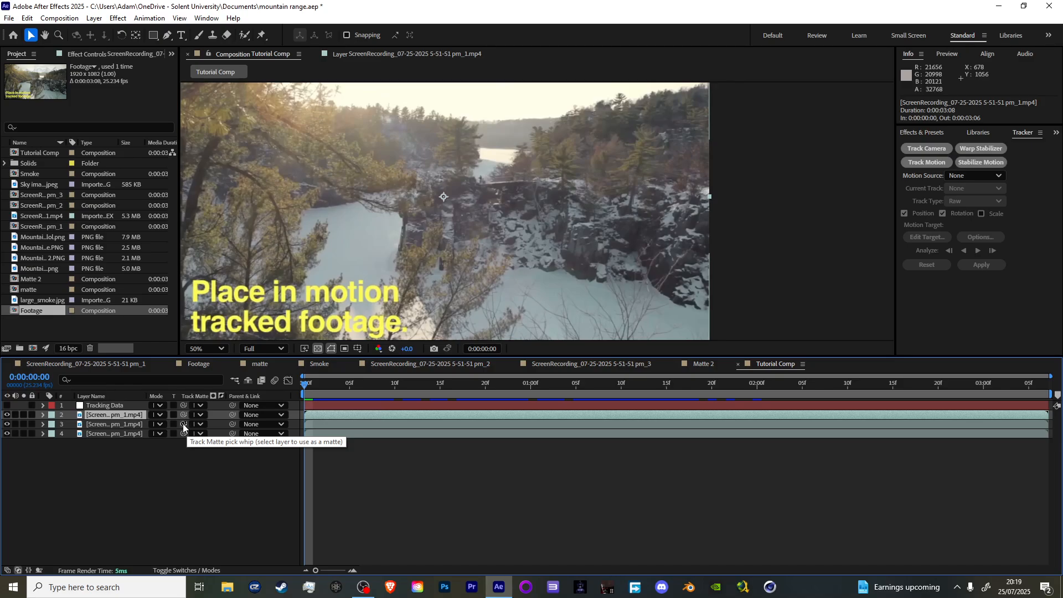
left_click_drag(184, 424, 138, 414)
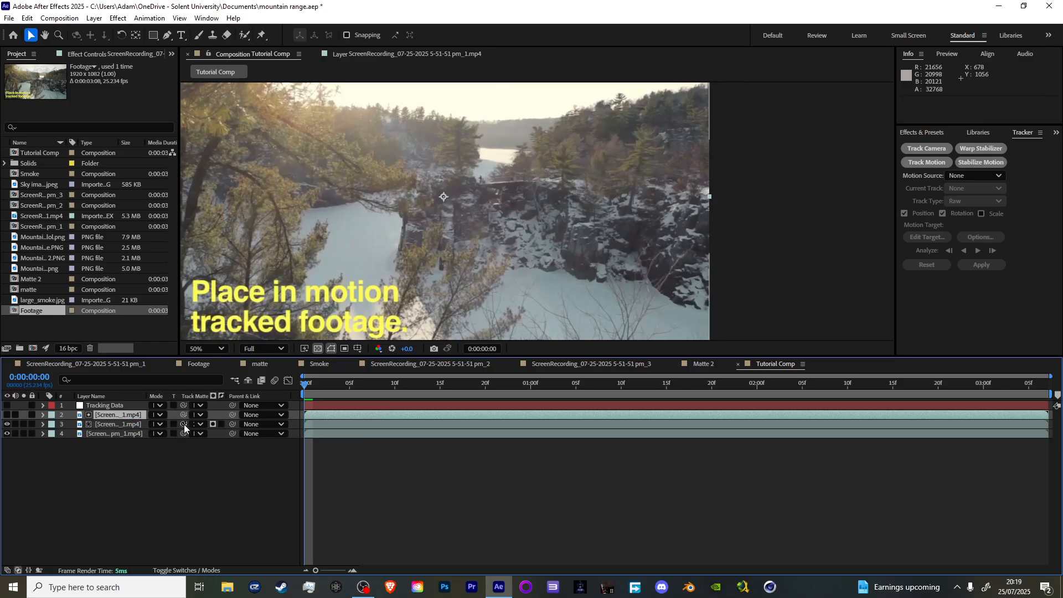
left_click(213, 424)
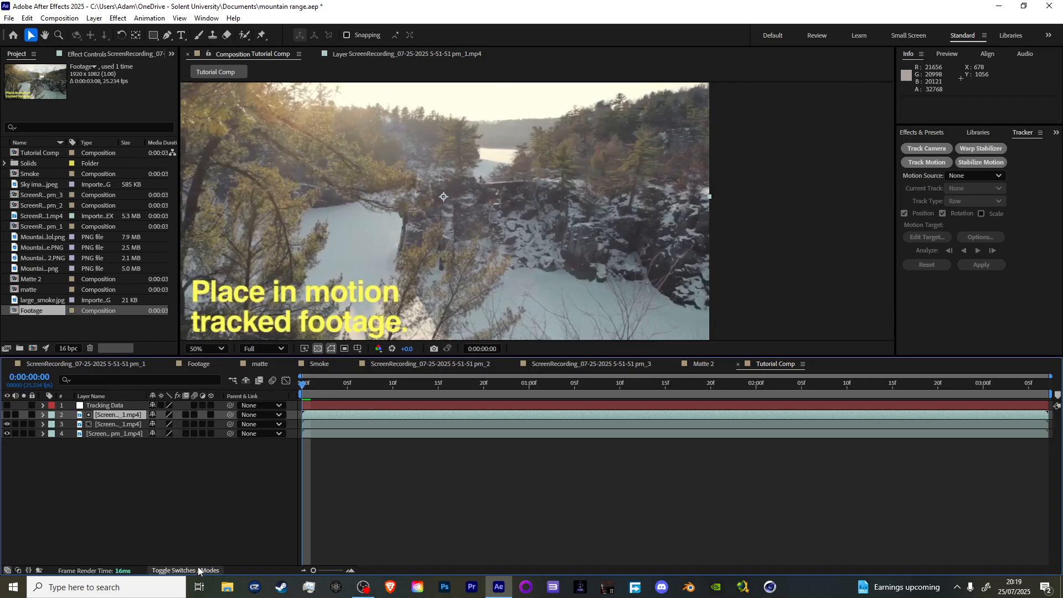
left_click(199, 424)
left_click(112, 498)
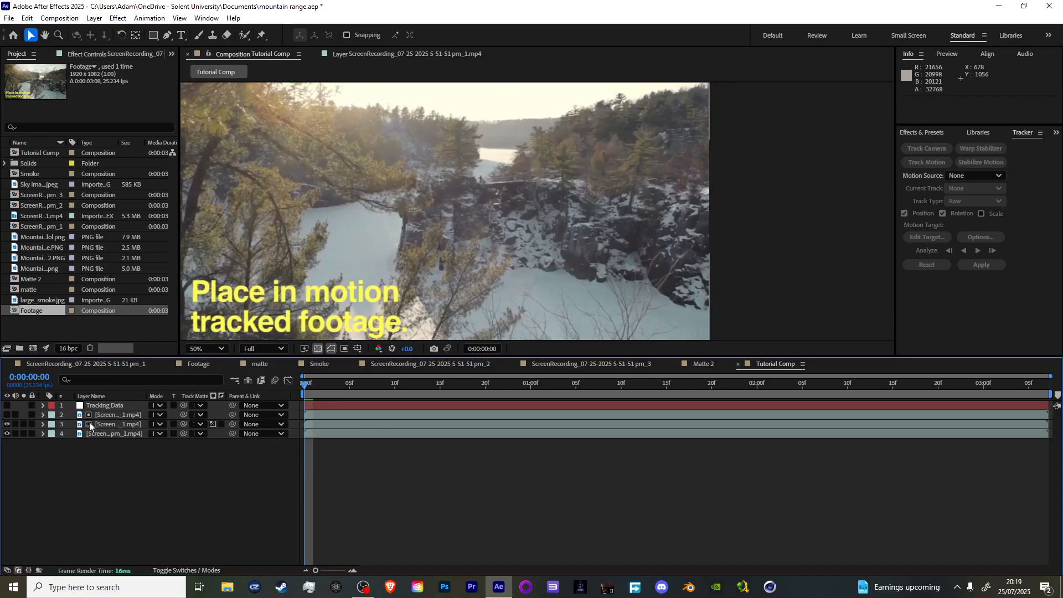
Apply the Colorama color correction effect to the matte footage layer and turn that layer's visibility on
left_click(124, 414)
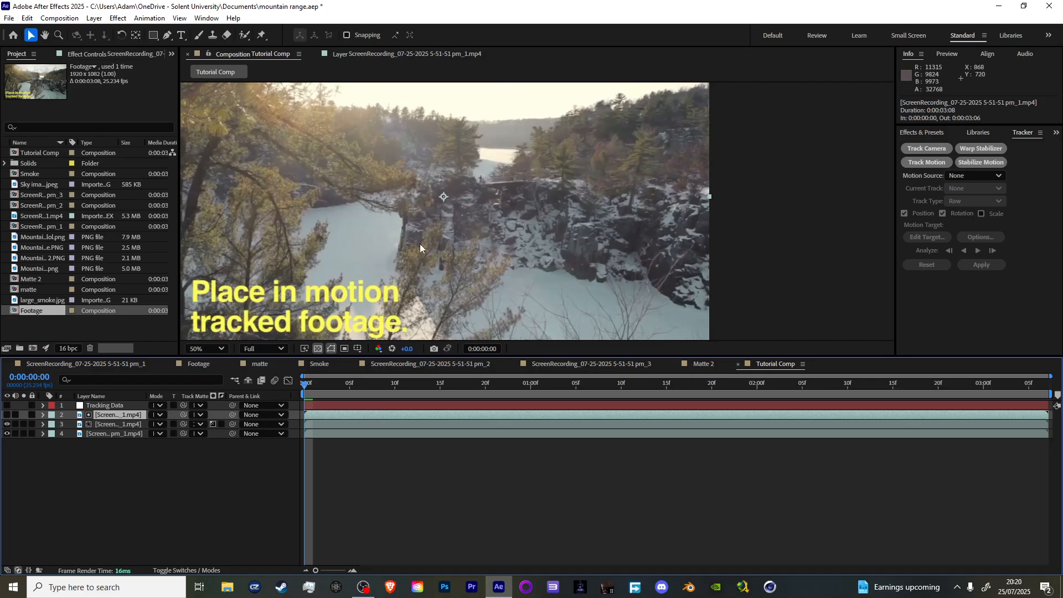
left_click(118, 18)
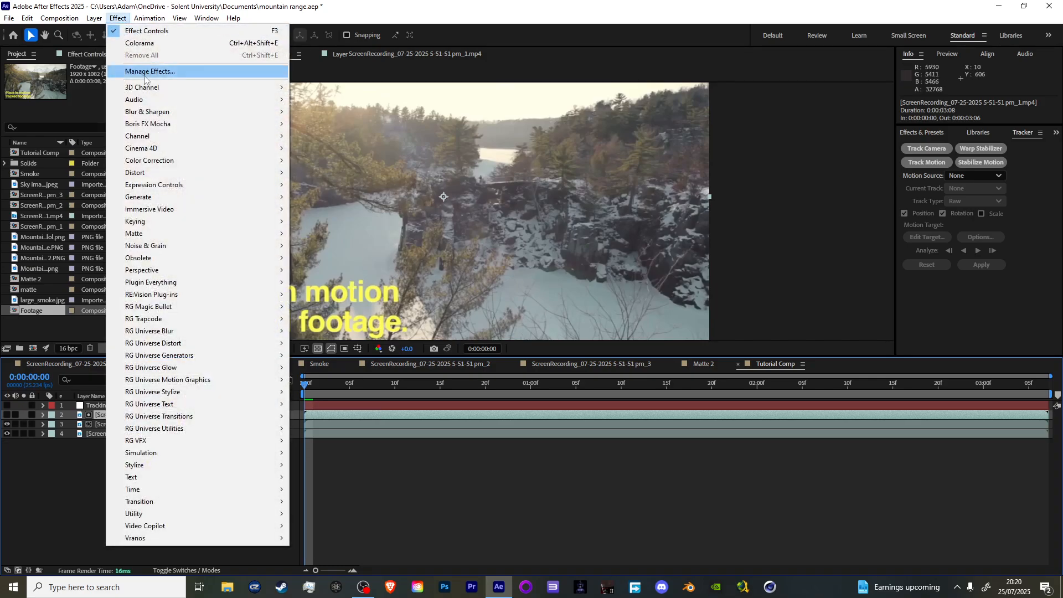
mouse_move(222, 160)
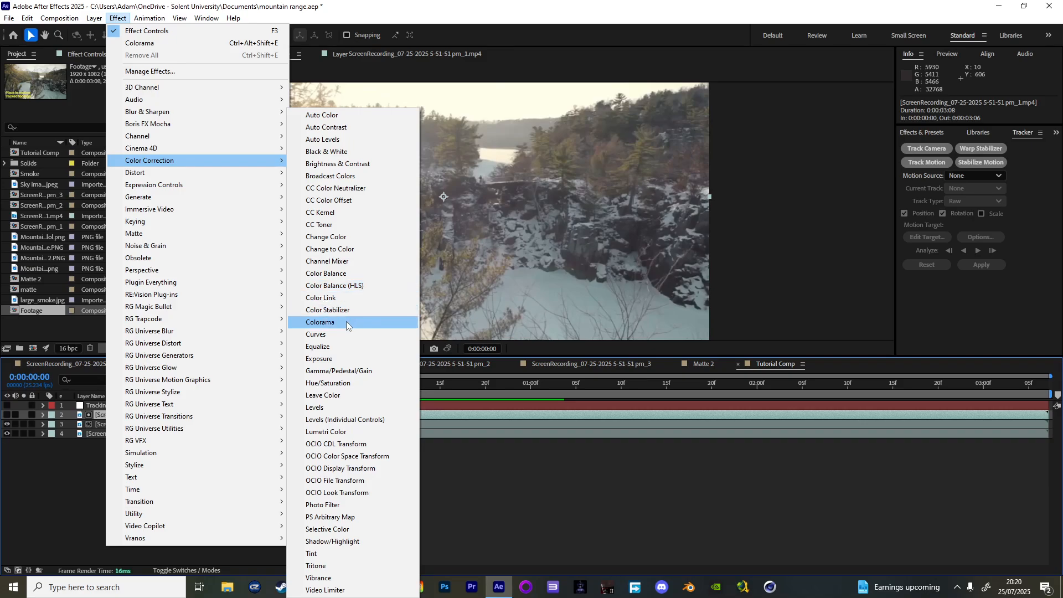
left_click(337, 322)
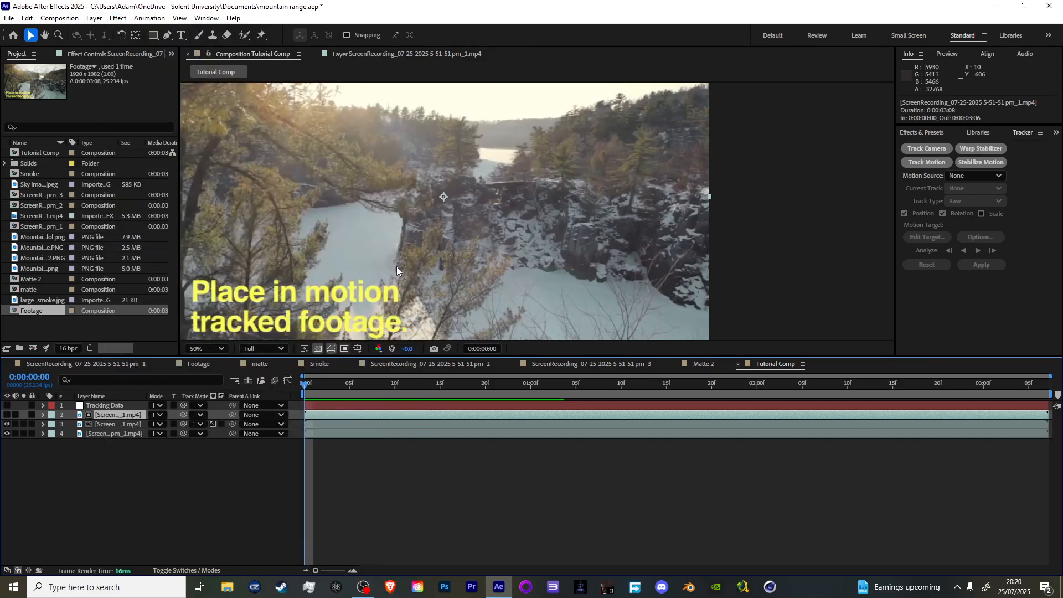
left_click(7, 415)
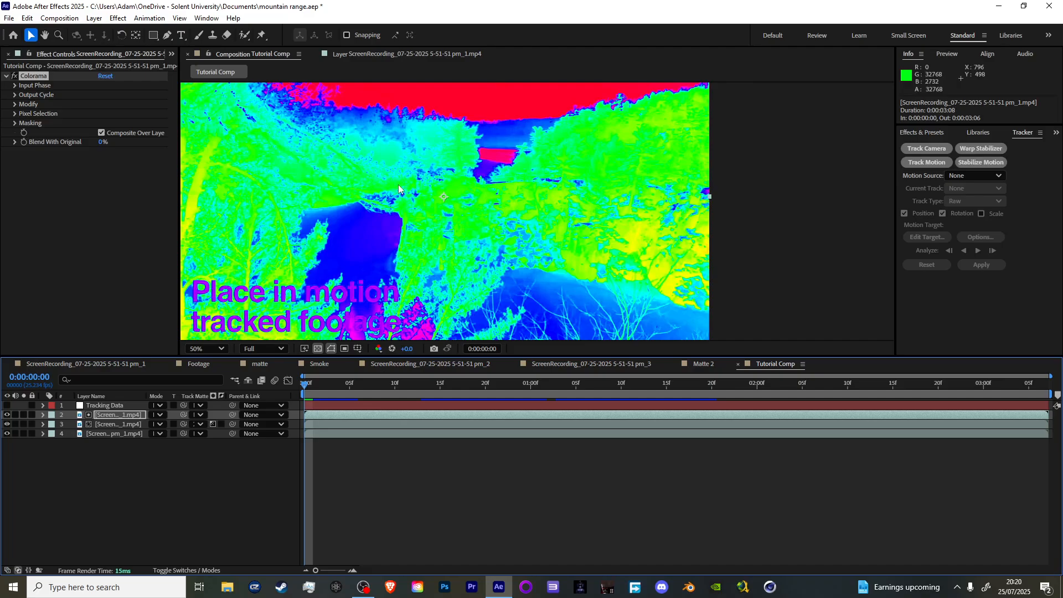
key("comma")
key("ctrl+space")
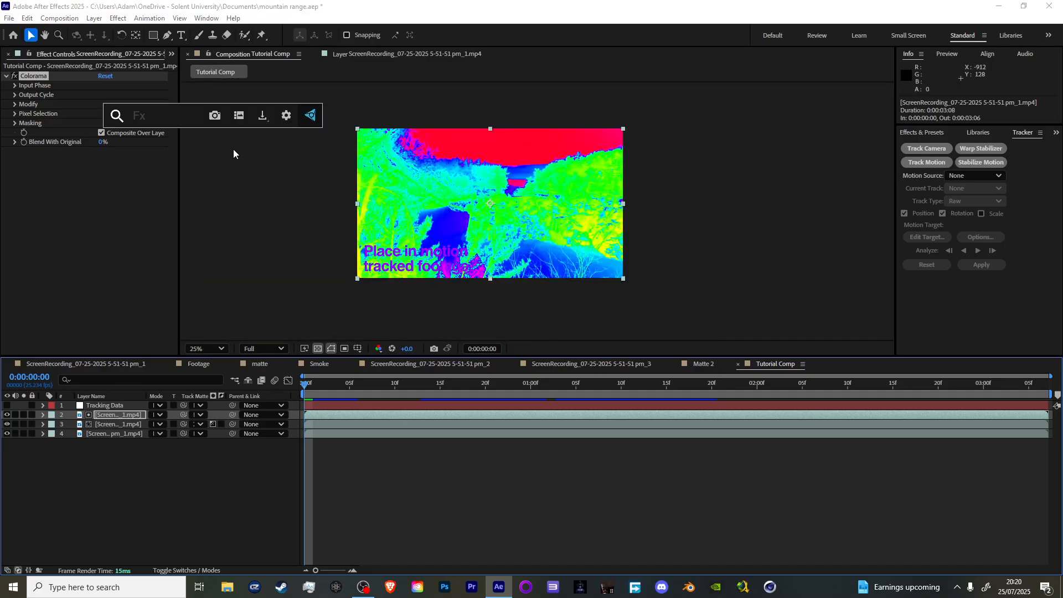
left_click(266, 472)
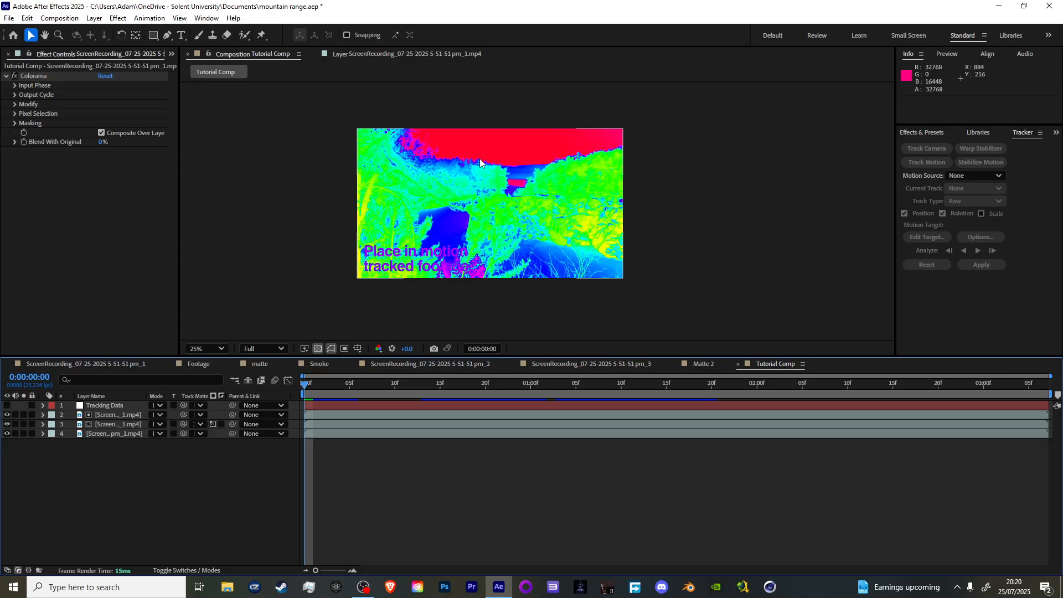
key("period")
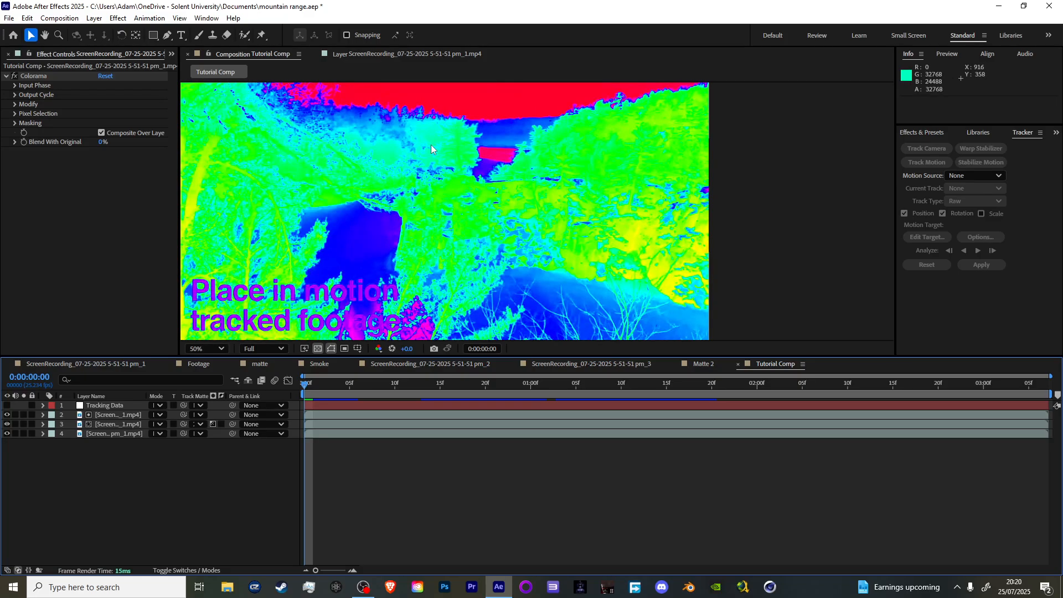
Expand the Output Cycle settings of the matte layer's Colorama effect
key("h")
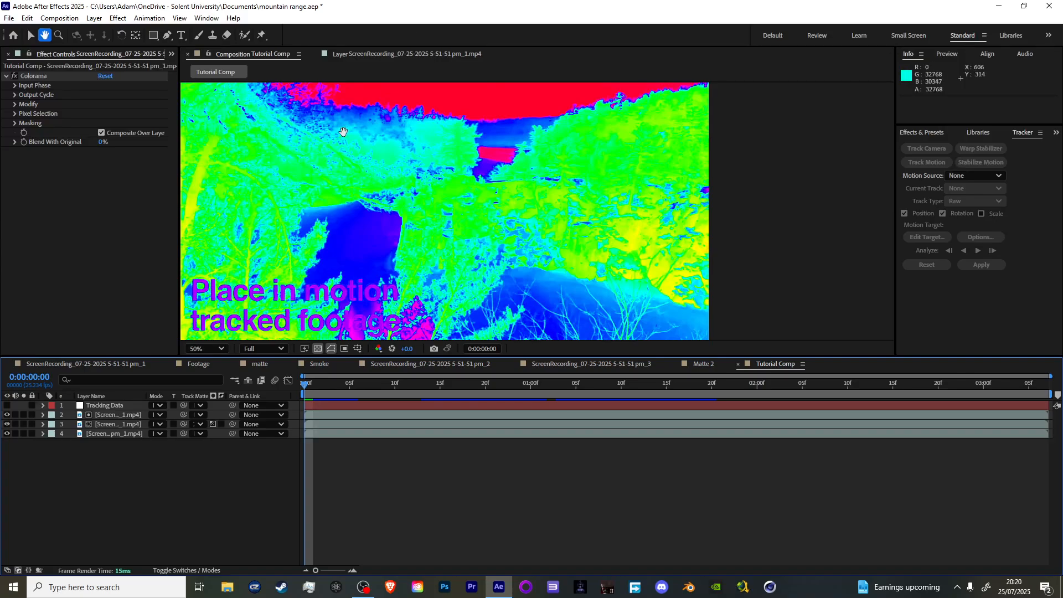
left_click_drag(343, 131, 367, 205)
key("v")
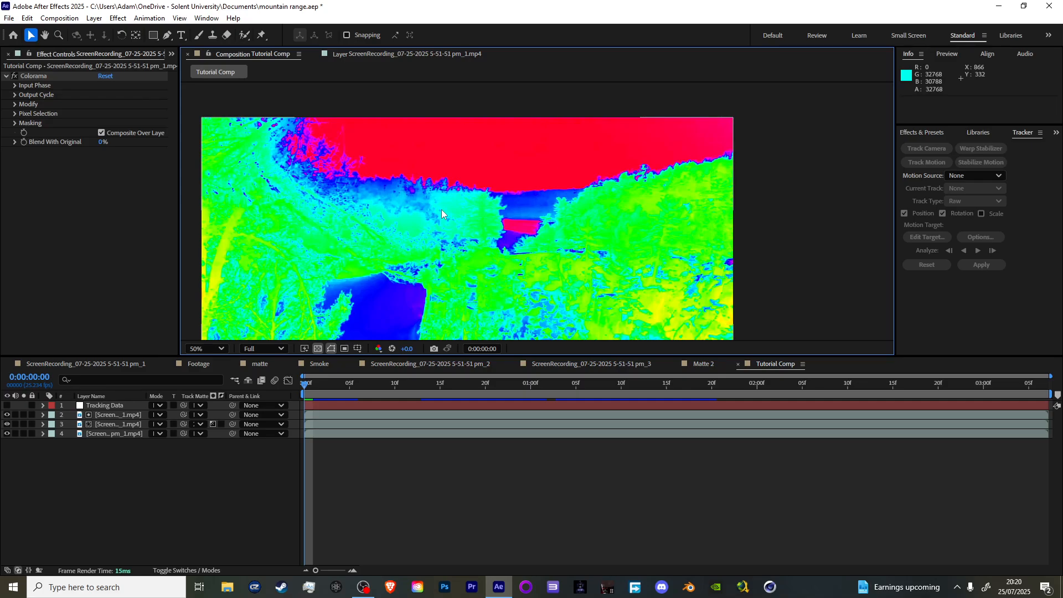
left_click(16, 95)
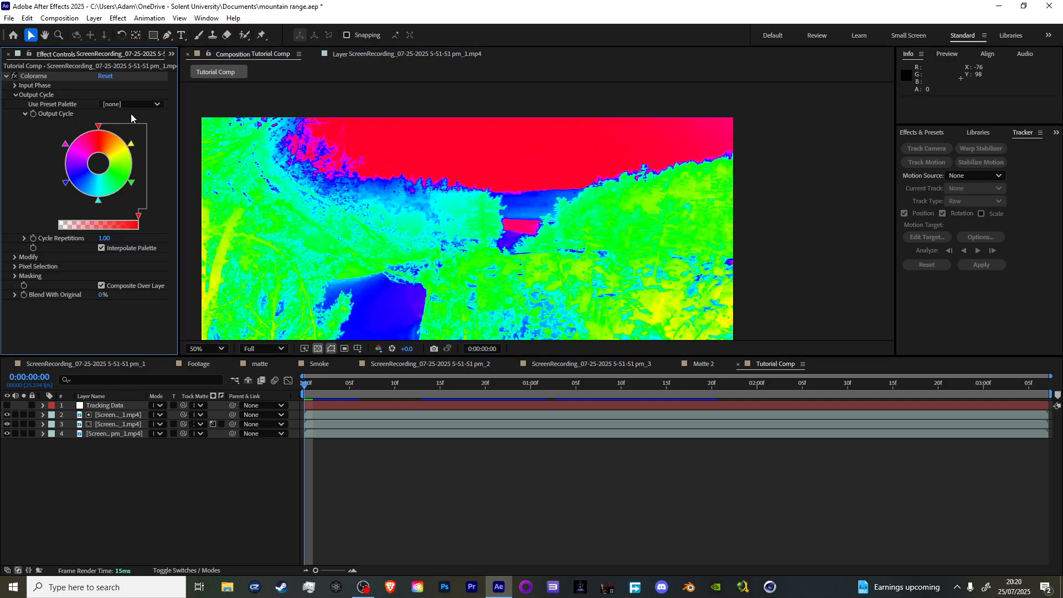
left_click(132, 104)
left_click(119, 19)
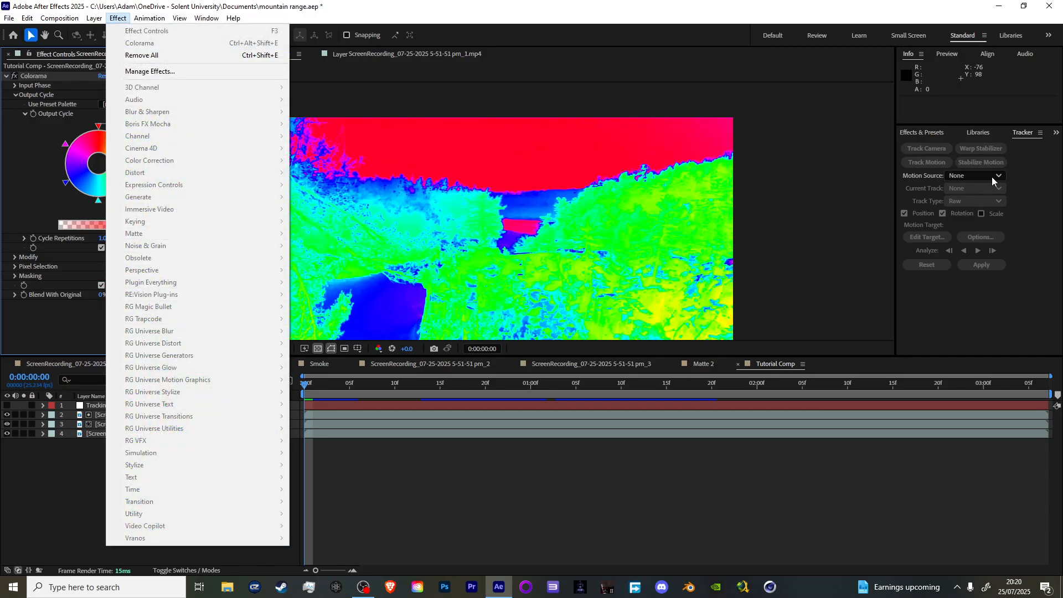
left_click(930, 133)
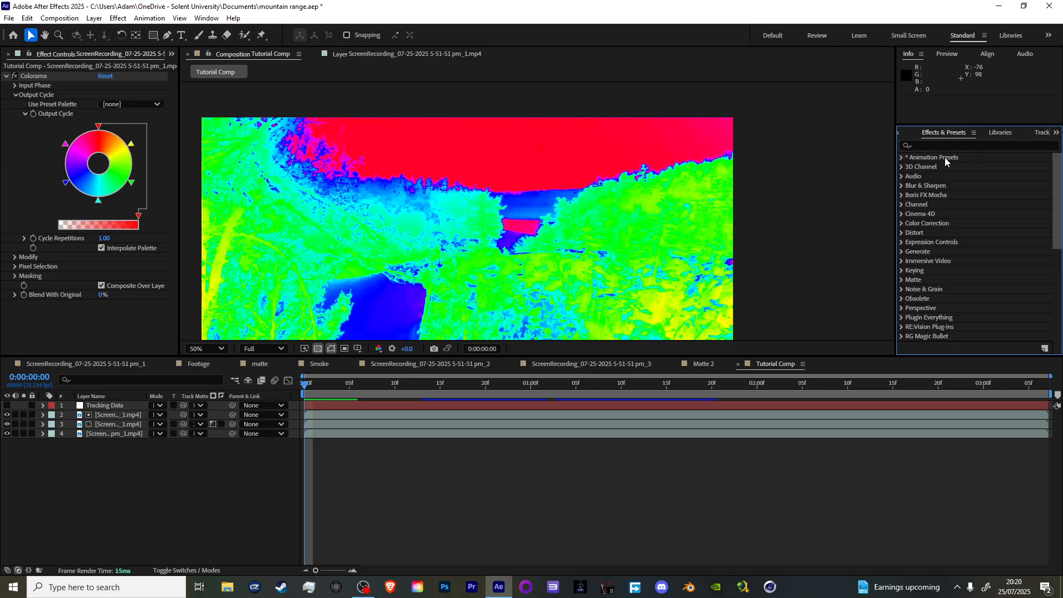
scroll(941, 263, "down", 5)
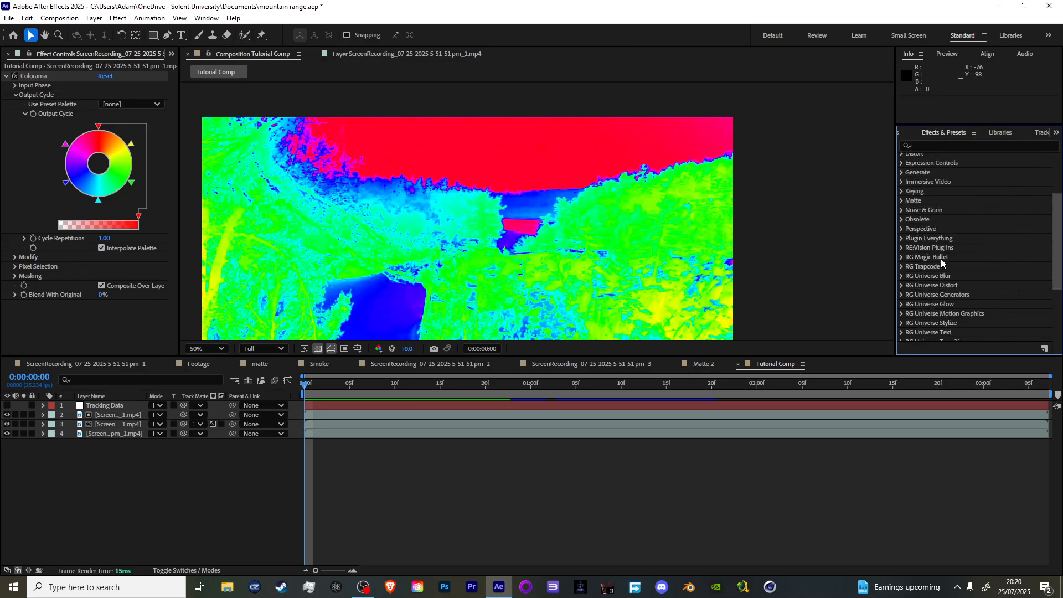
scroll(941, 258, "up", 5)
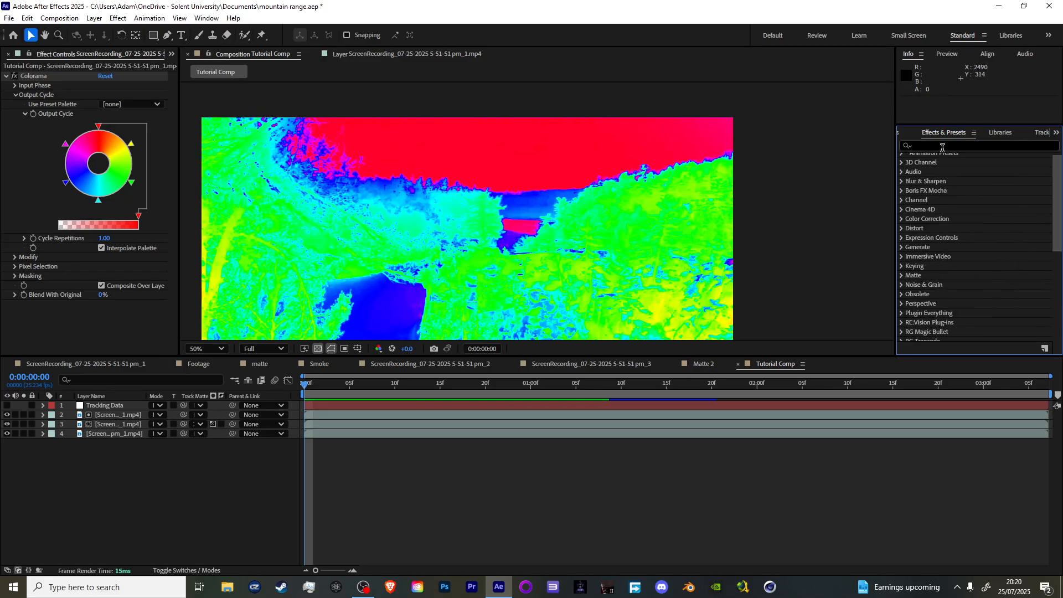
Set Colorama's Output Cycle preset palette to Ramp Grey
left_click(107, 105)
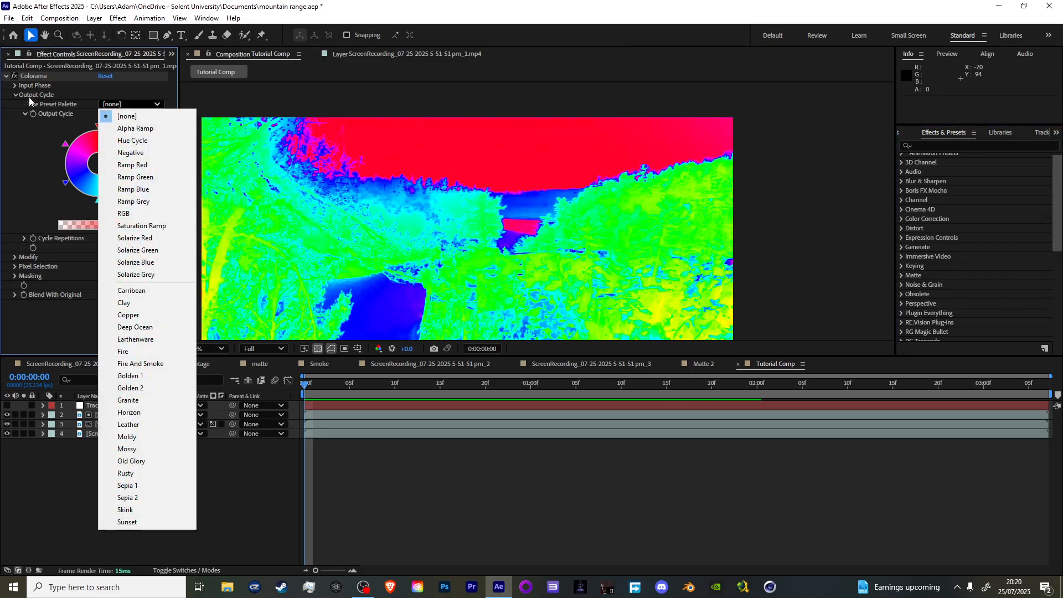
left_click(16, 97)
left_click(15, 96)
left_click(131, 104)
left_click(161, 202)
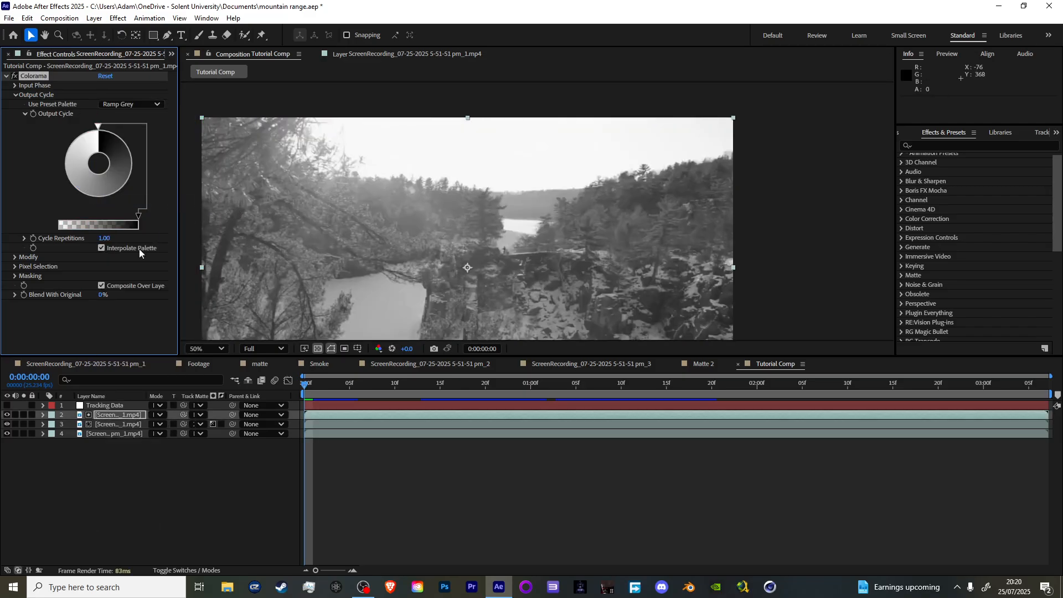
Add a black color stop at the left side of Colorama's Output Cycle wheel to darken the landscape below the sky
double_click(68, 167)
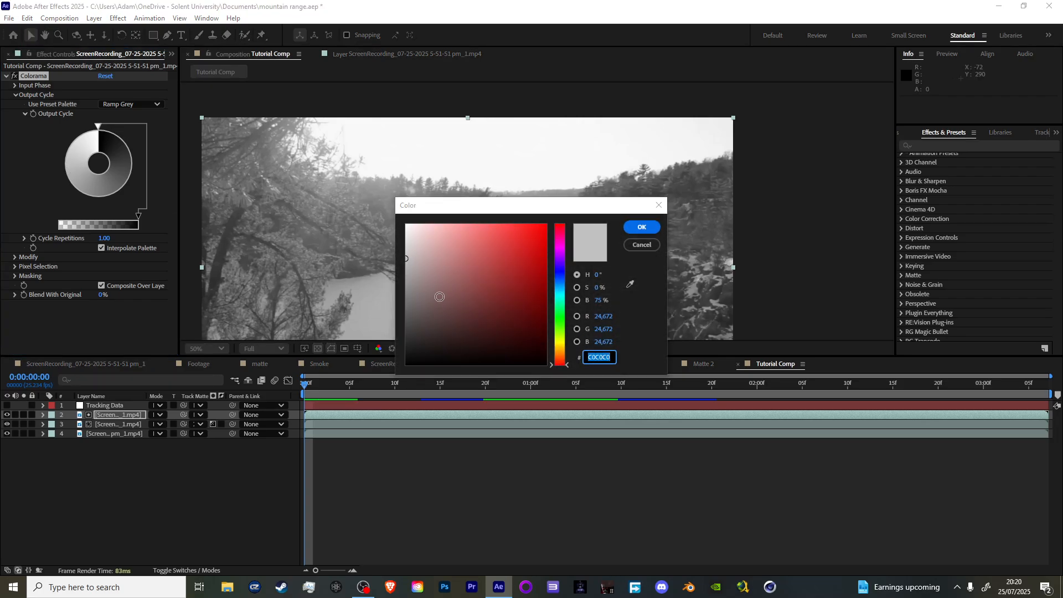
left_click_drag(437, 294, 407, 364)
left_click(640, 228)
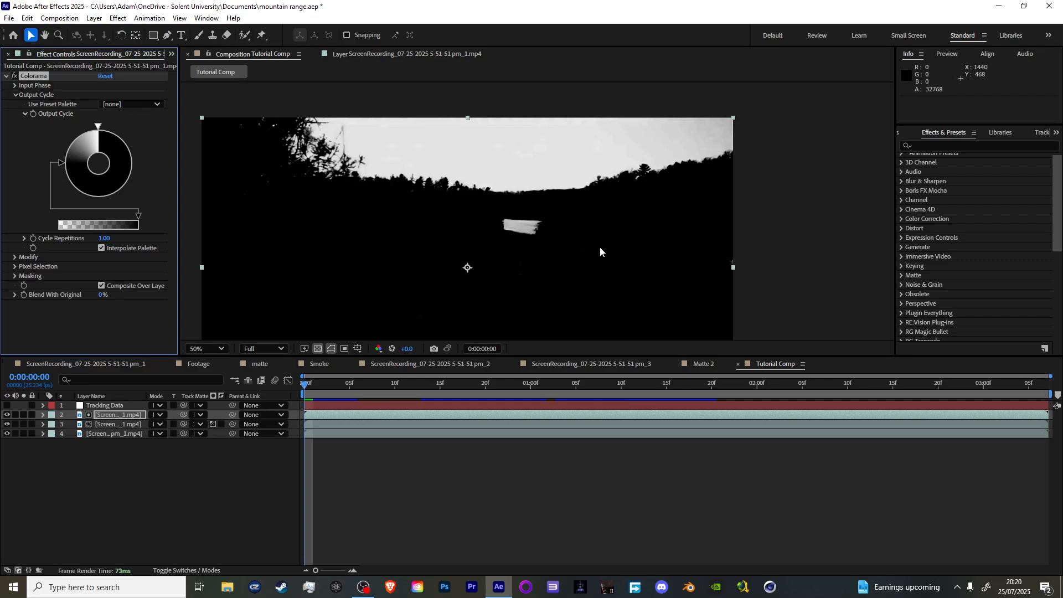
Add a white color stop at the upper left of the Output Cycle wheel so the sky turns solid white
key("comma")
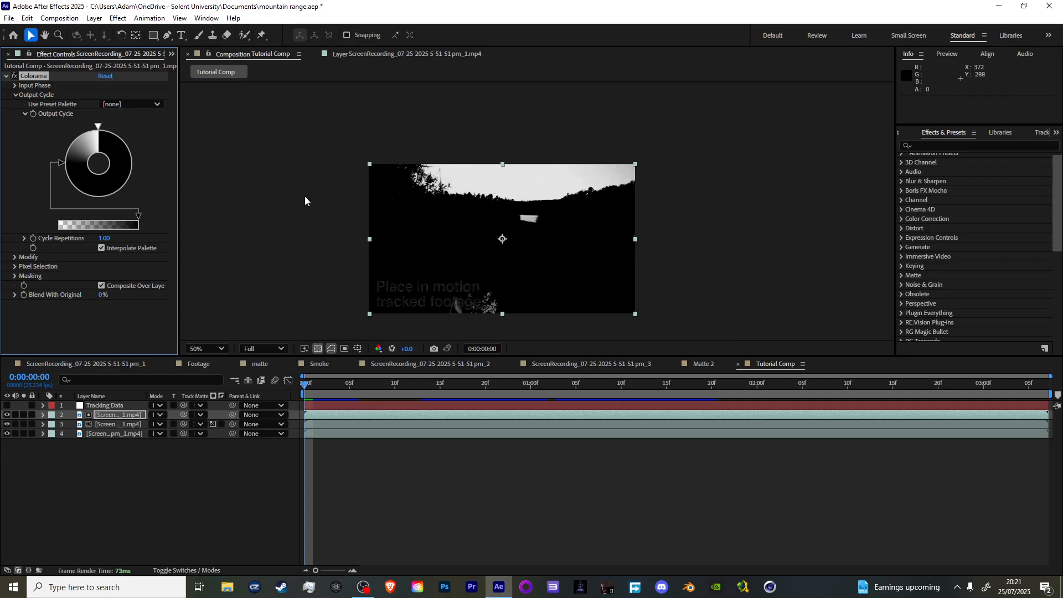
key("slash")
double_click(73, 145)
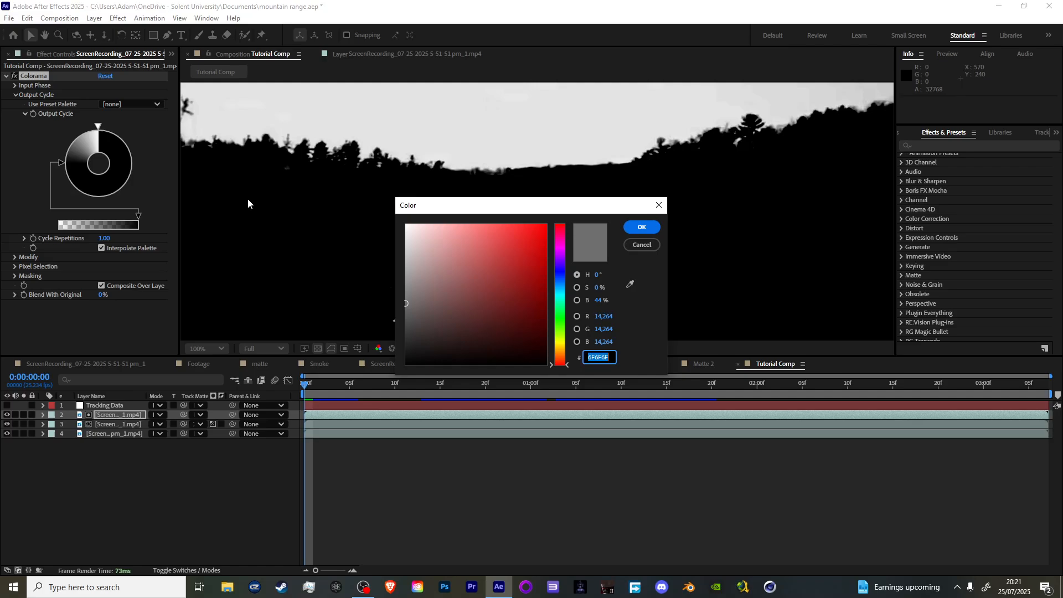
left_click(427, 244)
left_click(637, 229)
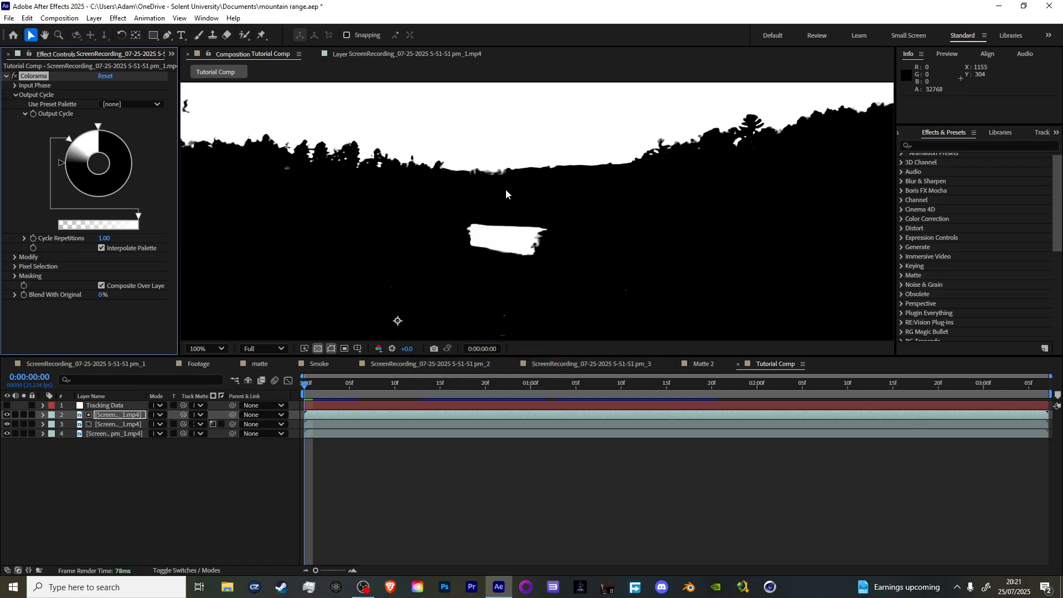
Go to 0:00:01:13 and fine-tune the black and white Output Cycle stops, spacing them slightly farther apart to soften the matte edge
key("comma")
left_click_drag(309, 388, 655, 376)
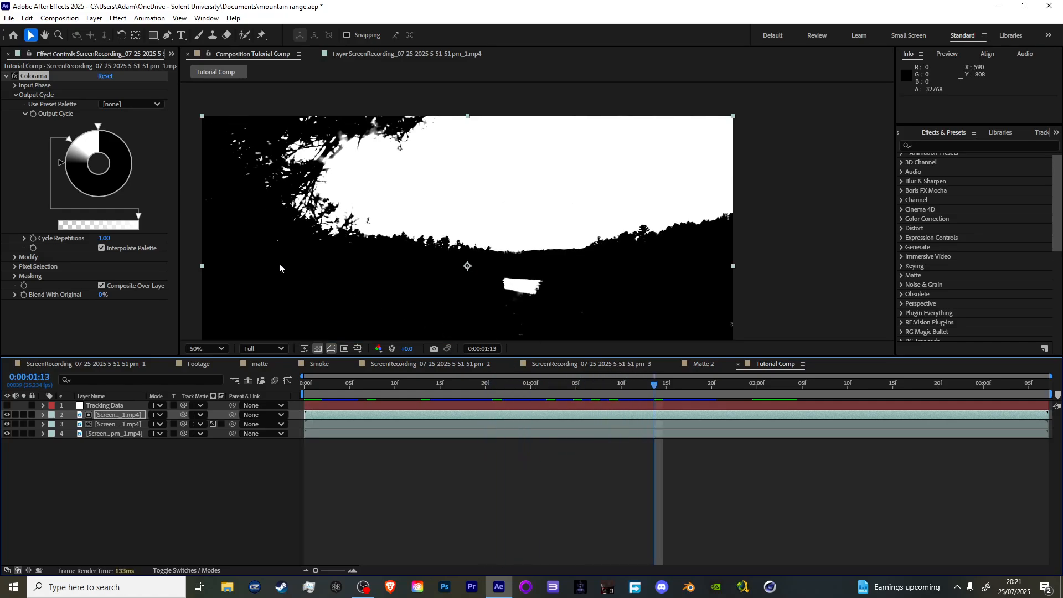
left_click_drag(64, 166, 66, 179)
left_click_drag(69, 139, 71, 134)
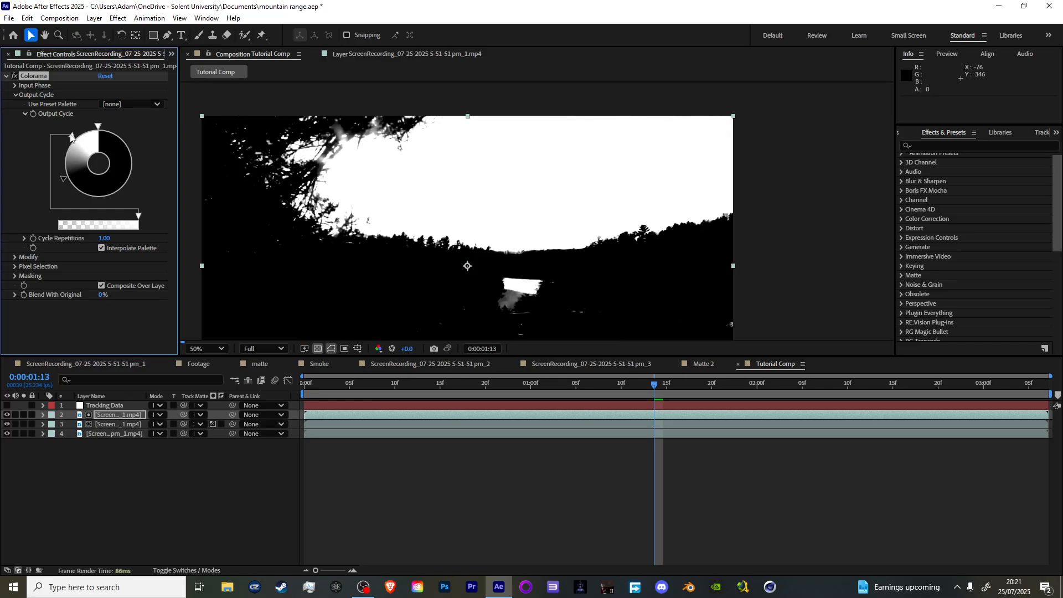
Pre-compose the Colorama matte layer and the footage copy it mattes as Matte 2, and set the preview resolution to Half
scroll(474, 285, "down", 2)
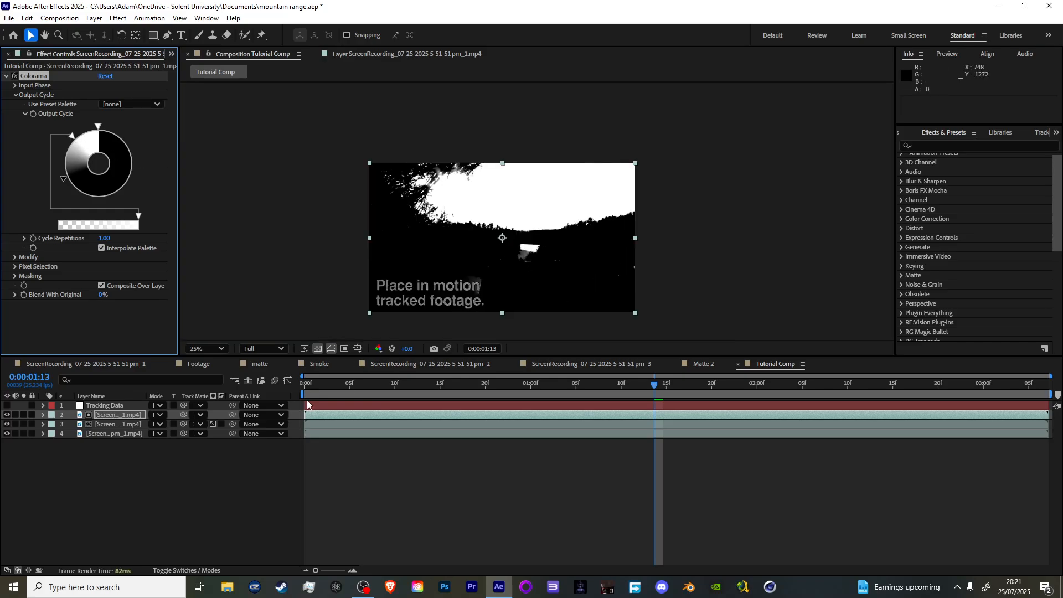
left_click_drag(296, 426, 146, 418)
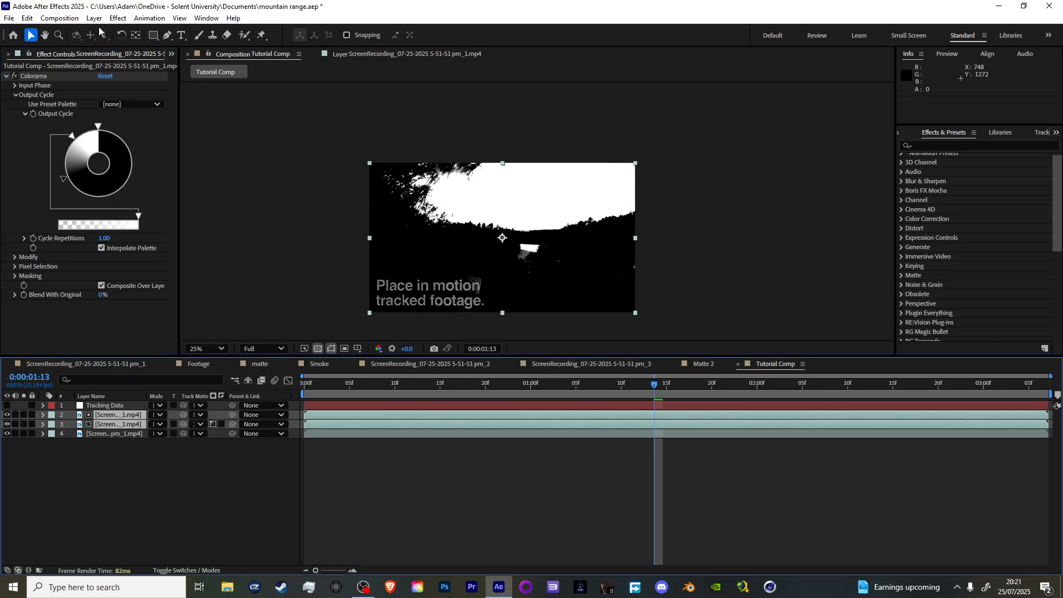
right_click(84, 416)
left_click(164, 395)
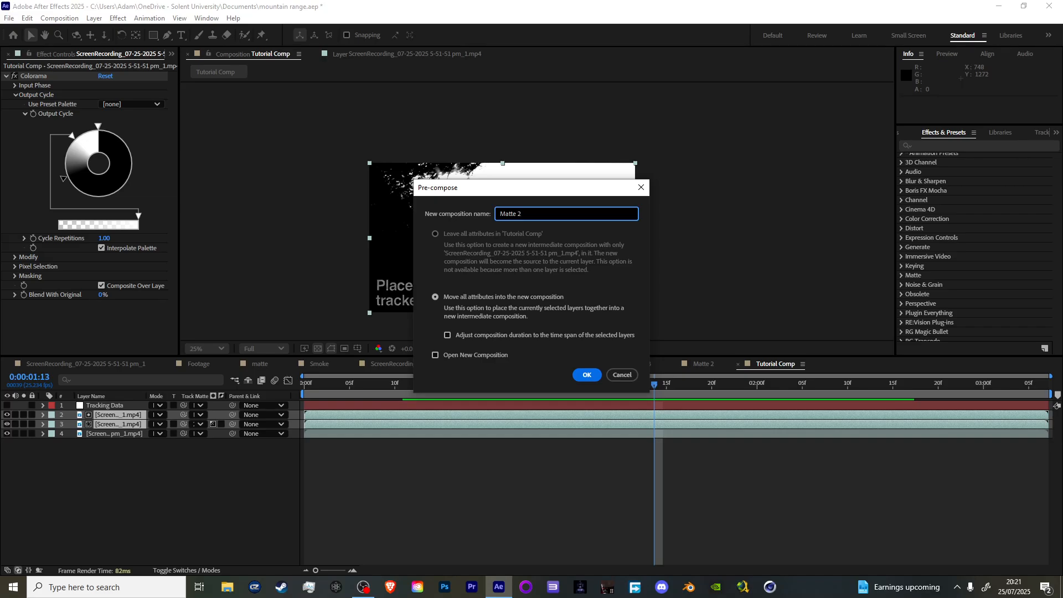
key("Return")
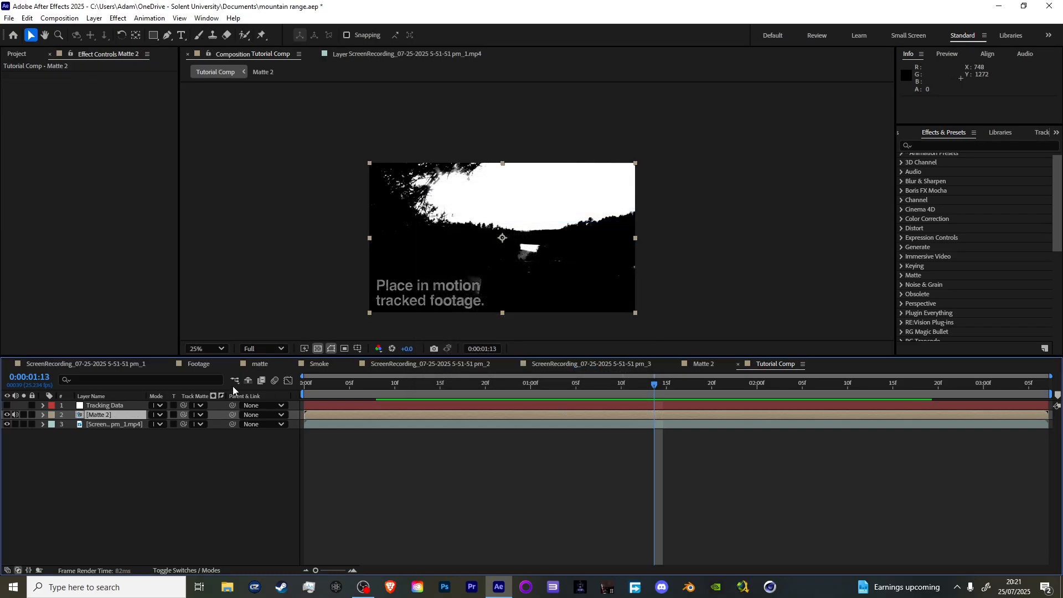
left_click(263, 348)
left_click(260, 397)
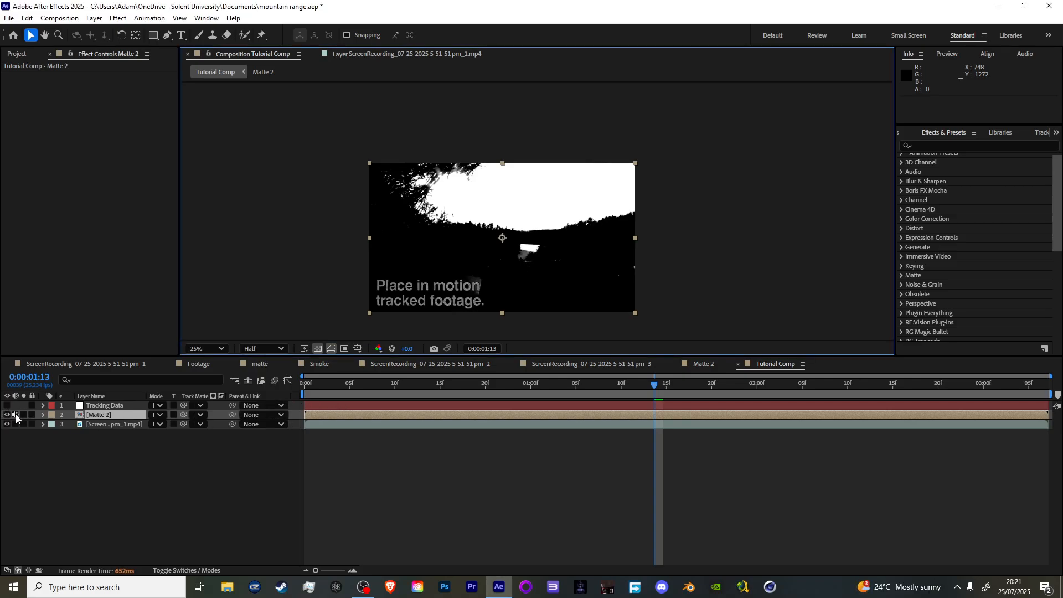
Open the Matte 2 pre-composition and show its composition view instead of the footage layer view
left_click(97, 417)
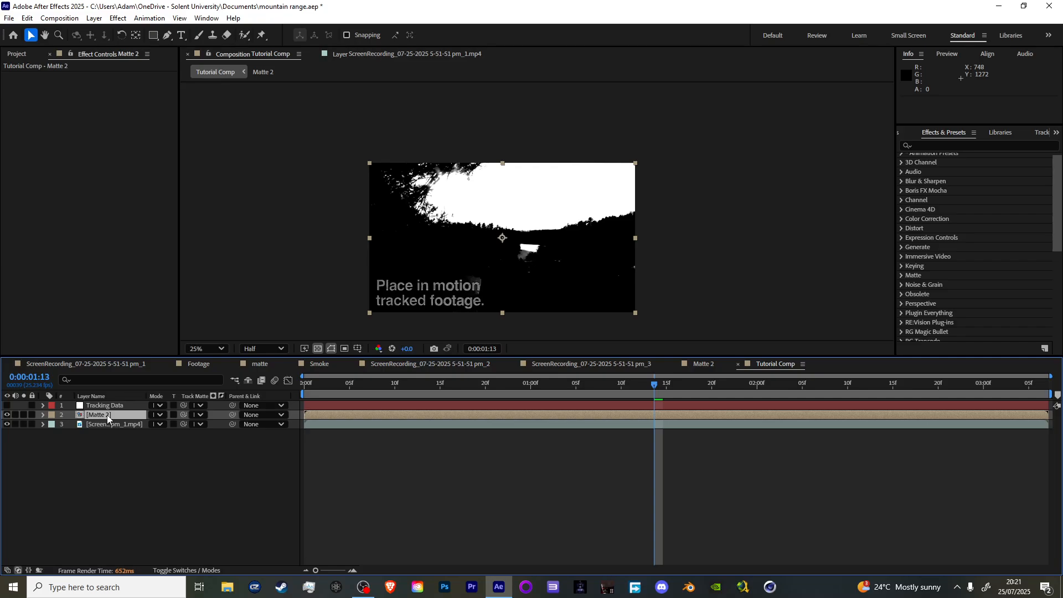
left_click(107, 415)
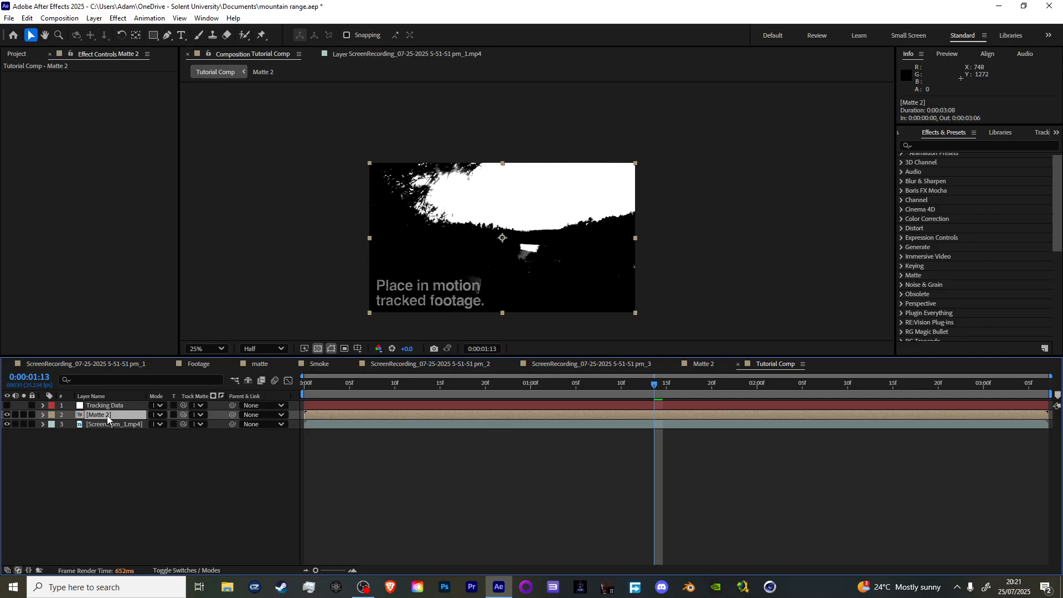
double_click(107, 415)
double_click(137, 418)
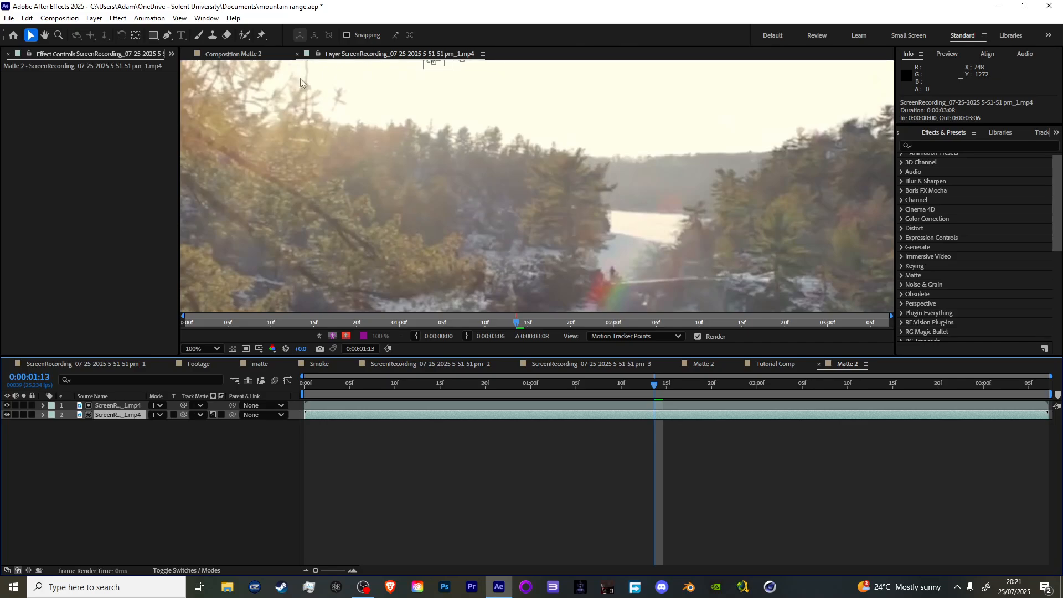
left_click(255, 55)
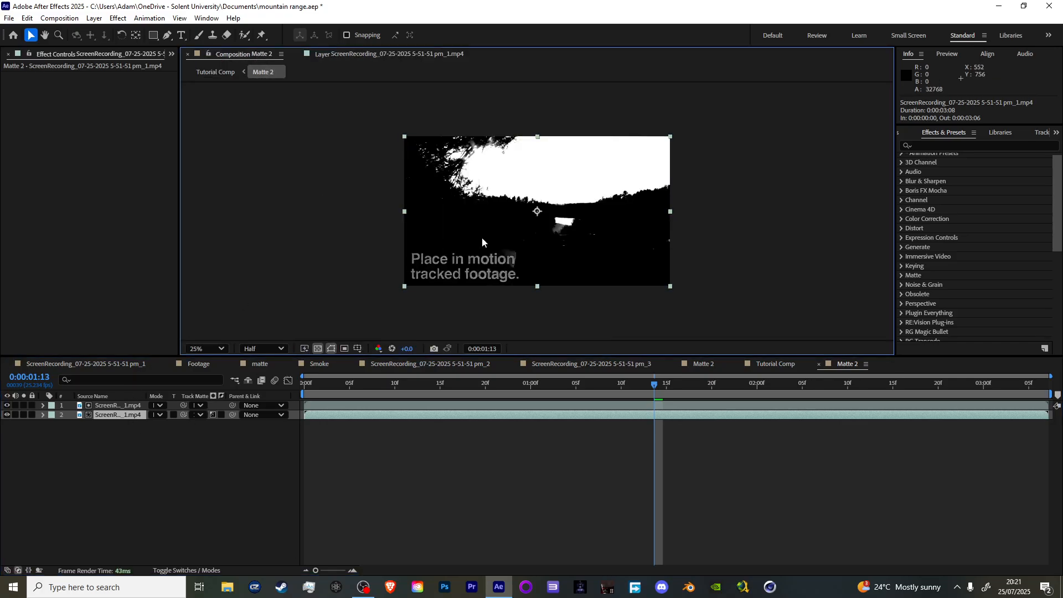
Add a black solid at composition size to Matte 2 and place it above both footage layers
right_click(195, 455)
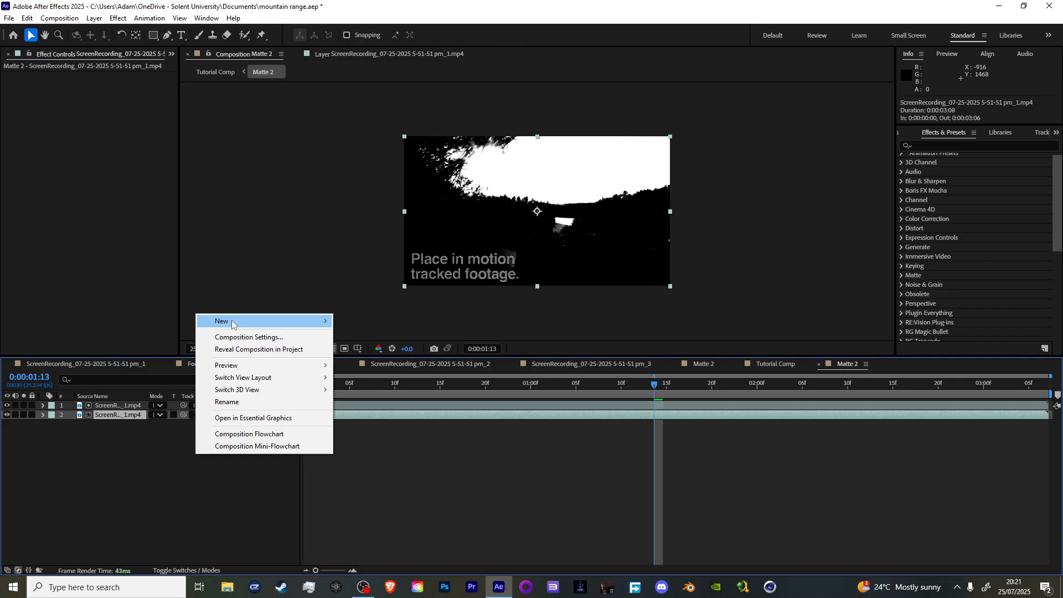
mouse_move(231, 321)
left_click(376, 350)
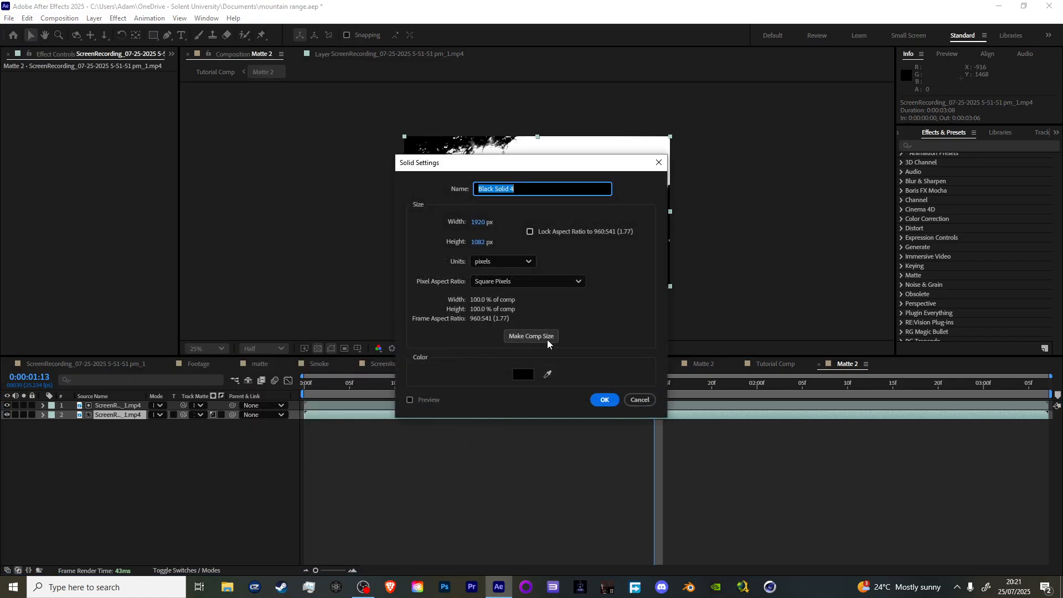
left_click(592, 399)
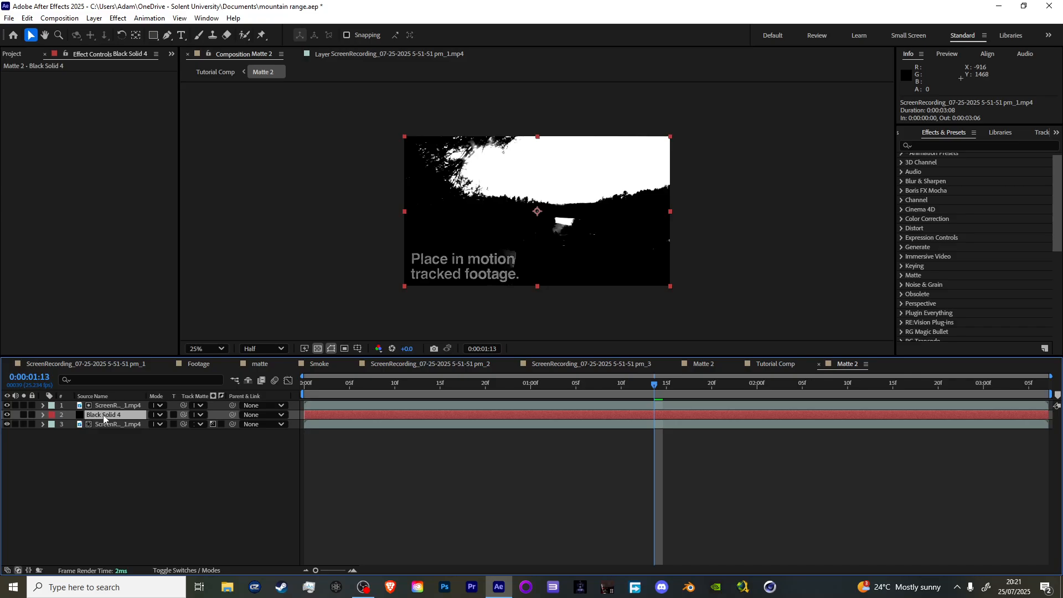
left_click_drag(115, 416, 118, 405)
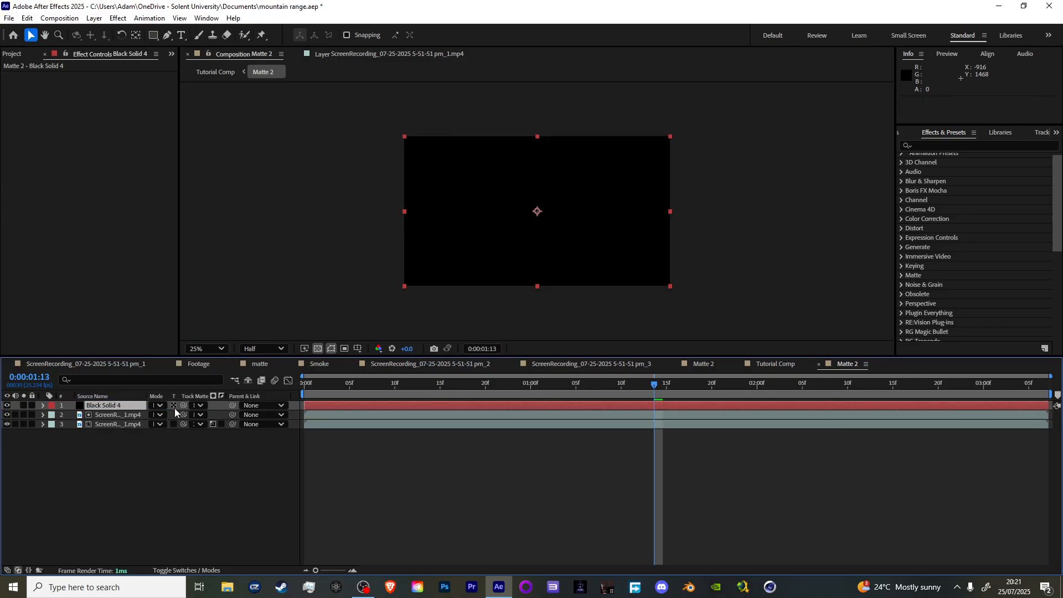
Hide the black solid, draw a closed Pen mask on it around the caption text and the area below, and show the solid again
left_click(6, 405)
left_click(167, 37)
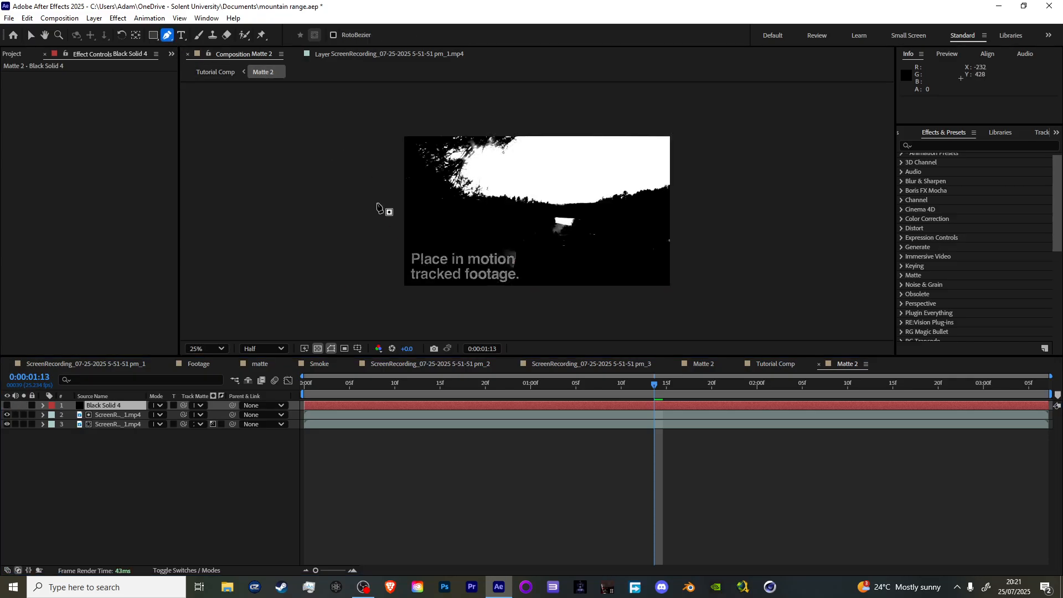
left_click(390, 239)
left_click(467, 241)
left_click(532, 242)
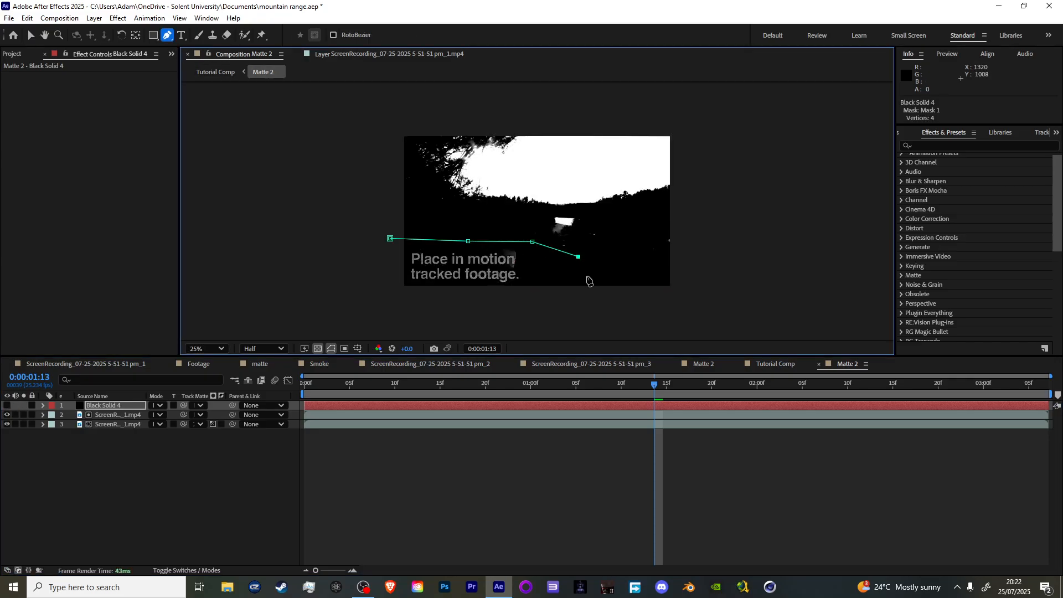
left_click_drag(588, 280, 580, 262)
left_click(456, 298)
left_click(392, 291)
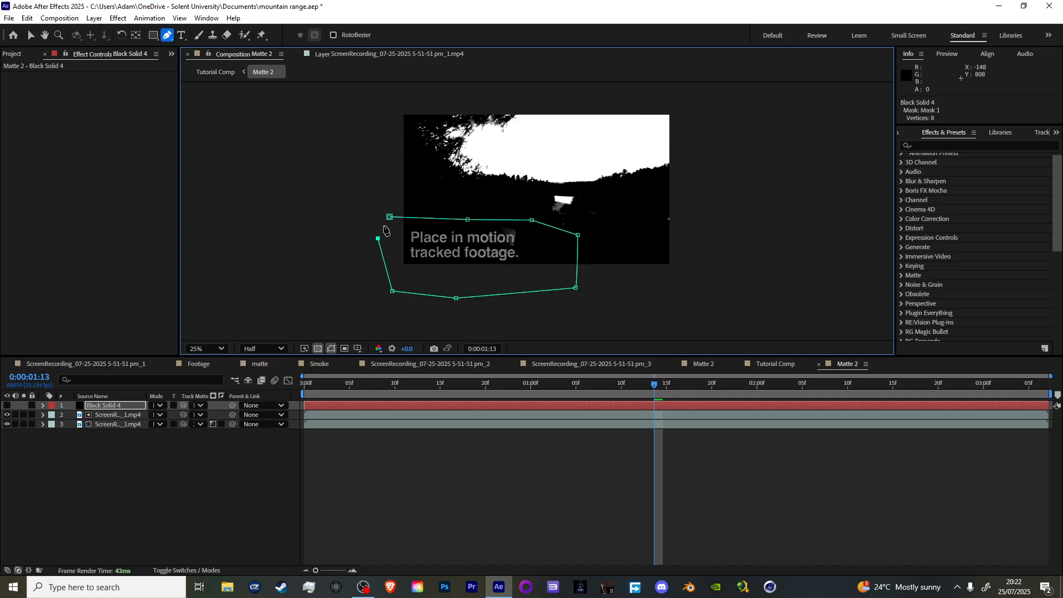
left_click(7, 405)
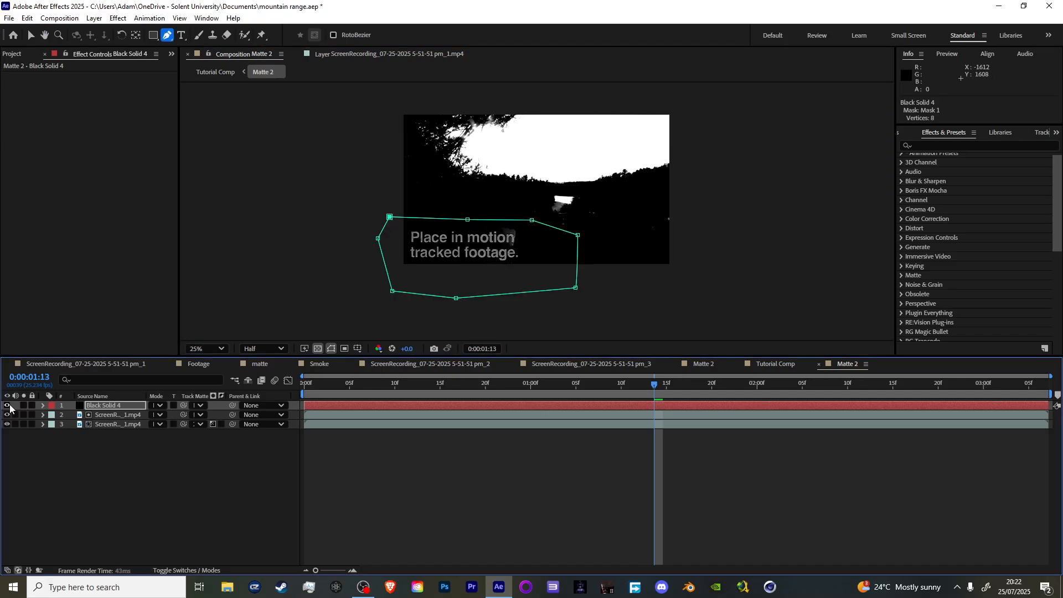
At 0:00:00:00, reveal the solid's mask properties and start keyframing Mask 1's Mask Path
key("Home")
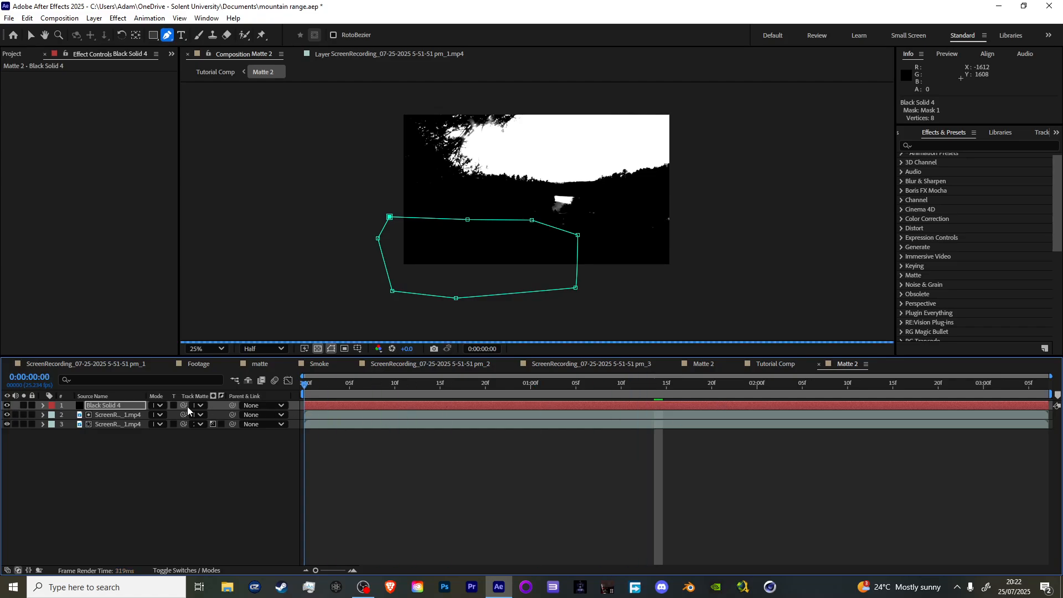
left_click(133, 407)
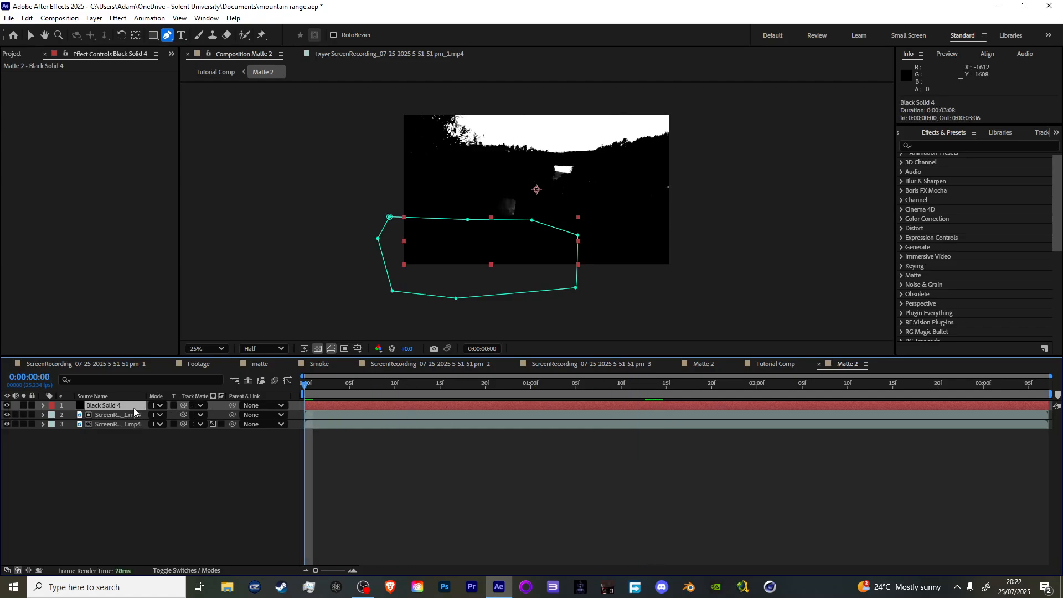
key("m")
key("m")
left_click(81, 424)
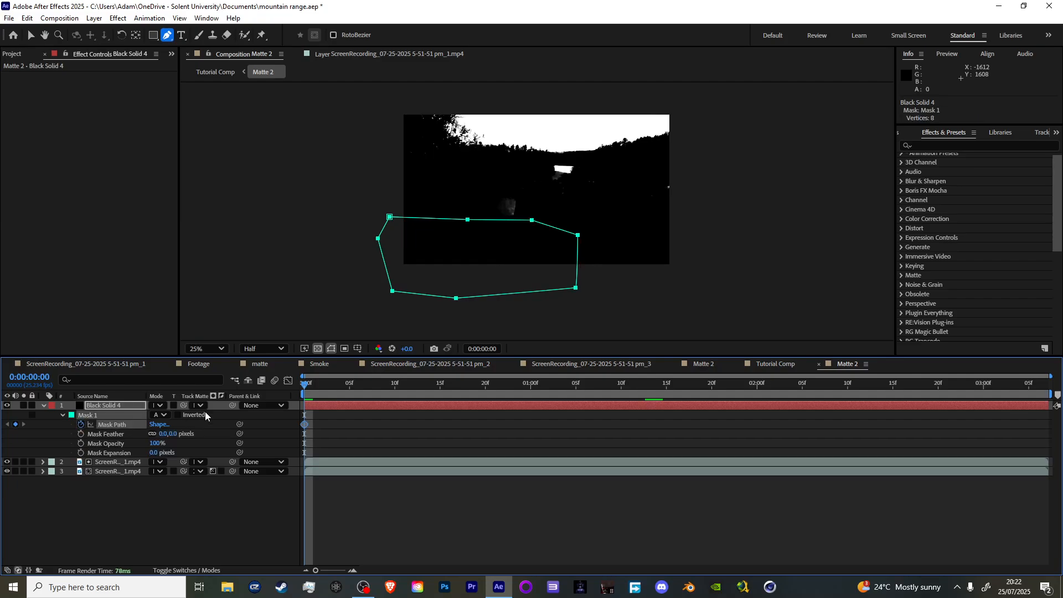
Move the whole of Mask 1 up at 0:00:00:00 to cover the faint grey patch above it
left_click_drag(487, 383, 234, 394)
left_click(32, 36)
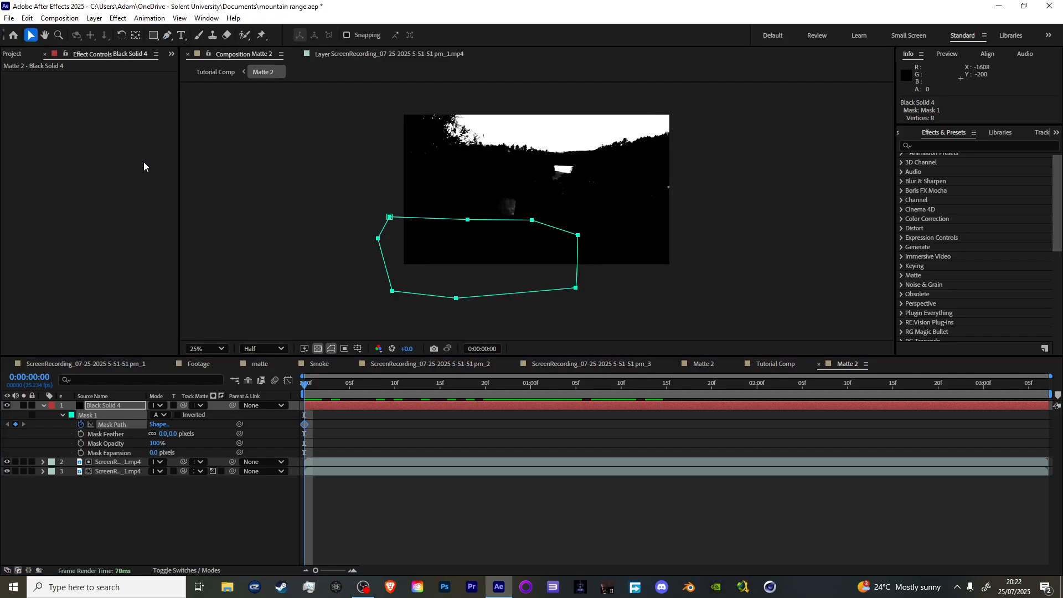
left_click(391, 221)
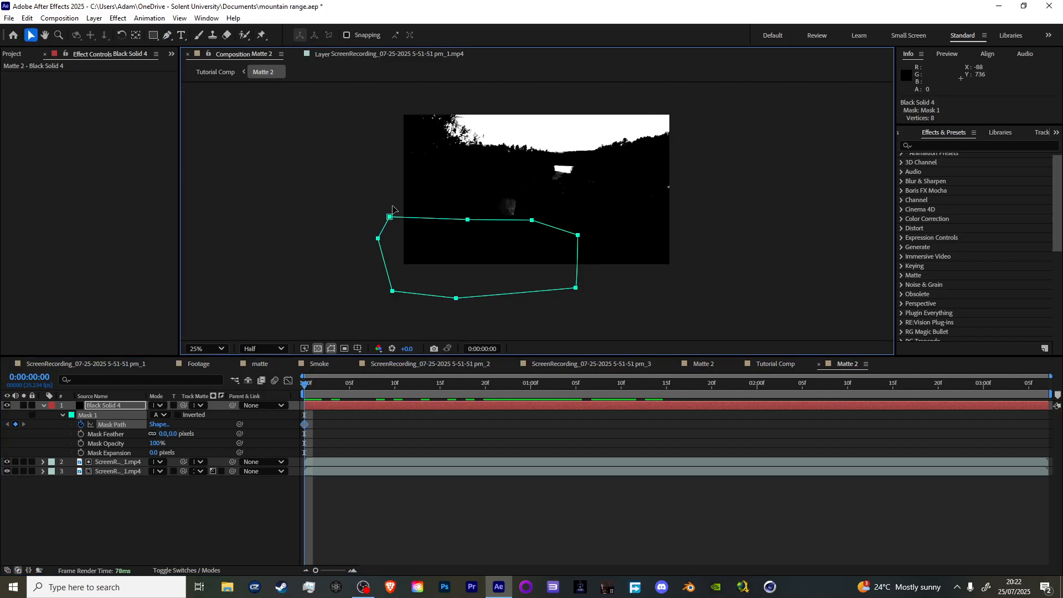
left_click_drag(392, 206, 393, 190)
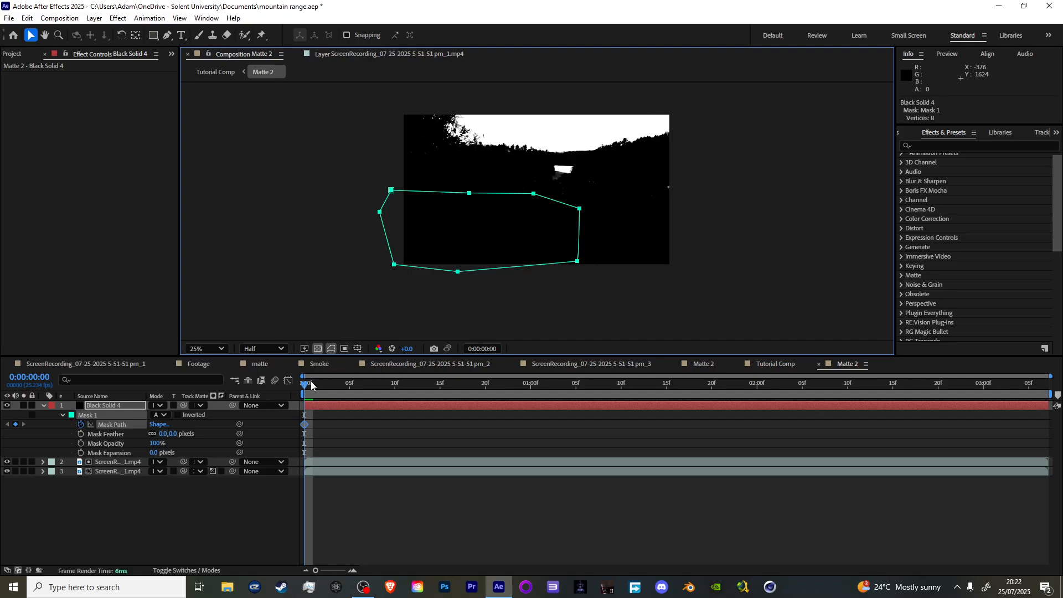
Add Mask 1 path keyframes at 0:00:02:02 and 0:00:02:17, shifting the mask slightly down each time to stay below the treeline
left_click_drag(311, 386, 779, 404)
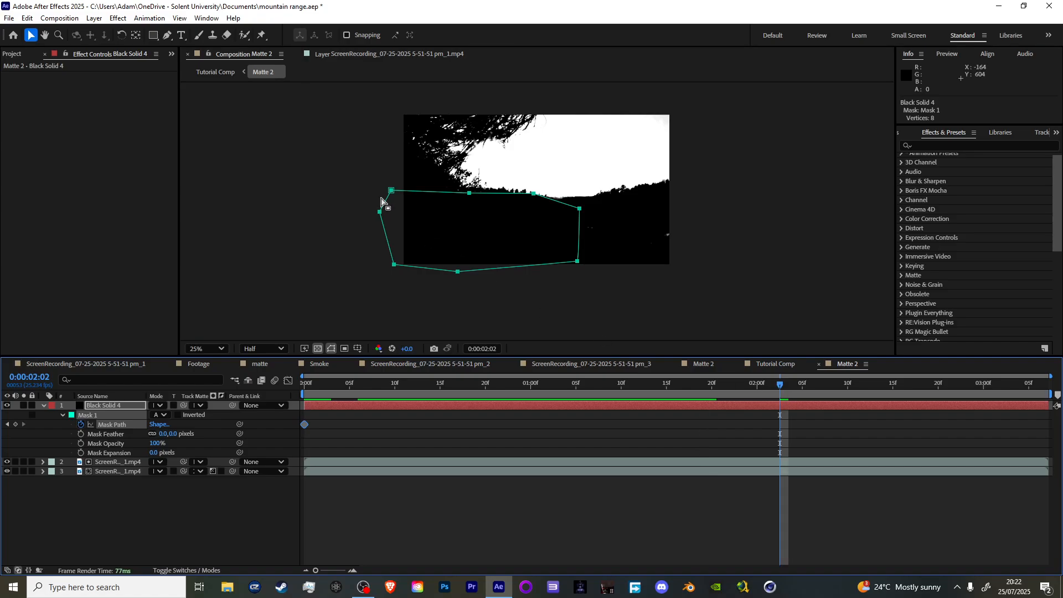
left_click_drag(390, 193, 391, 201)
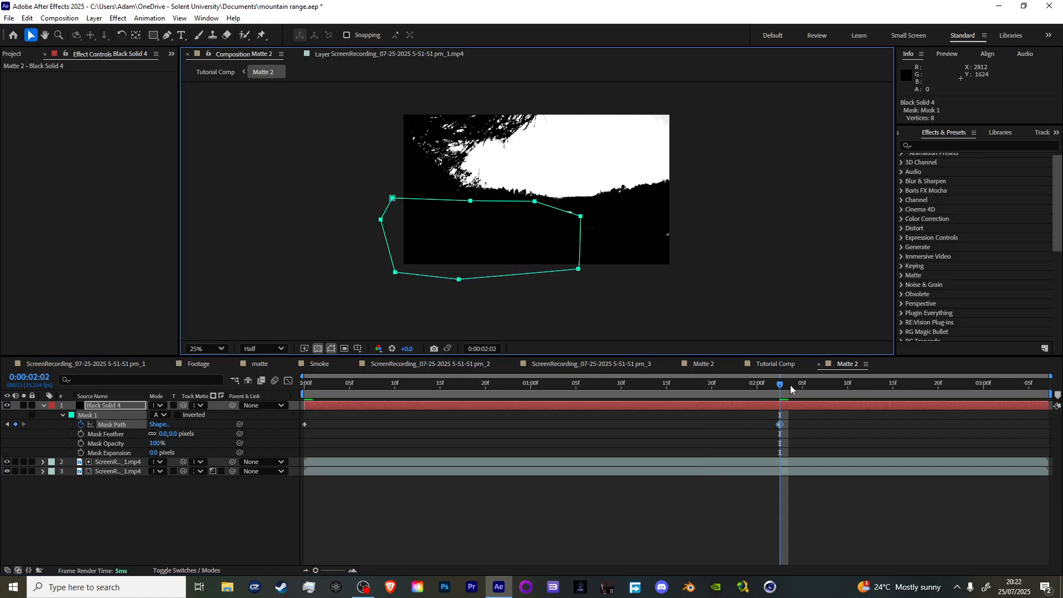
left_click_drag(791, 390, 915, 391)
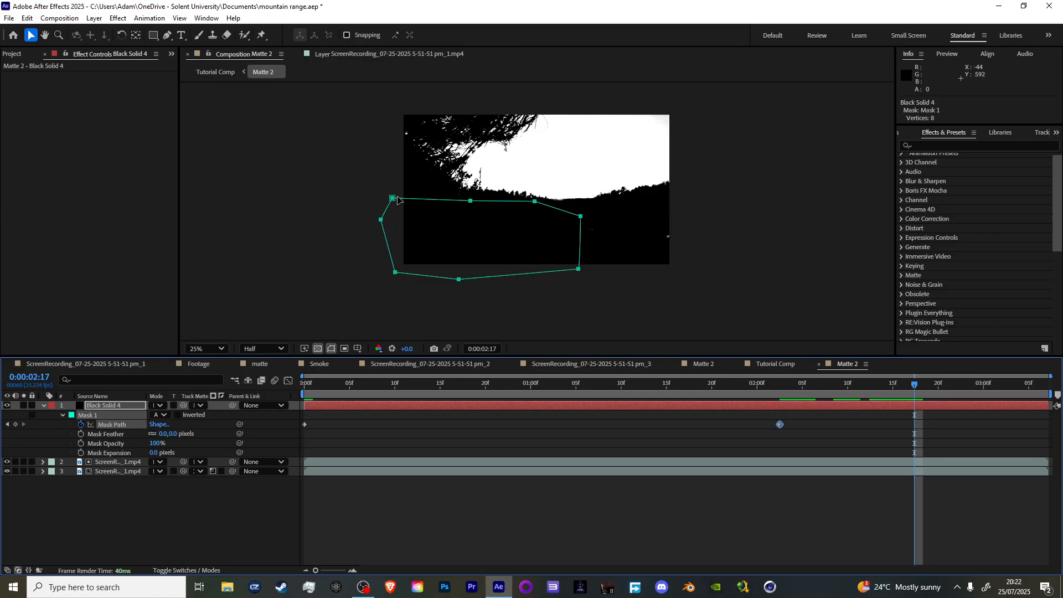
left_click_drag(390, 198, 392, 199)
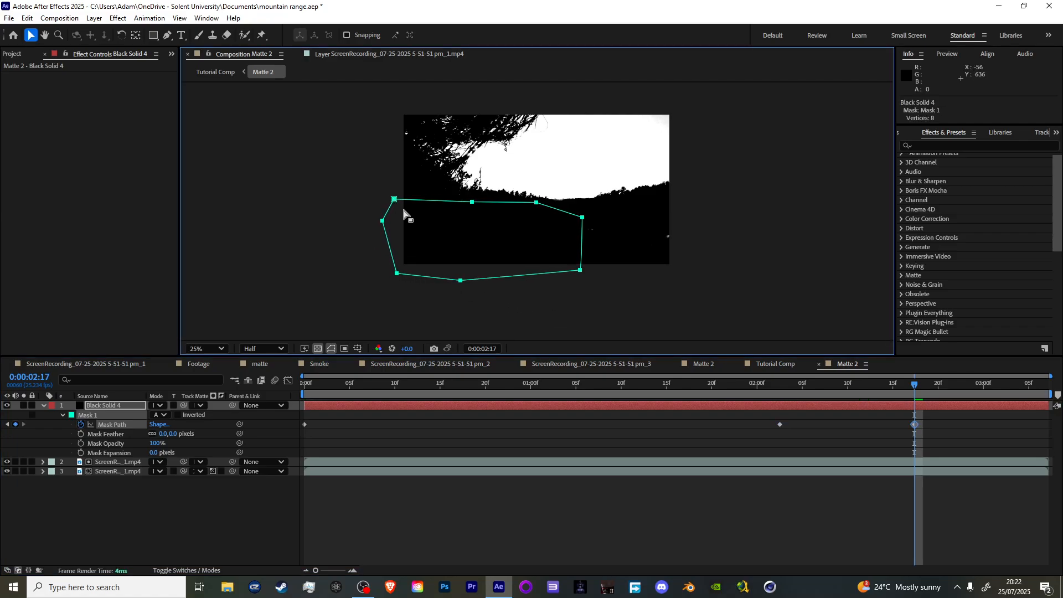
key("space")
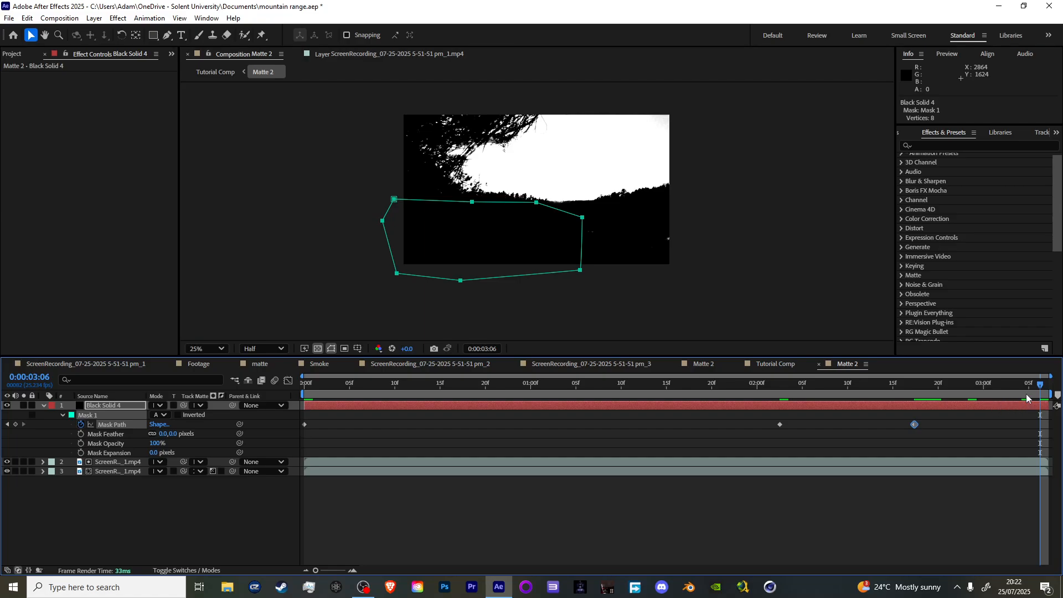
At 0:00:00:00, draw a second closed Pen mask on the black solid around the bright white patch below the treeline
left_click_drag(1025, 394, 164, 404)
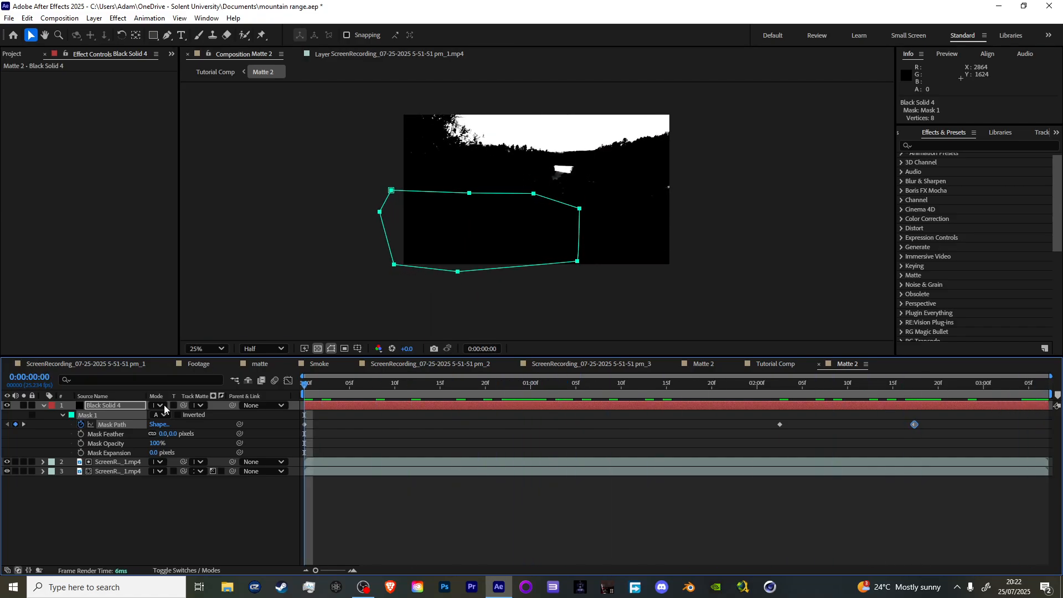
left_click(168, 35)
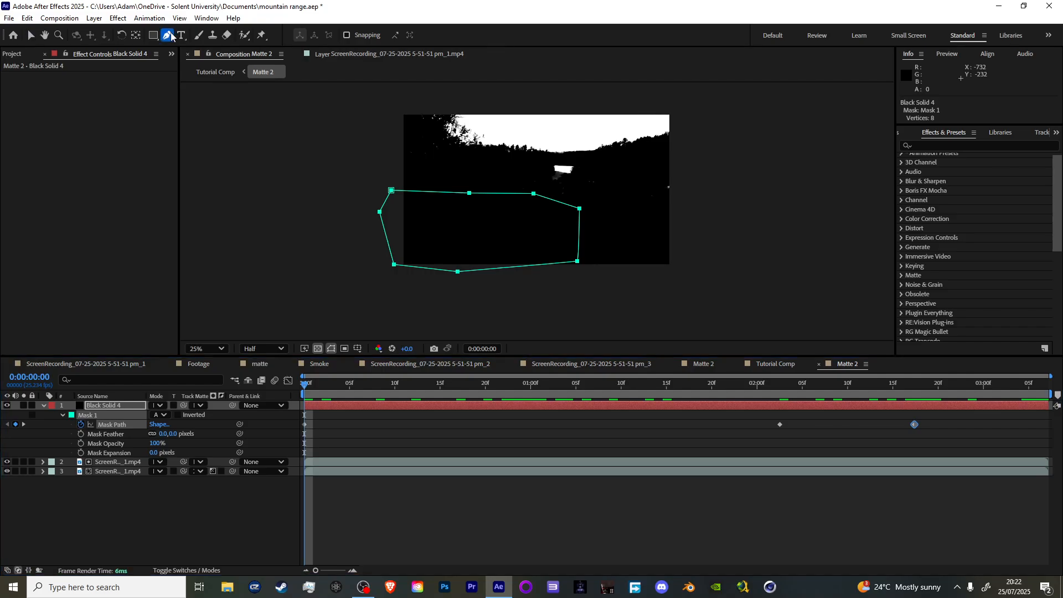
scroll(595, 164, "up", 1)
left_click_drag(549, 155, 501, 189)
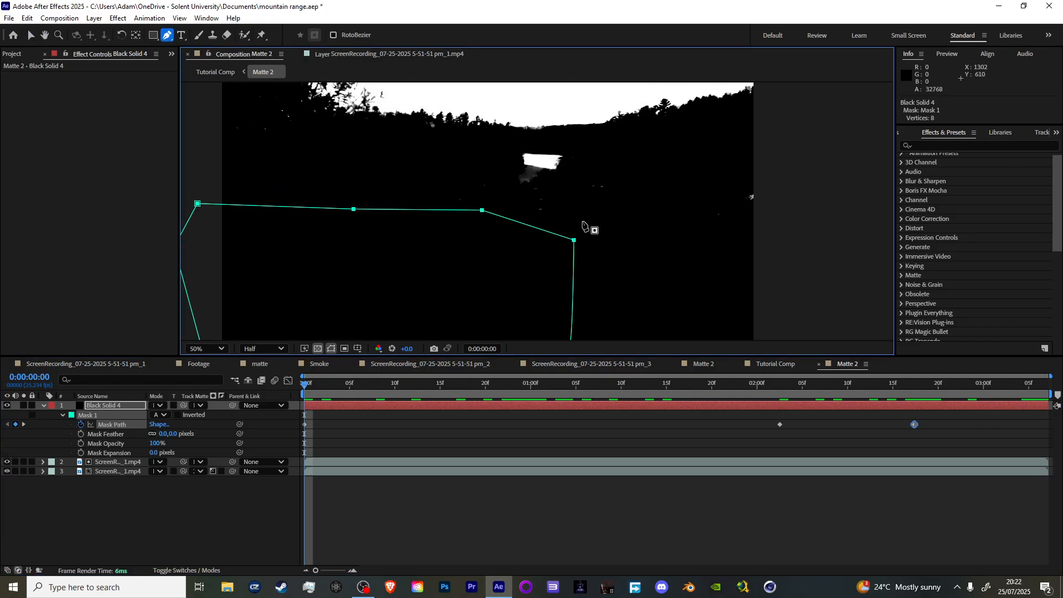
left_click(582, 221)
left_click(494, 207)
left_click(464, 161)
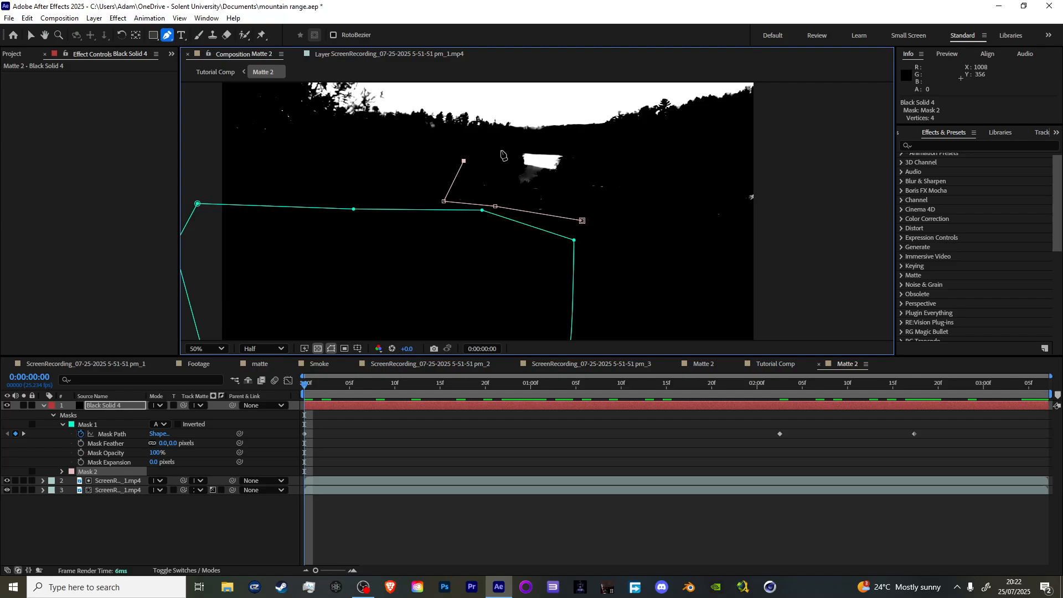
left_click(596, 155)
left_click_drag(635, 166, 626, 212)
left_click_drag(610, 228, 608, 232)
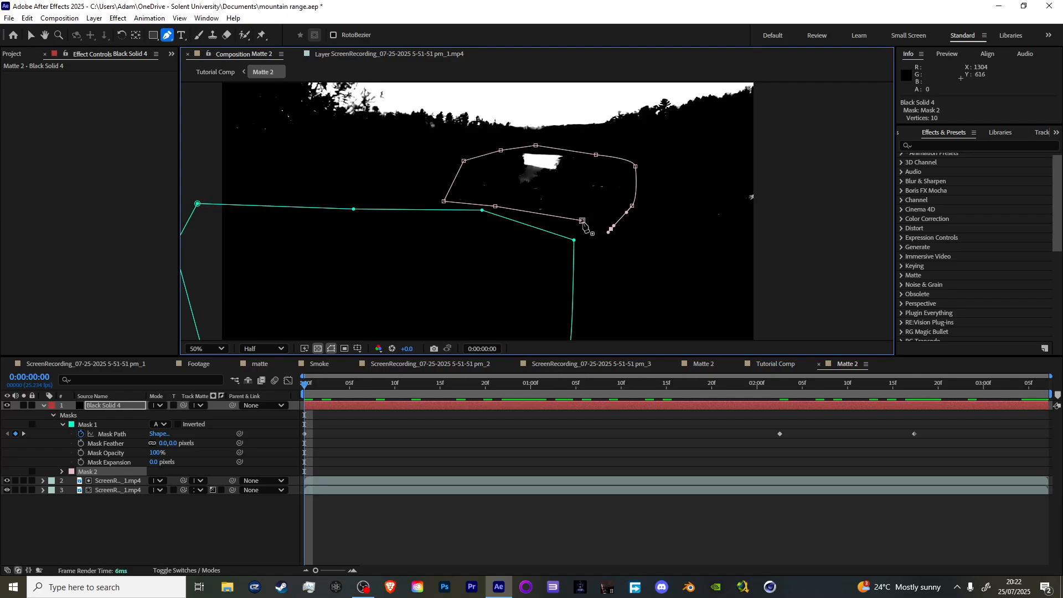
left_click(582, 220)
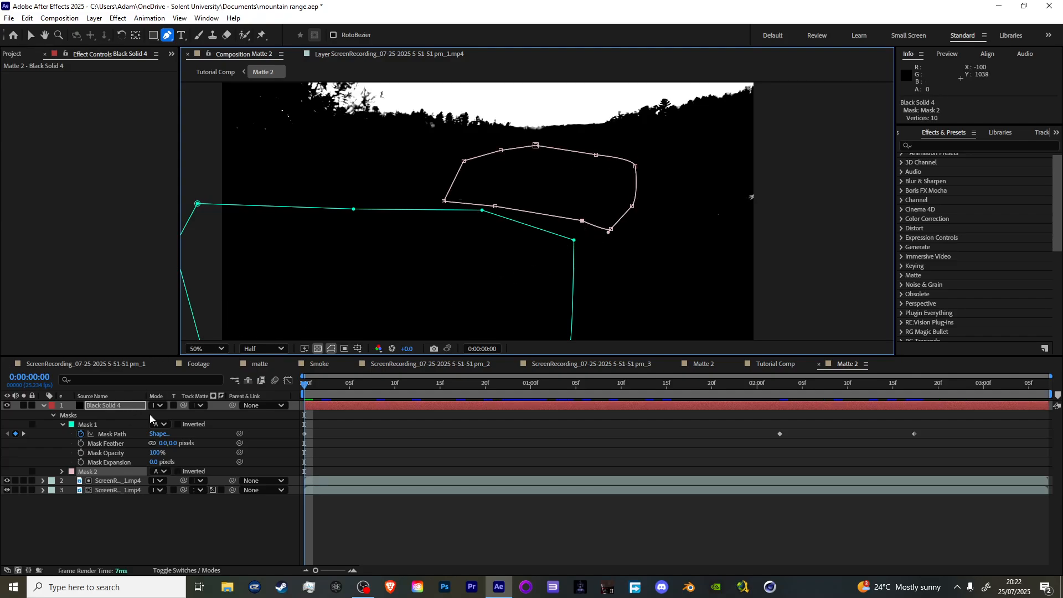
Start keyframing Mask 2's Mask Path at 0:00:00:00 and play a short preview
key("m")
key("m")
left_click(80, 471)
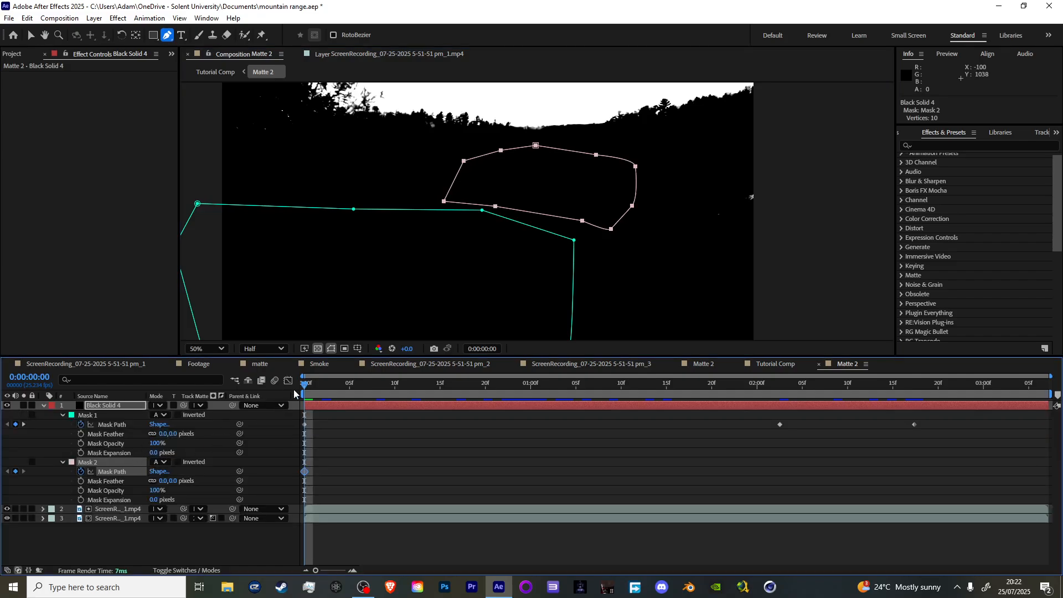
key("space")
key("space")
Keyframe Mask 2's path at 0:00:01:02 and 0:00:01:04, moving the mask down to keep it below the sky edge
key("v")
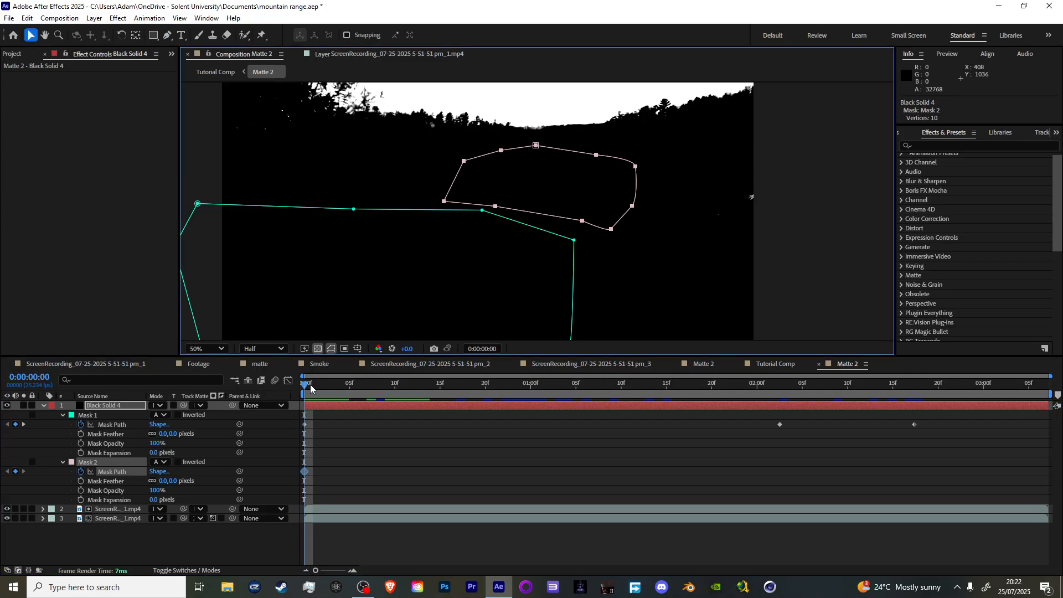
left_click_drag(310, 384, 555, 375)
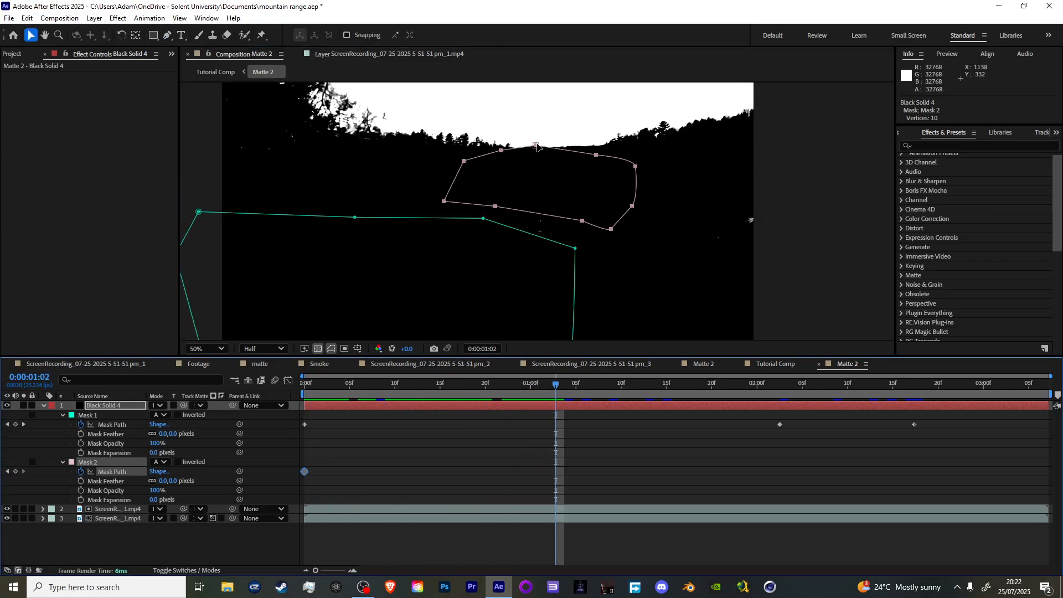
left_click_drag(537, 146, 538, 159)
left_click_drag(557, 392, 573, 409)
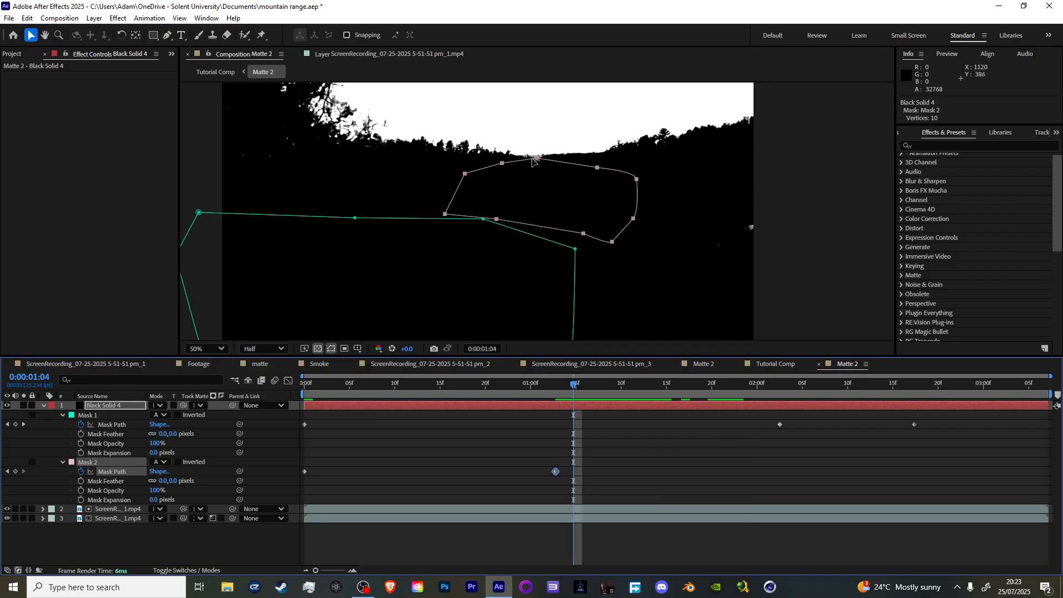
left_click_drag(536, 158, 532, 188)
Keyframe Mask 2's path at 0:00:01:09 and 0:00:01:12, lowering the mask to follow the descending treeline
key("Page_Down")
key("Page_Down")
key("Page_Down")
key("Page_Down")
key("Page_Down")
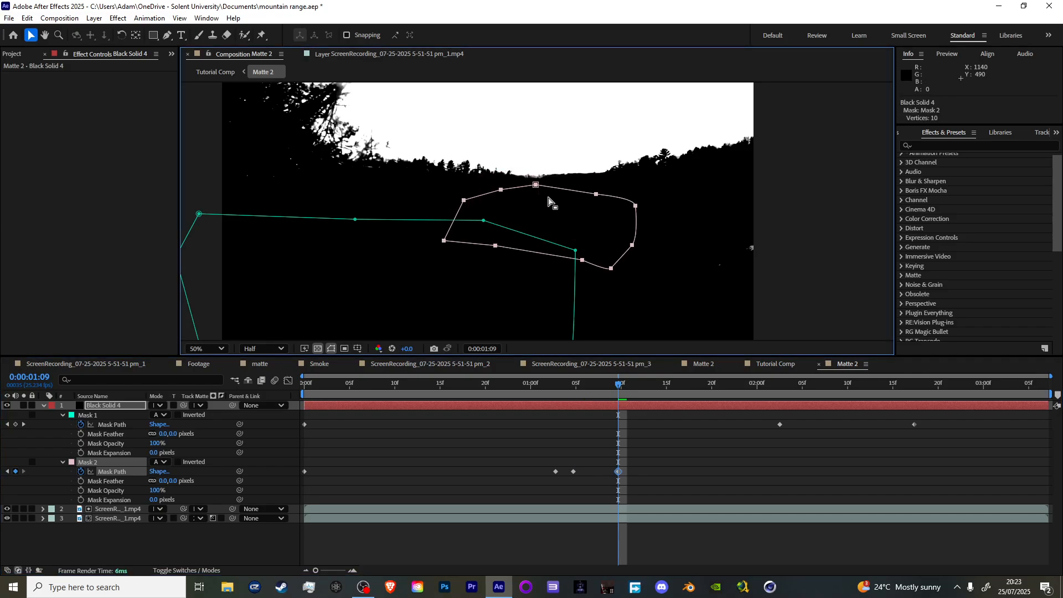
left_click_drag(619, 387, 645, 390)
left_click_drag(545, 187, 543, 197)
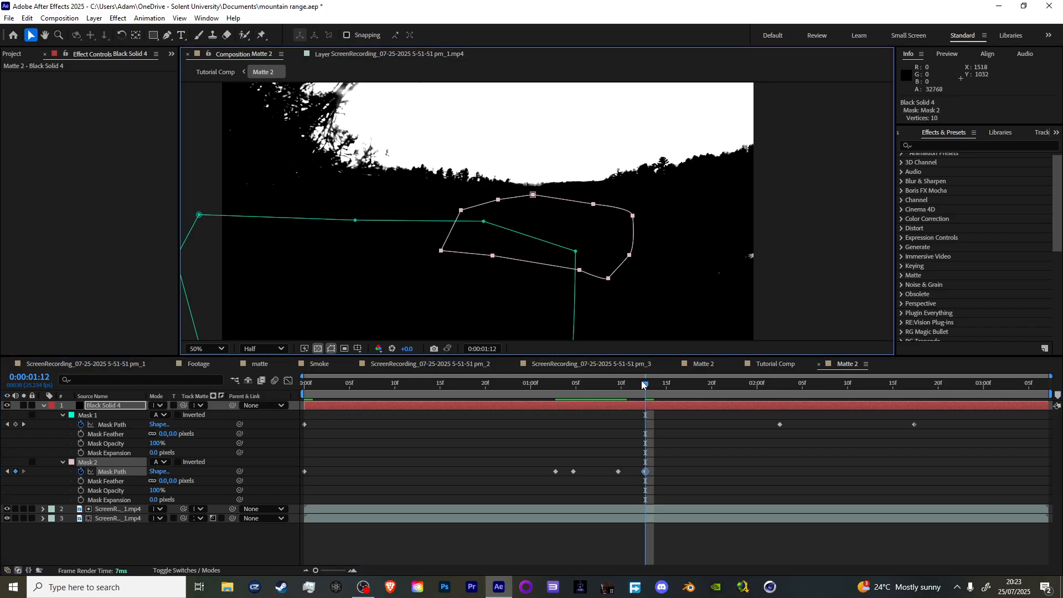
Keyframe Mask 2's path between 0:00:01:12 and 0:00:01:24, then at 0:00:01:24 and 0:00:03:02, lowering the mask to stay beneath the treeline
left_click_drag(641, 381, 678, 391)
left_click_drag(570, 230, 569, 248)
left_click_drag(682, 387, 750, 394)
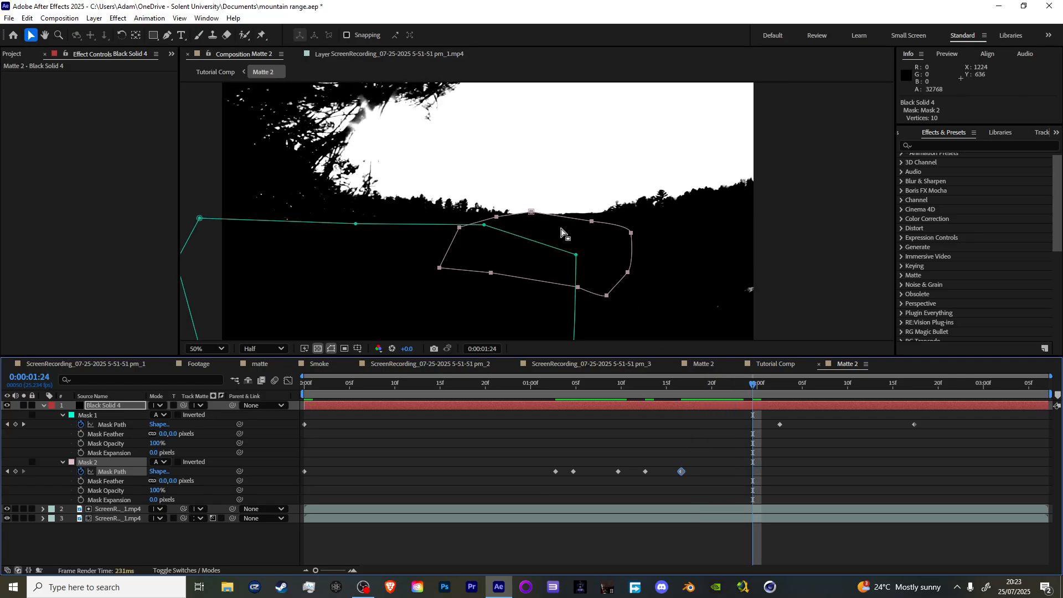
left_click_drag(532, 218, 531, 236)
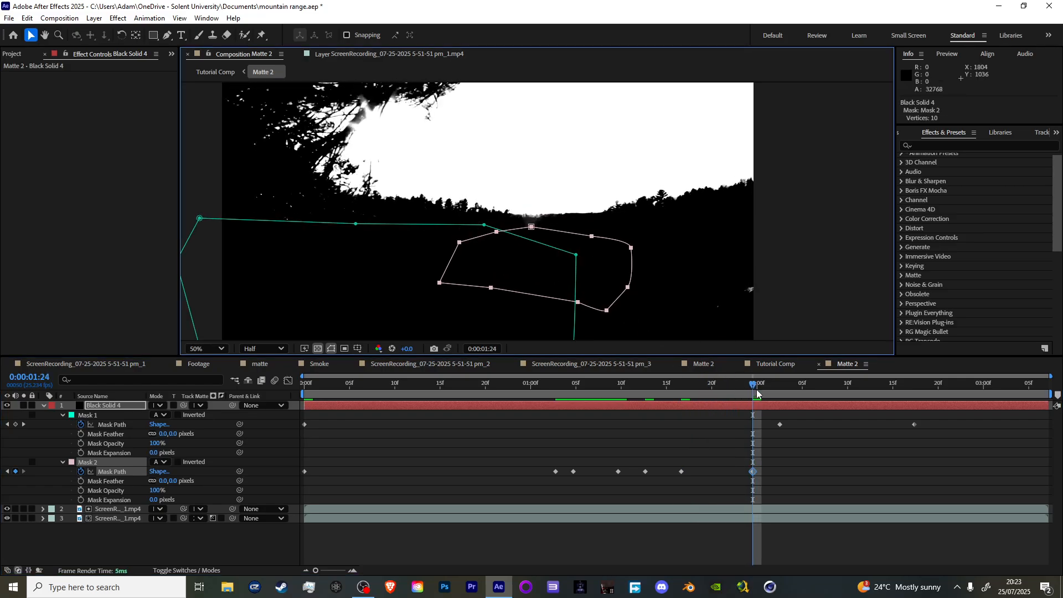
left_click_drag(757, 394, 1003, 400)
left_click_drag(532, 228, 530, 235)
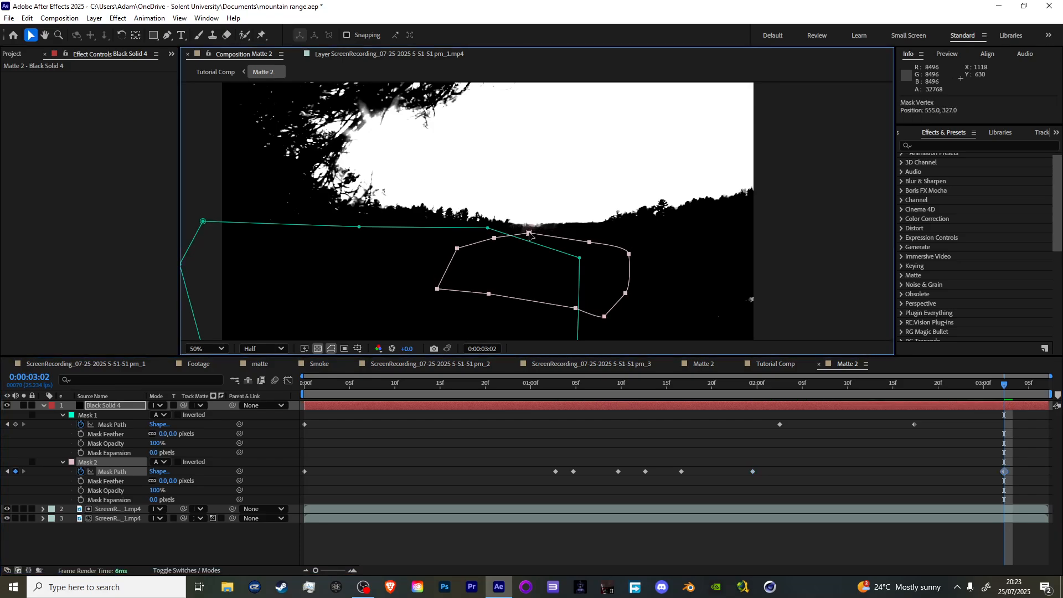
At 0:00:00:00, draw a third closed Pen mask on the black solid around the white specks at the footage's right edge below the treeline
left_click_drag(1009, 390, 253, 381)
key("comma")
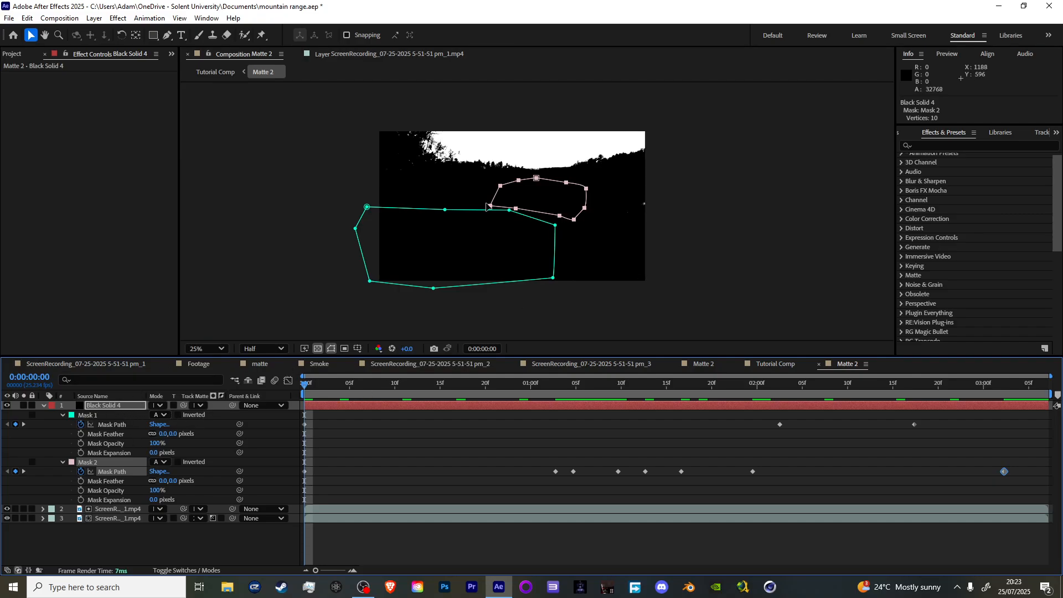
key("g")
left_click(110, 407)
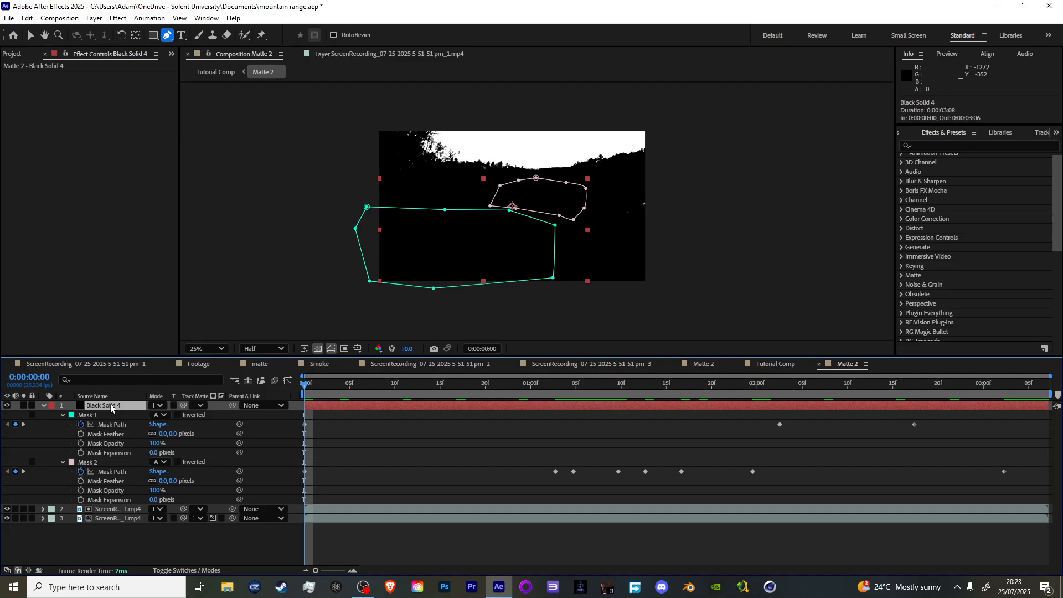
left_click(628, 184)
left_click_drag(671, 195, 683, 216)
left_click_drag(662, 284, 655, 317)
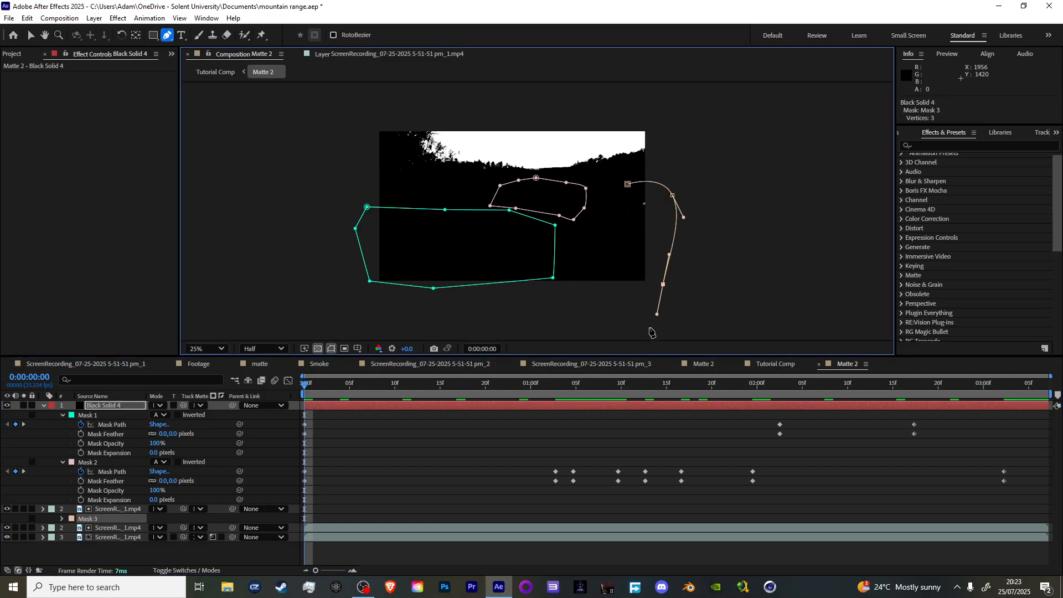
left_click(610, 304)
left_click(609, 214)
left_click_drag(627, 184, 594, 195)
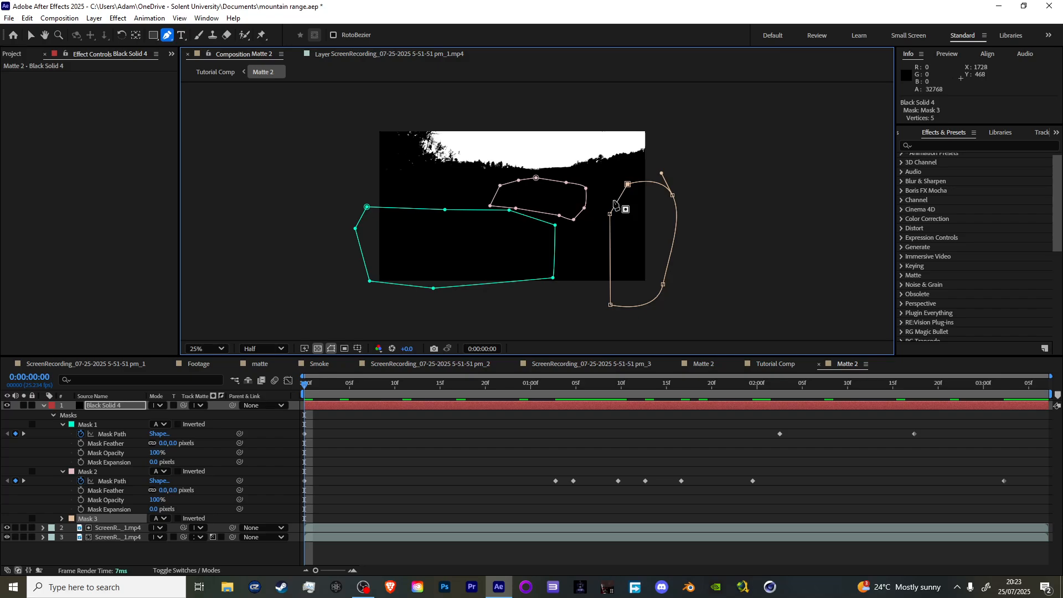
Start keyframing Mask 3's Mask Path at 0:00:00:00 and shift the mask slightly down at 0:00:01:05
key("m")
key("m")
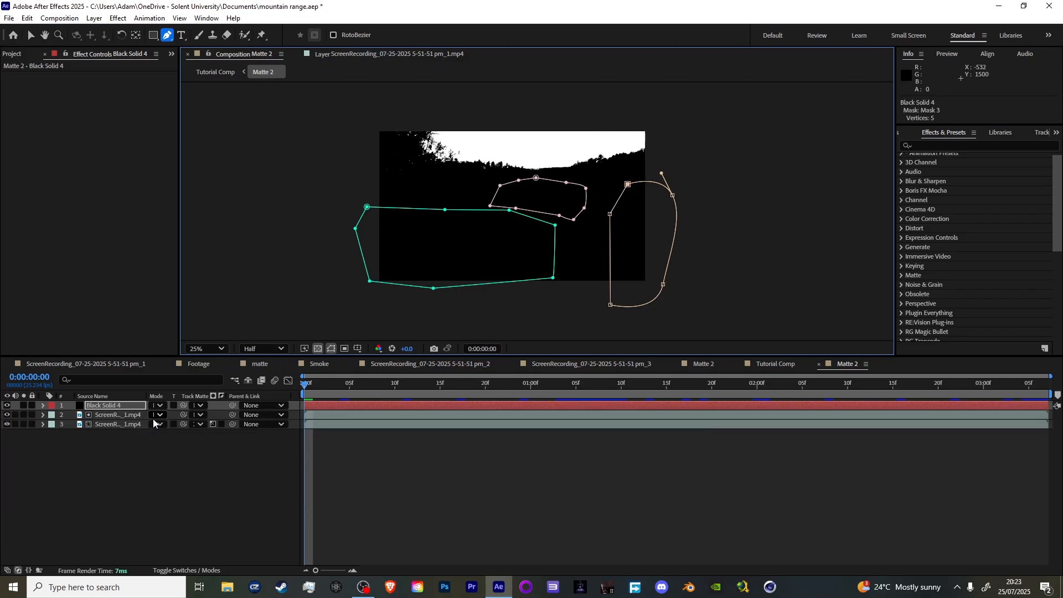
left_click(81, 518)
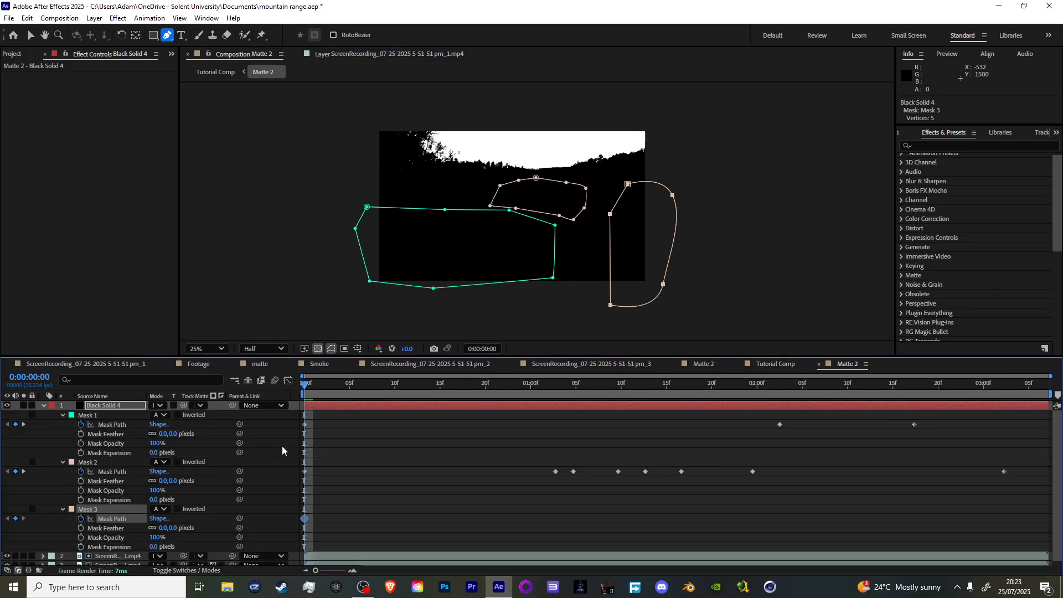
left_click_drag(307, 390, 584, 364)
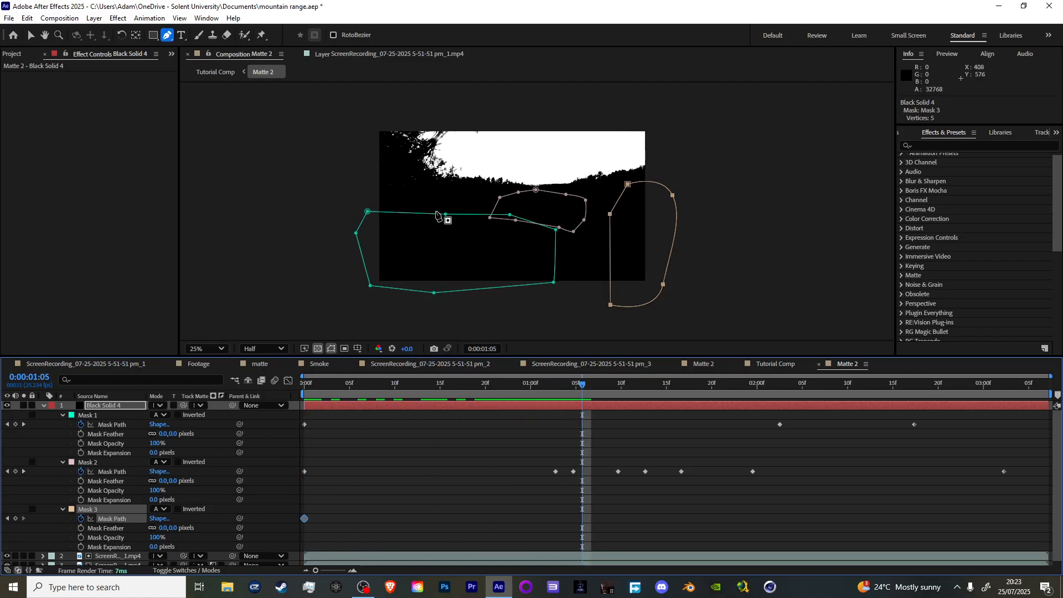
key("v")
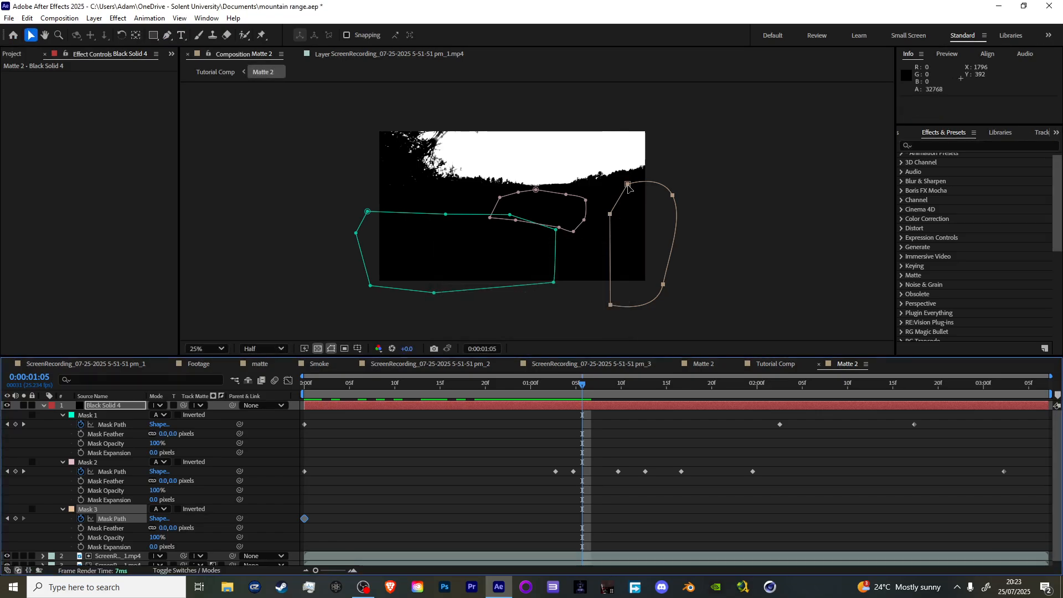
left_click_drag(628, 185, 629, 187)
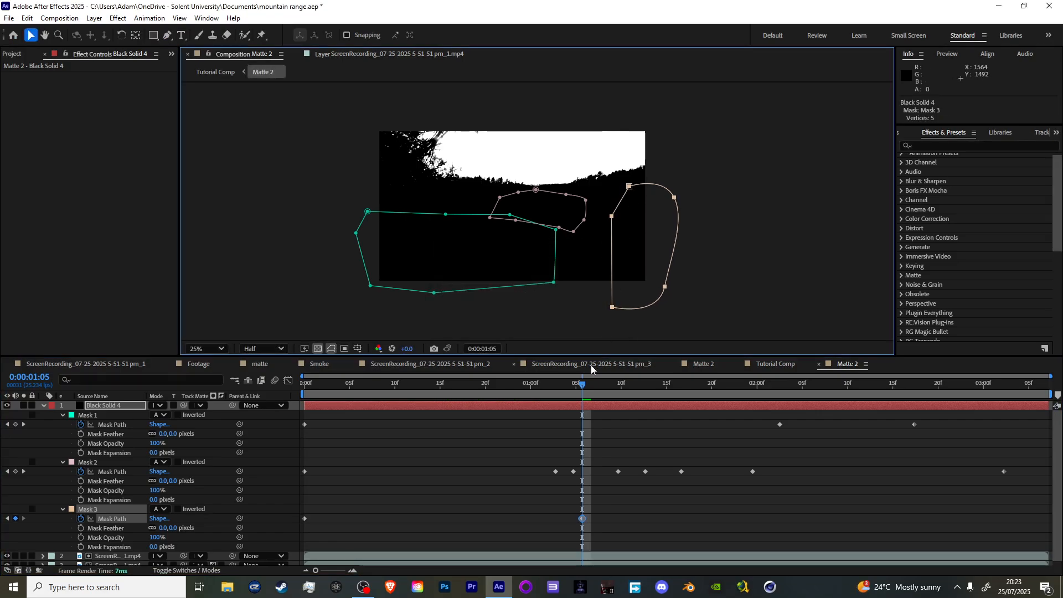
Keyframe Mask 3's path at 0:00:01:19 and shortly after 0:00:02:10, lowering it below the treeline, and check the rest of the shot
left_click_drag(585, 386, 708, 385)
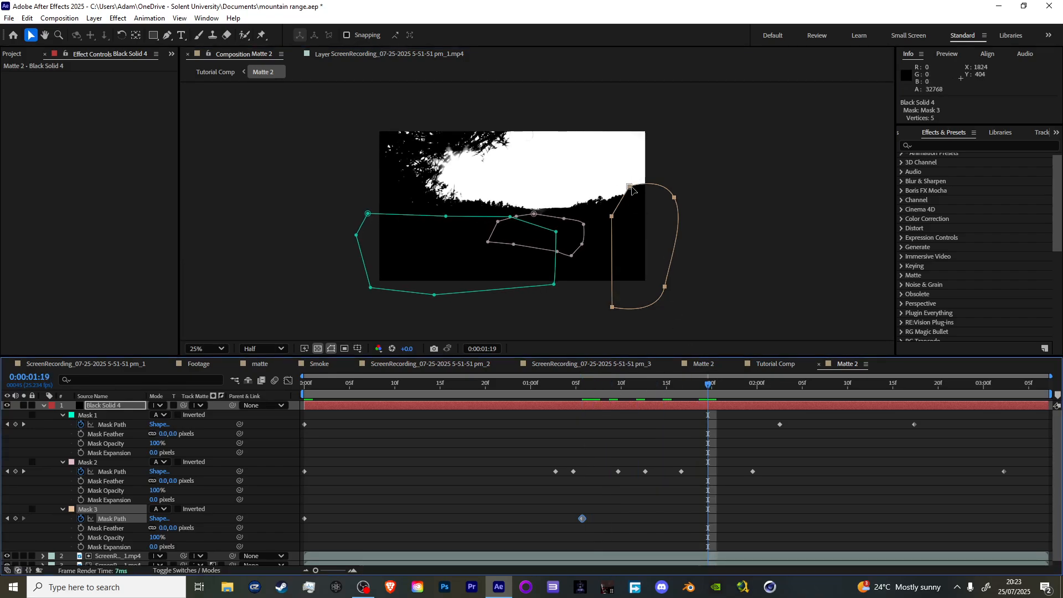
left_click_drag(630, 187, 633, 211)
left_click_drag(709, 386, 860, 390)
left_click_drag(634, 212, 633, 217)
left_click_drag(861, 388, 1046, 410)
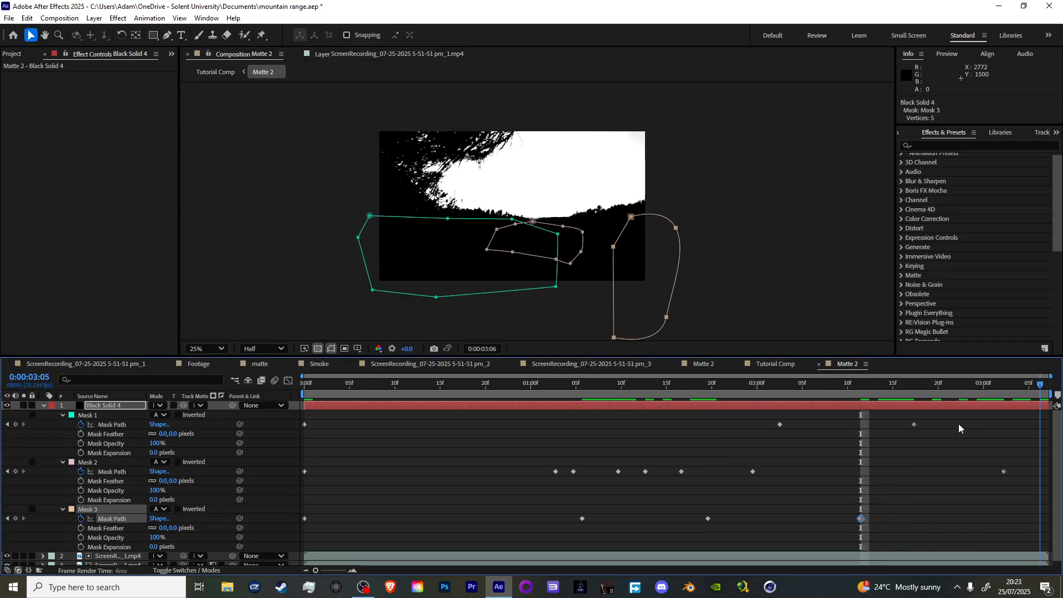
Return to the start, collapse the black solid's properties, and hide the Matte 2 layer in Tutorial Comp
key("Home")
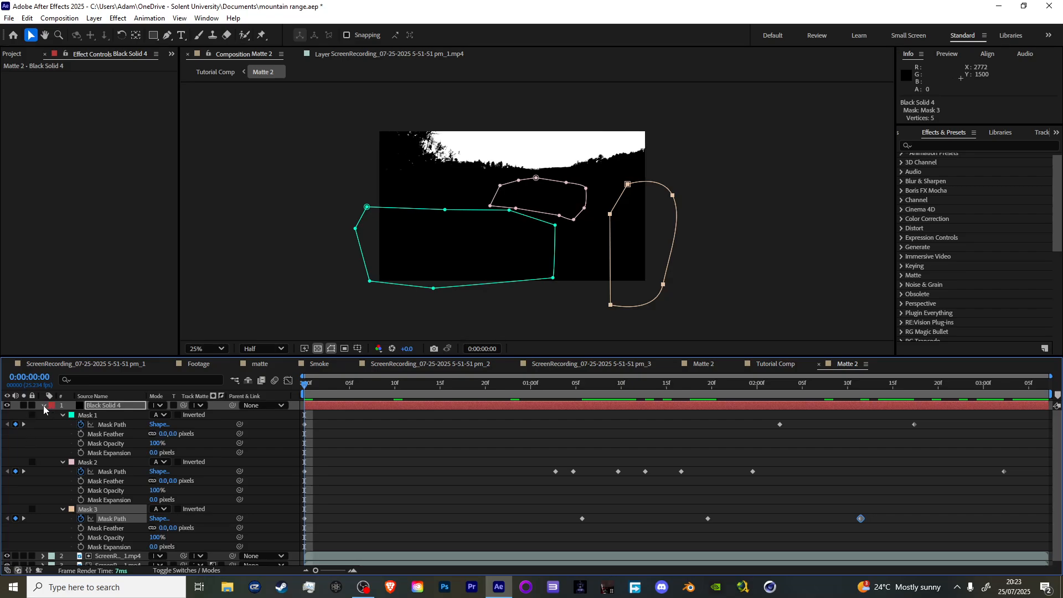
left_click(44, 405)
left_click(773, 364)
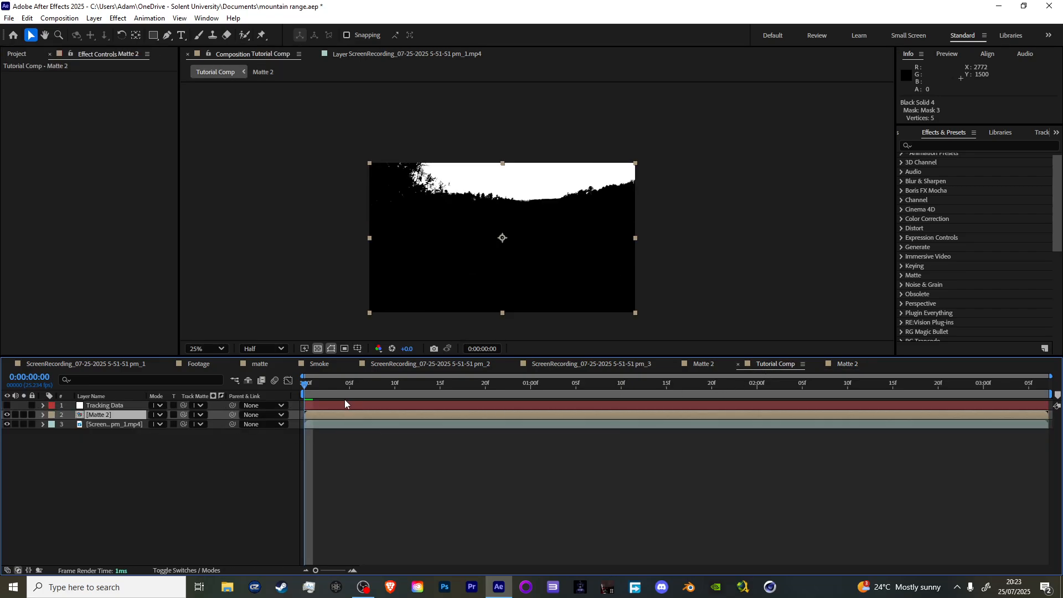
left_click(7, 414)
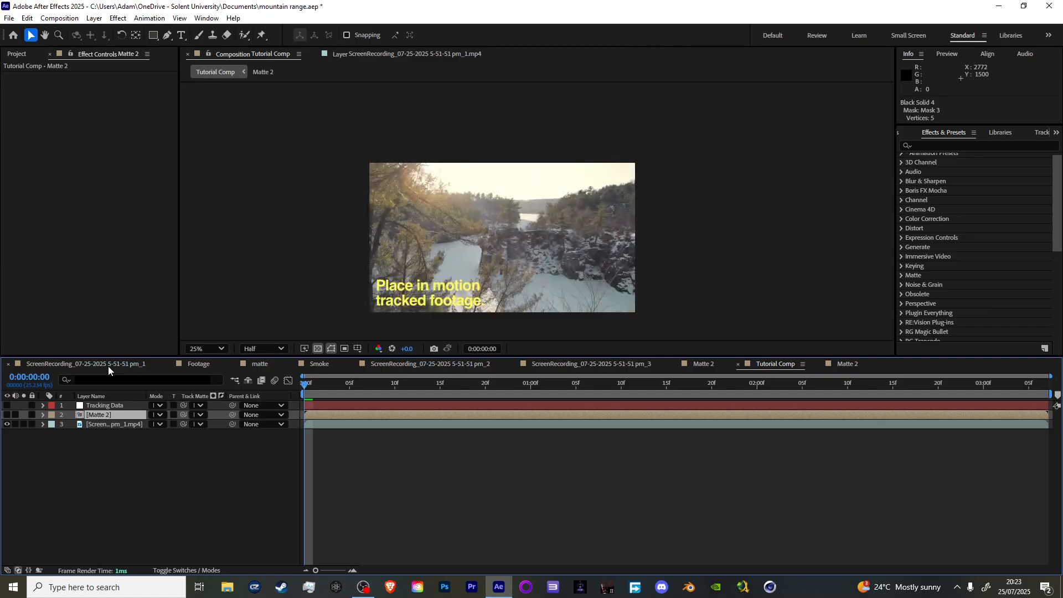
Add Mountain K2.png from the project files to Tutorial Comp and scale it to 39%
left_click(51, 54)
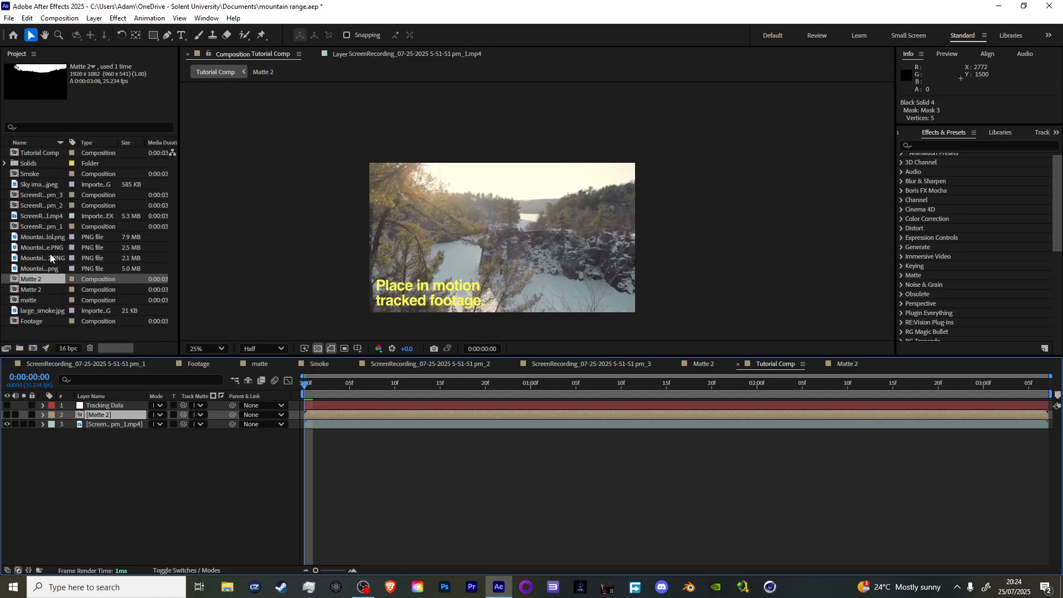
left_click_drag(45, 266, 501, 211)
key("comma")
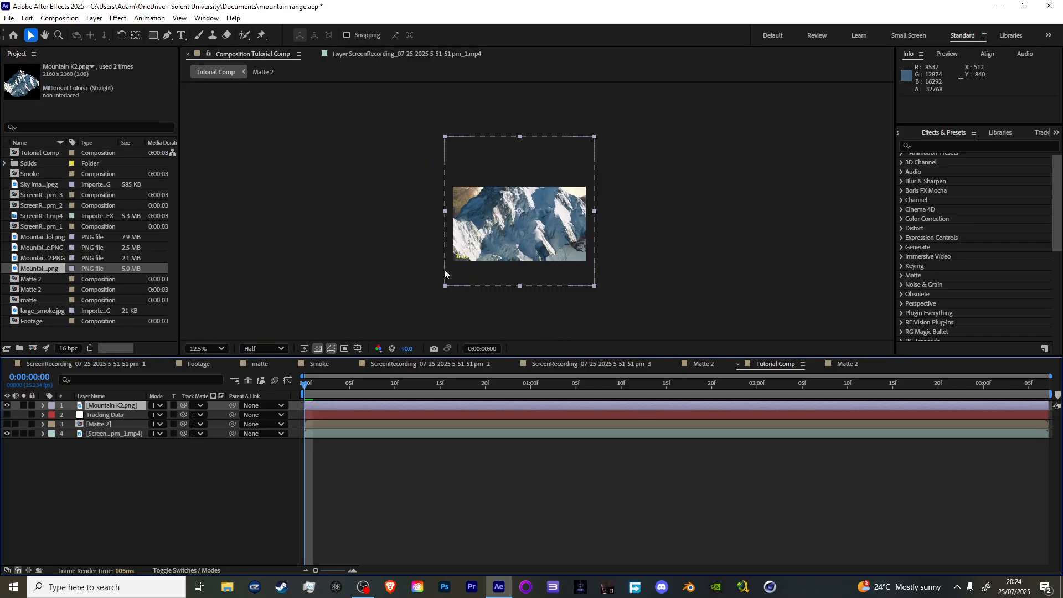
key("s")
left_click_drag(166, 415, 135, 422)
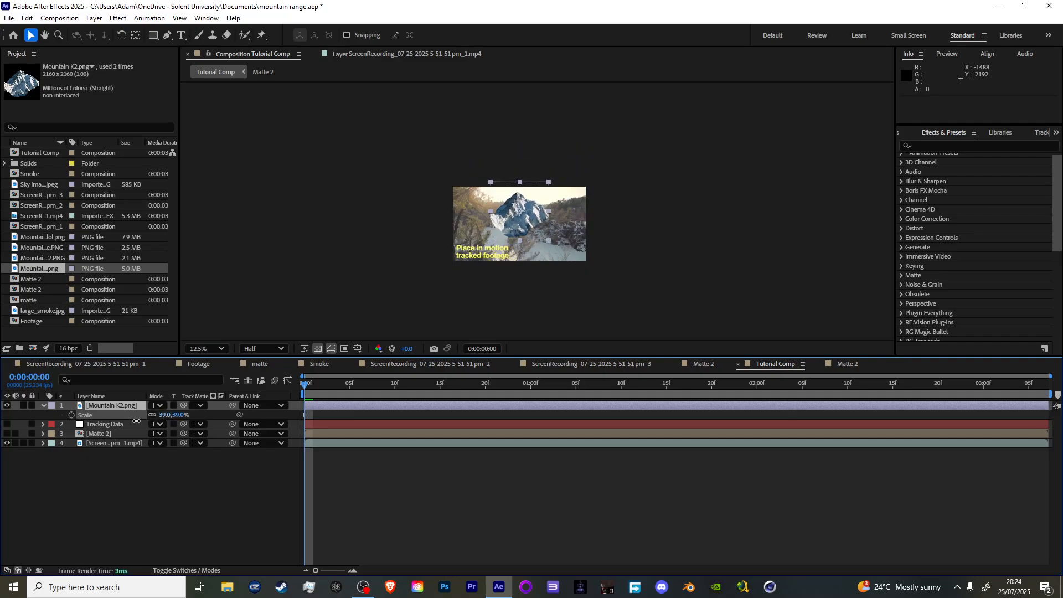
Draw a closed Pen mask around the hard left edge of the Mountain K2 image
key("period")
key("period")
key("period")
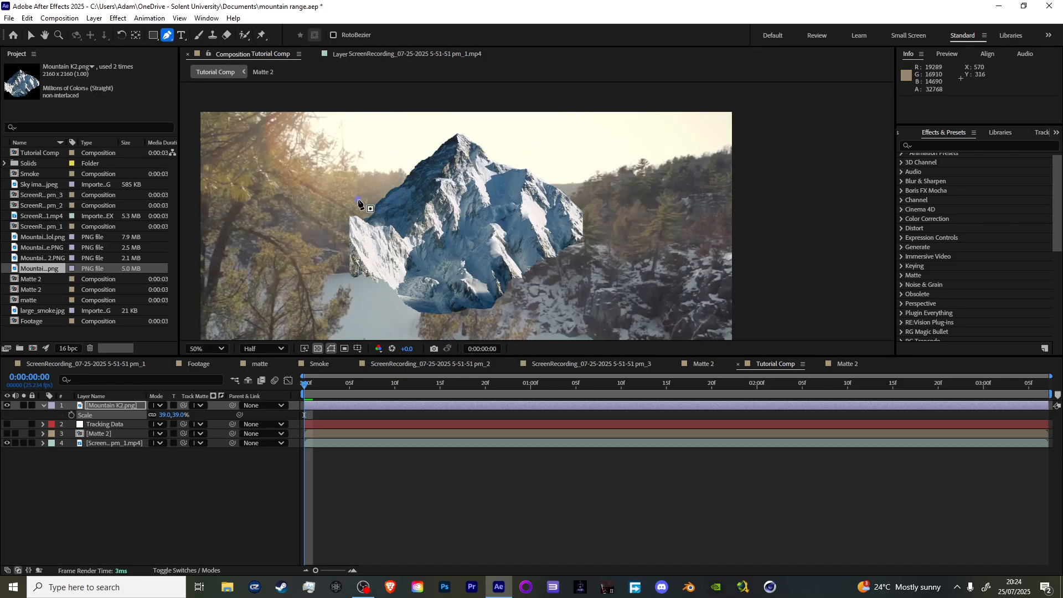
left_click(358, 199)
left_click(372, 275)
left_click(373, 290)
left_click(328, 295)
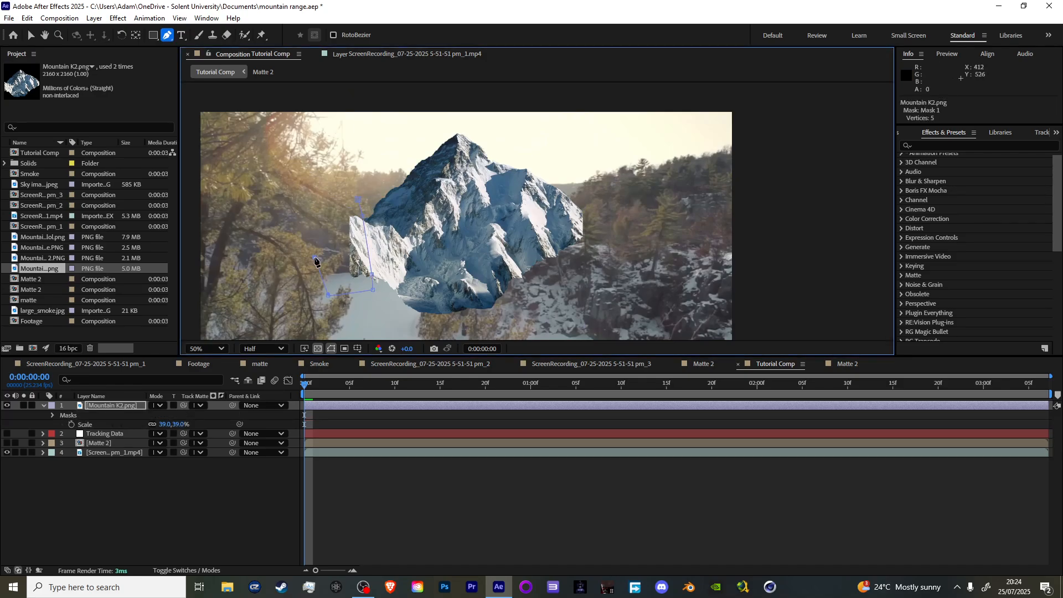
left_click(315, 257)
left_click(329, 219)
left_click(357, 199)
Set the mountain's Mask 1 to Subtract and its Mask Feather to 140 pixels
left_click(121, 405)
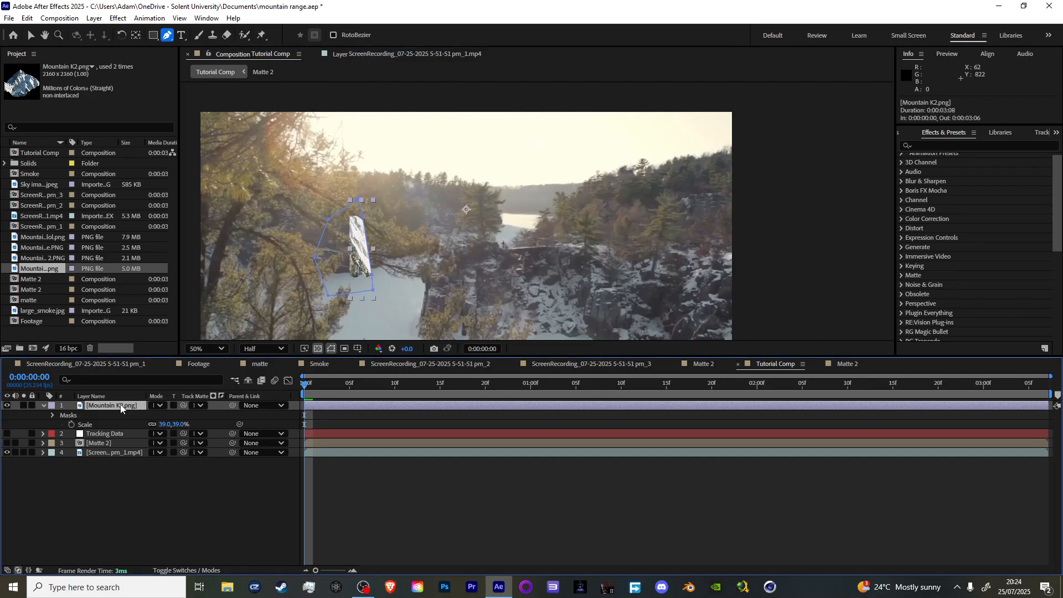
key("m")
key("m")
left_click(160, 415)
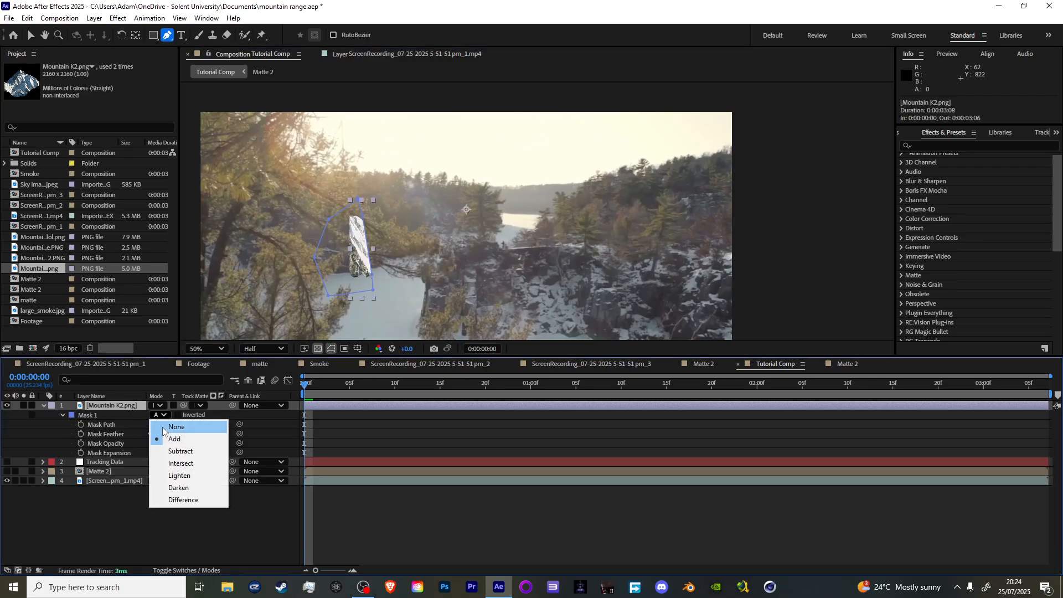
left_click(180, 452)
key("f")
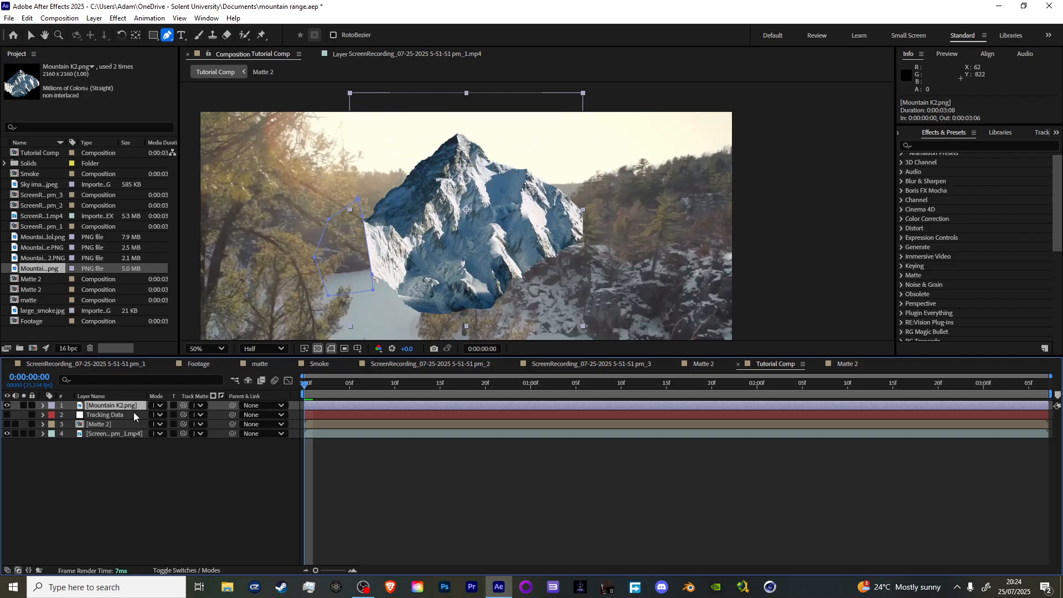
key("f")
left_click_drag(164, 425, 253, 427)
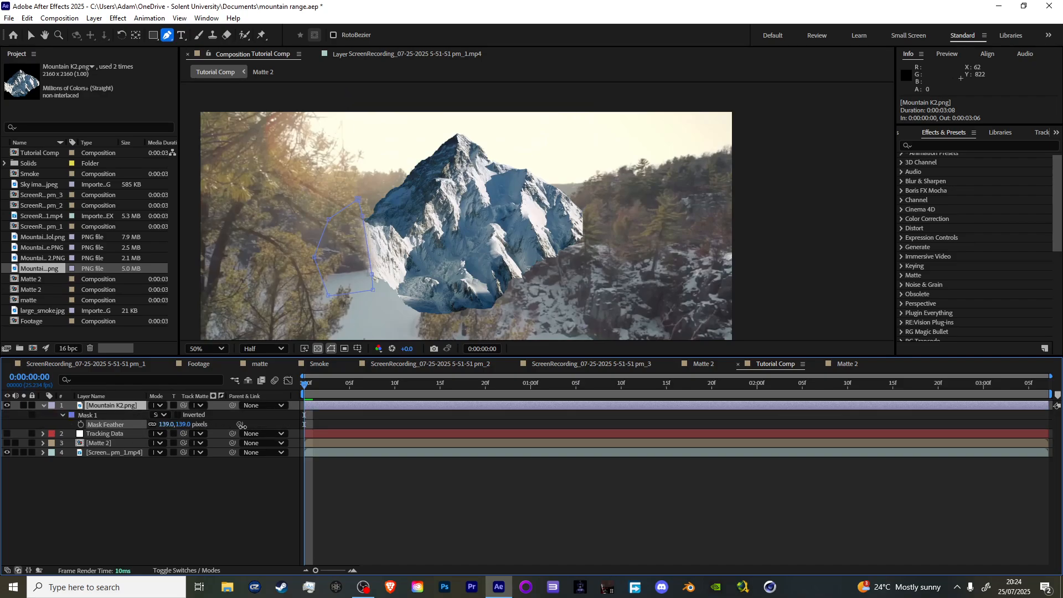
left_click(263, 479)
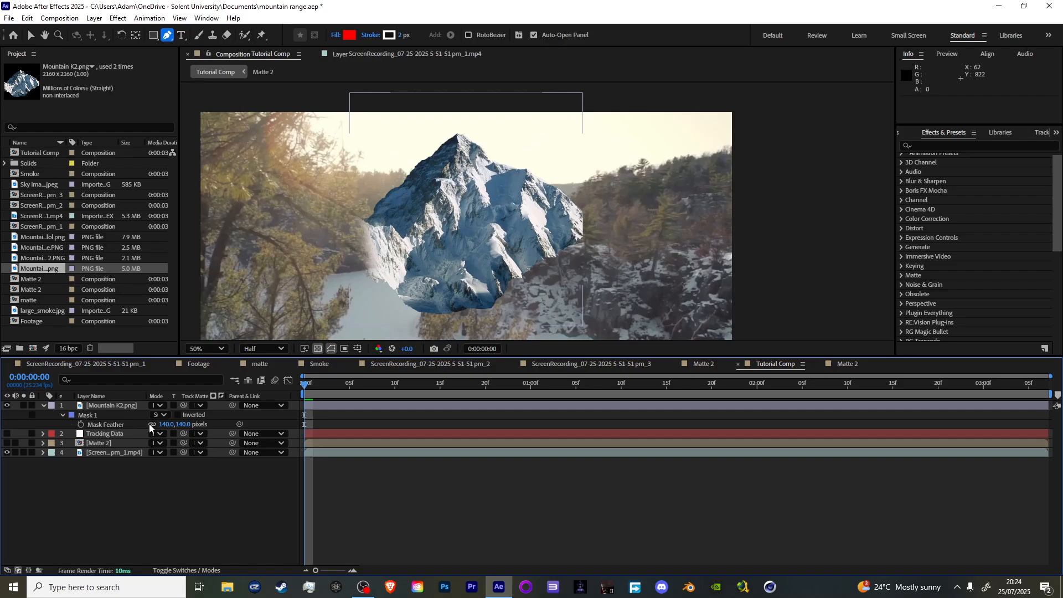
Pull the mountain mask's left vertices outward and increase its Mask Feather to 214 pixels
left_click(109, 406)
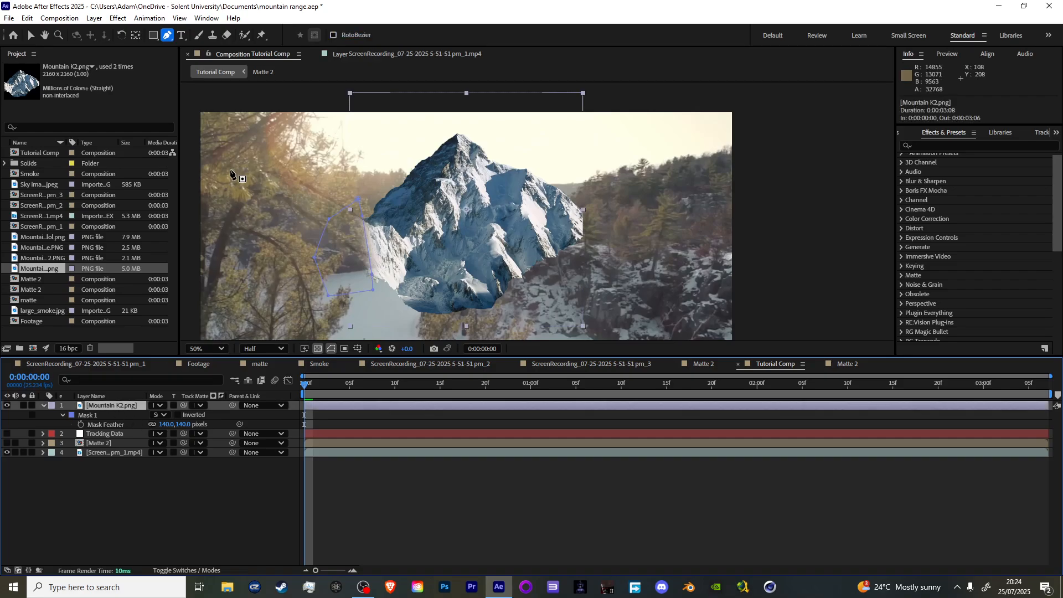
key("v")
left_click(314, 258)
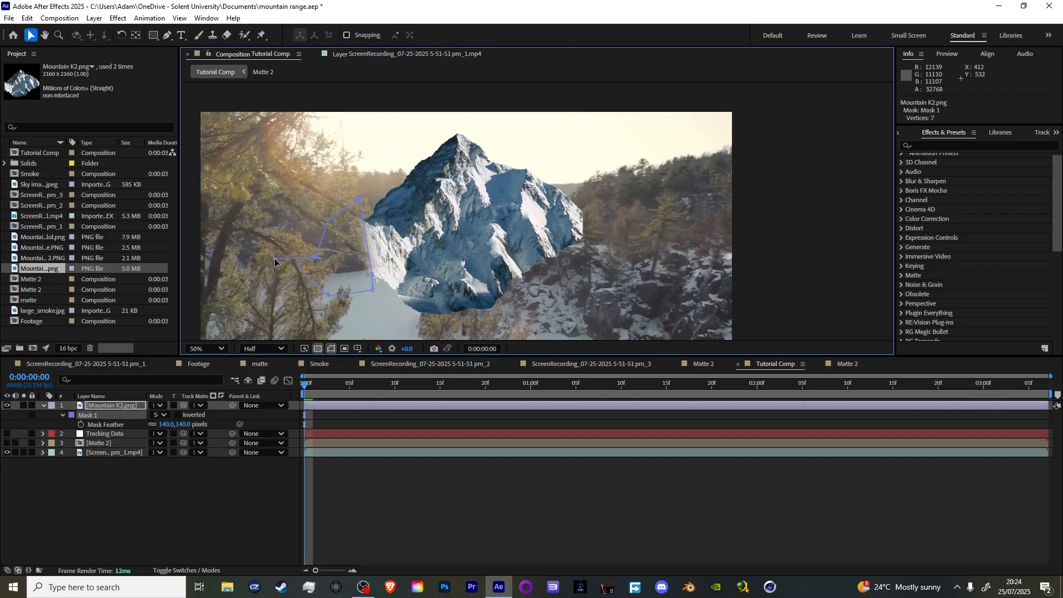
left_click_drag(314, 257, 286, 259)
left_click_drag(329, 220, 280, 205)
left_click_drag(166, 426, 228, 465)
left_click(284, 481)
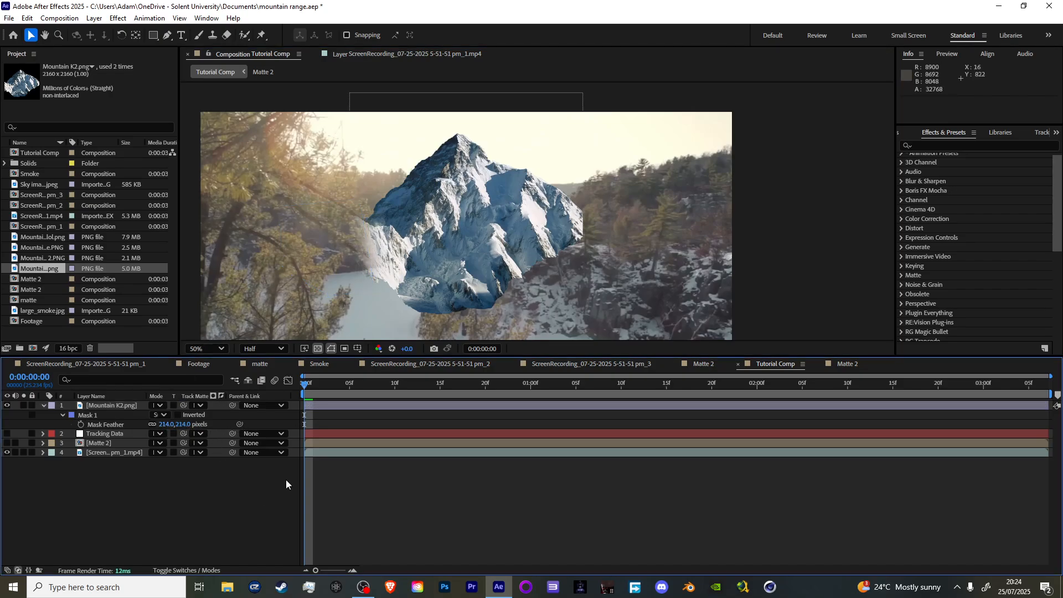
Place the Mountain K2 layer beneath Matte 2 and use Matte 2 as its luma track matte
left_click(135, 405)
left_click_drag(119, 408, 122, 447)
left_click_drag(183, 424, 114, 416)
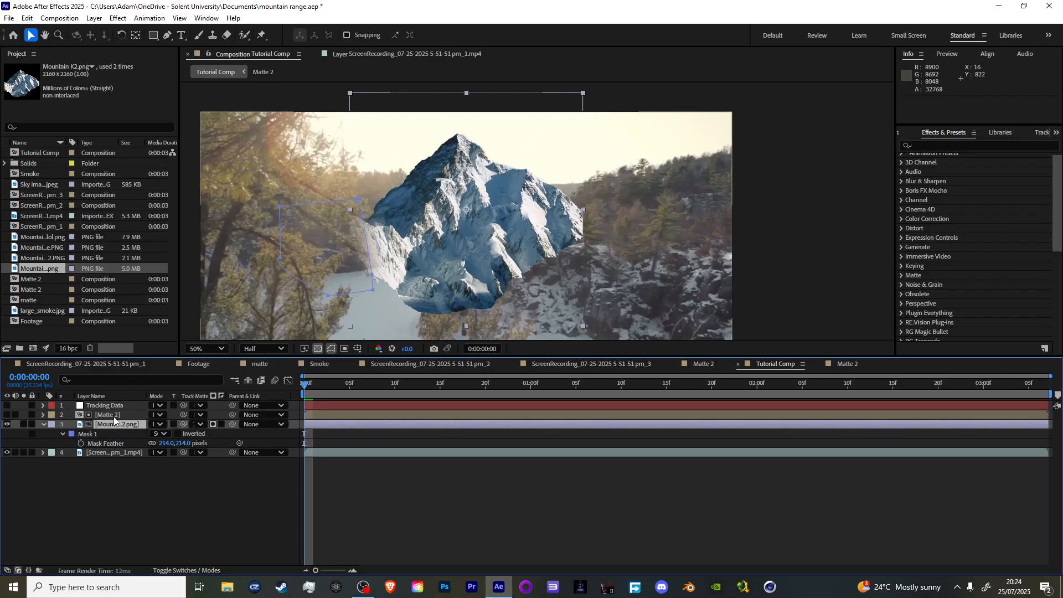
left_click(214, 424)
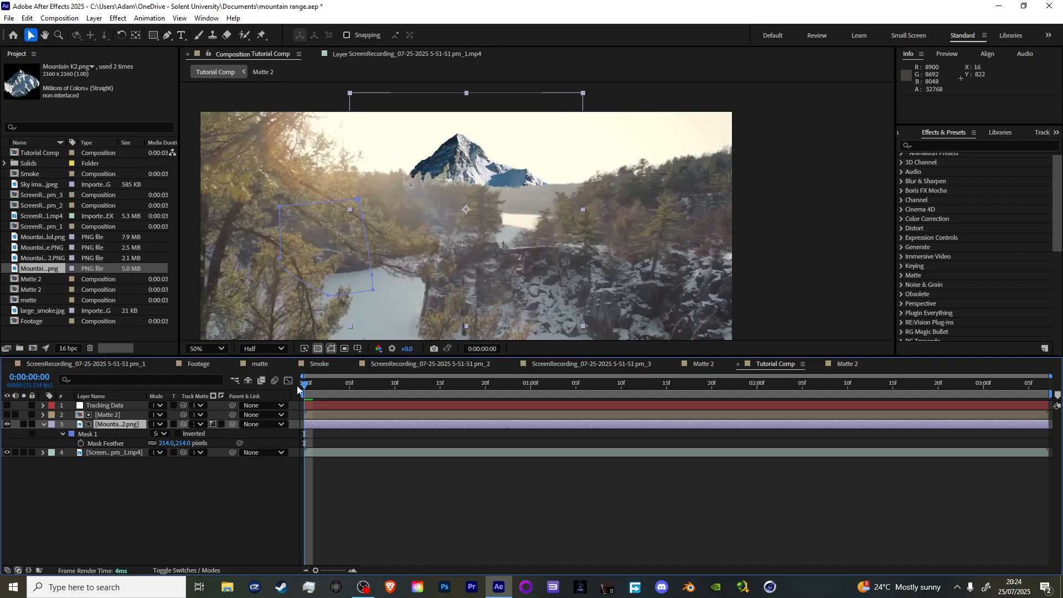
Parent the mountain layer to Tracking Data and reposition it so its peak rises behind the treeline on the footage's right side
left_click_drag(233, 425, 108, 406)
left_click_drag(454, 192, 281, 197)
scroll(282, 196, "up", 1)
left_click_drag(338, 155, 665, 233)
left_click_drag(446, 193, 480, 218)
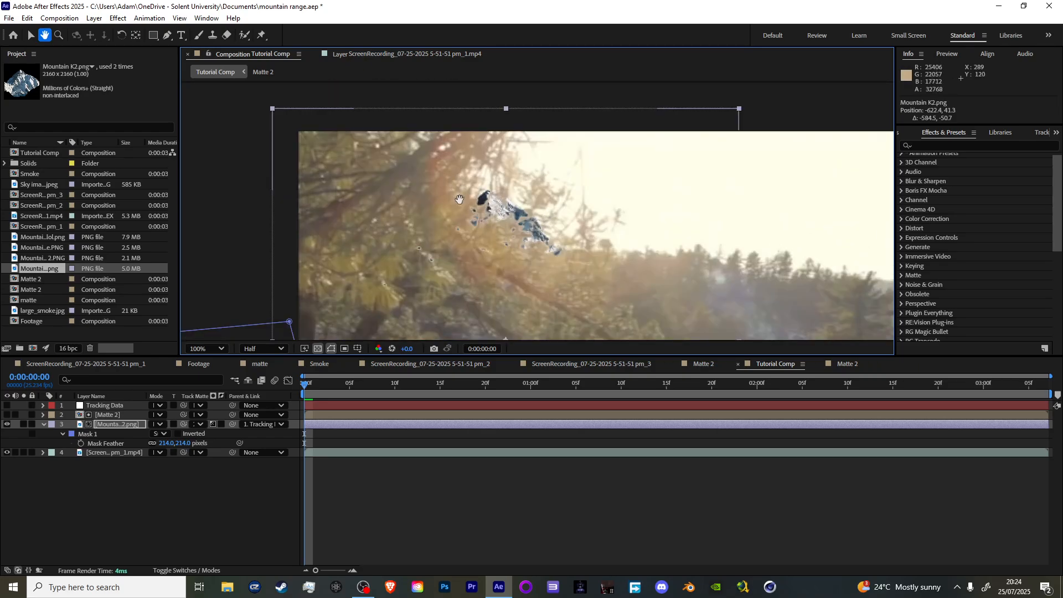
key("v")
left_click_drag(554, 248, 319, 148)
left_click_drag(366, 183, 695, 134)
scroll(686, 142, "down", 3)
scroll(640, 177, "up", 3)
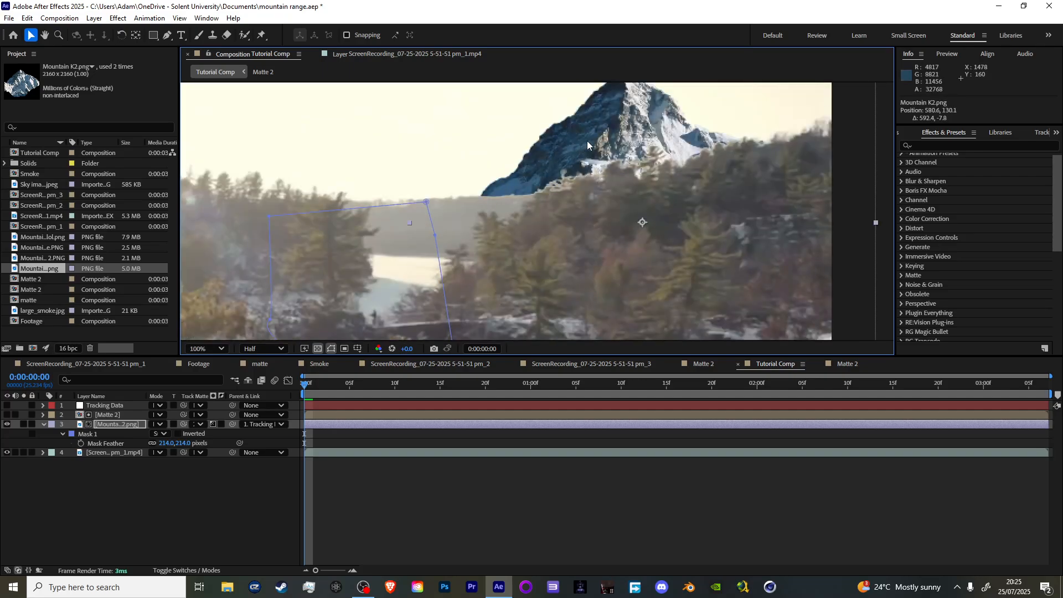
scroll(539, 205, "down", 2)
scroll(365, 324, "down", 1)
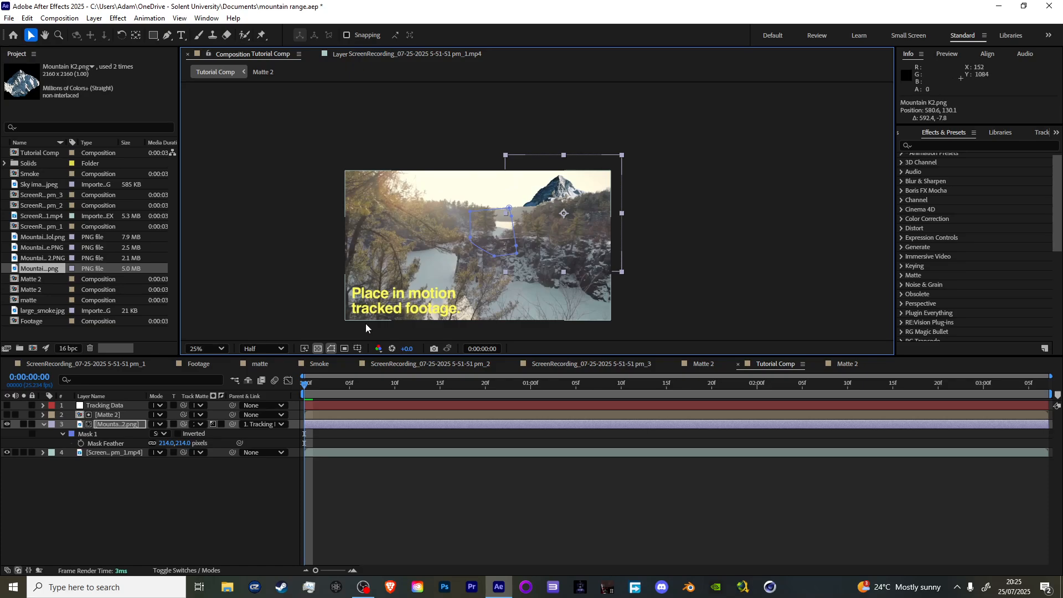
Preview the tracked mountain's movement and examine its lower edge against the treeline up close
key("space")
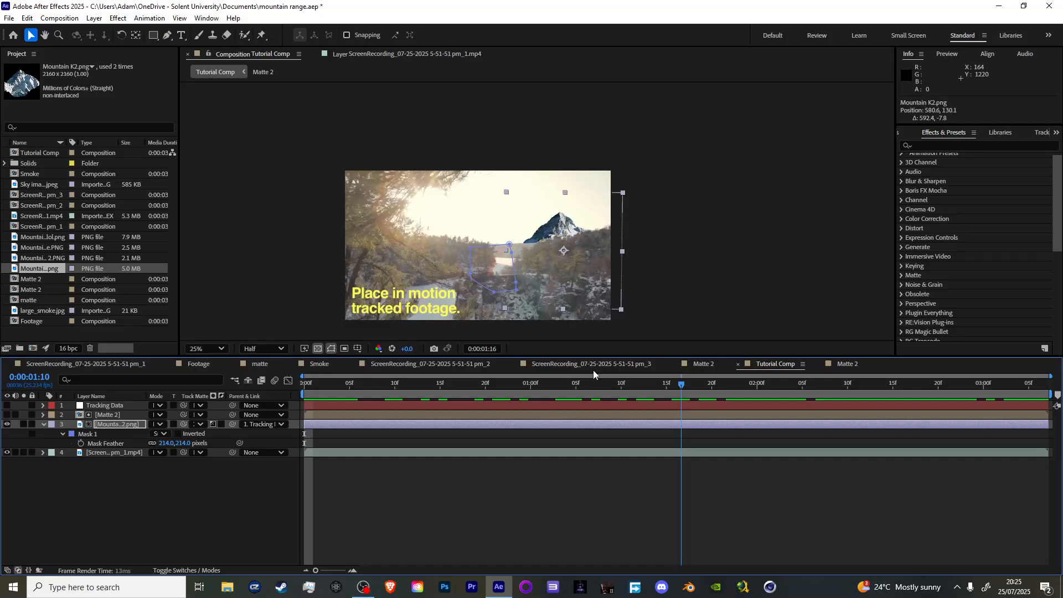
key("space")
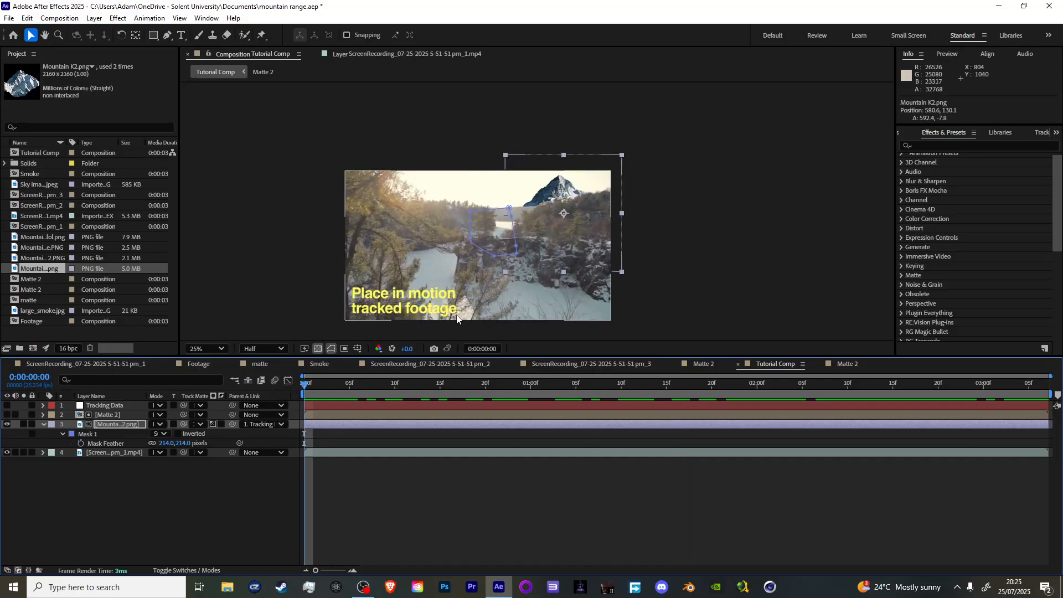
scroll(659, 200, "up", 3)
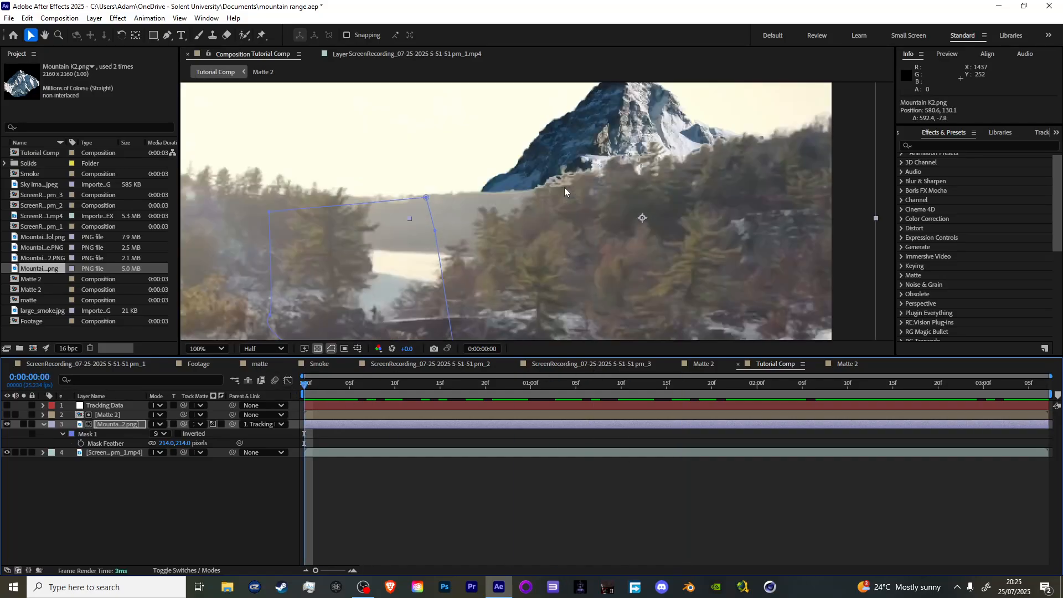
left_click_drag(624, 158, 542, 237)
scroll(540, 237, "up", 1)
Apply the Refine Soft Matte effect to the Matte 2 layer
left_click(108, 414)
key("v")
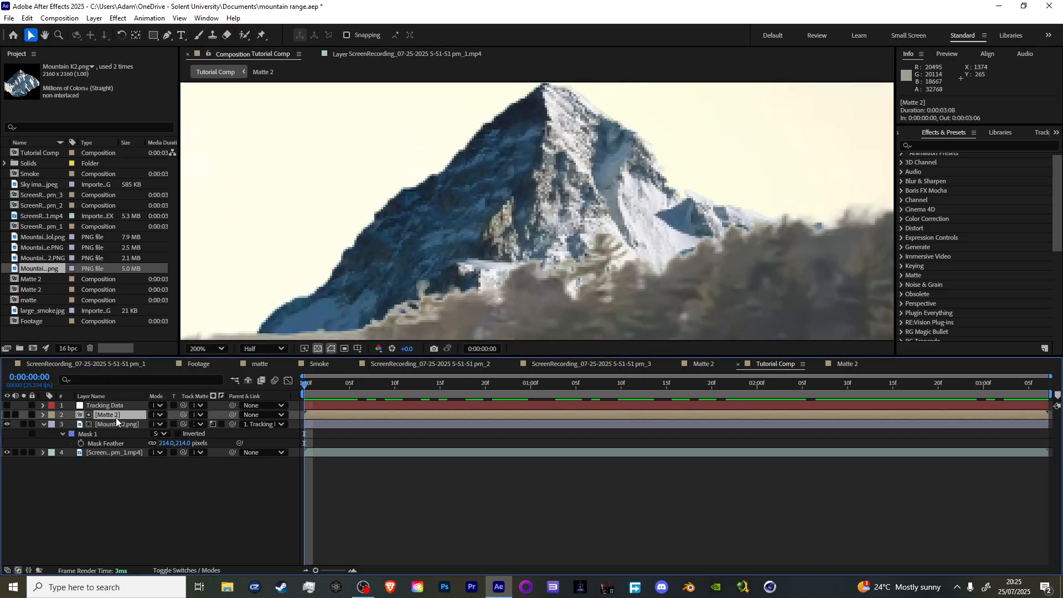
key("ctrl+space")
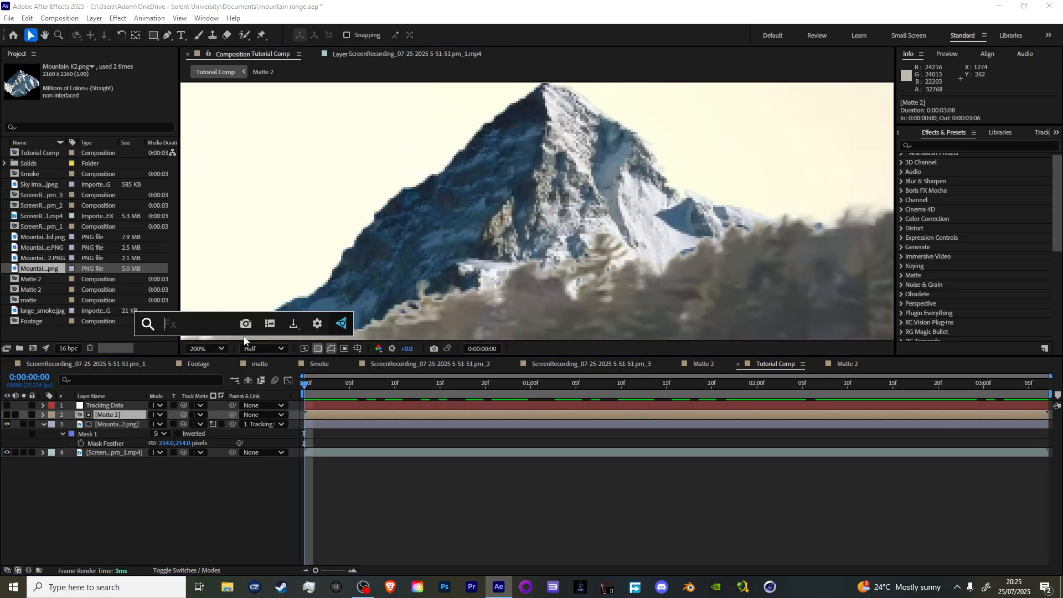
type("ref")
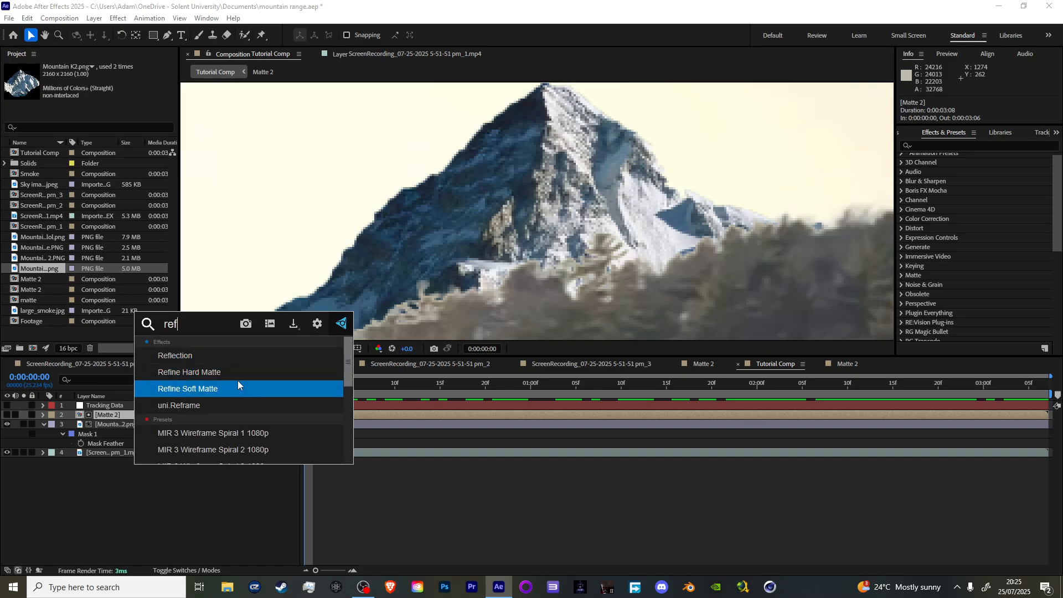
left_click(238, 382)
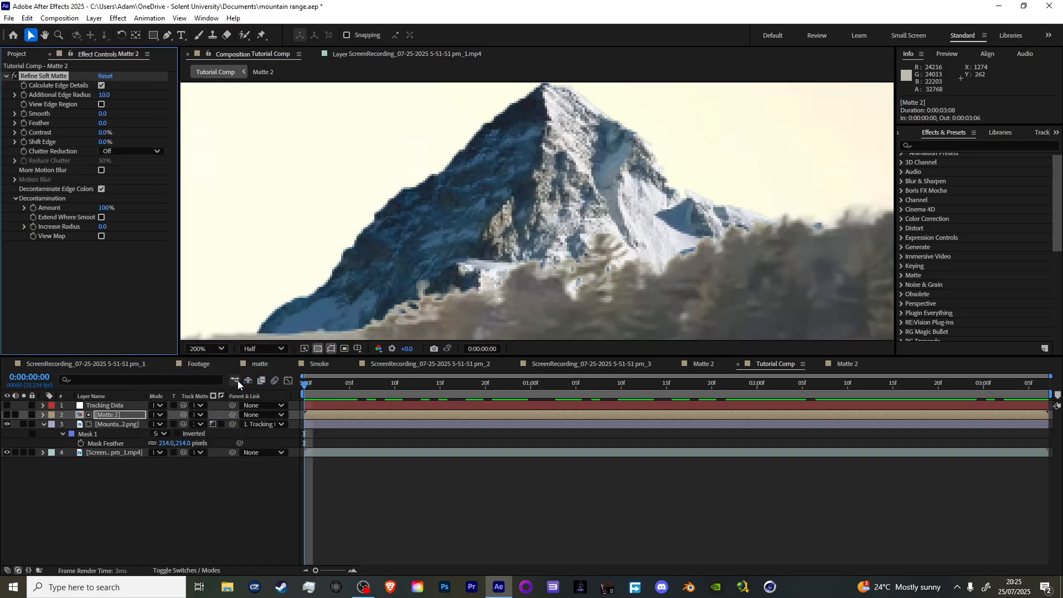
key("comma")
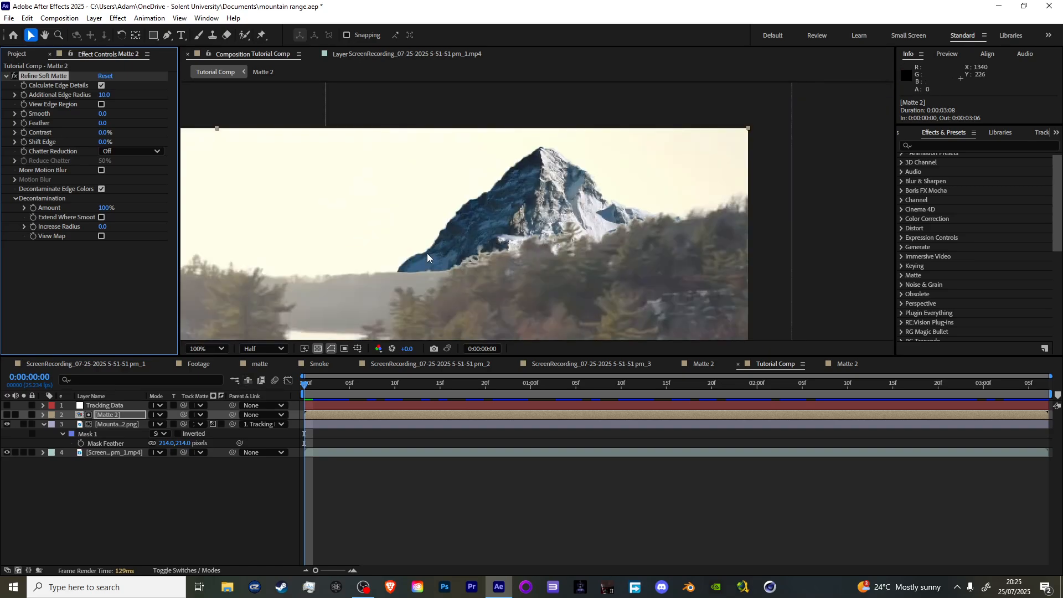
Try a larger Additional Edge Radius in Refine Soft Matte and return it to 10
left_click_drag(105, 95, 119, 98)
left_click(109, 94)
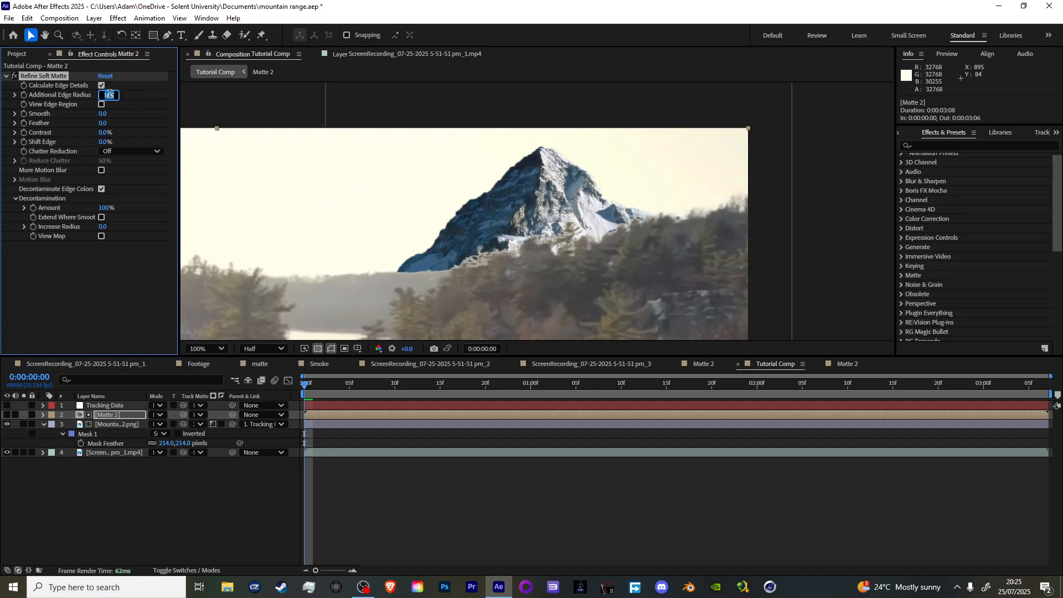
type("10")
key("Return")
Add a Set Matte effect to Matte 2 and place it above Refine Soft Matte
key("ctrl+space")
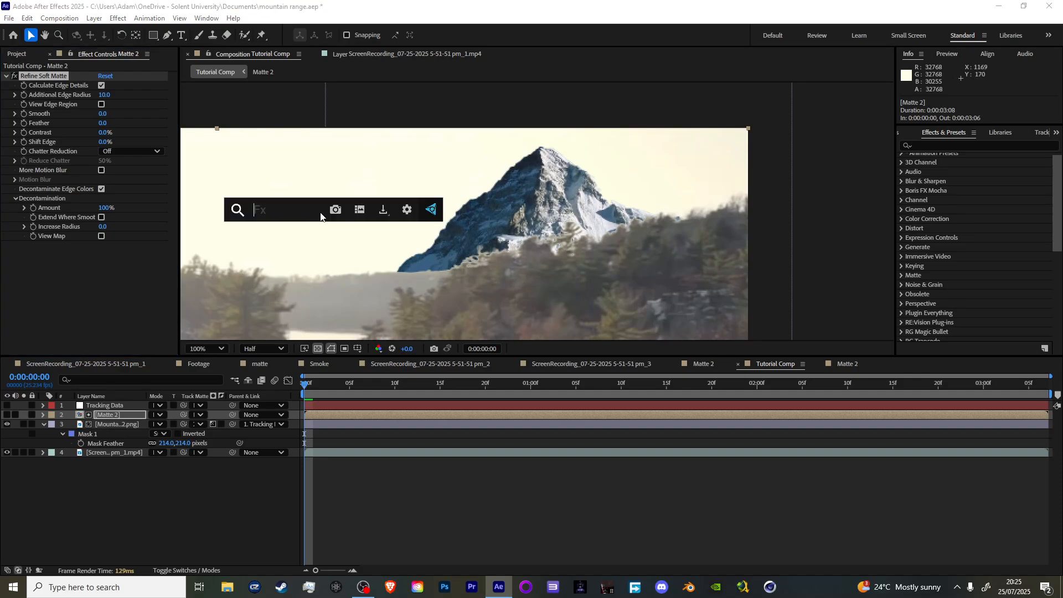
type("se")
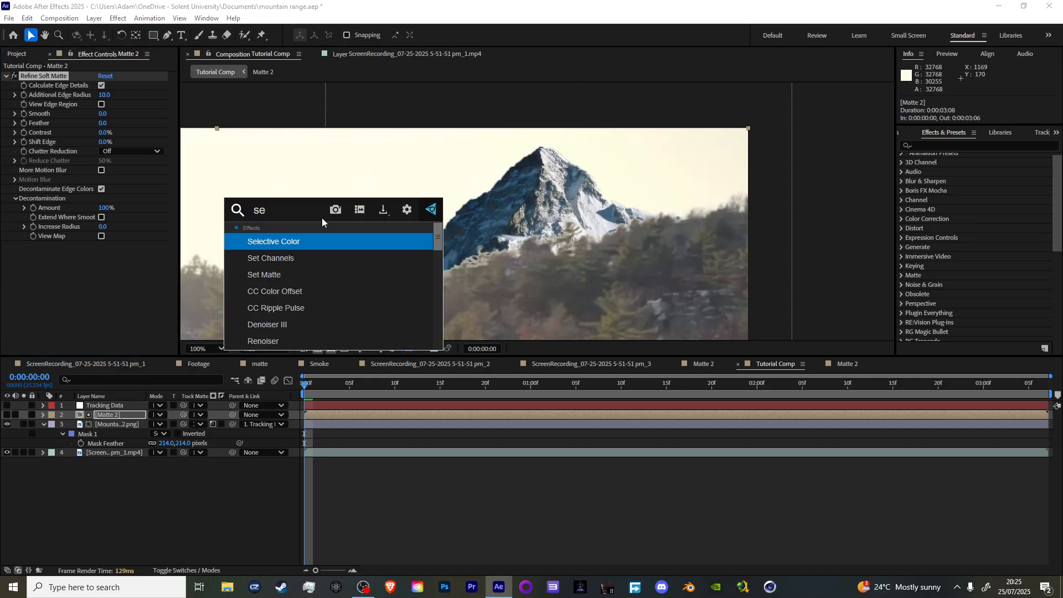
type("t matte")
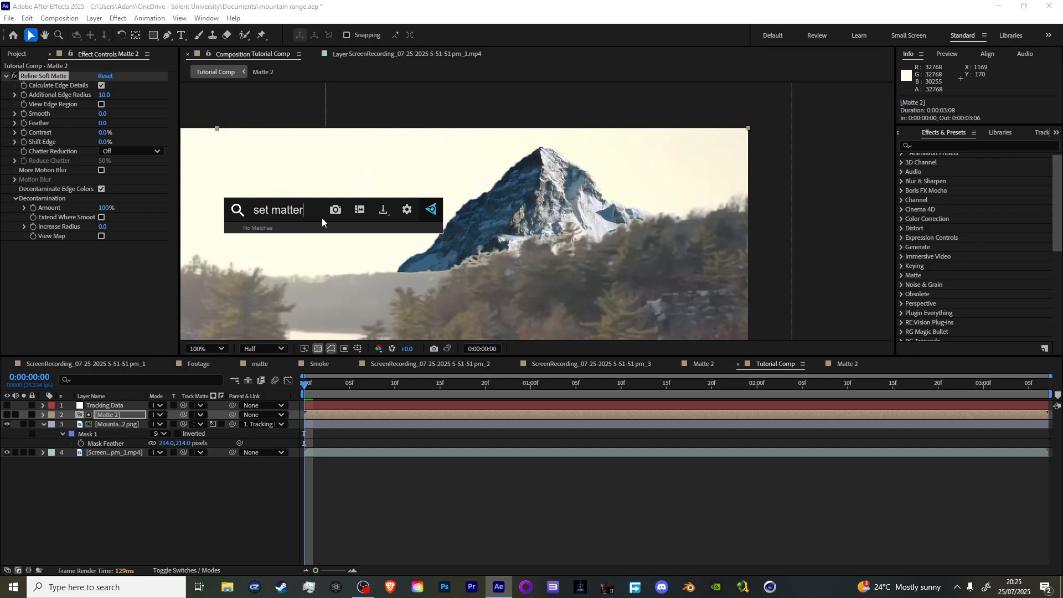
key("Return")
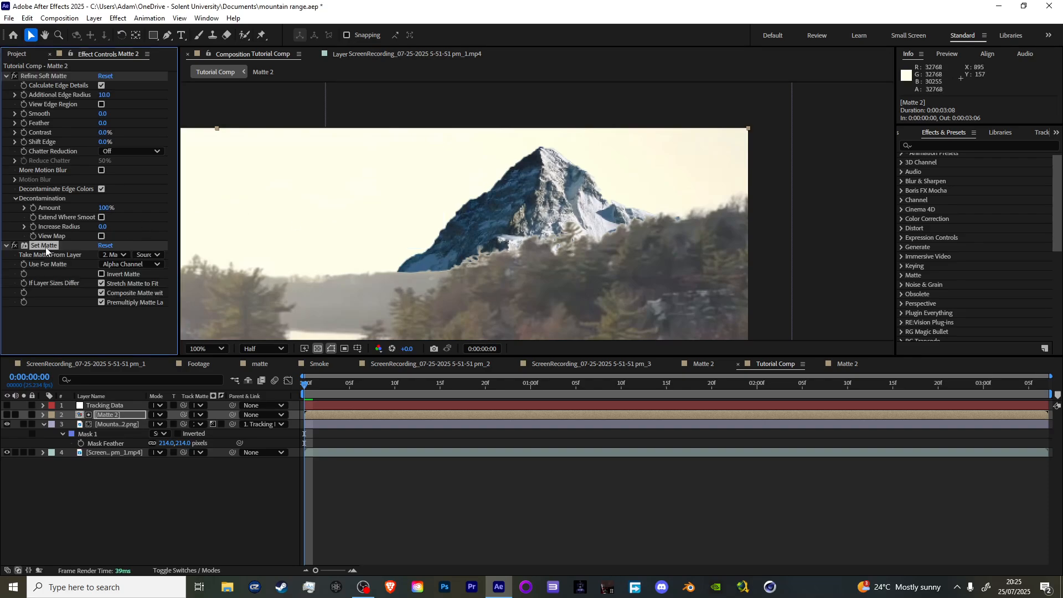
left_click_drag(45, 247, 42, 78)
Keep Matte 2 as Set Matte's source layer and use its Luminance for the matte
left_click(113, 86)
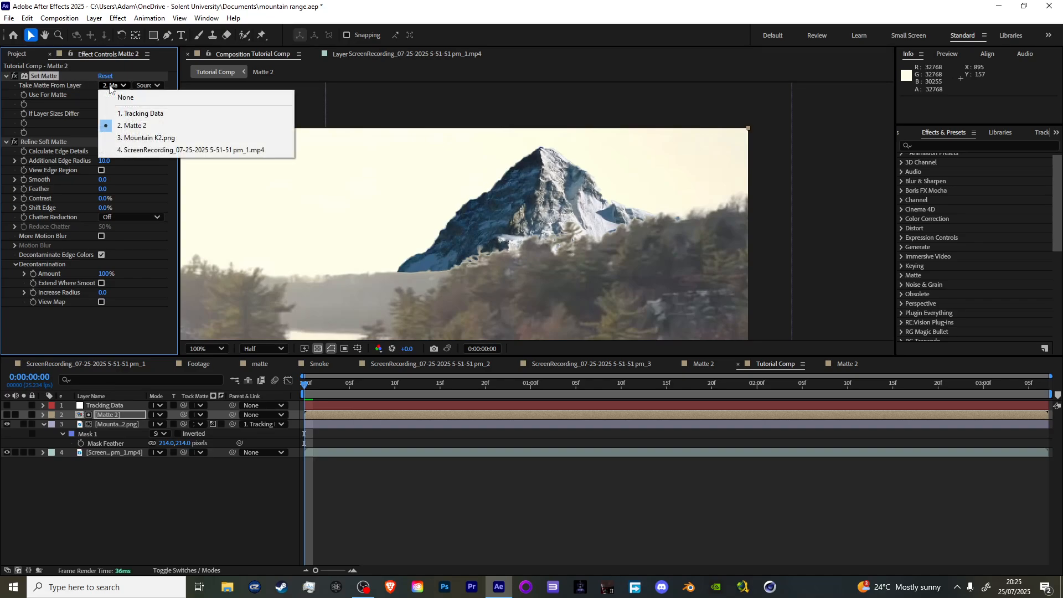
left_click(128, 116)
left_click(118, 97)
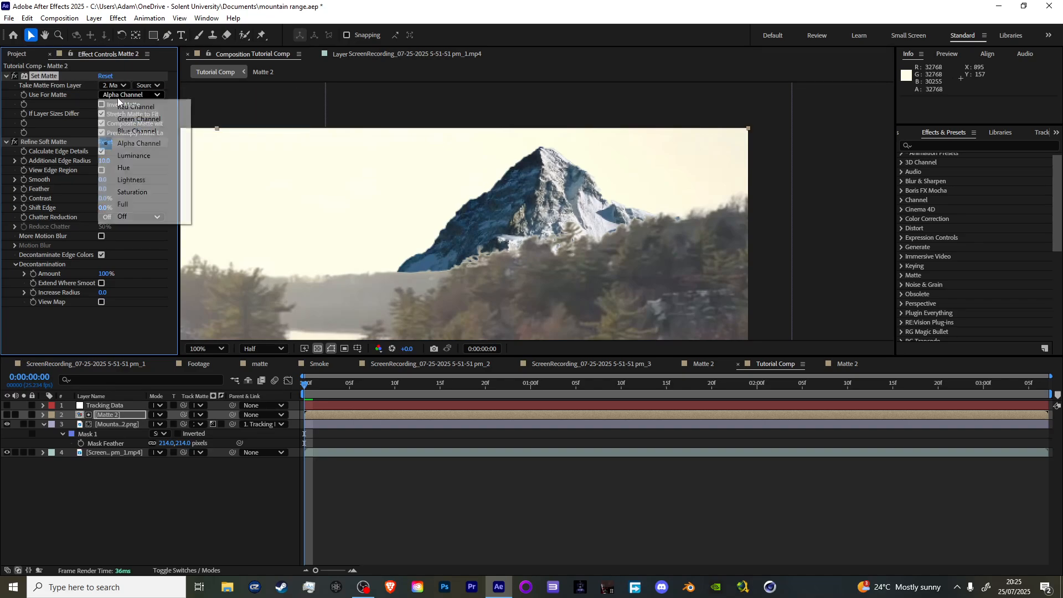
left_click(138, 157)
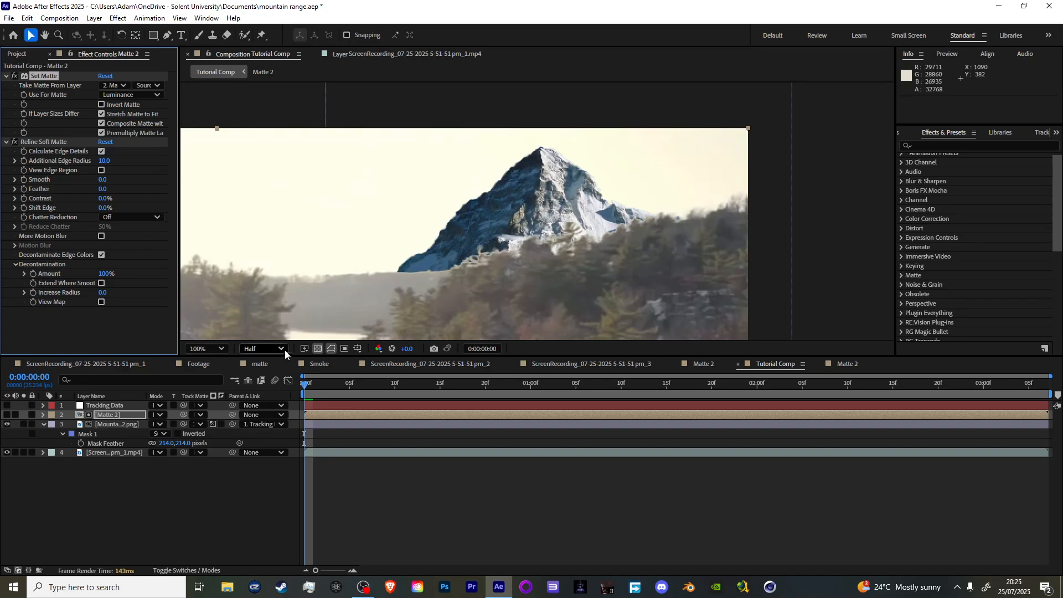
Set Refine Soft Matte's Additional Edge Radius to 10.9, Feather to 4.0 and Shift Edge to 39%
left_click_drag(102, 162, 112, 190)
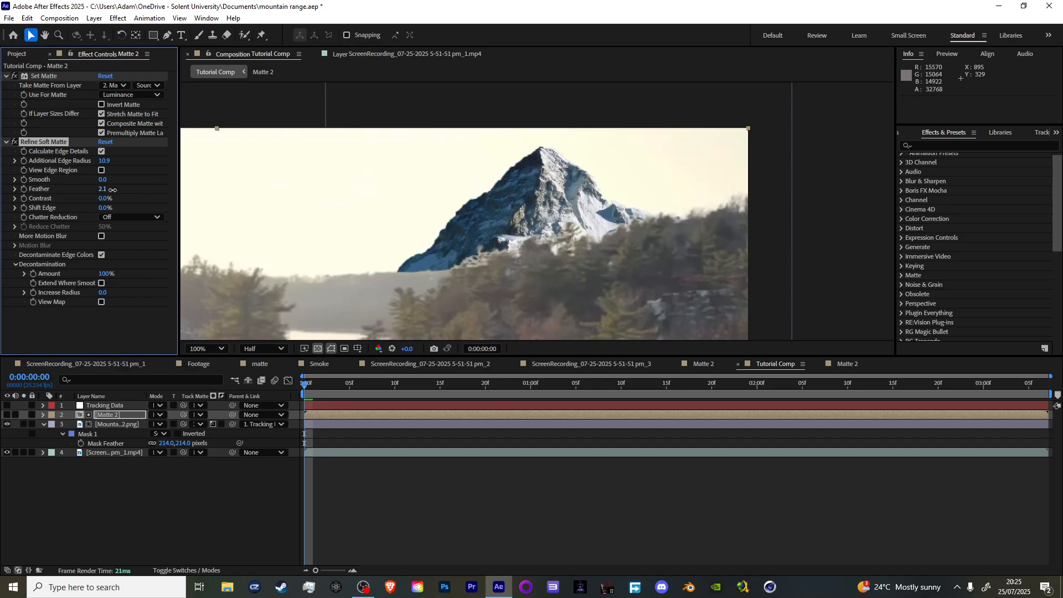
key("period")
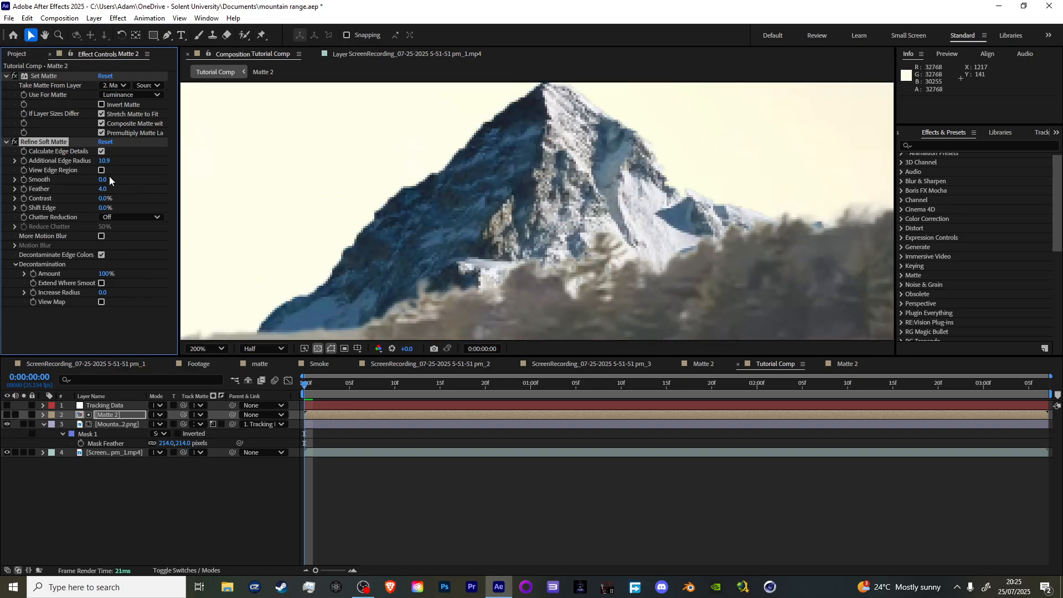
left_click_drag(105, 208, 116, 204)
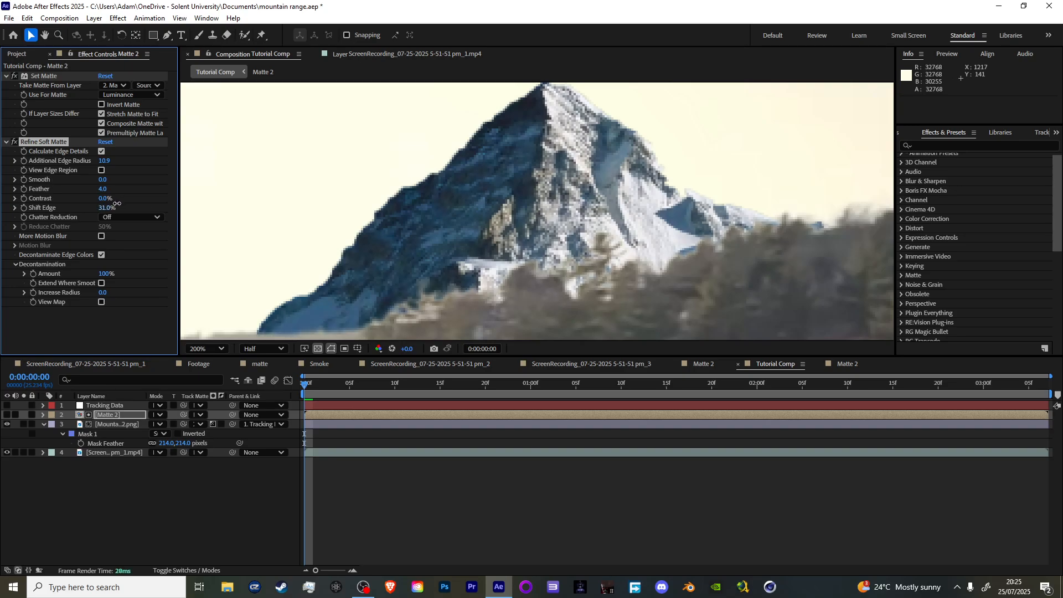
Switch the composition preview to Full resolution and inspect the matte edge along the treetops
left_click(265, 348)
left_click(255, 387)
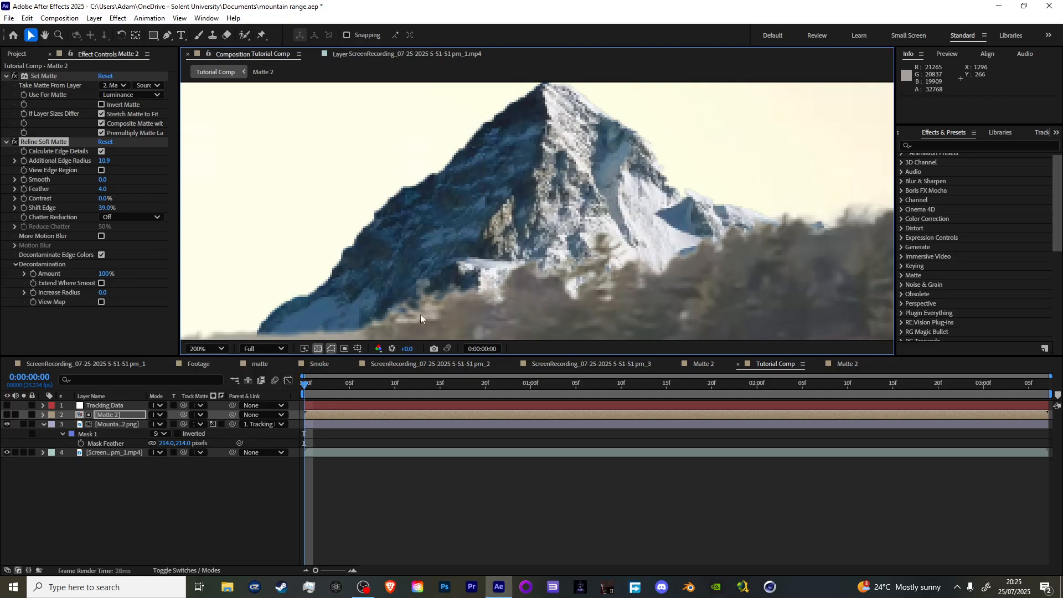
key("period")
scroll(605, 251, "down", 5)
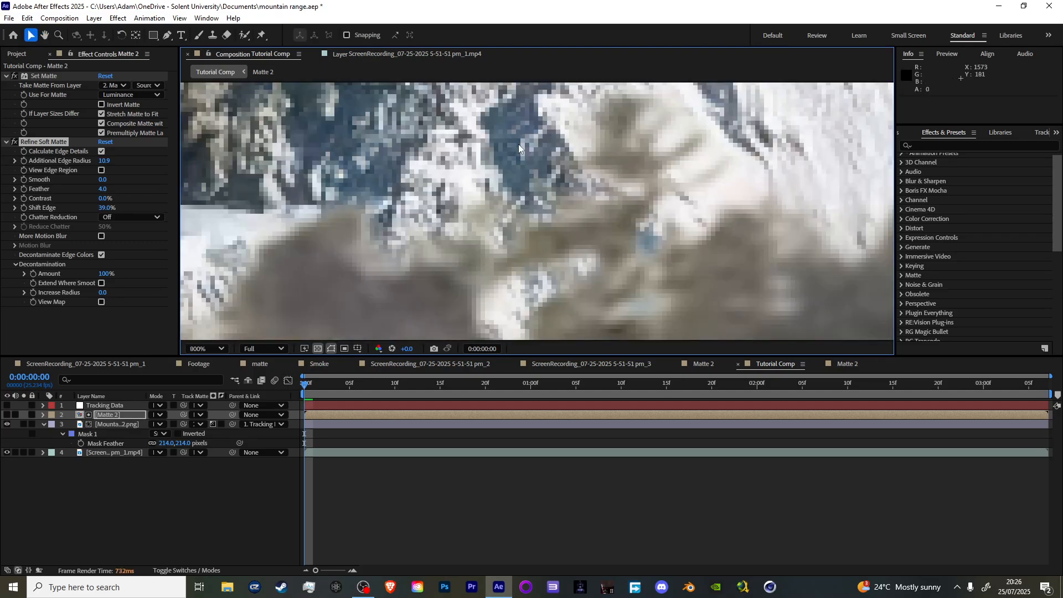
scroll(499, 166, "up", 2)
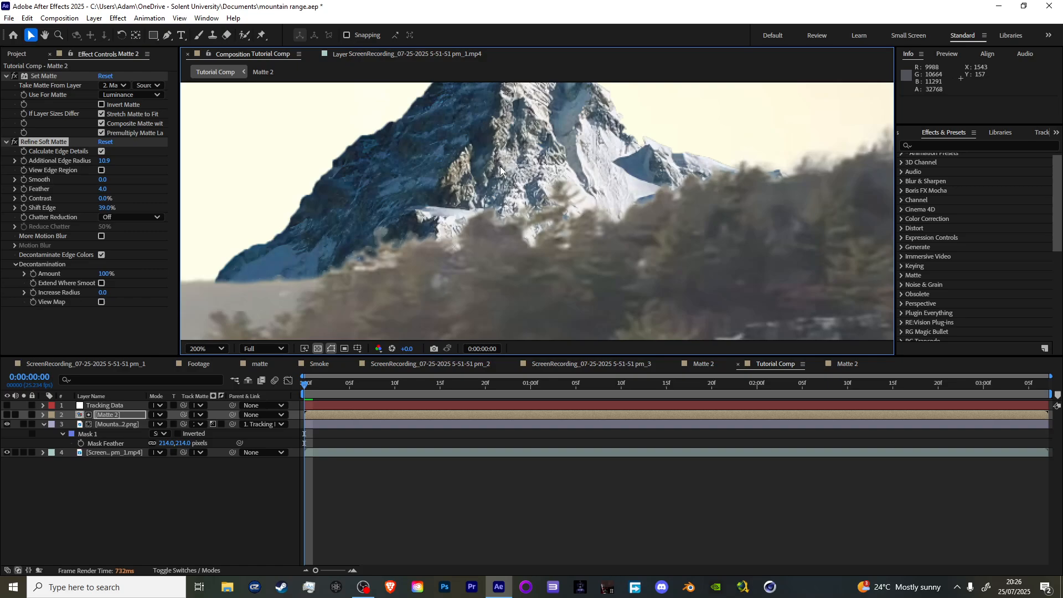
Set Additional Edge Radius to 12.8, Smooth to 4.4, Contrast to 29% and Shift Edge to 33%, and enable More Motion Blur in Refine Soft Matte
left_click_drag(105, 161, 102, 208)
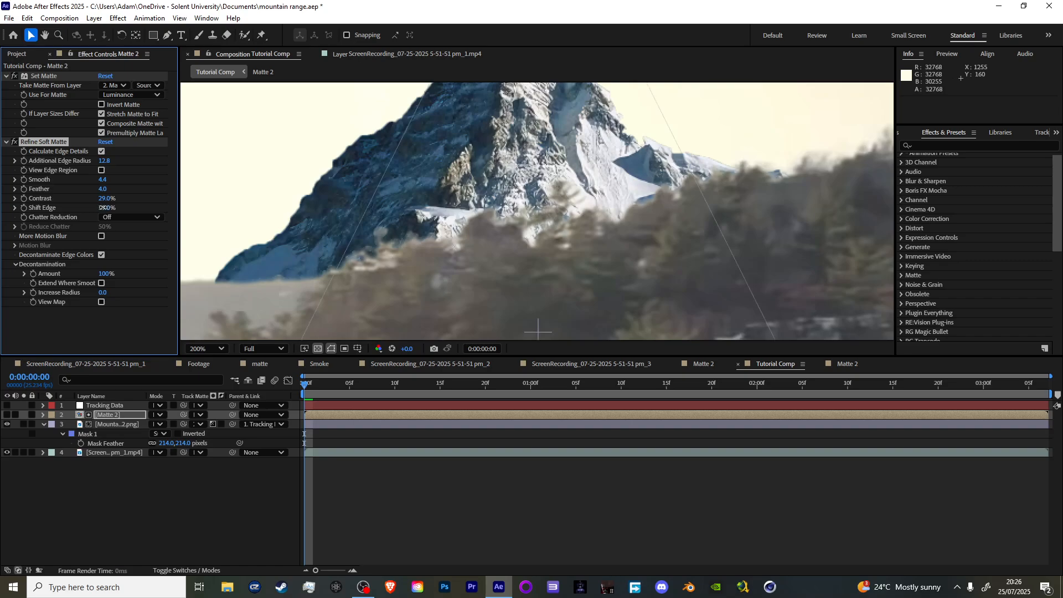
left_click(102, 236)
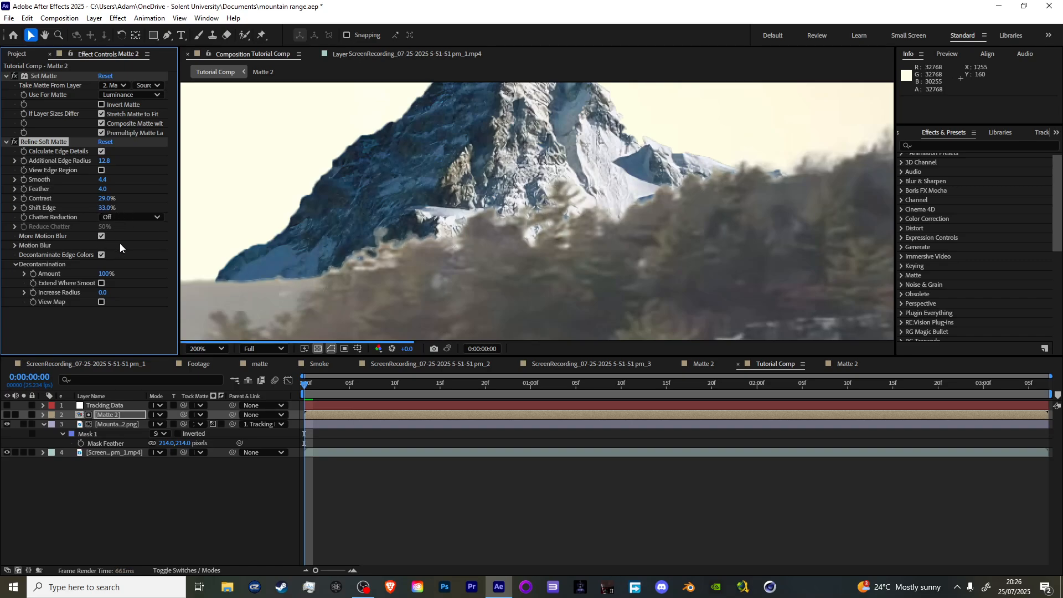
Set Chatter Reduction to Smoother (Slower) with Reduce Chatter at 68%, and the decontamination's Increase Radius to 2.9
left_click(122, 218)
left_click(134, 257)
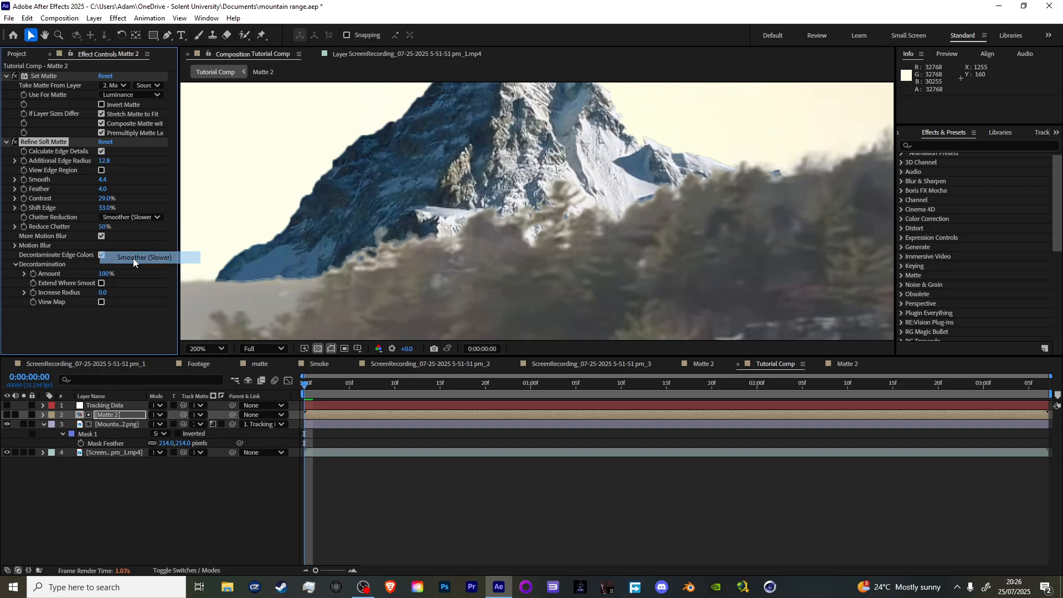
left_click_drag(103, 226, 118, 224)
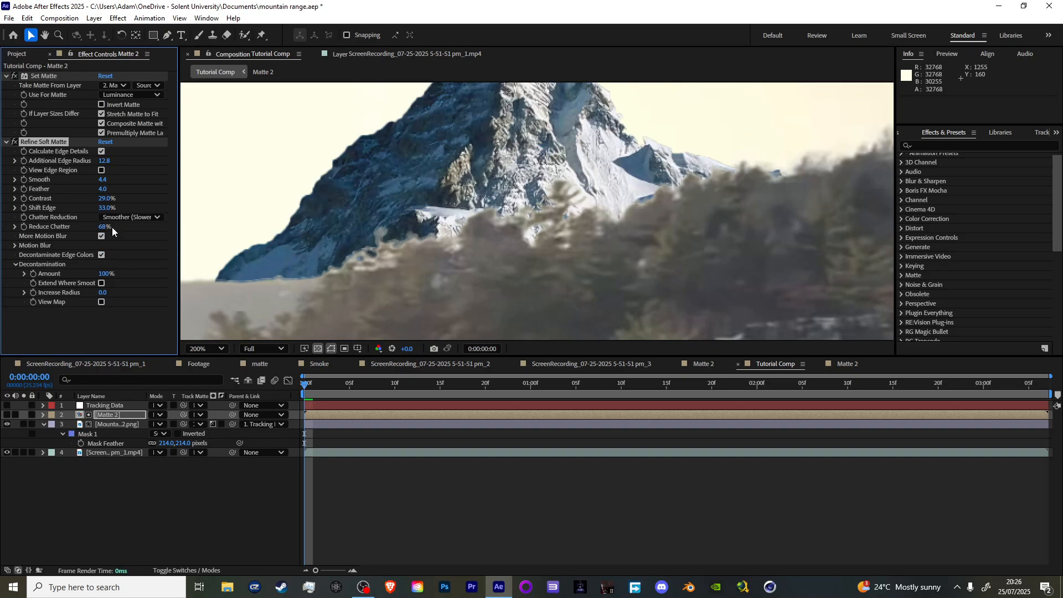
left_click_drag(102, 292, 119, 292)
left_click(124, 325)
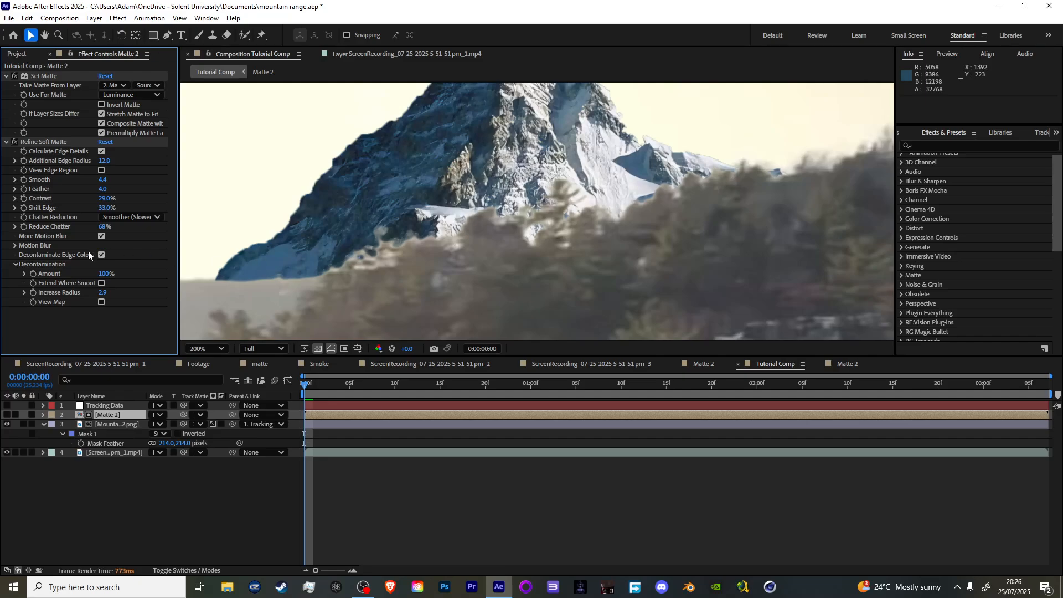
Compare the treeline with Refine Soft Matte off and on, and set the effect's Feather to 2.9
left_click(13, 142)
left_click(14, 142)
scroll(396, 174, "down", 2)
scroll(421, 183, "up", 3)
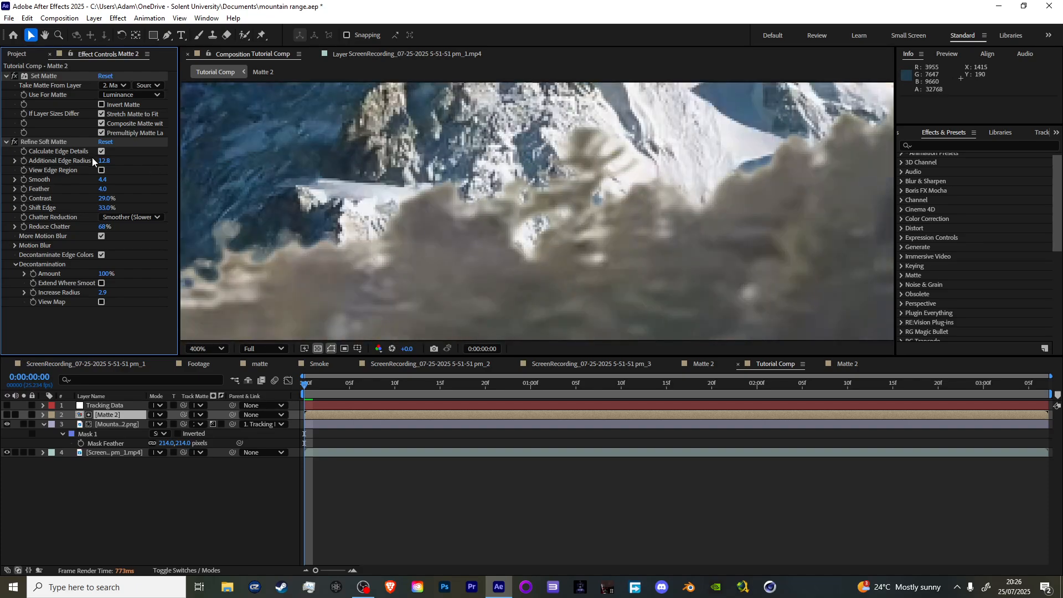
left_click_drag(105, 190, 101, 190)
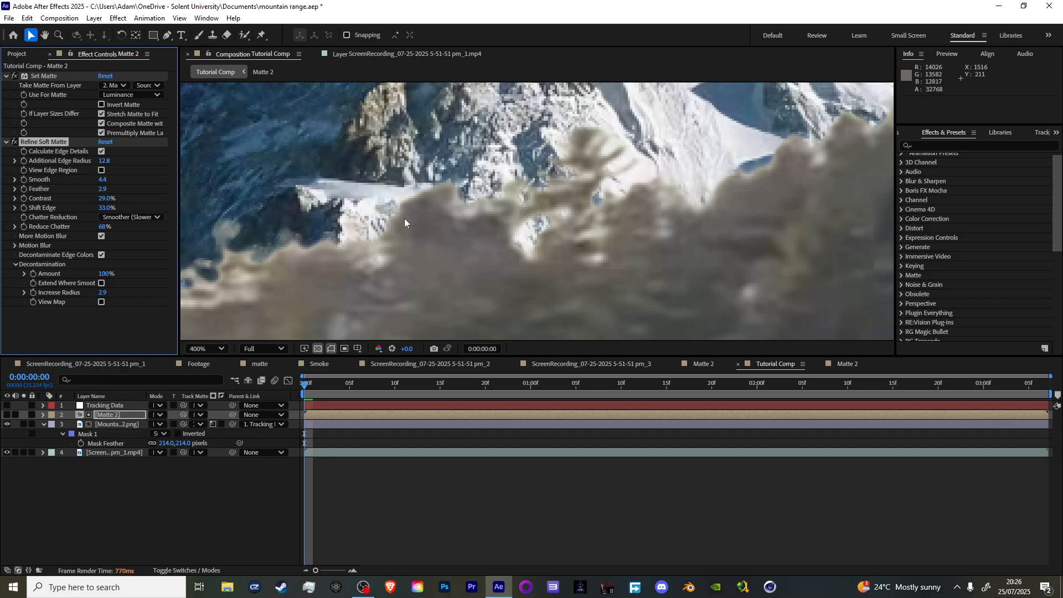
Examine the refined treetop edges at several magnifications, comparing them with Refine Soft Matte disabled and enabled
scroll(410, 221, "down", 6)
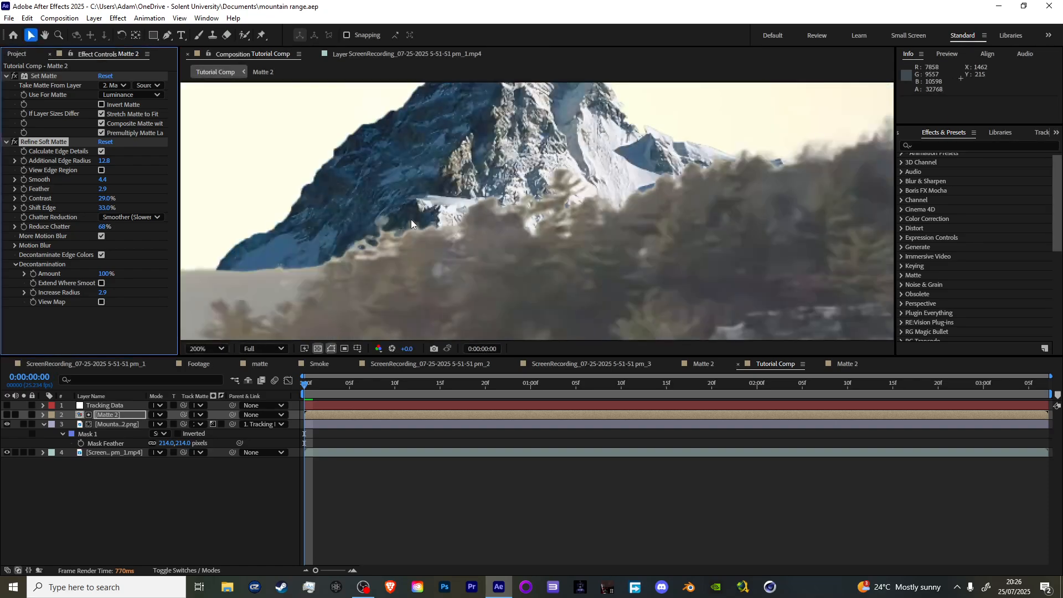
scroll(411, 225, "up", 4)
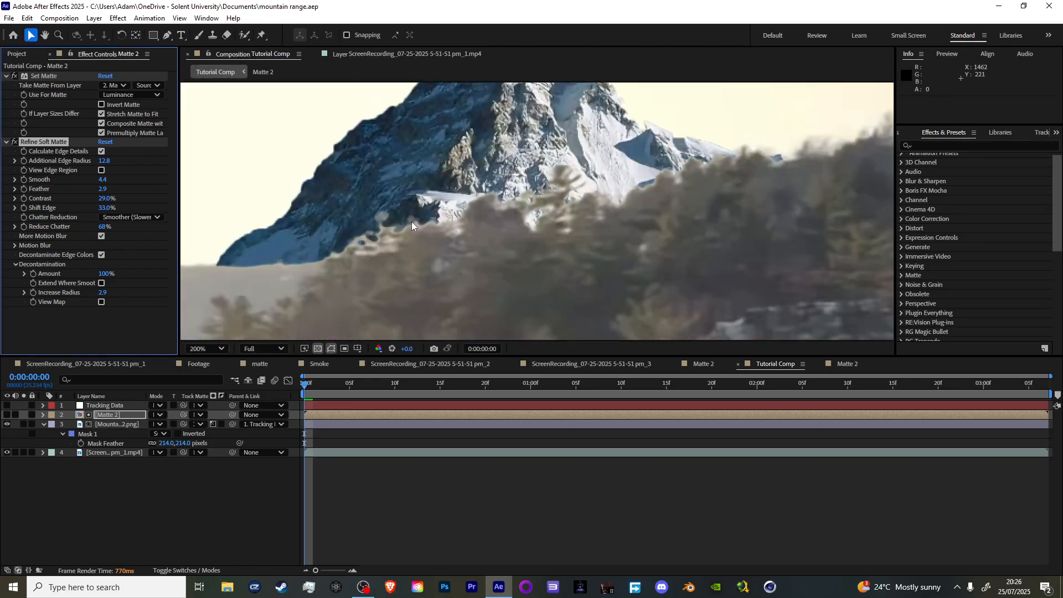
scroll(410, 222, "up", 2)
scroll(410, 222, "down", 2)
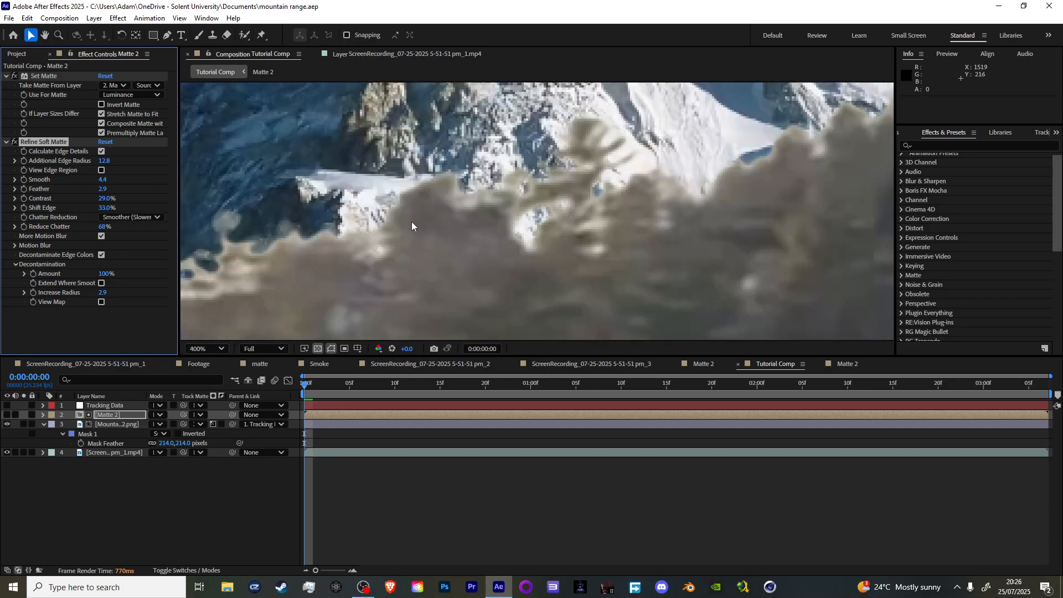
left_click(18, 144)
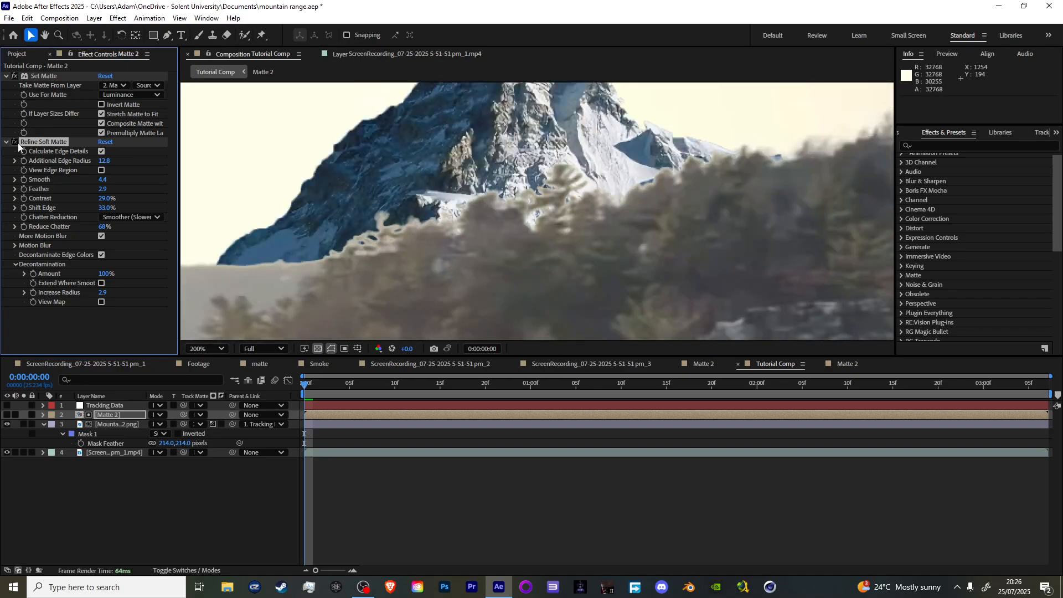
left_click(18, 143)
scroll(355, 183, "up", 1)
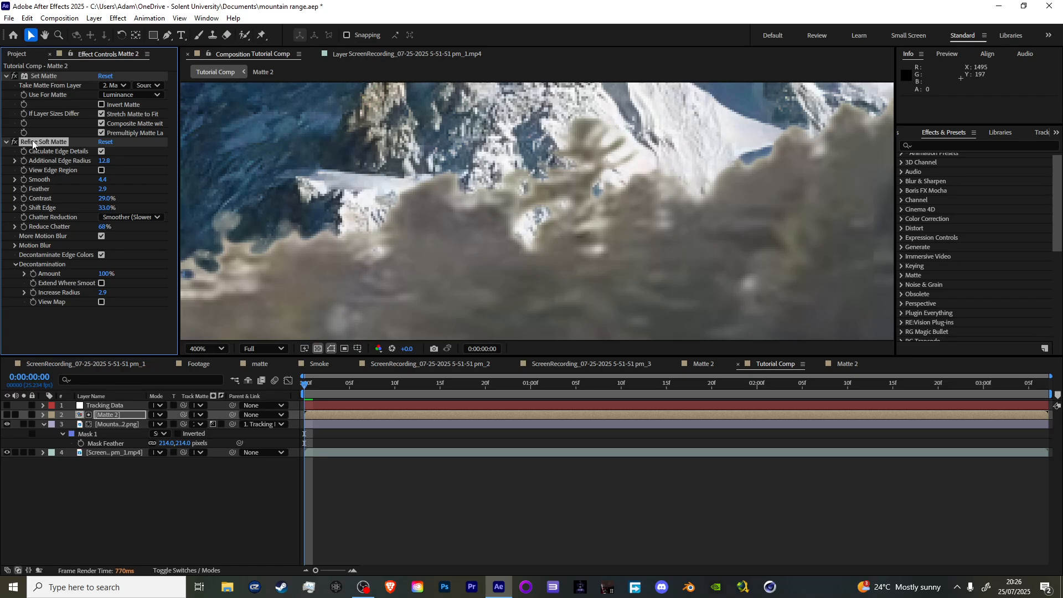
Disable Refine Soft Matte on the Matte 2 layer and add the Matte Choker effect
left_click(15, 143)
key("ctrl+space")
type("matt")
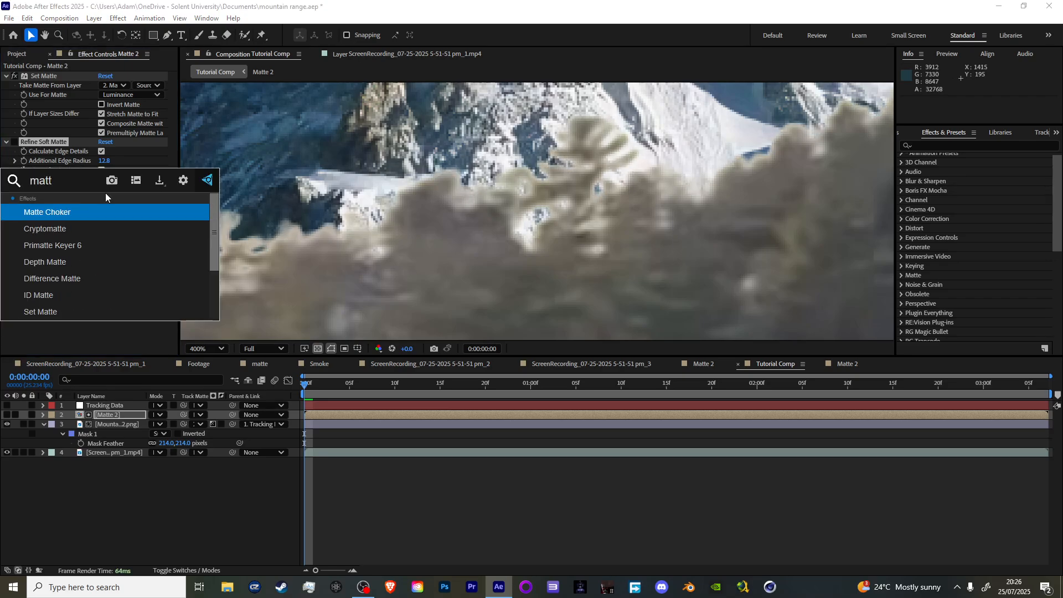
key("Return")
Set the Matte Choker's Geometric Softness 1 to 1.7 and Choke 1 to -118
scroll(333, 208, "down", 2)
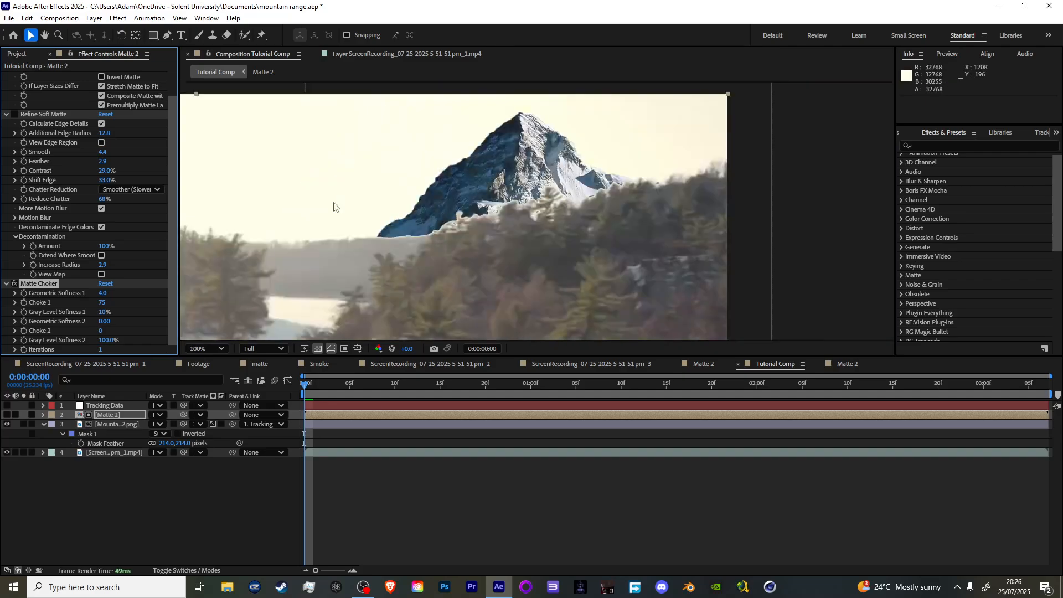
left_click_drag(104, 293, 62, 302)
left_click_drag(126, 302, 9, 302)
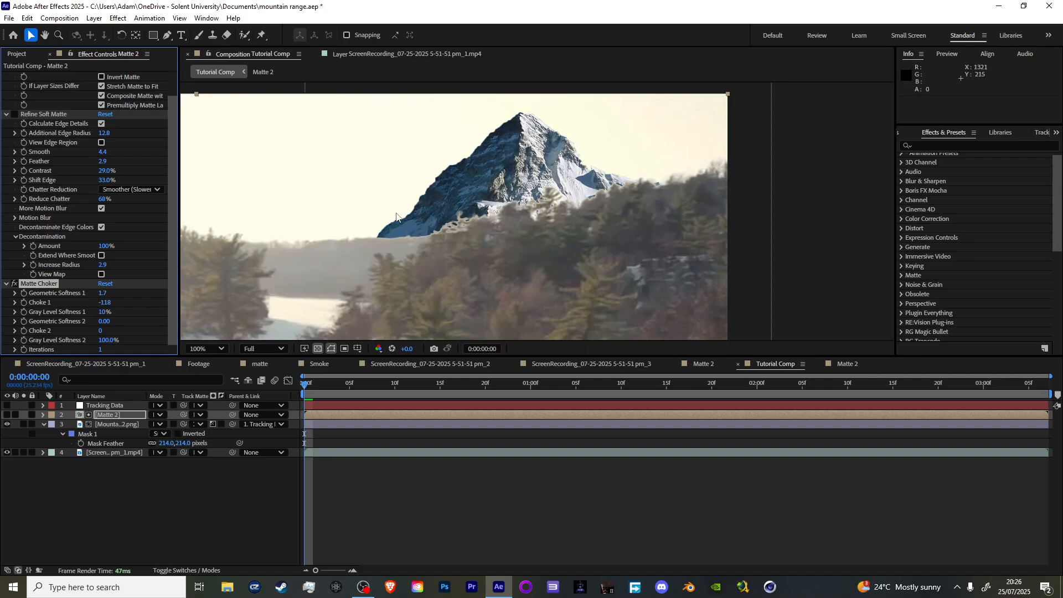
Compare the treeline edge with Refine Soft Matte and Matte Choker each switched on and off
scroll(396, 211, "up", 2)
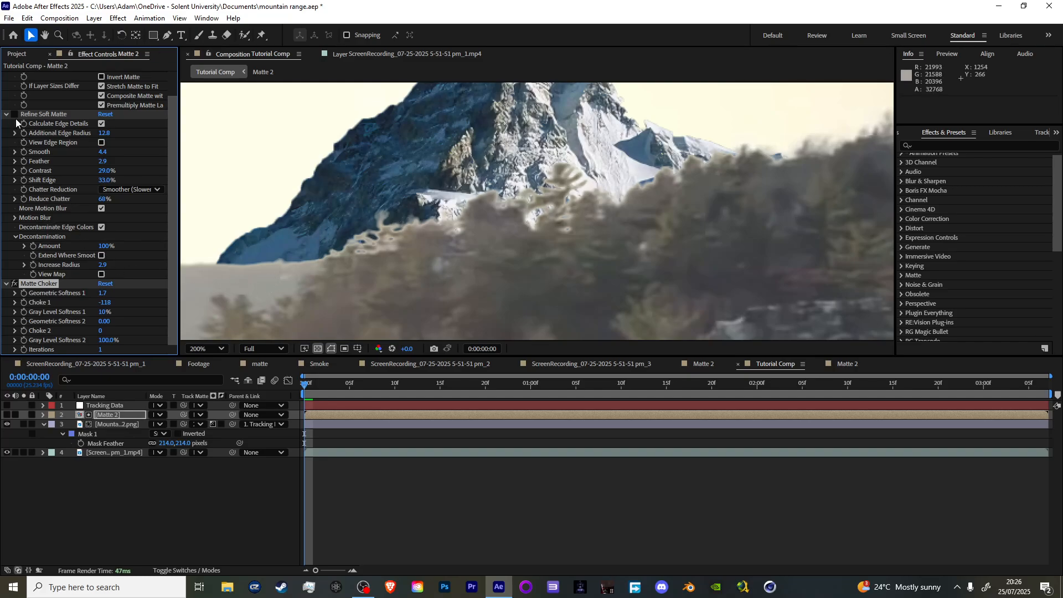
left_click(14, 283)
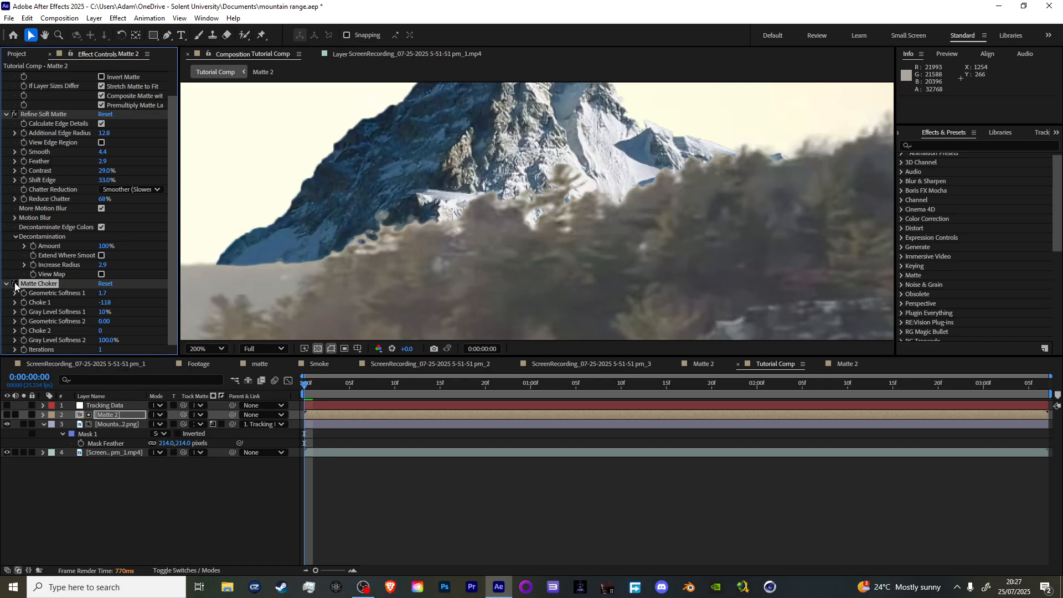
left_click(14, 114)
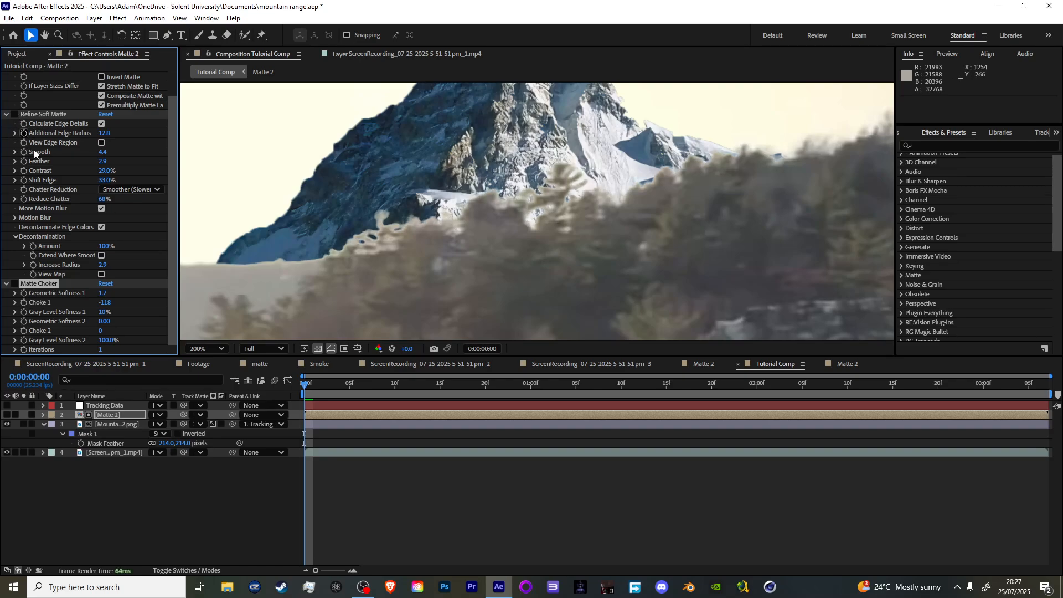
left_click(13, 284)
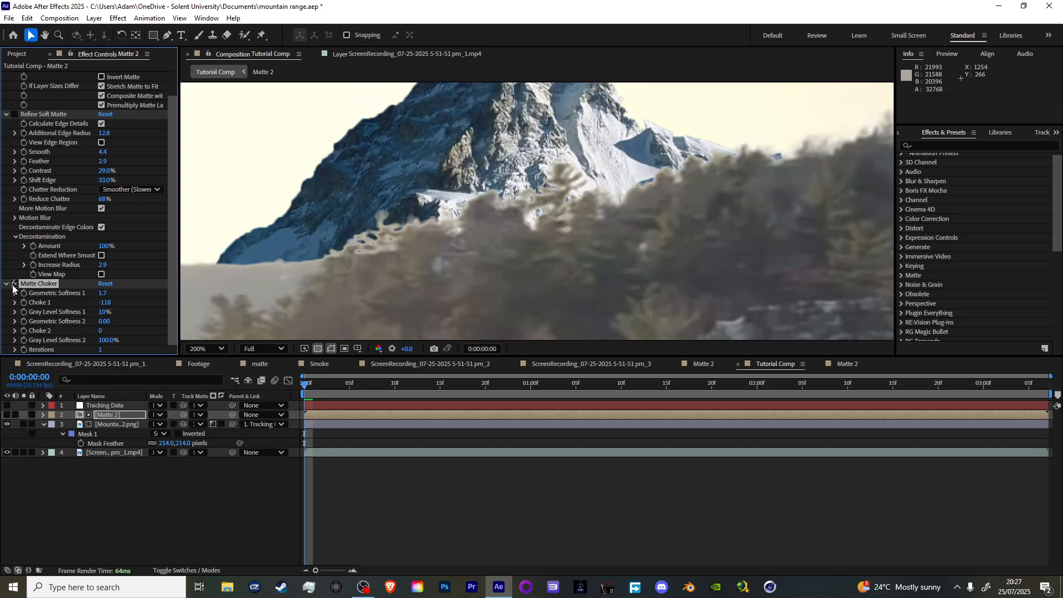
left_click(14, 114)
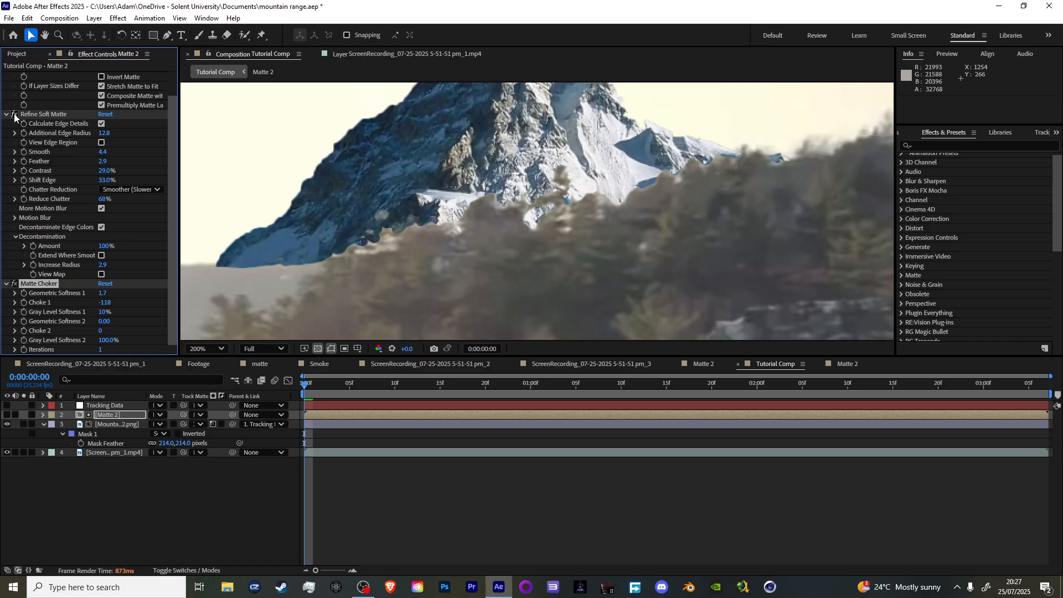
left_click(14, 284)
left_click(14, 284)
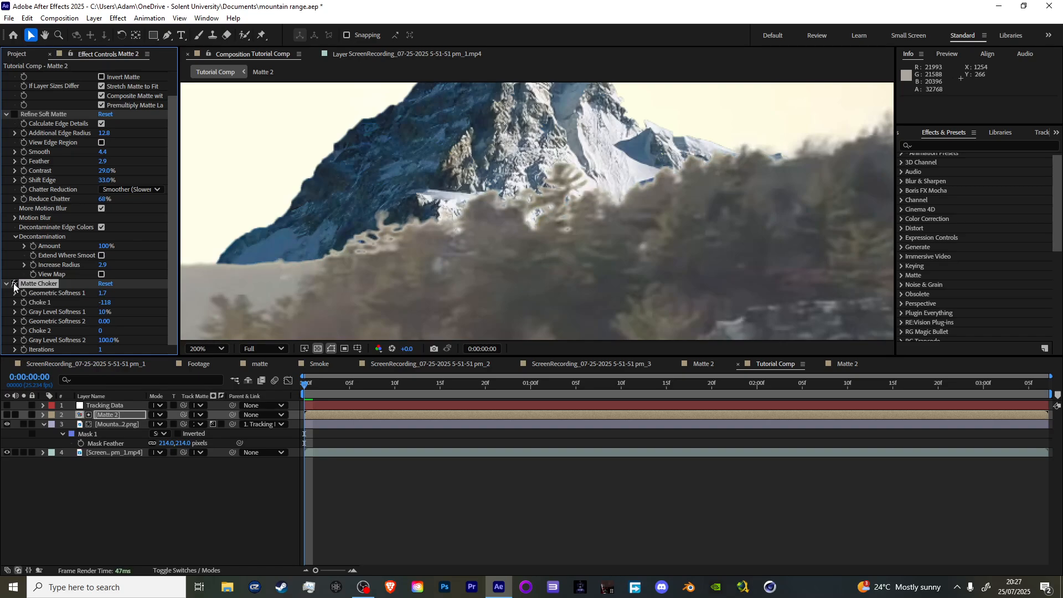
left_click(14, 115)
left_click(14, 115)
left_click(15, 115)
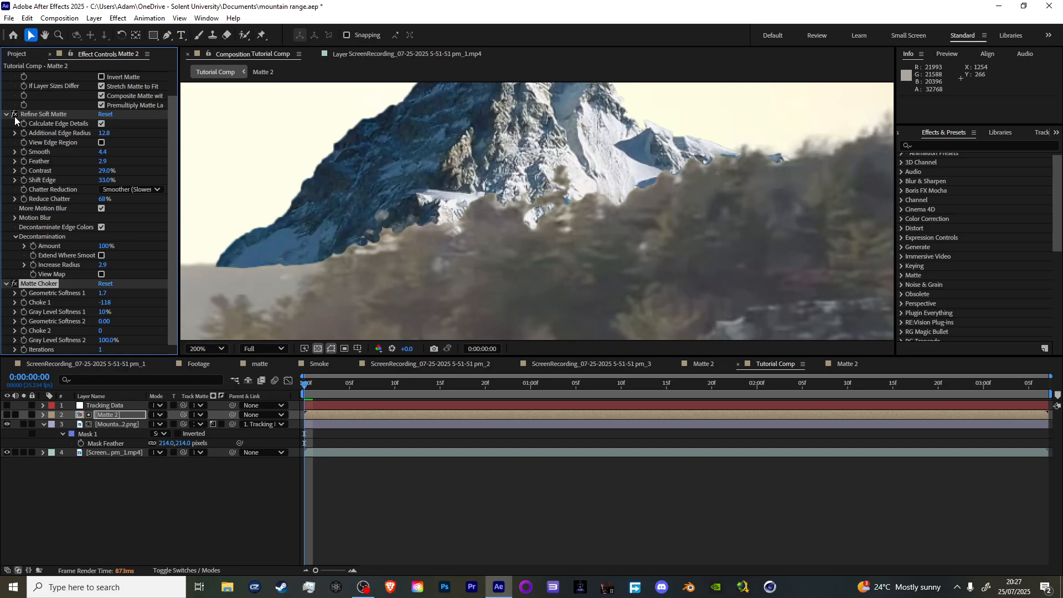
Delete Refine Soft Matte from the Matte 2 layer, keeping Matte Choker enabled
left_click(39, 115)
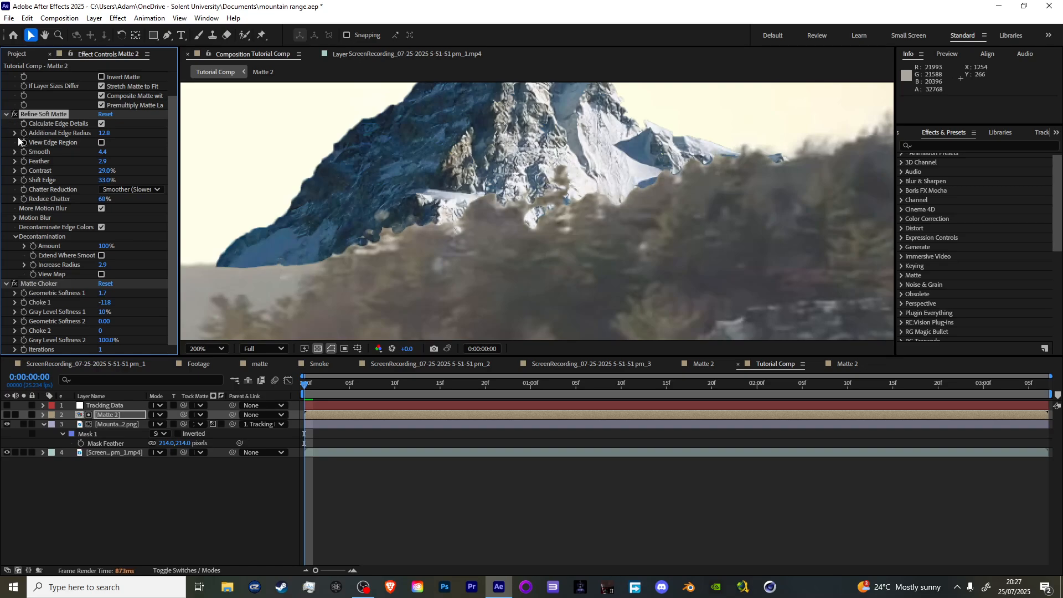
left_click(13, 115)
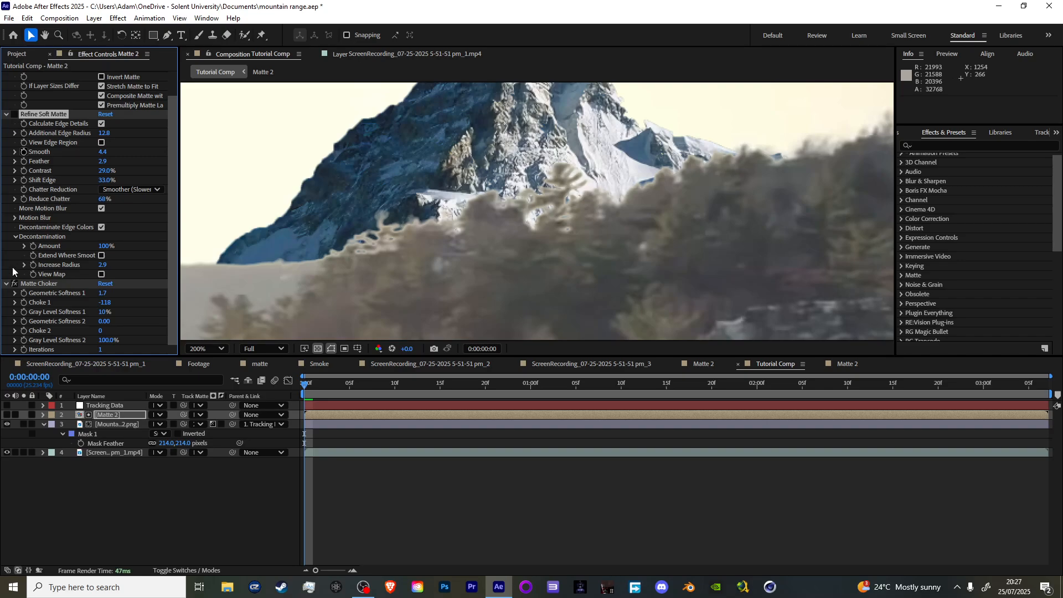
left_click(15, 284)
left_click(15, 284)
key("Delete")
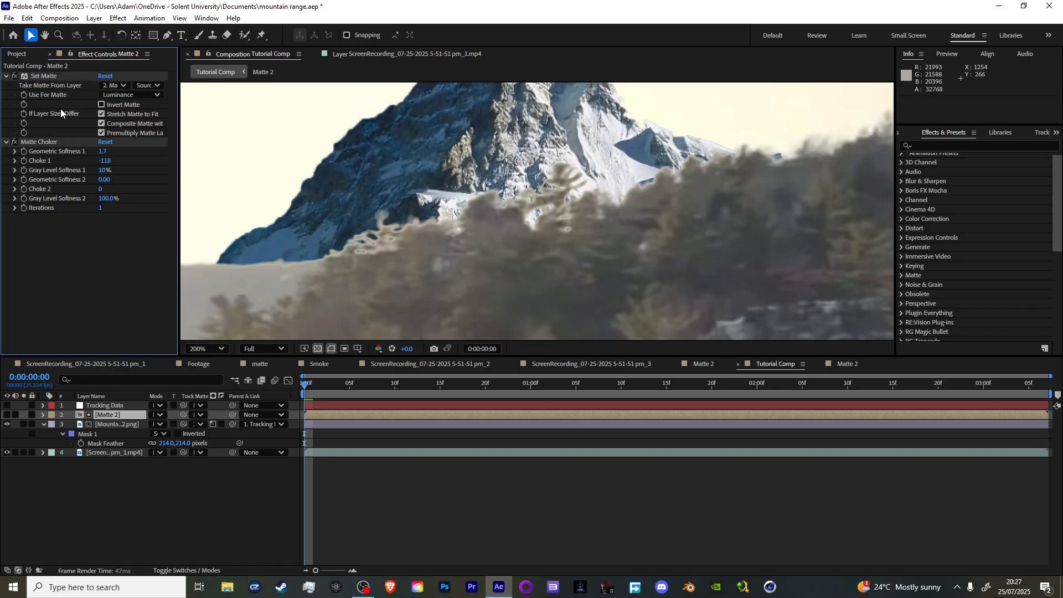
Apply the Curves effect to the Mountain K2.png layer
scroll(356, 177, "down", 3)
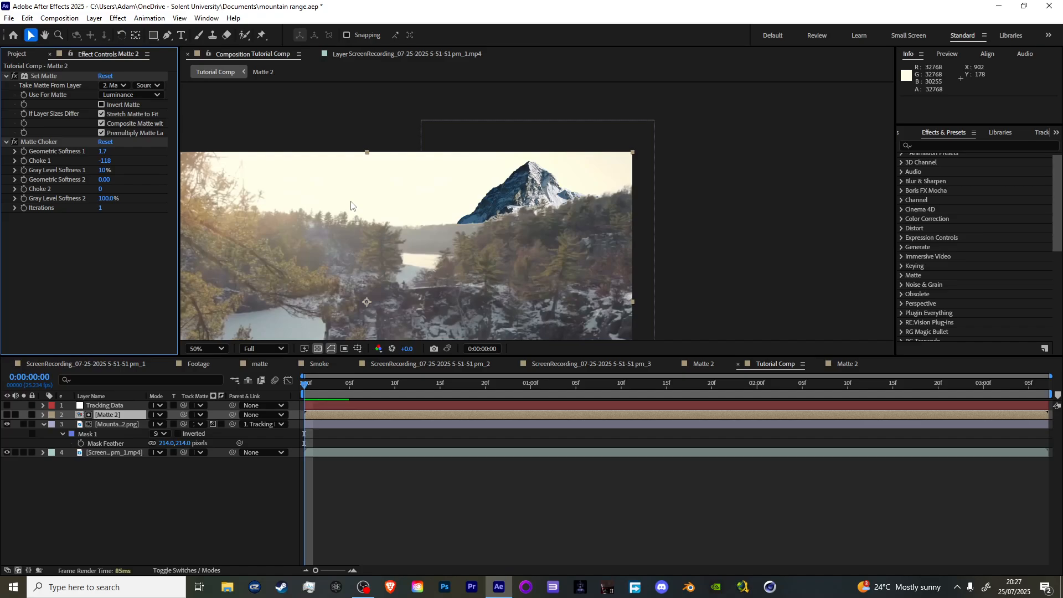
left_click(127, 424)
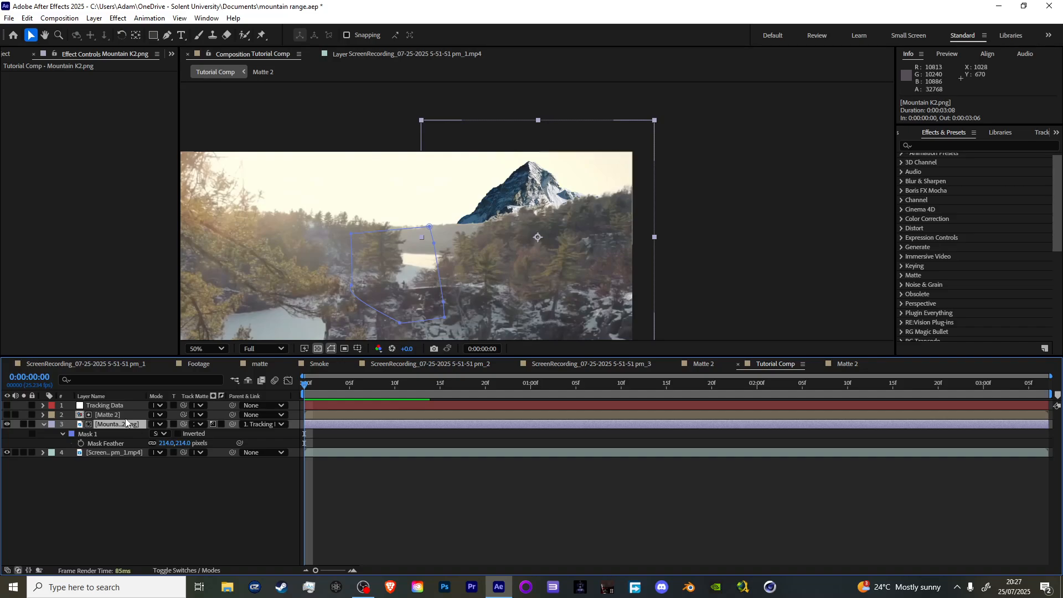
key("ctrl+space")
type("curve")
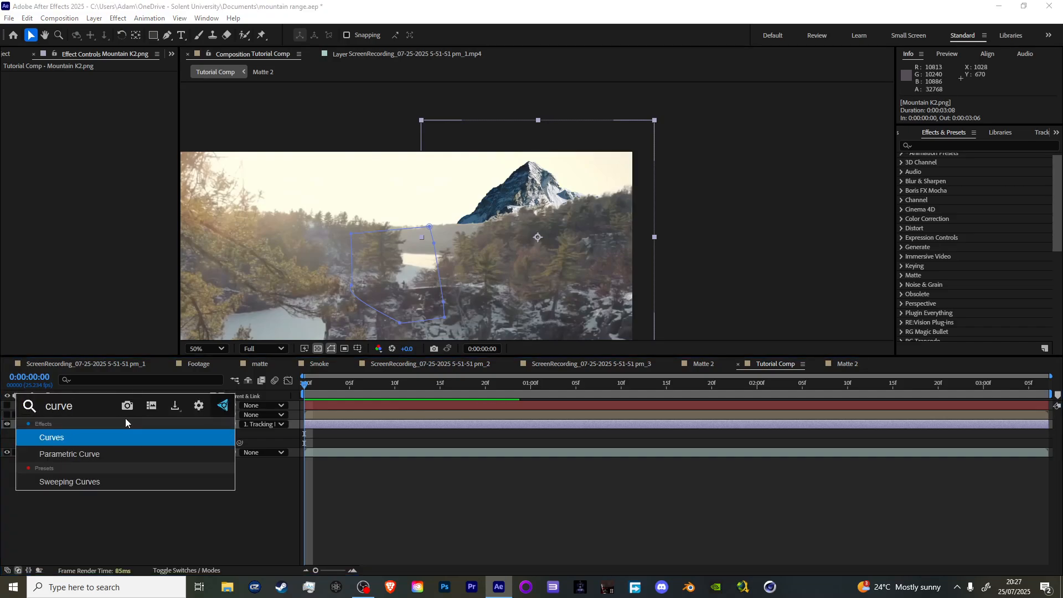
type("s")
key("Return")
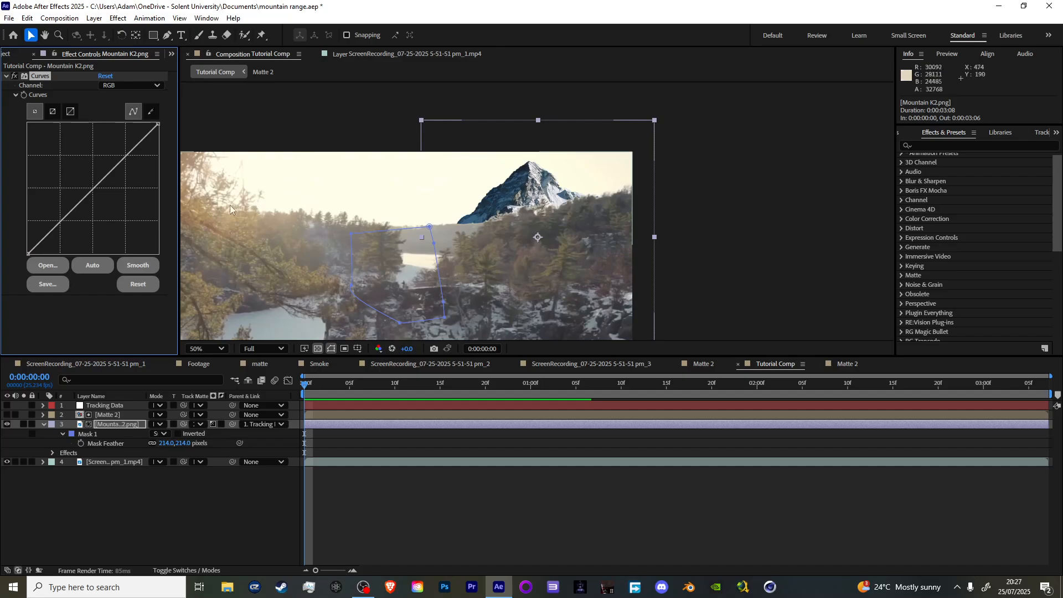
Brighten the mountain by raising the RGB curve with points in its shadows and midtones
key("slash")
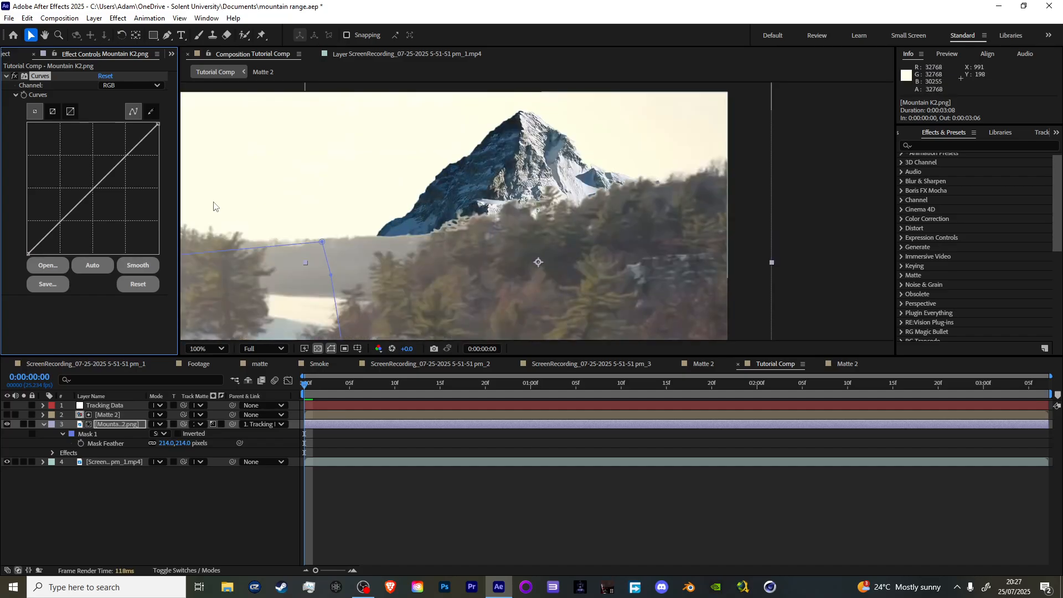
left_click_drag(98, 185, 79, 168)
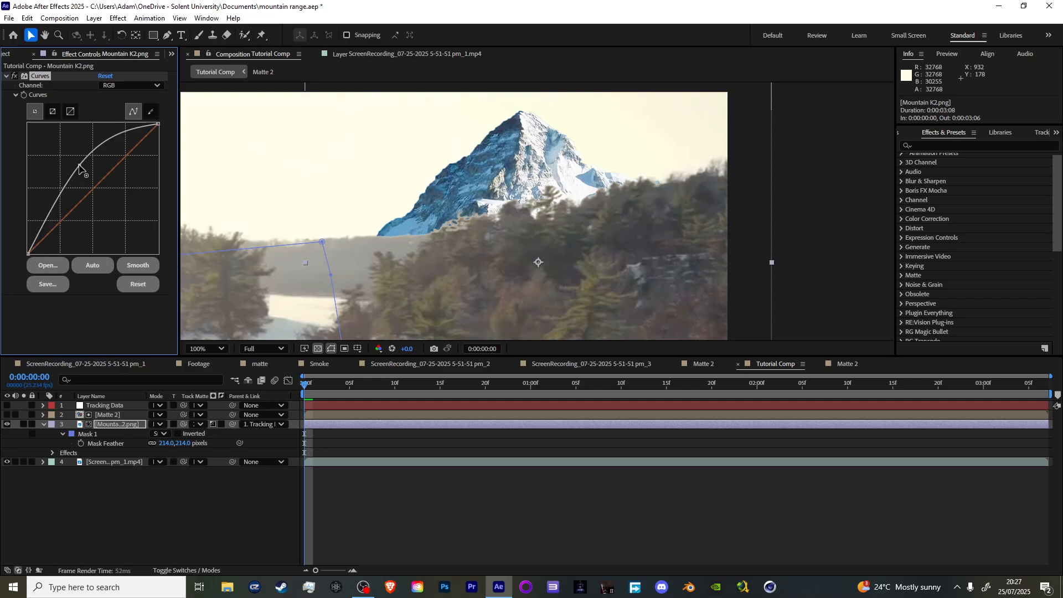
left_click_drag(54, 206, 81, 157)
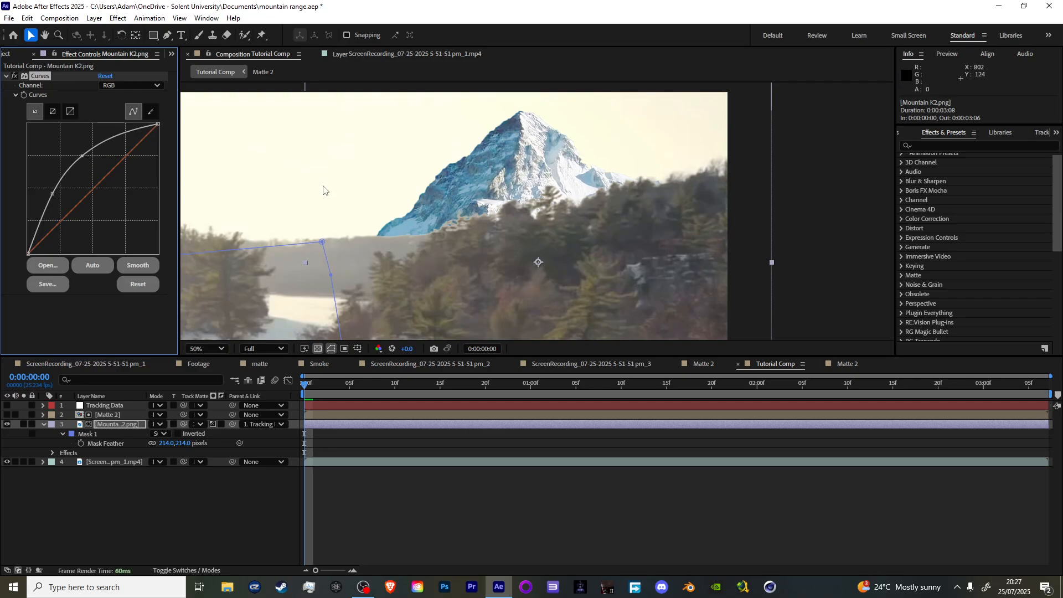
Lower the Blue curve slightly in the upper midtones to reduce the mountain's blue cast
left_click(121, 85)
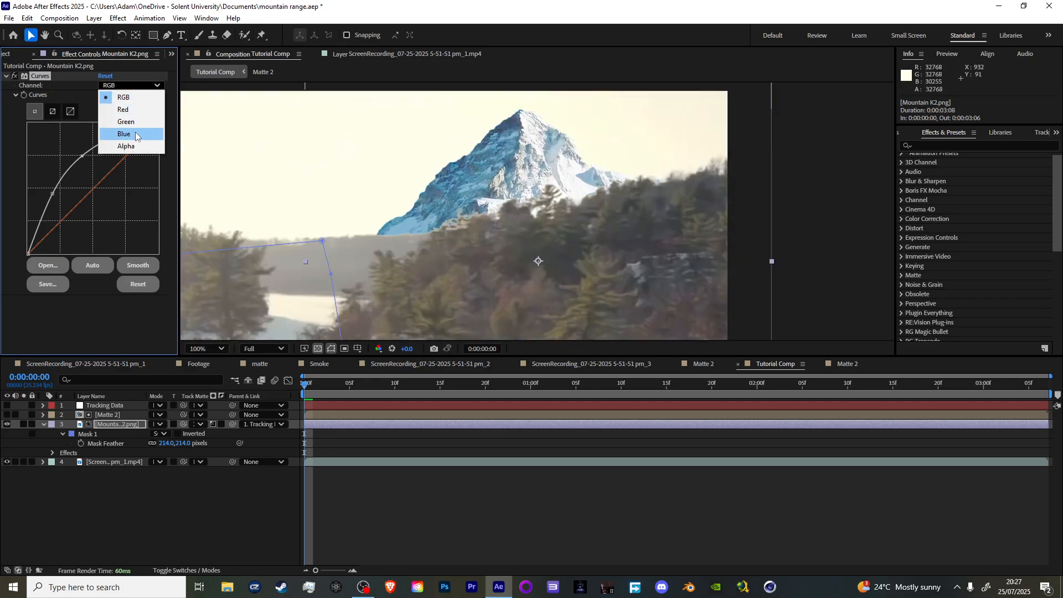
left_click(116, 137)
left_click_drag(110, 175, 113, 184)
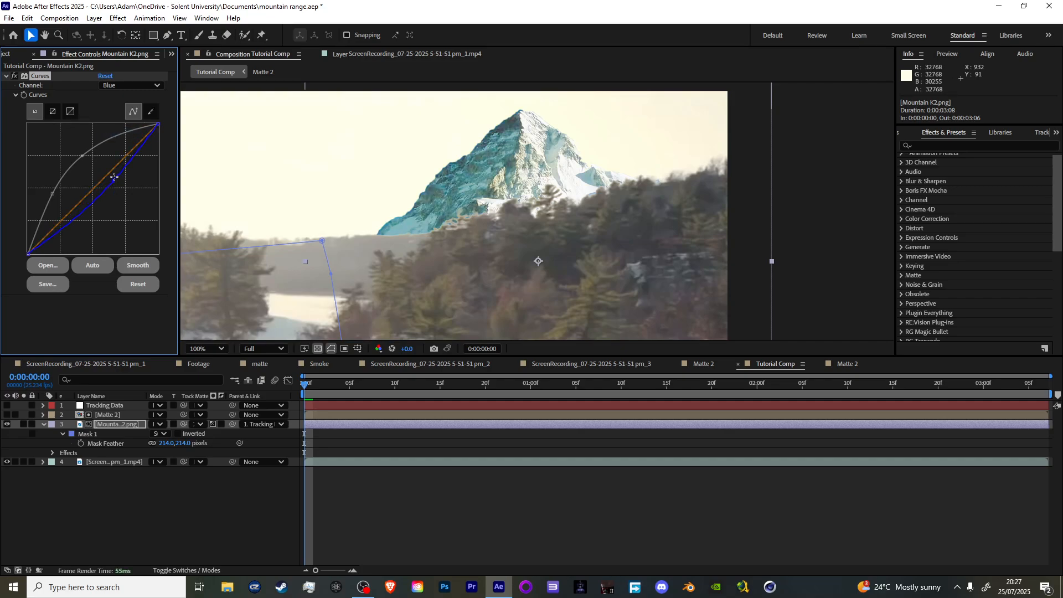
Raise the midpoint of the Red curve to warm the mountain
left_click(121, 86)
left_click(119, 122)
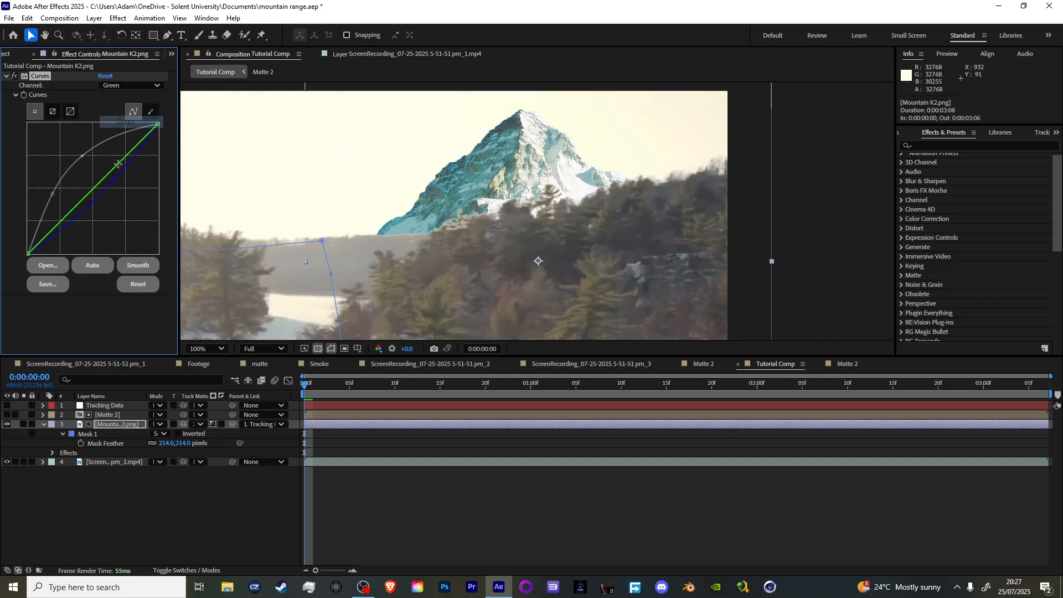
left_click(122, 86)
left_click(119, 107)
left_click_drag(102, 183, 93, 174)
Lower the Green curve very slightly in the upper midtones
scroll(290, 192, "down", 1)
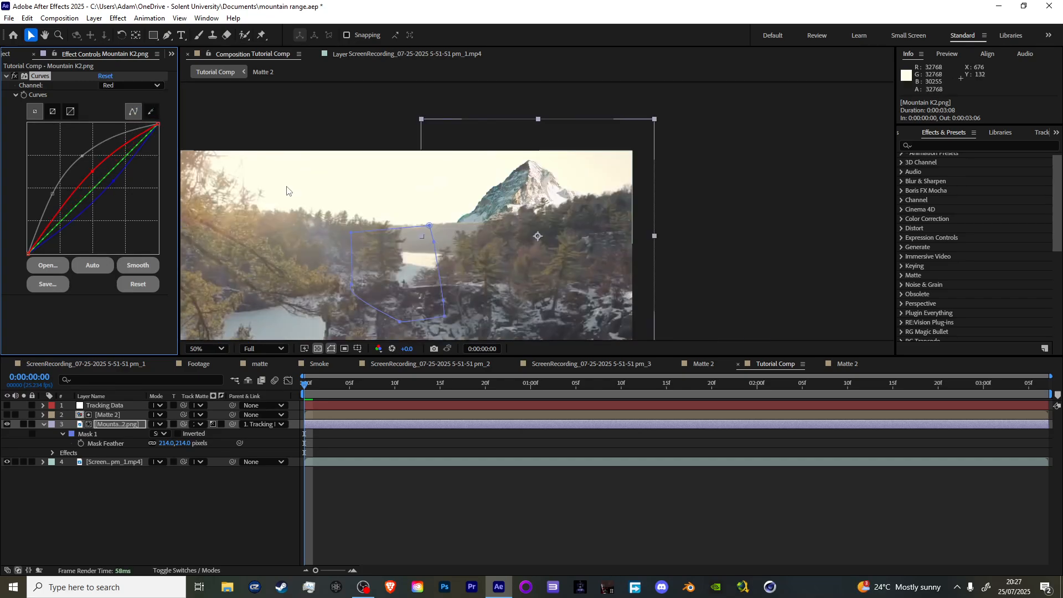
left_click(125, 85)
left_click(130, 123)
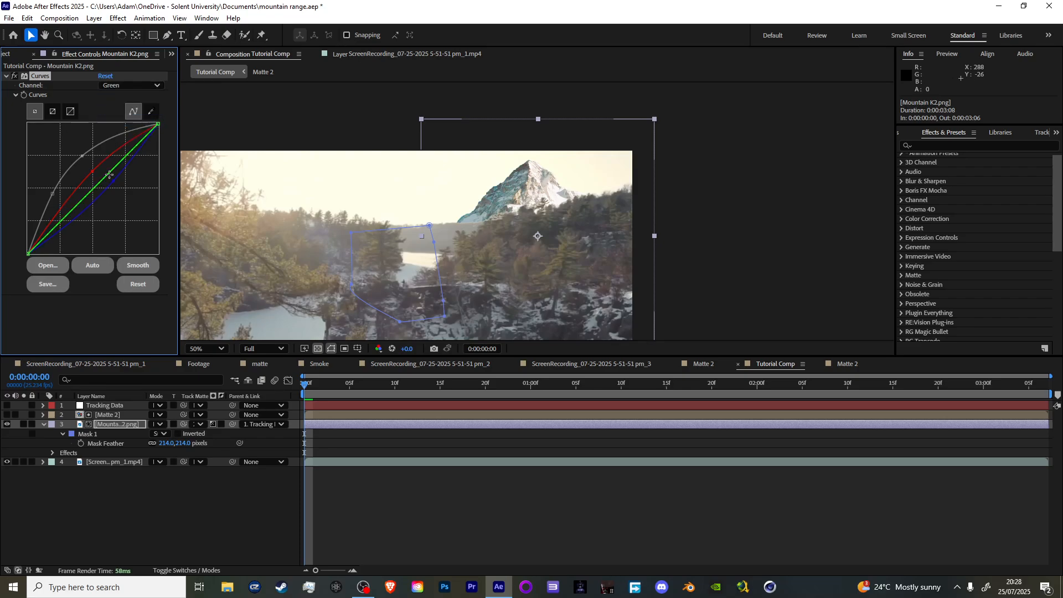
left_click_drag(107, 178, 108, 178)
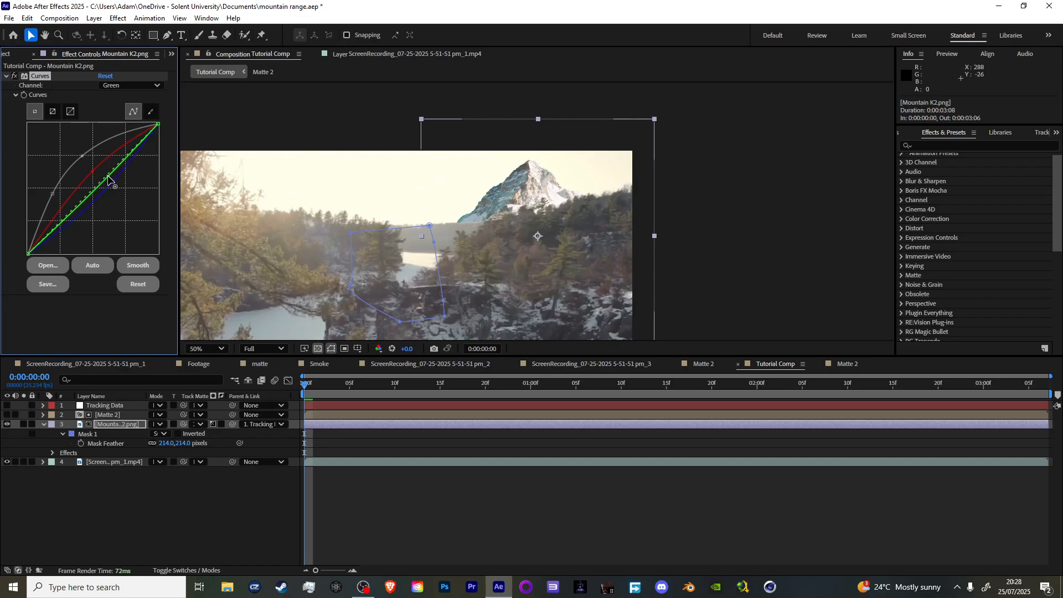
Fine-tune the Red curve's midpoint and check the mountain's colour against the landscape
scroll(398, 188, "up", 2)
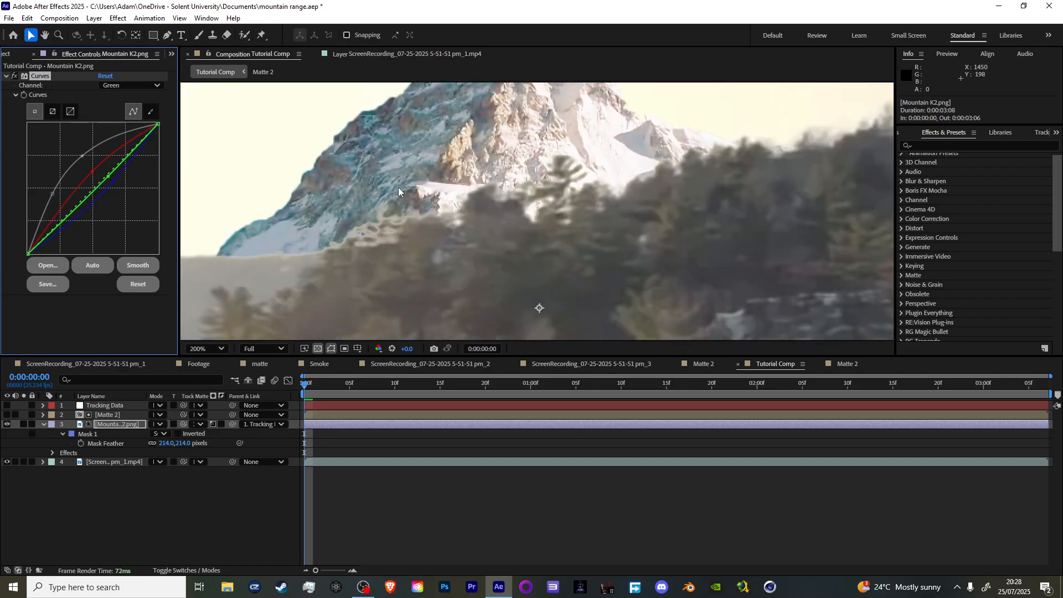
left_click(132, 85)
left_click(113, 109)
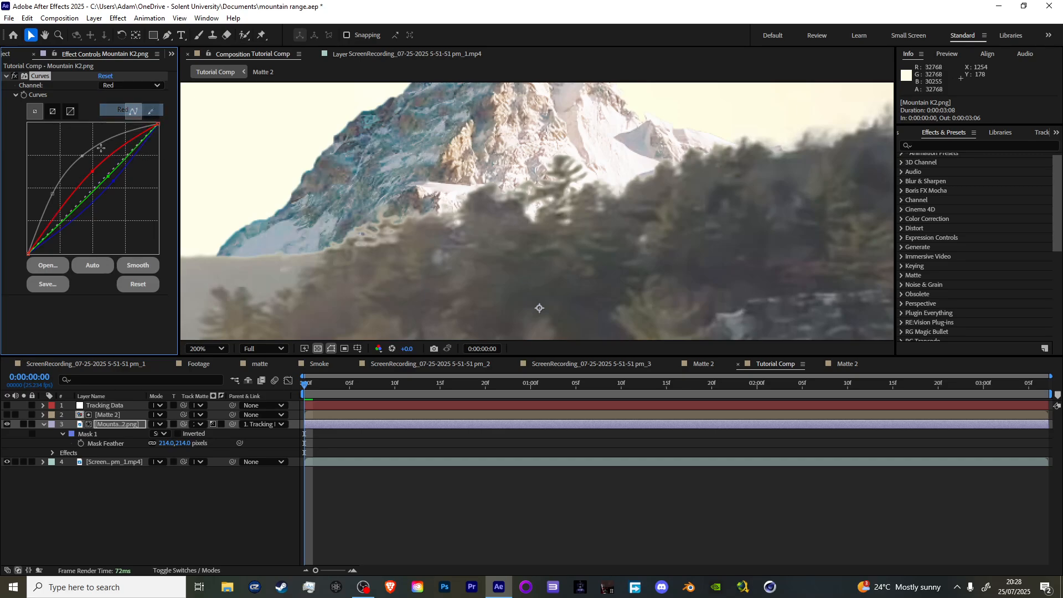
left_click_drag(93, 172, 92, 171)
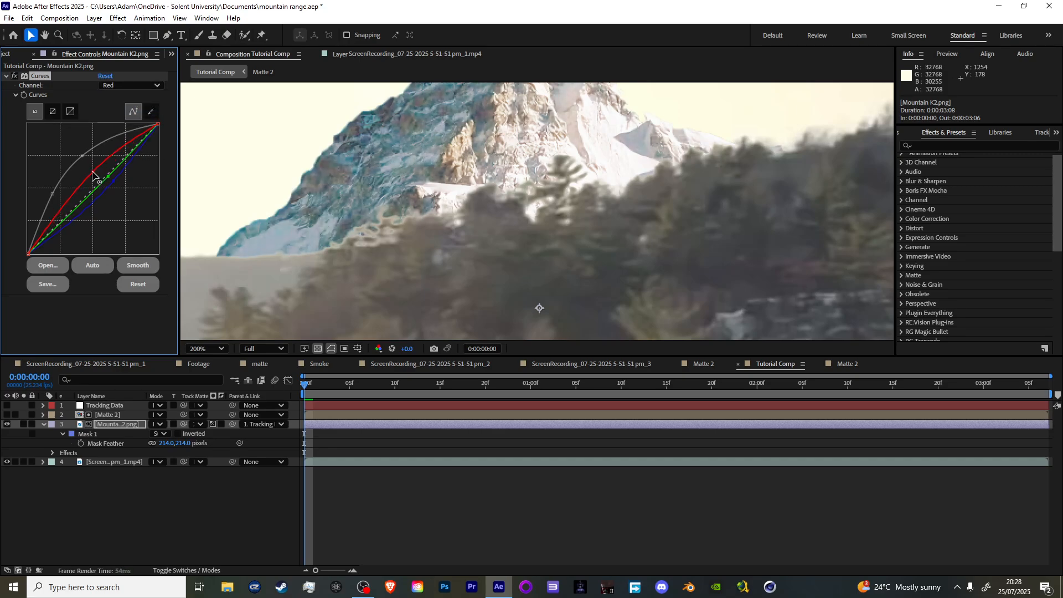
scroll(323, 159, "down", 2)
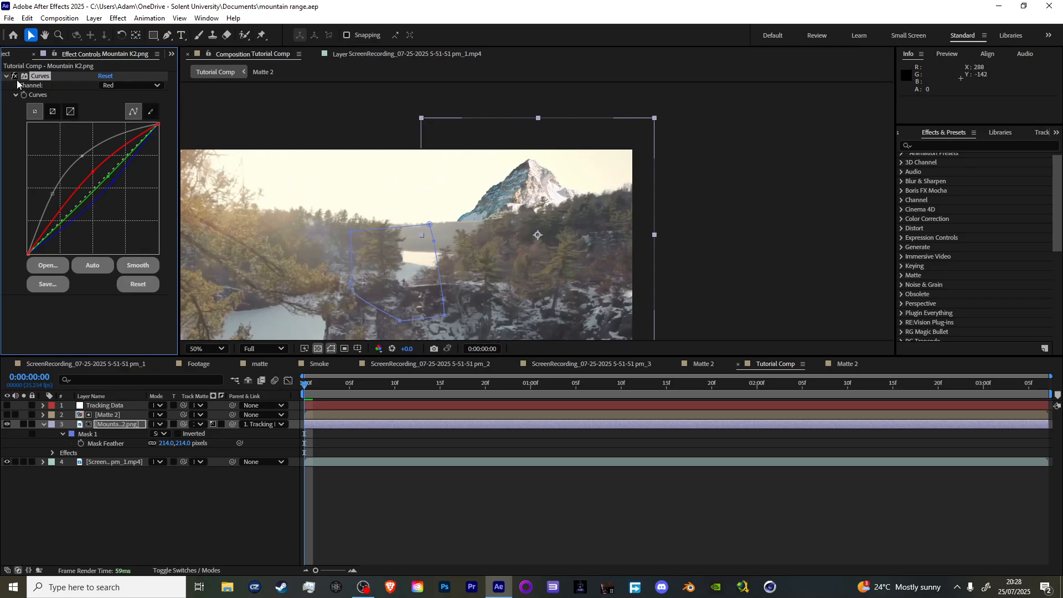
scroll(508, 194, "up", 2)
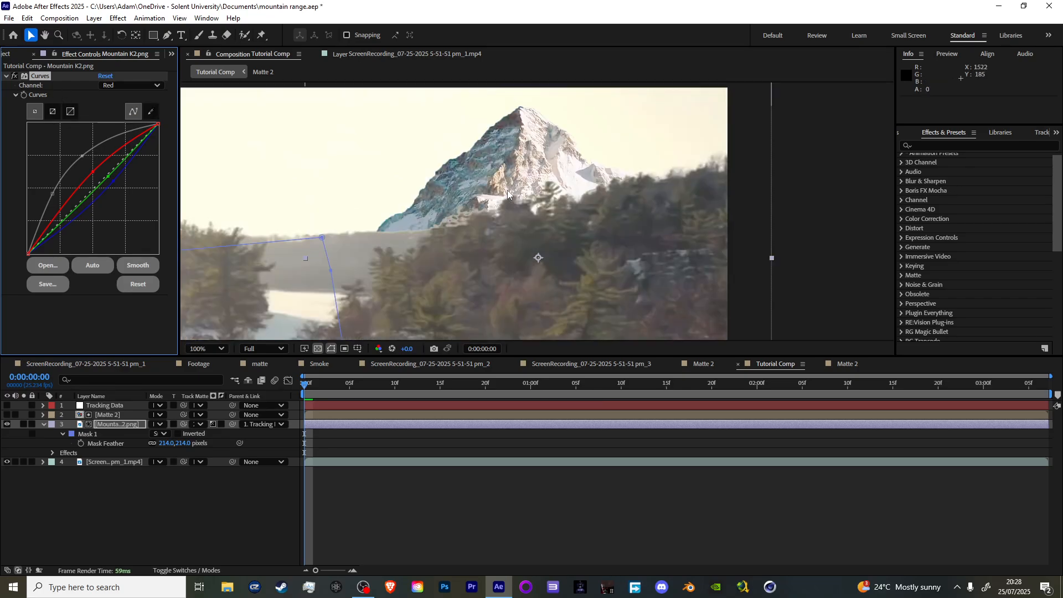
scroll(483, 196, "up", 1)
scroll(501, 207, "down", 1)
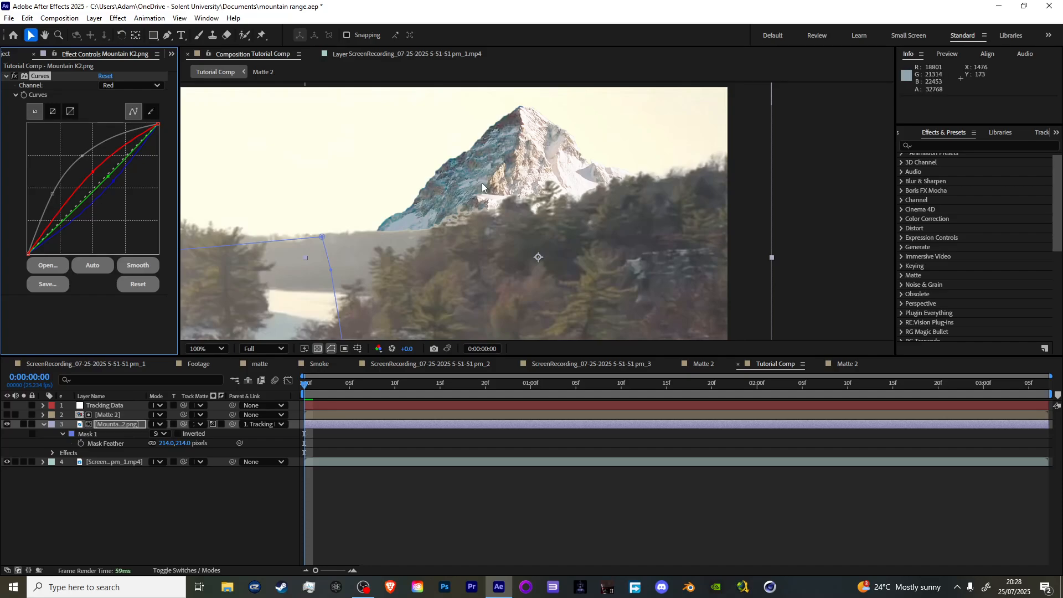
Add a Levels effect to the Mountain K2.png layer
key("ctrl+space")
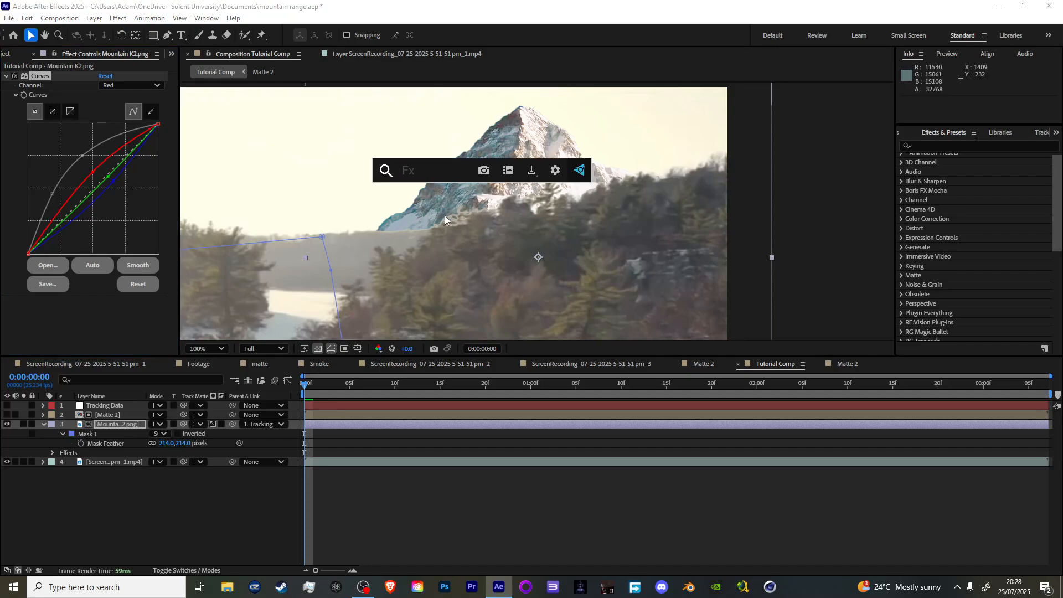
type("level")
key("Return")
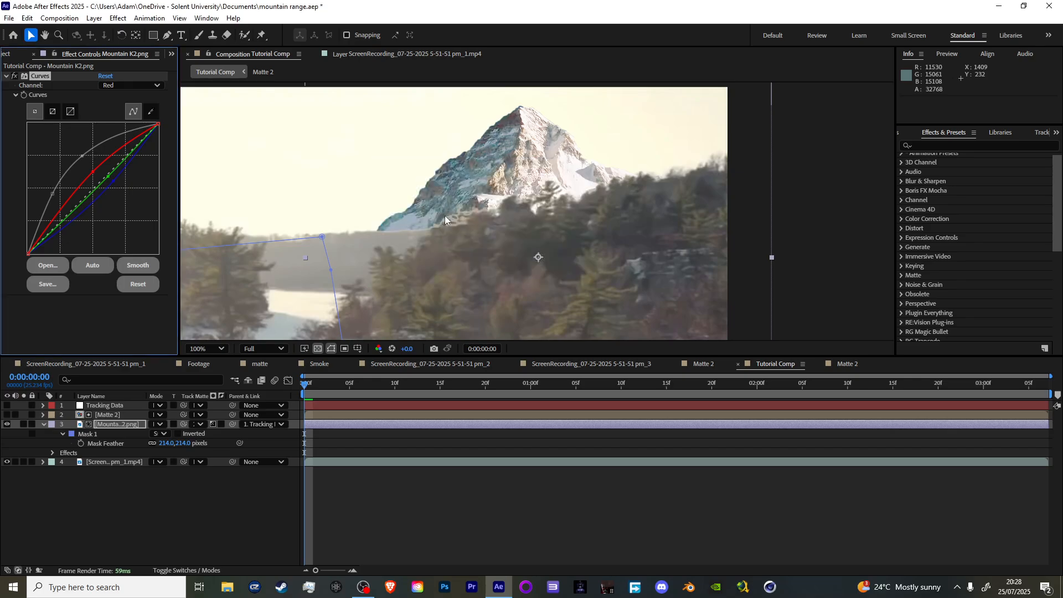
Set the composition preview resolution to Half and save the project
left_click(276, 350)
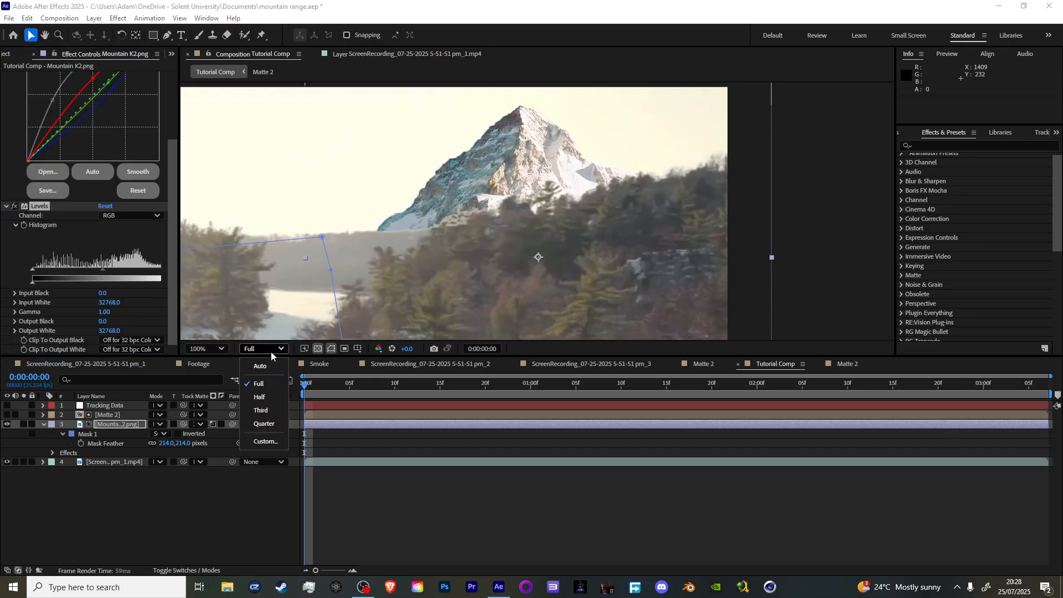
left_click(256, 403)
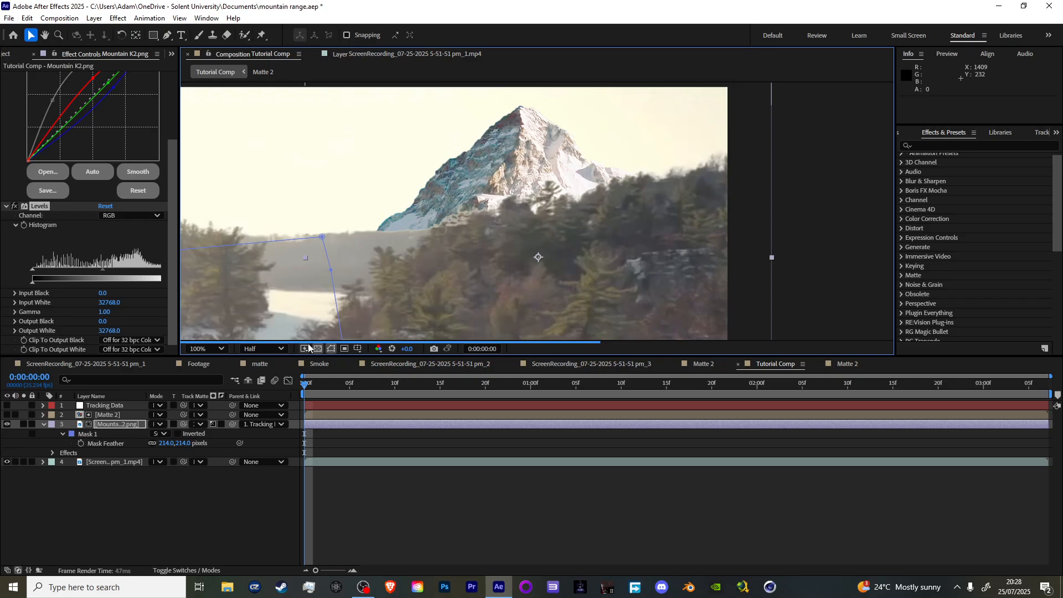
key("ctrl+s")
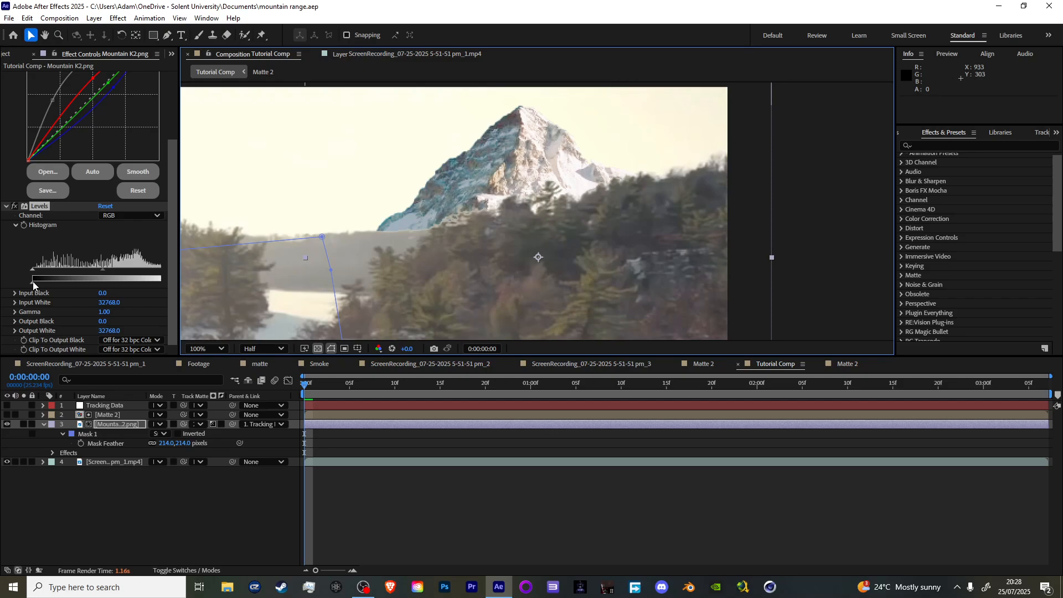
Raise the Levels Output Black to about 9380 to lift the mountain's shadows, and compare the haze with the landscape
left_click_drag(33, 283, 65, 278)
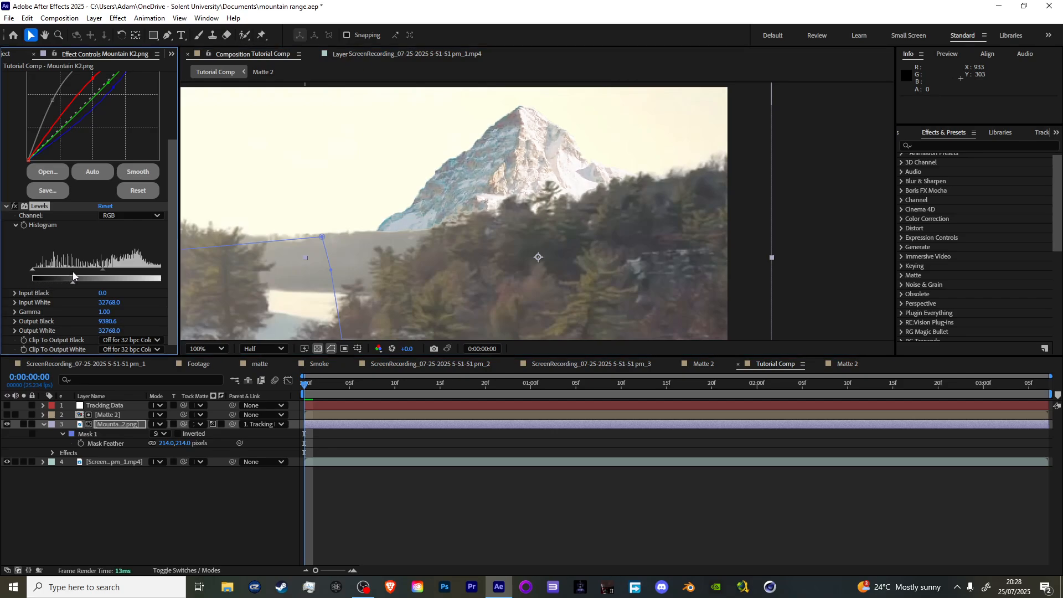
key("comma")
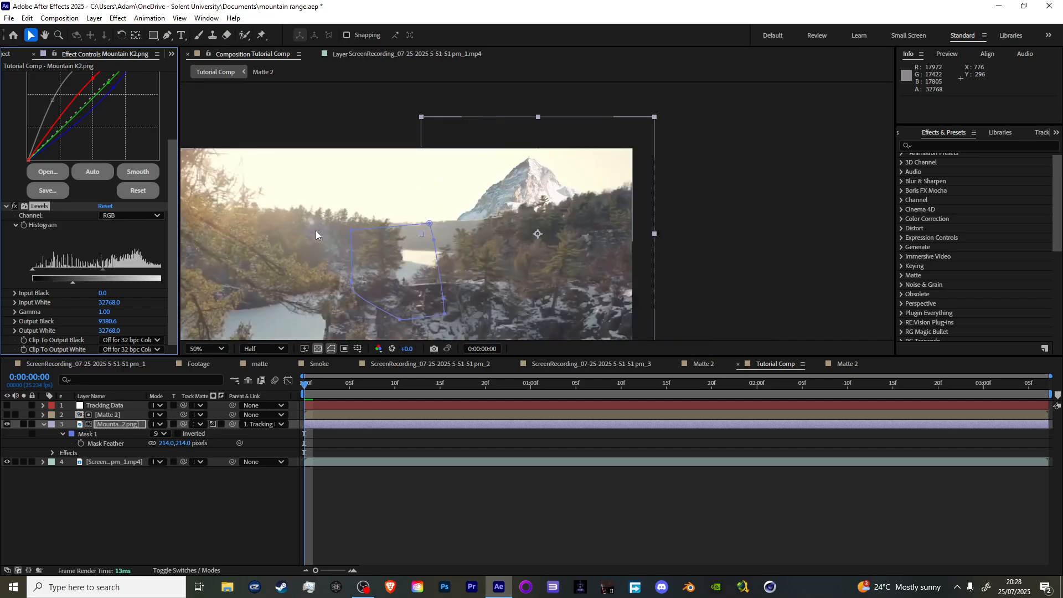
scroll(133, 112, "up", 3)
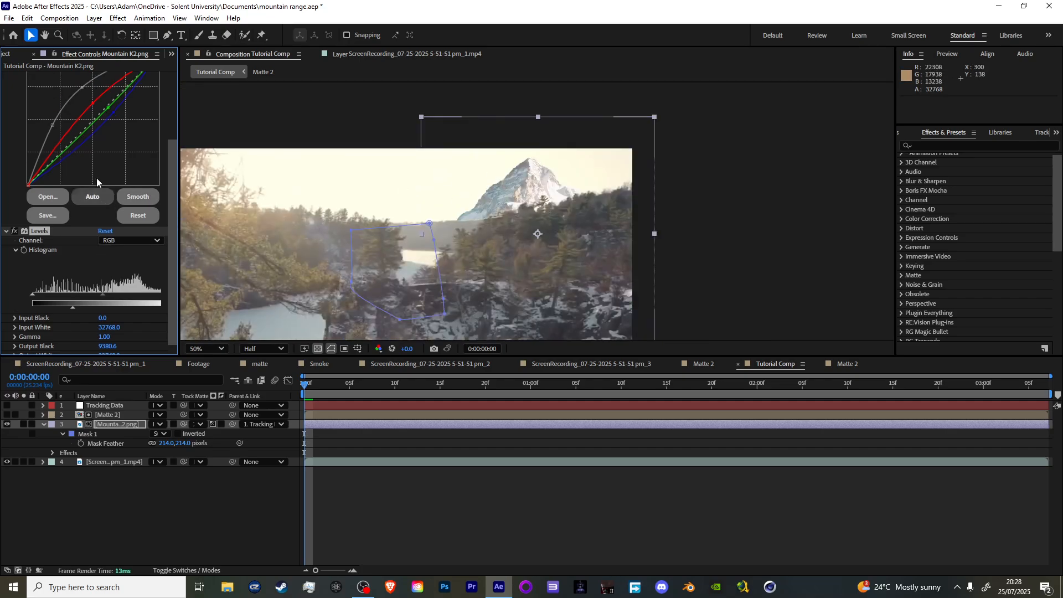
key("period")
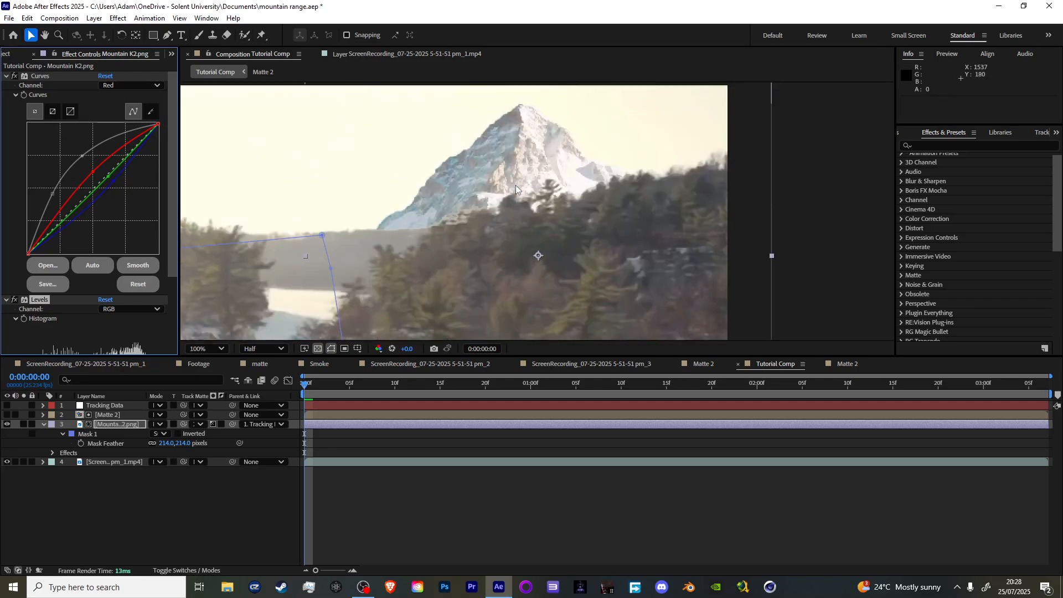
Apply Camera Lens Blur to the mountain layer and set the composition preview resolution to Full
key("ctrl+space")
type("ca")
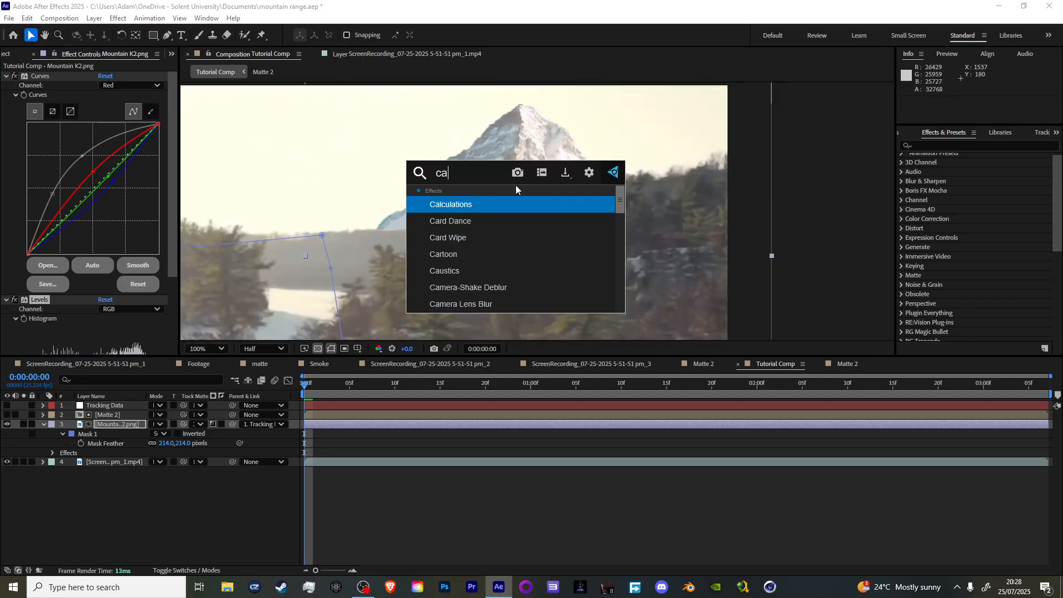
type("mera")
left_click(510, 226)
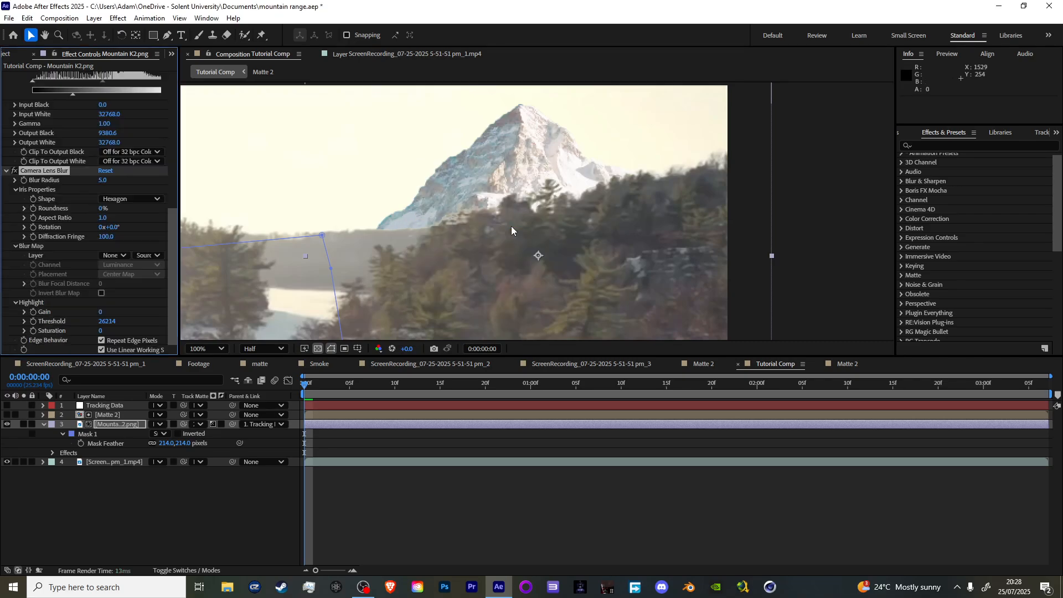
left_click(264, 350)
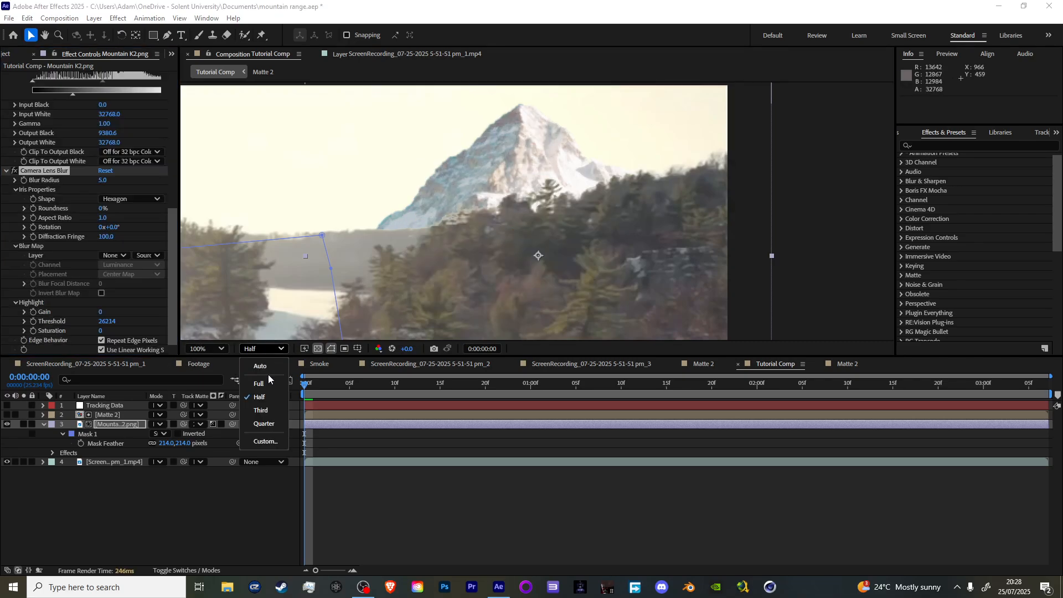
left_click(258, 383)
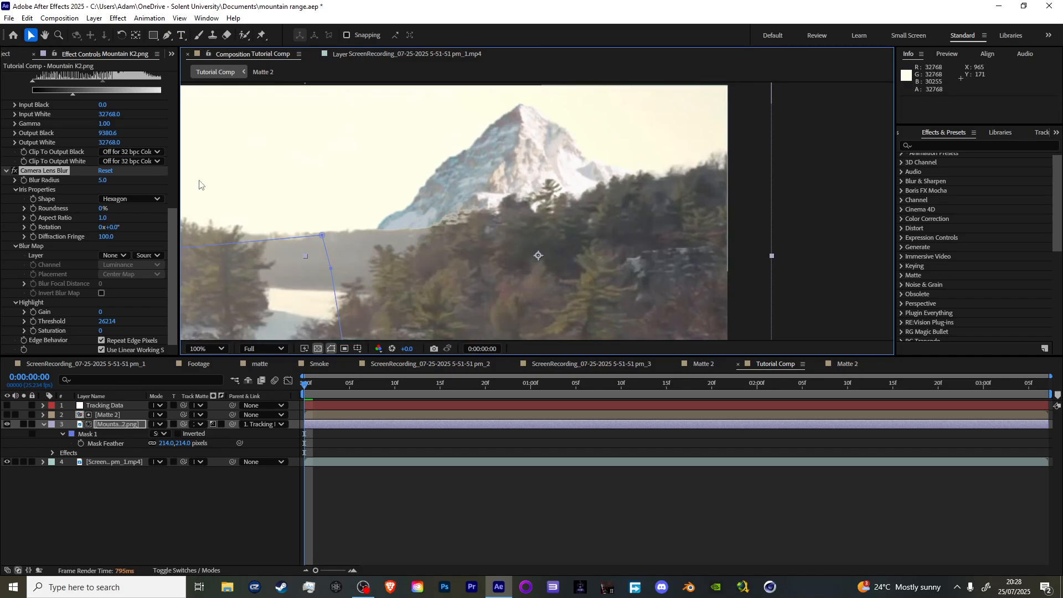
Try a Camera Lens Blur radius of 6.5 on the mountain, return it to 5, and compare its softness with the trees
scroll(265, 174, "down", 1)
scroll(337, 178, "up", 3)
left_click_drag(337, 178, 391, 277)
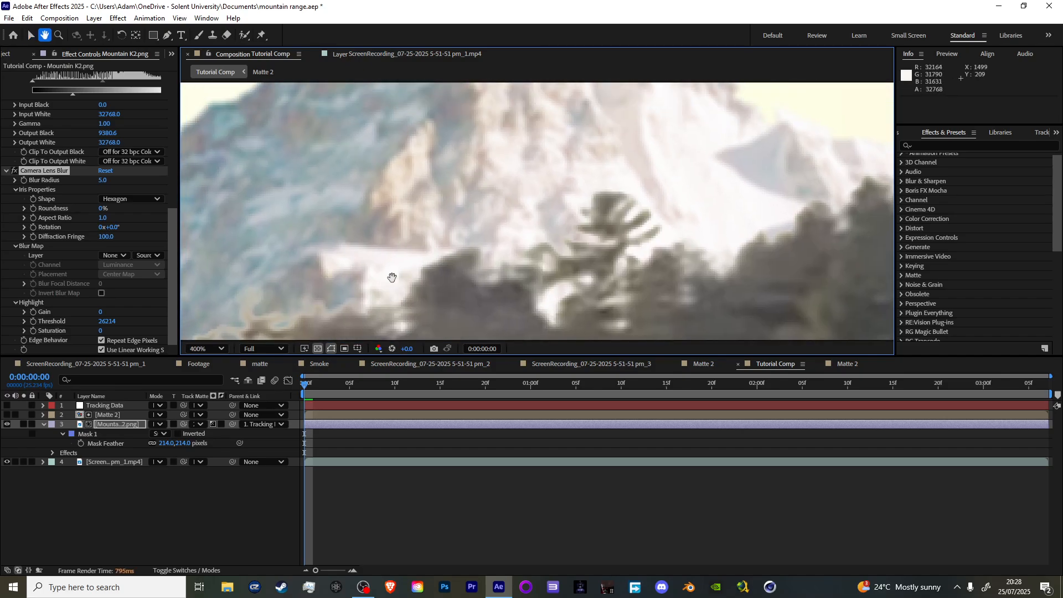
scroll(400, 221, "down", 1)
key("v")
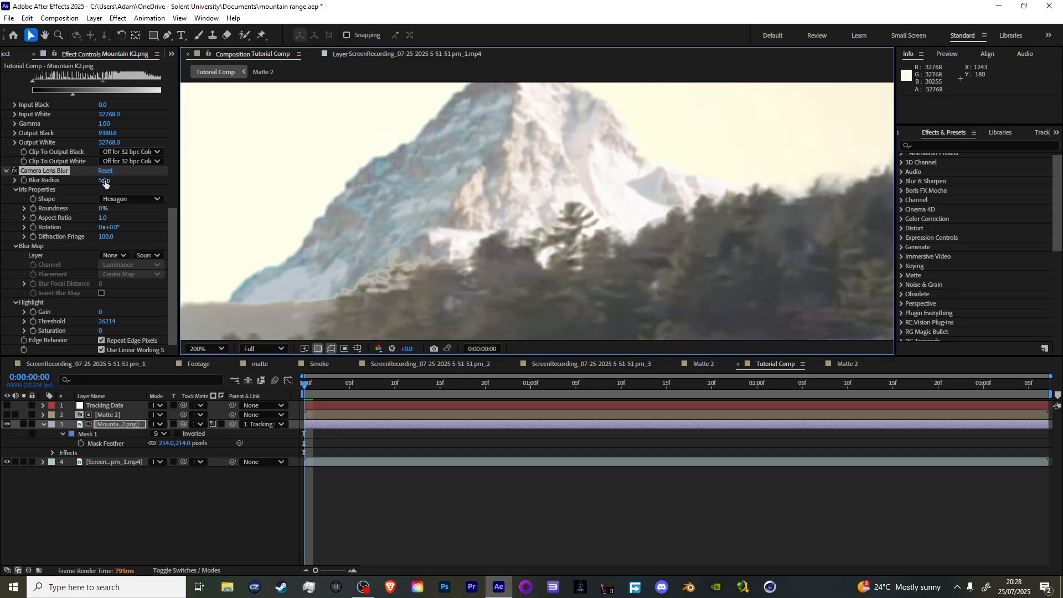
left_click(102, 181)
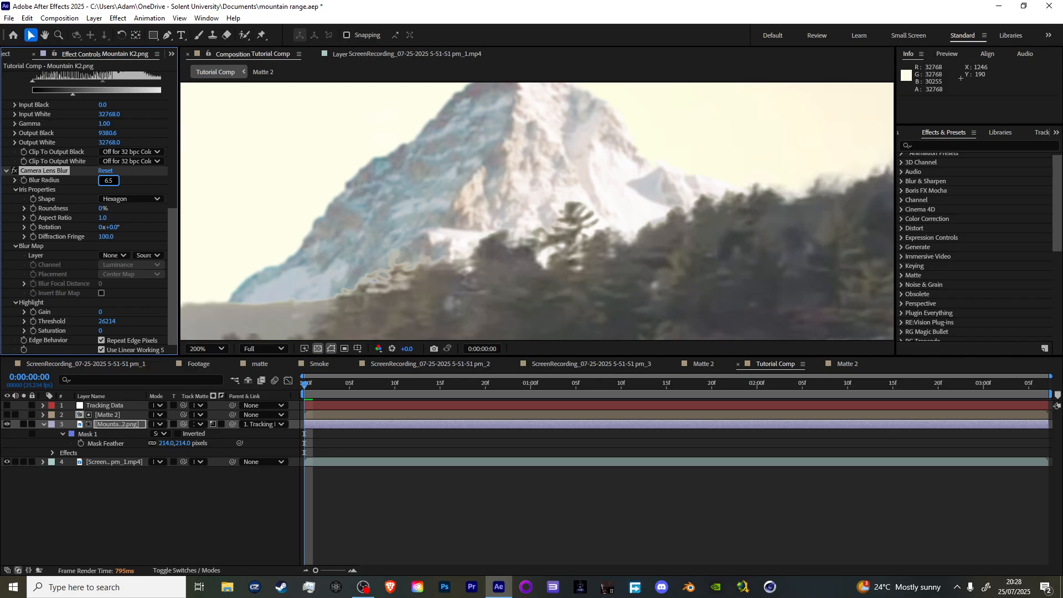
key("Return")
left_click(97, 183)
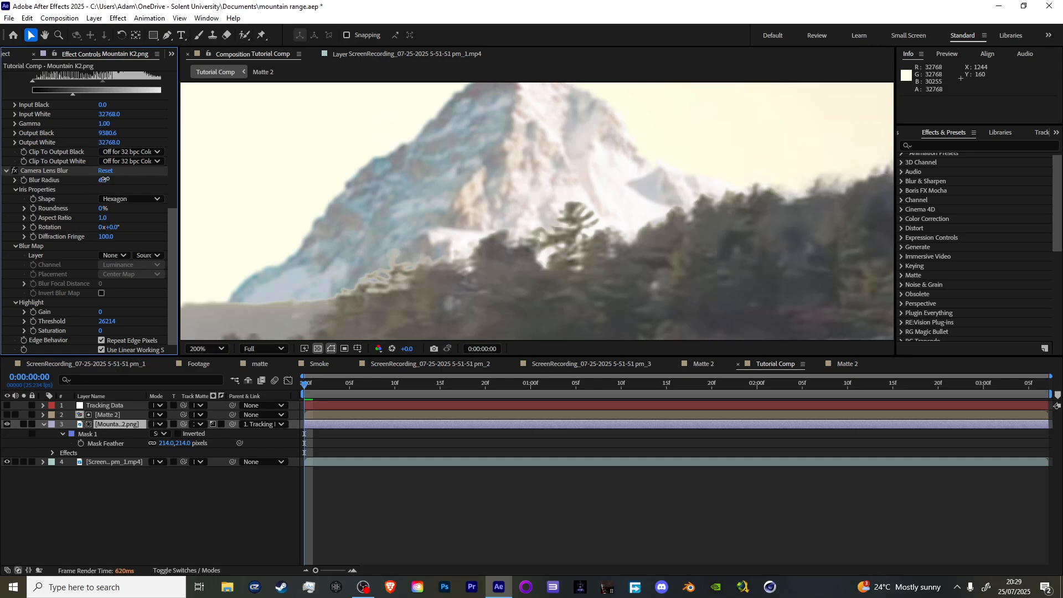
type("5")
key("Return")
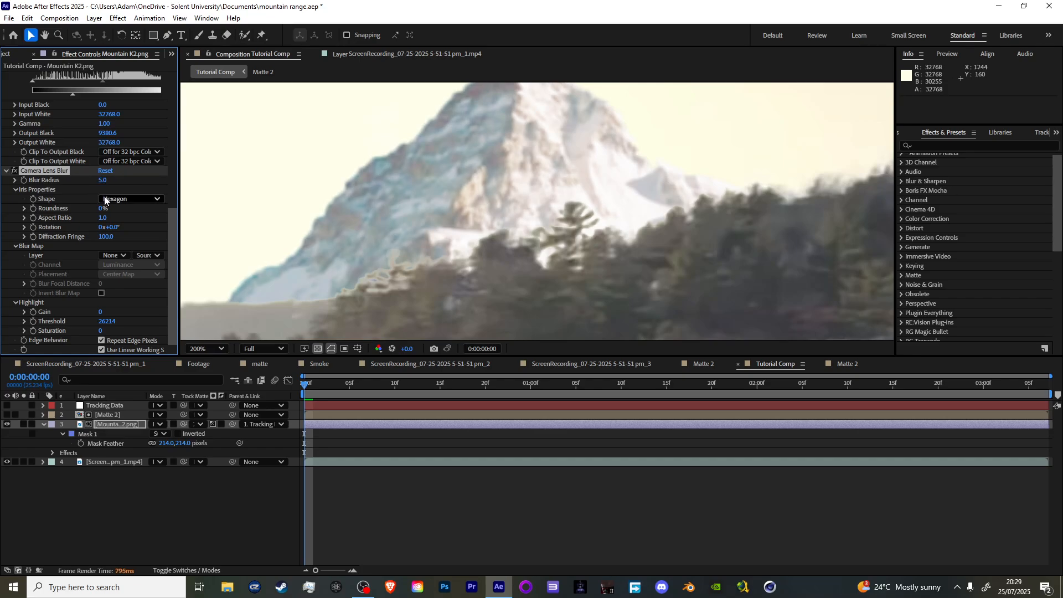
key("comma")
key("comma")
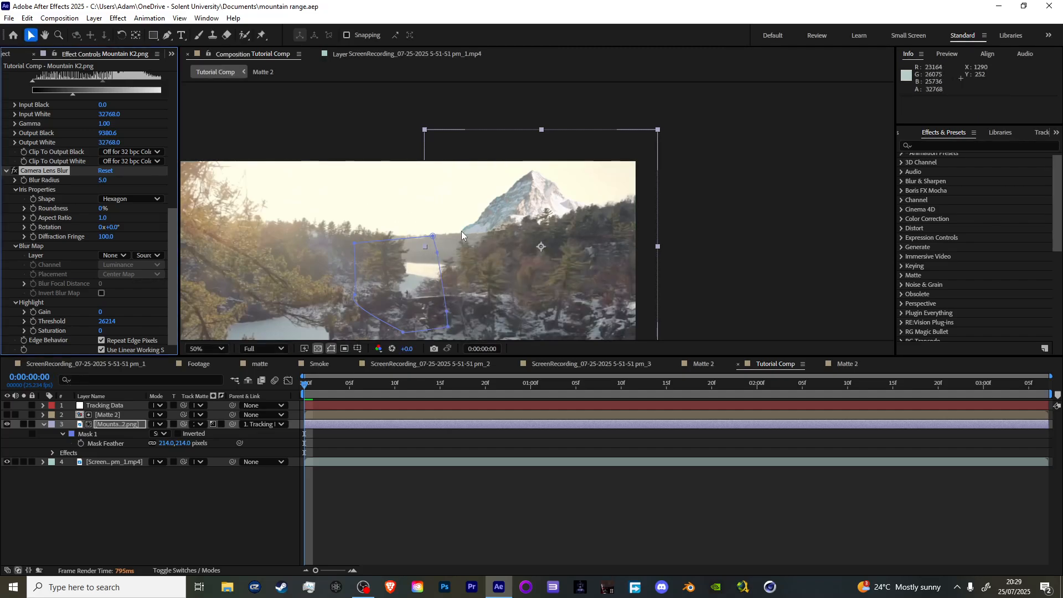
key("period")
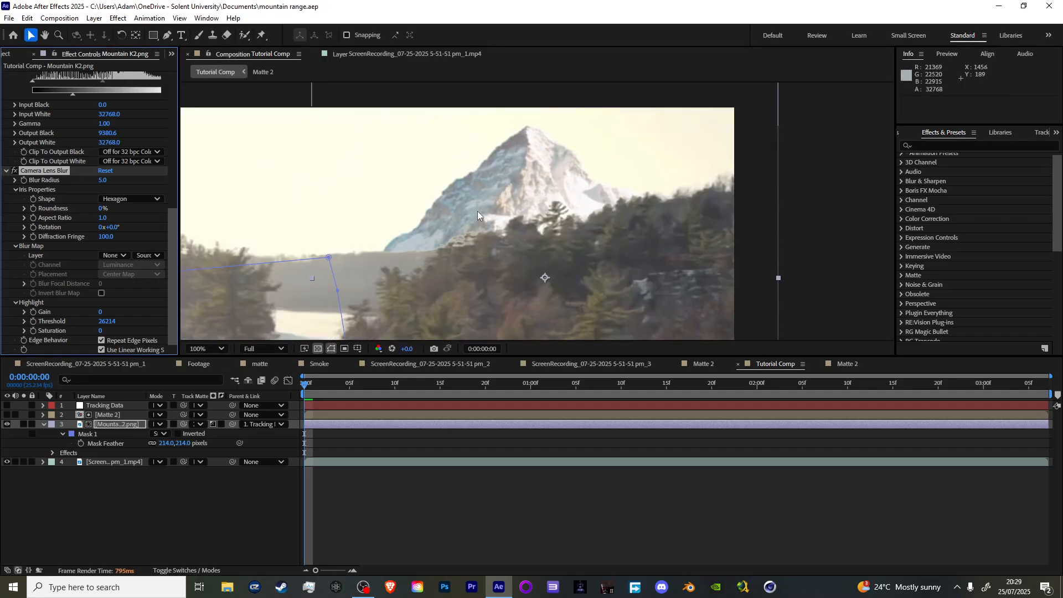
Apply a Tint effect to the mountain layer with Amount to Tint at 21%, and save the project
scroll(98, 175, "up", 10)
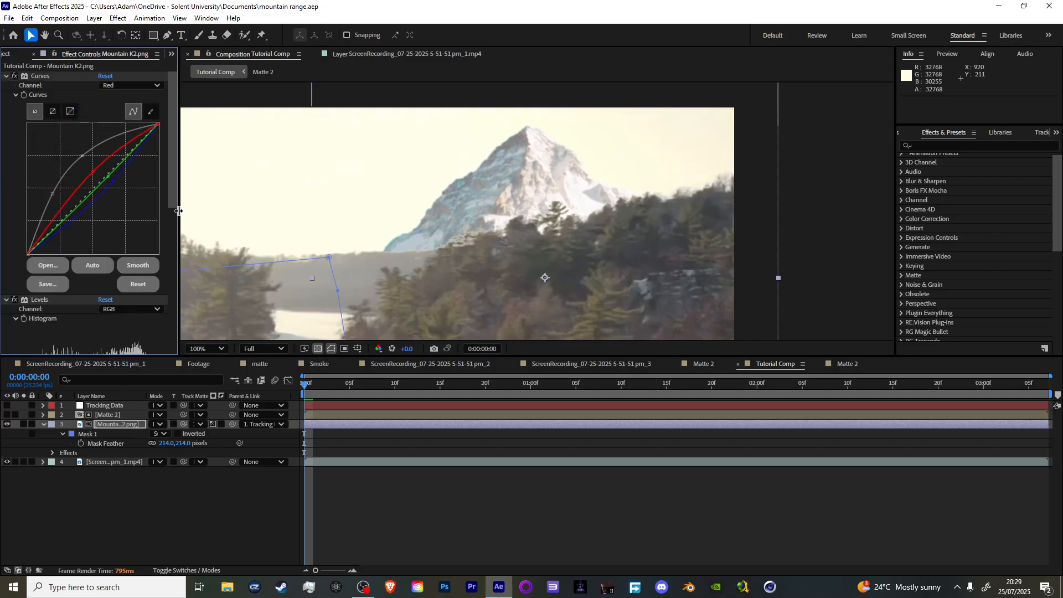
key("ctrl+space")
type("tint")
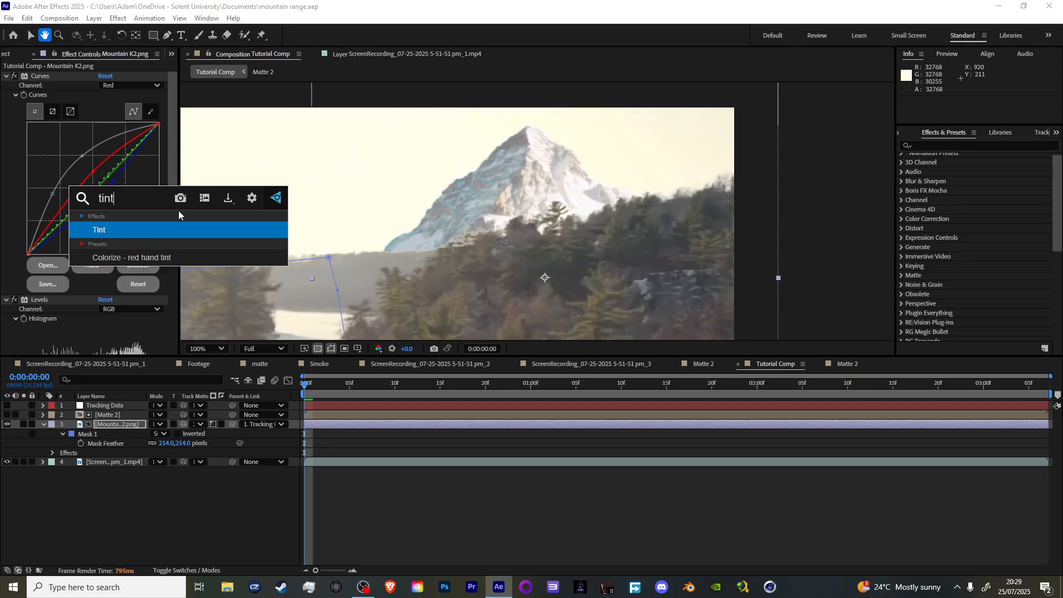
key("Return")
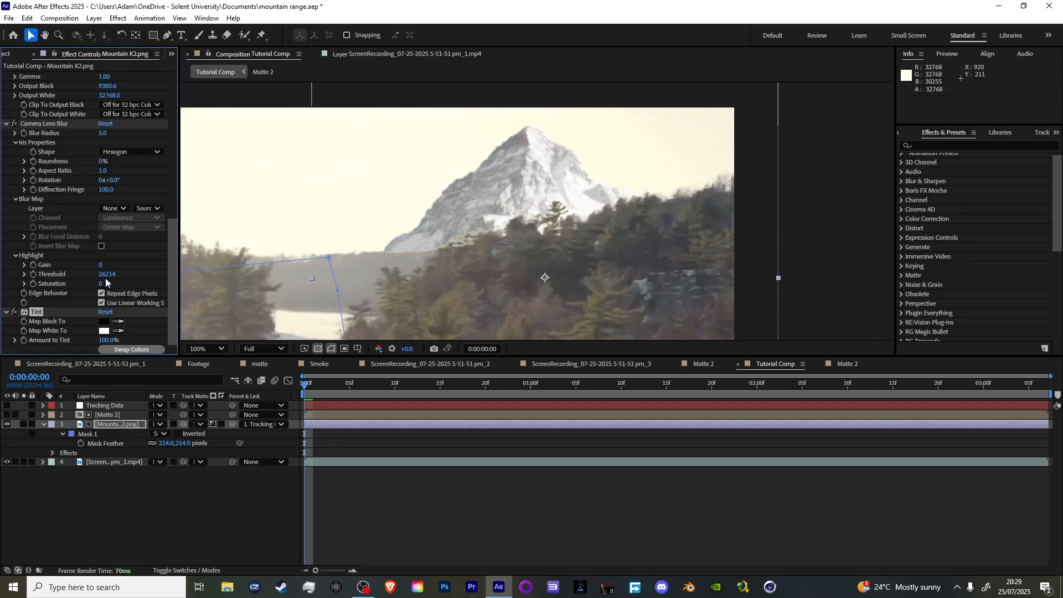
left_click_drag(107, 340, 85, 343)
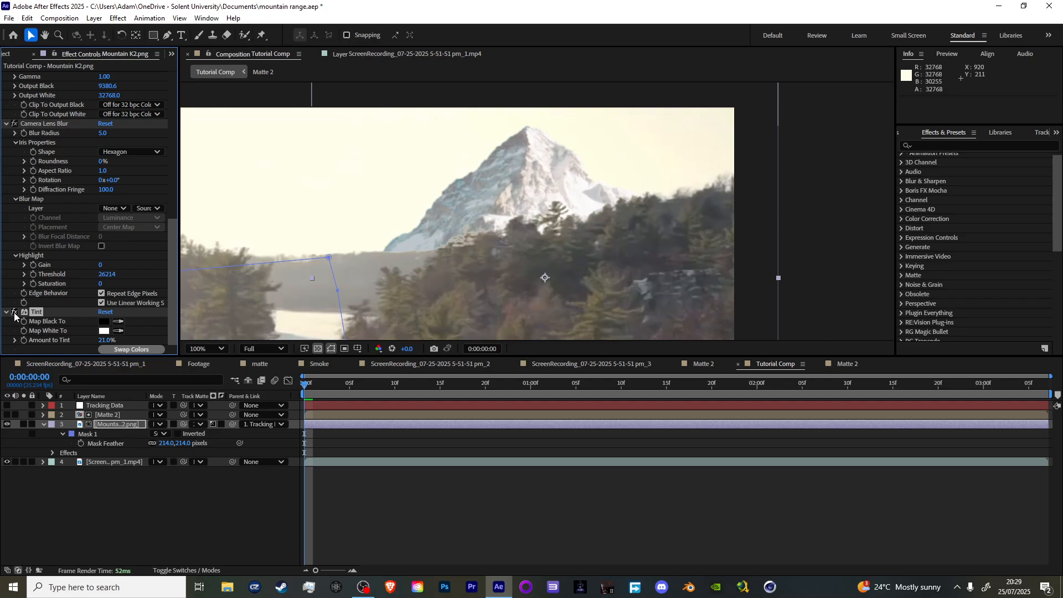
scroll(326, 254, "down", 4)
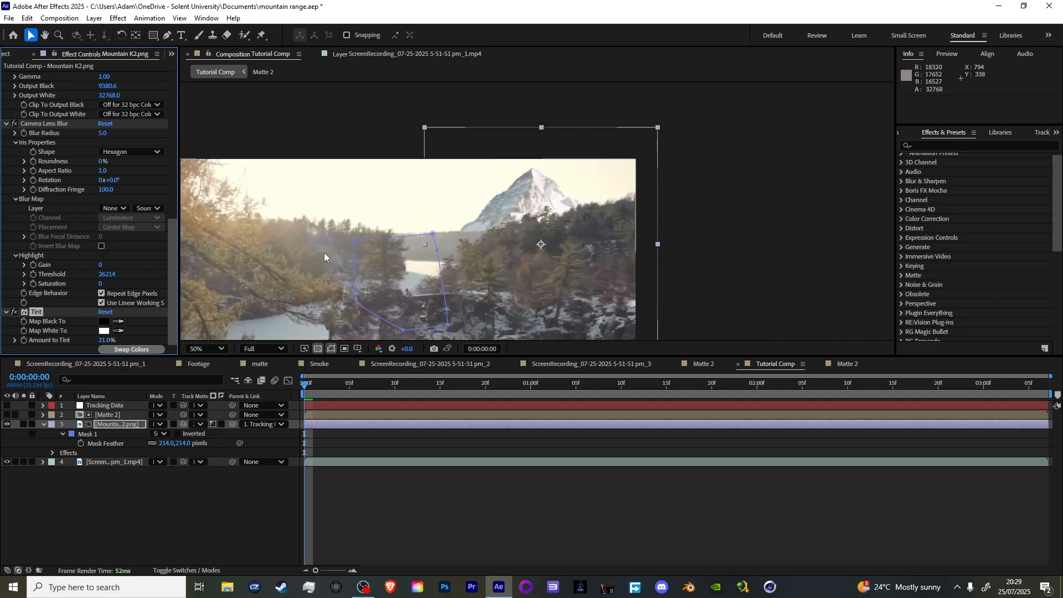
key("ctrl+s")
scroll(430, 209, "up", 4)
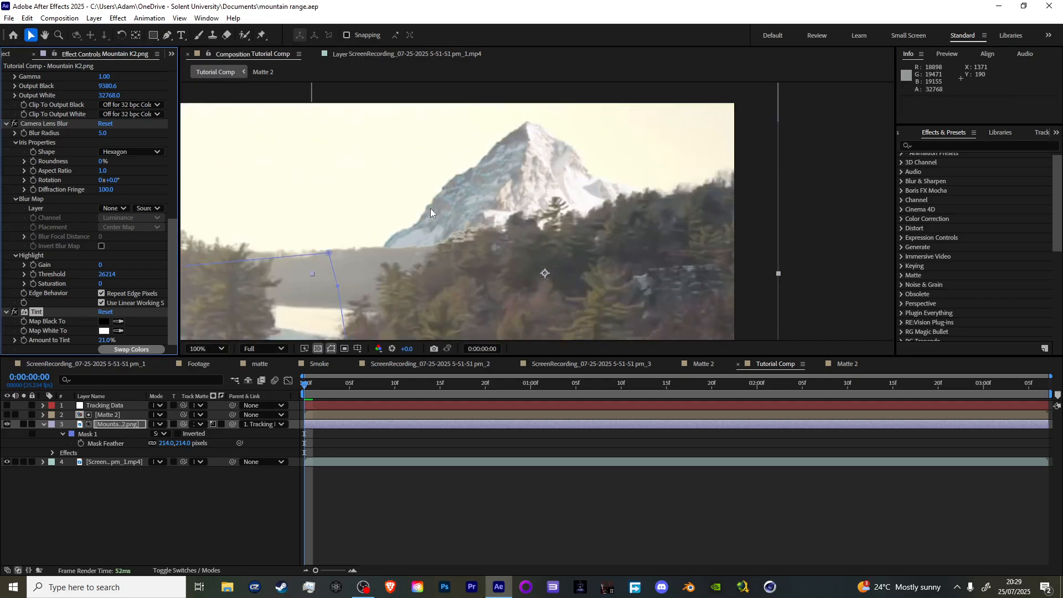
scroll(429, 216, "down", 2)
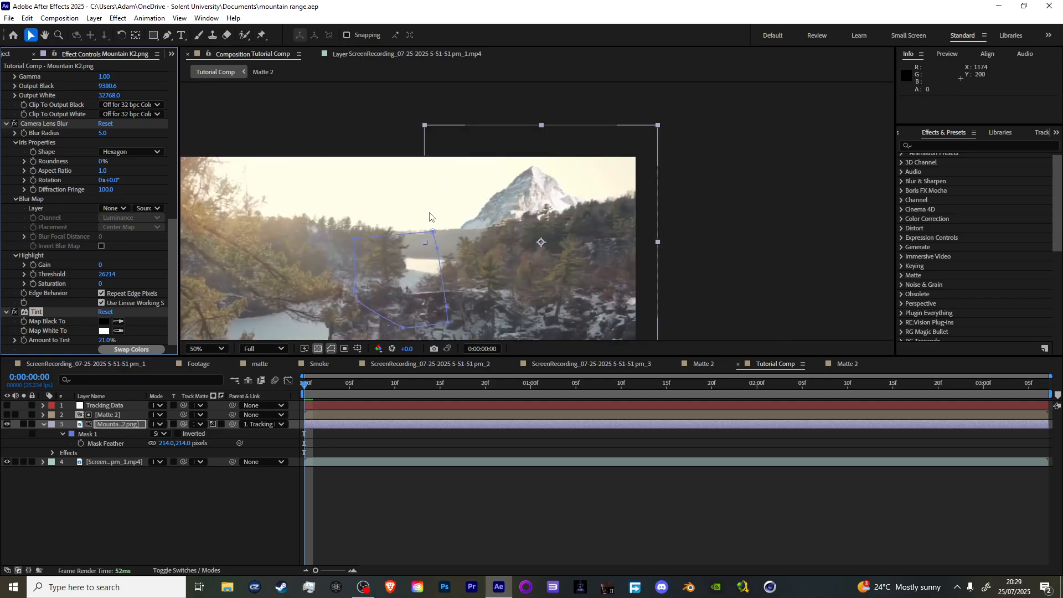
scroll(453, 237, "up", 4)
scroll(422, 224, "down", 2)
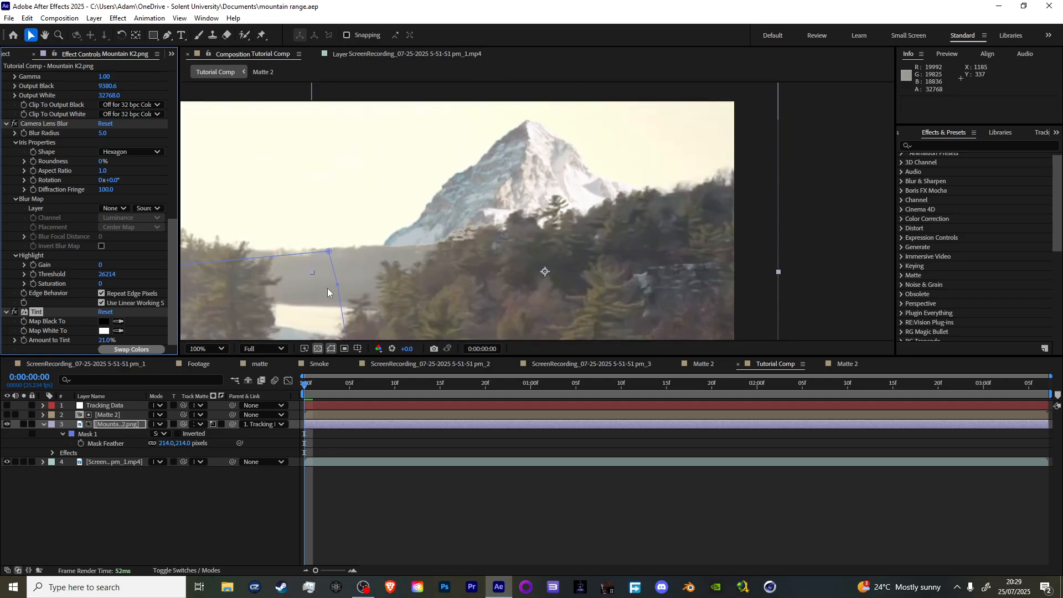
Add the 4096 x 1832 "Mountain Range.png lol.png" image to Tutorial Comp and shift it to about position 2232, 362
left_click(34, 55)
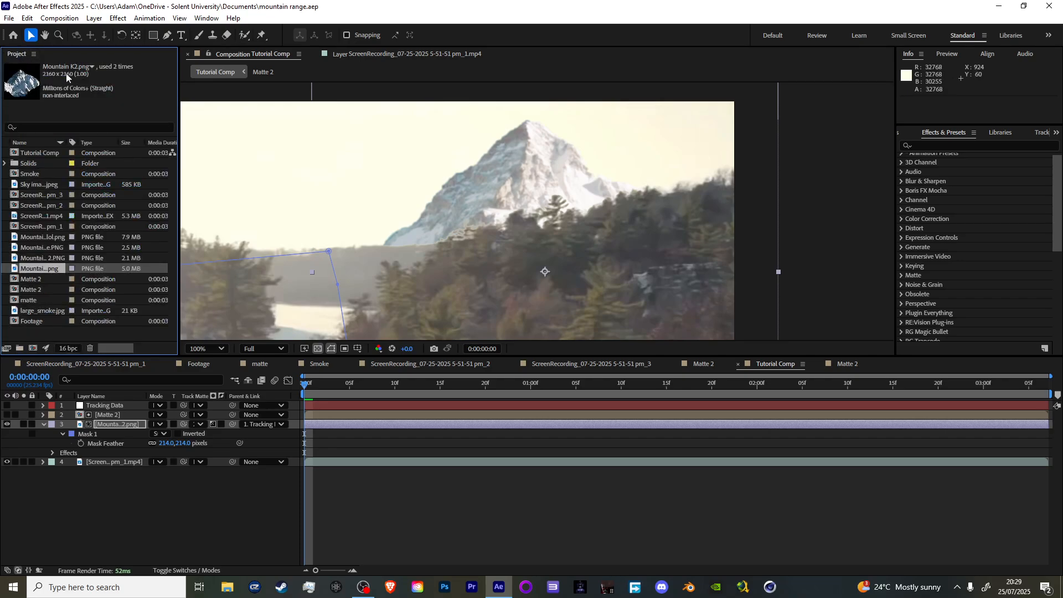
left_click(61, 312)
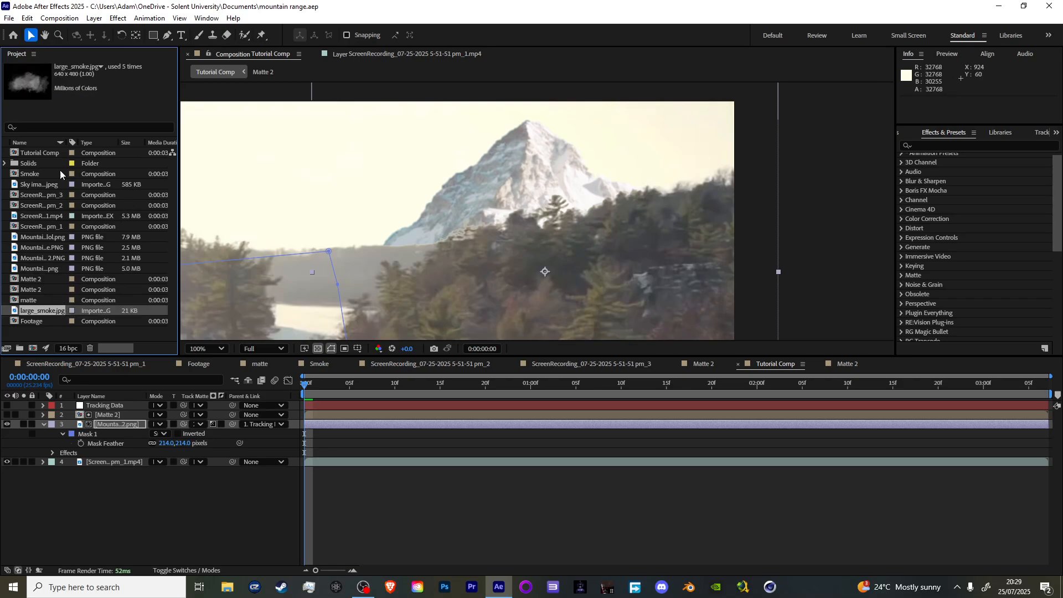
left_click(68, 257)
left_click(62, 238)
left_click(59, 246)
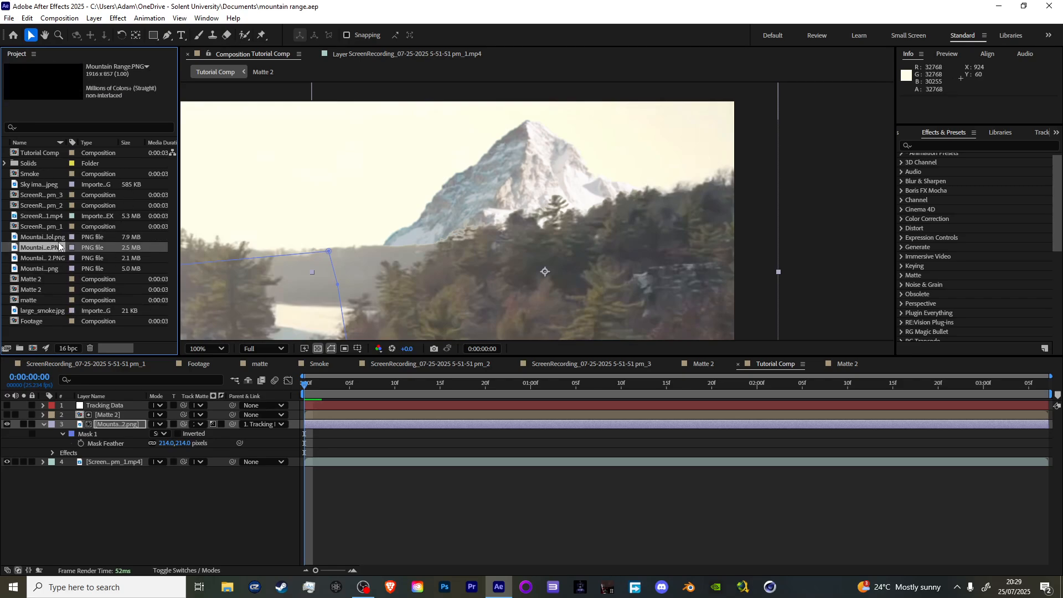
left_click(58, 239)
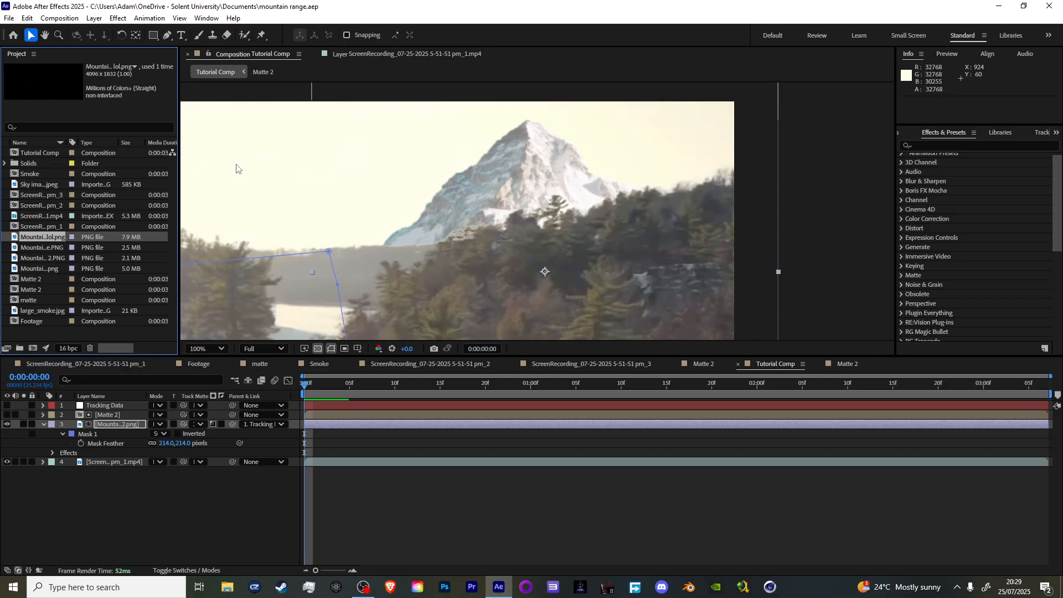
left_click_drag(42, 237, 490, 203)
scroll(490, 204, "down", 2)
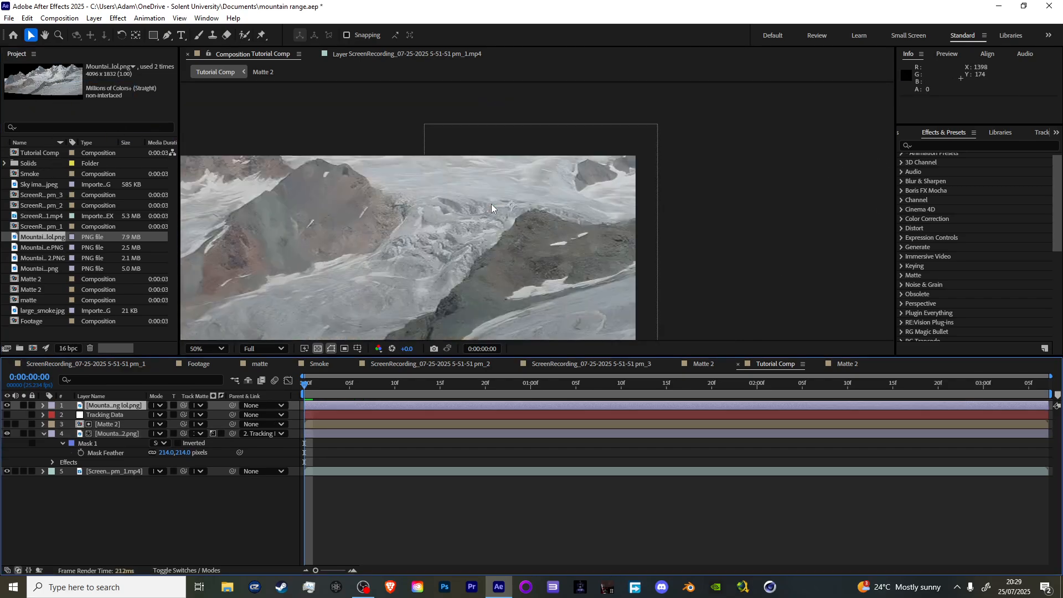
scroll(490, 204, "down", 2)
left_click_drag(534, 239, 639, 223)
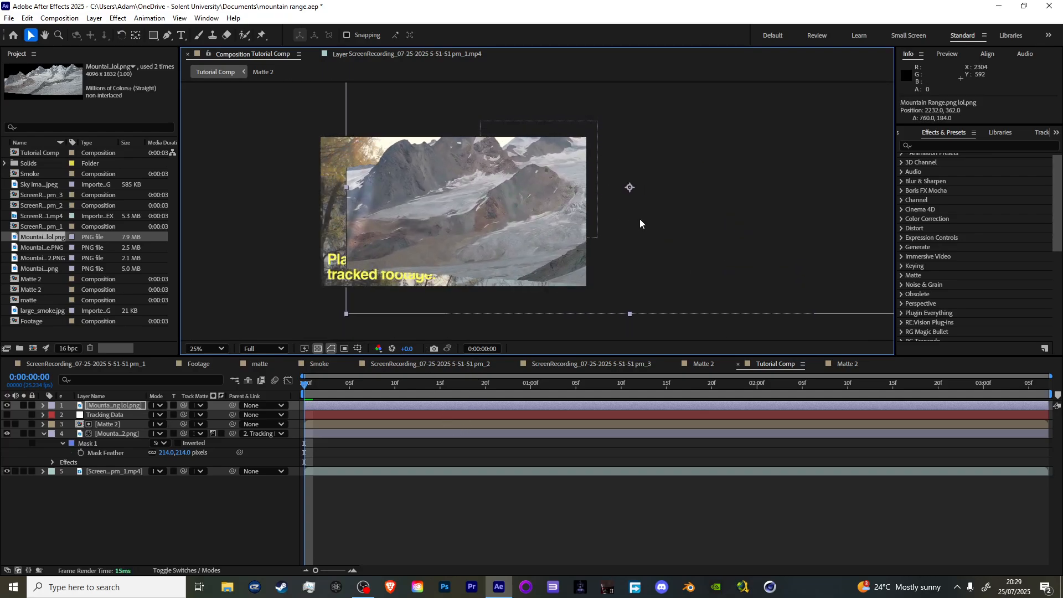
Draw an eight-point Pen tool mask around the mountain range image's hard left edge
left_click(166, 34)
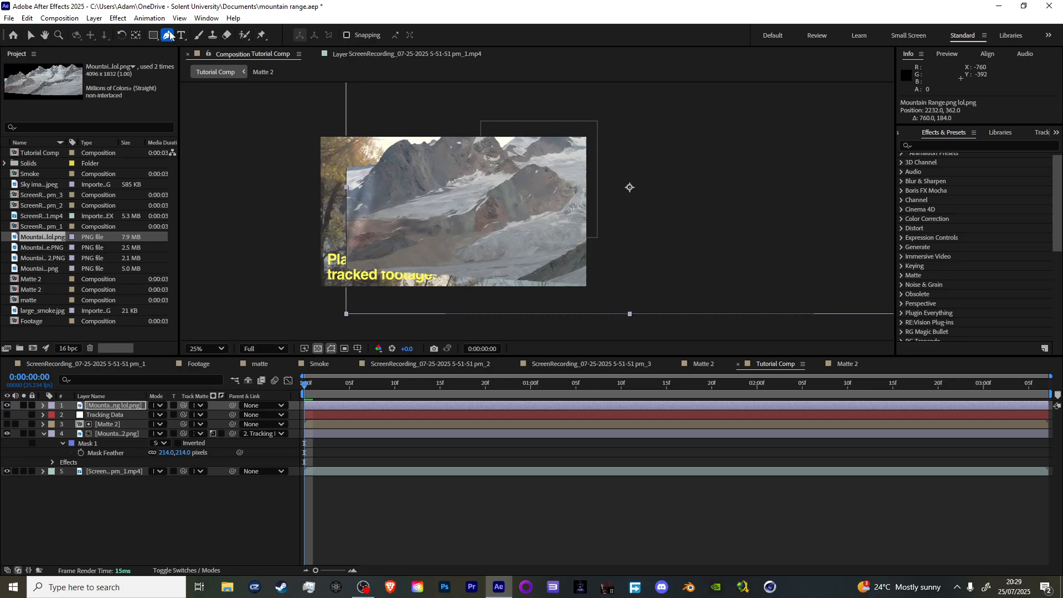
left_click(367, 156)
left_click(376, 173)
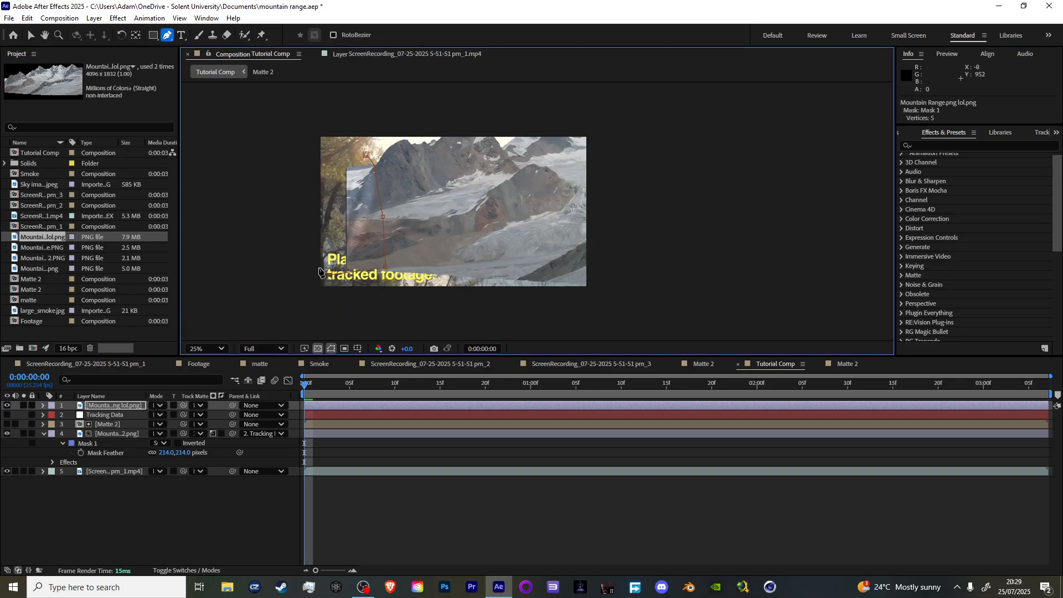
left_click(319, 179)
left_click(342, 162)
left_click(366, 156)
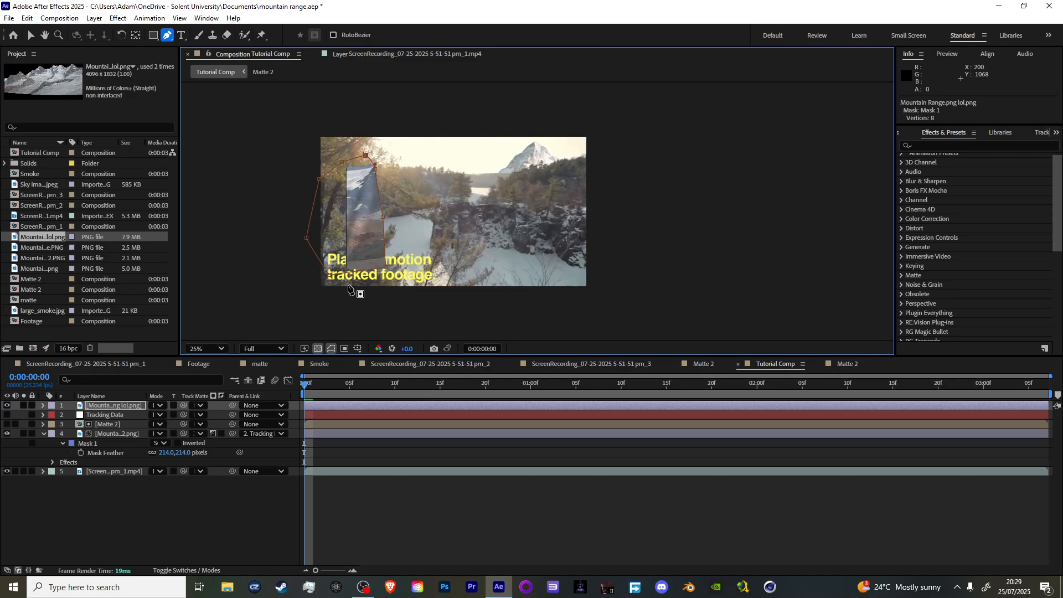
Set the mountain range layer's Mask 1 to Subtract with a feather of 122 pixels
left_click(128, 405)
key("m")
key("m")
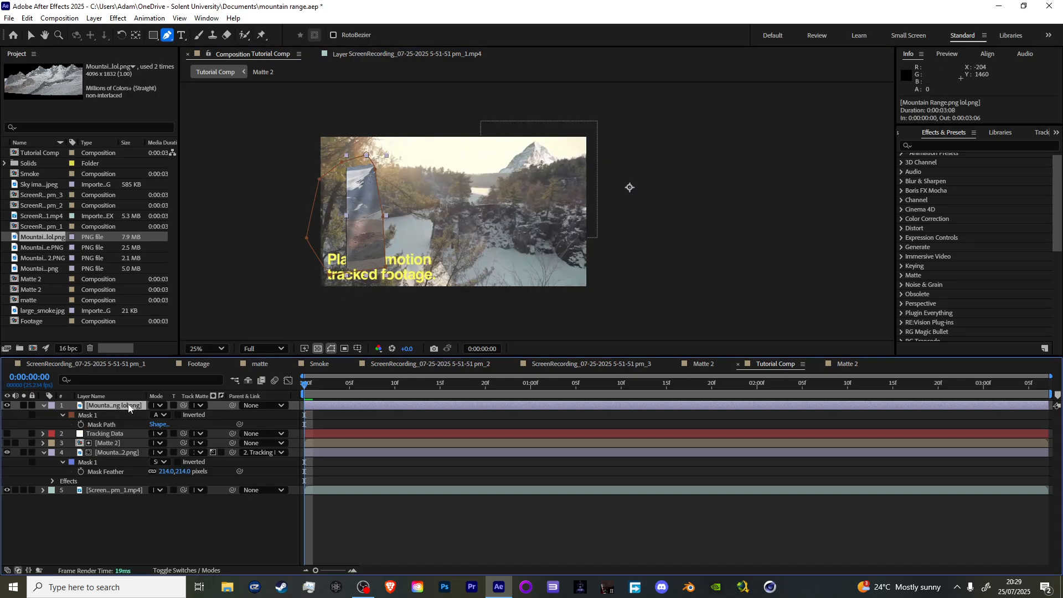
left_click(160, 418)
left_click(169, 453)
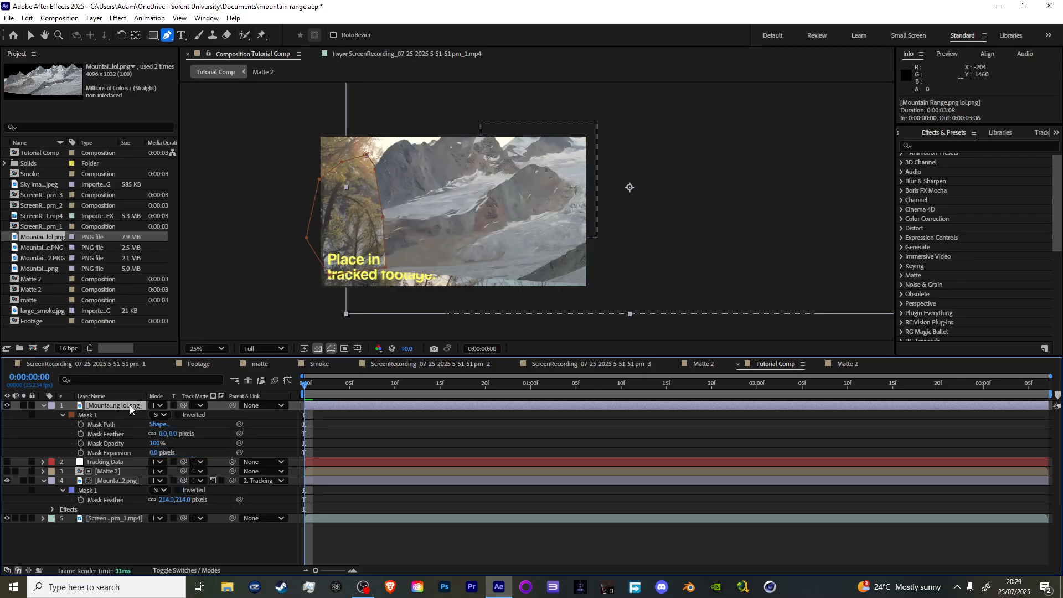
key("f")
left_click_drag(166, 424, 230, 431)
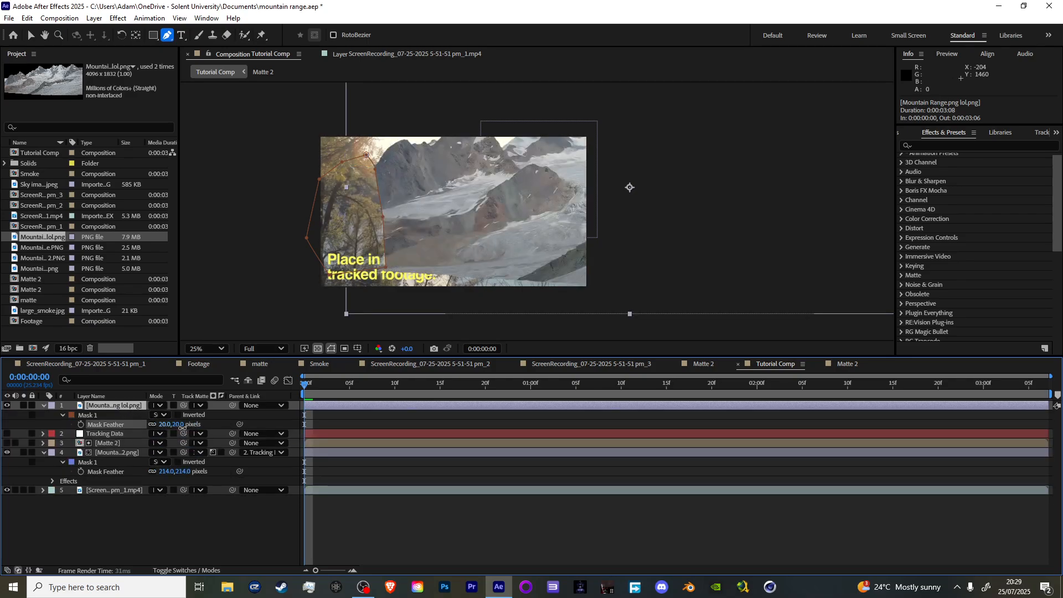
left_click(256, 517)
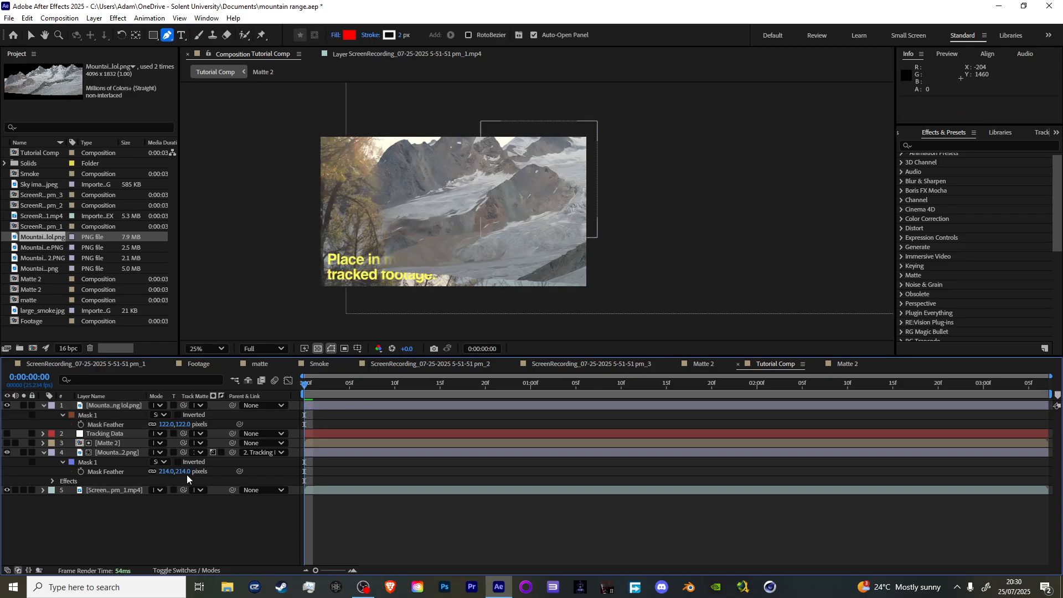
Place the mountain range layer directly below Matte 2 and assign Matte 2 as its track matte
left_click_drag(111, 407, 114, 448)
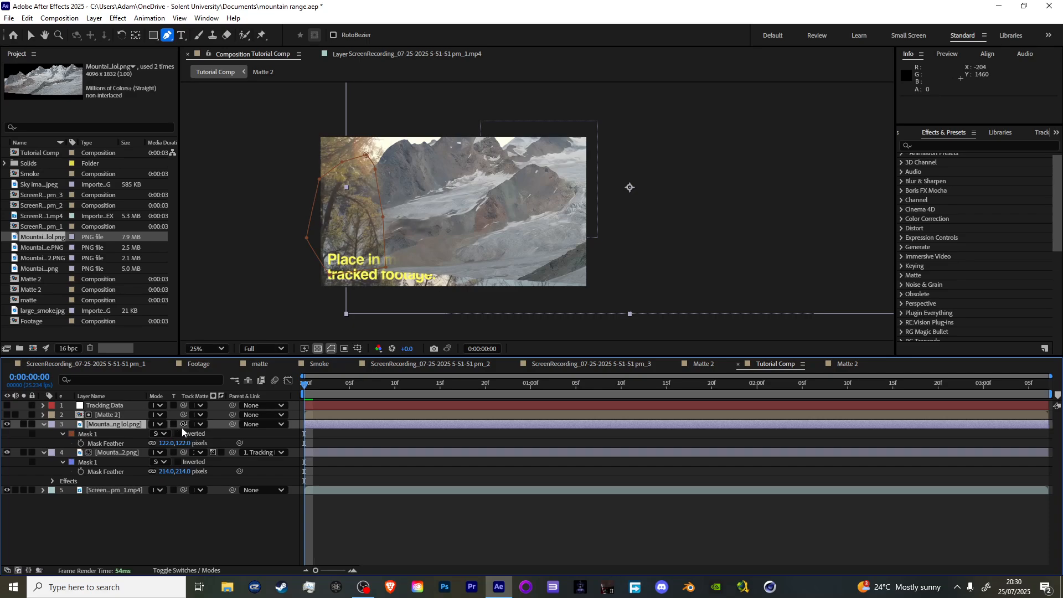
left_click_drag(183, 424, 105, 414)
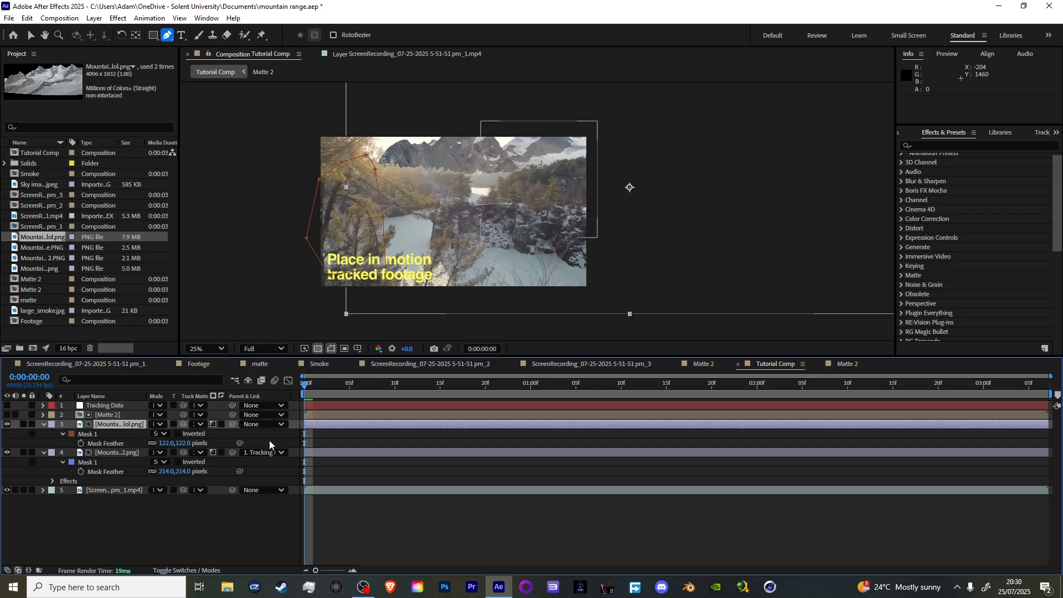
Move the mountain range layer to about position -816, 954 so its peaks rise beside the existing mountain
left_click(31, 35)
scroll(581, 197, "down", 2)
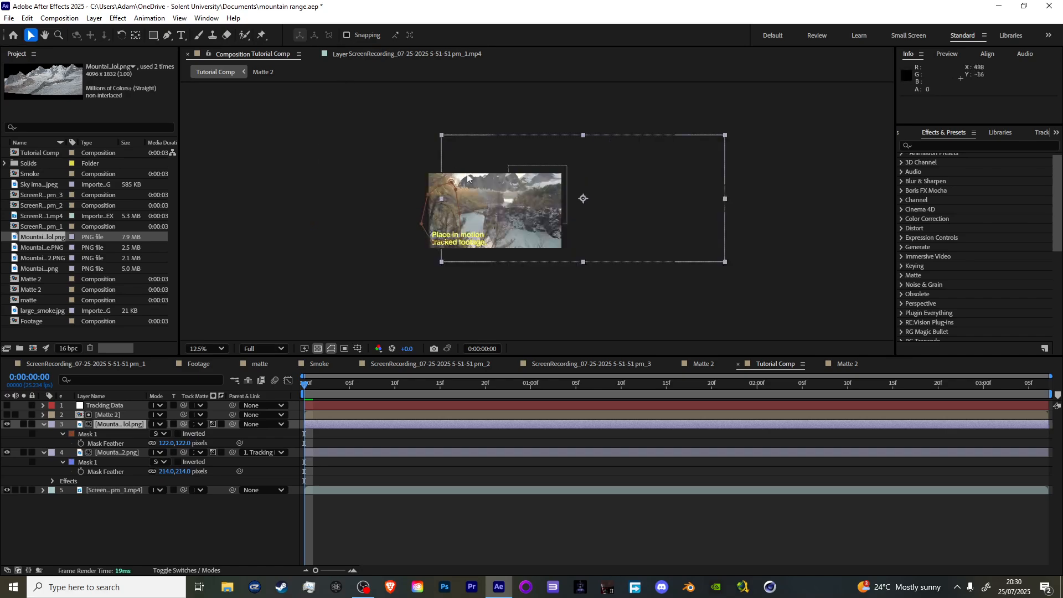
left_click_drag(593, 195, 400, 237)
key("period")
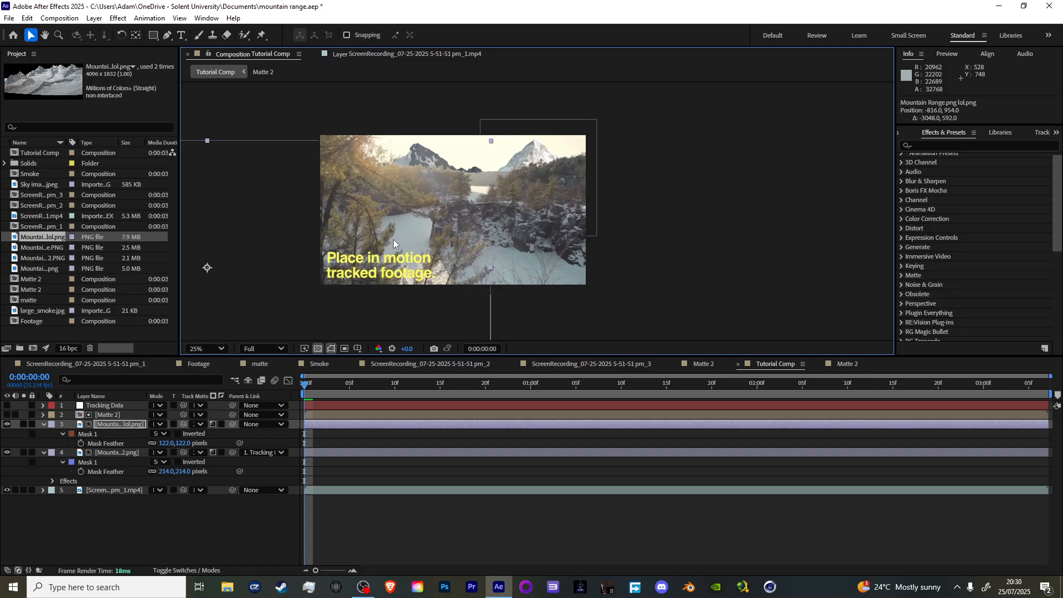
Scale the mountain range layer to 62% and reposition it at about 40, 610 behind the trees
key("s")
left_click(166, 433)
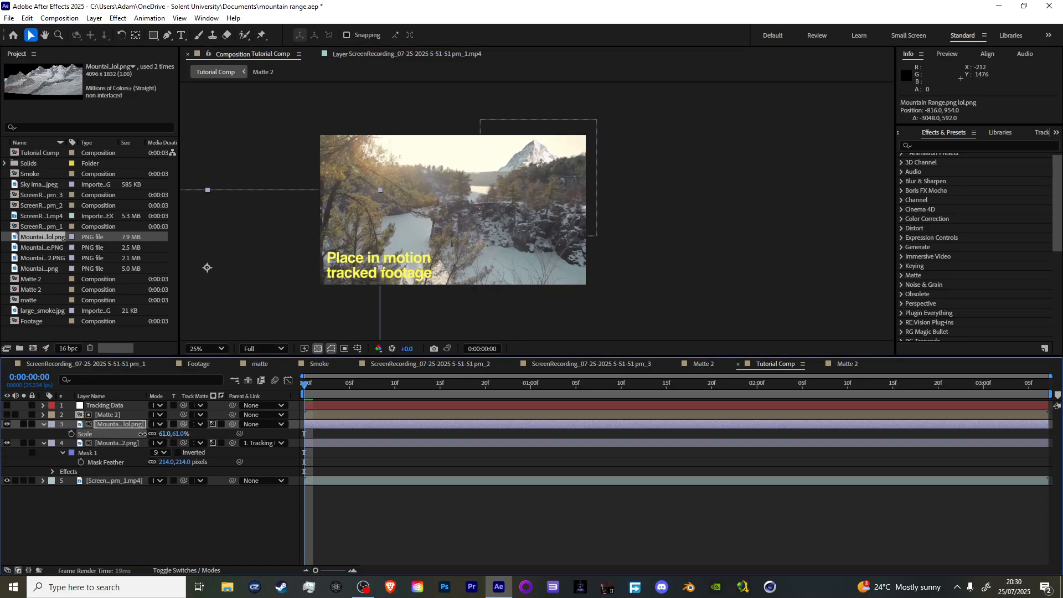
type("62")
key("Return")
left_click_drag(374, 242, 392, 250)
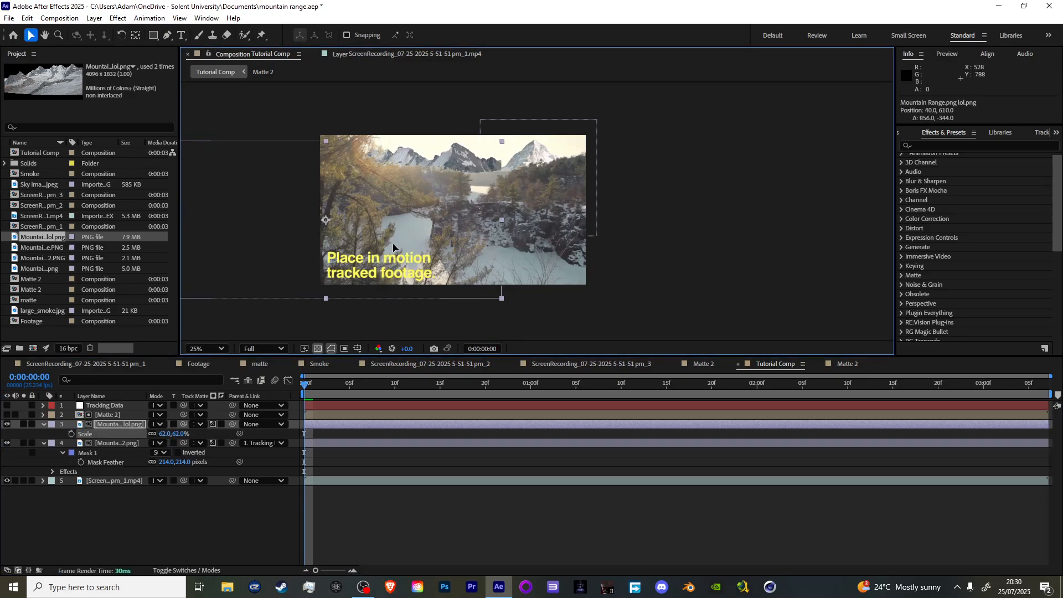
Set the mountain range layer to No Matte and reposition it so its right edge lies within the frame
left_click_drag(475, 213, 388, 138)
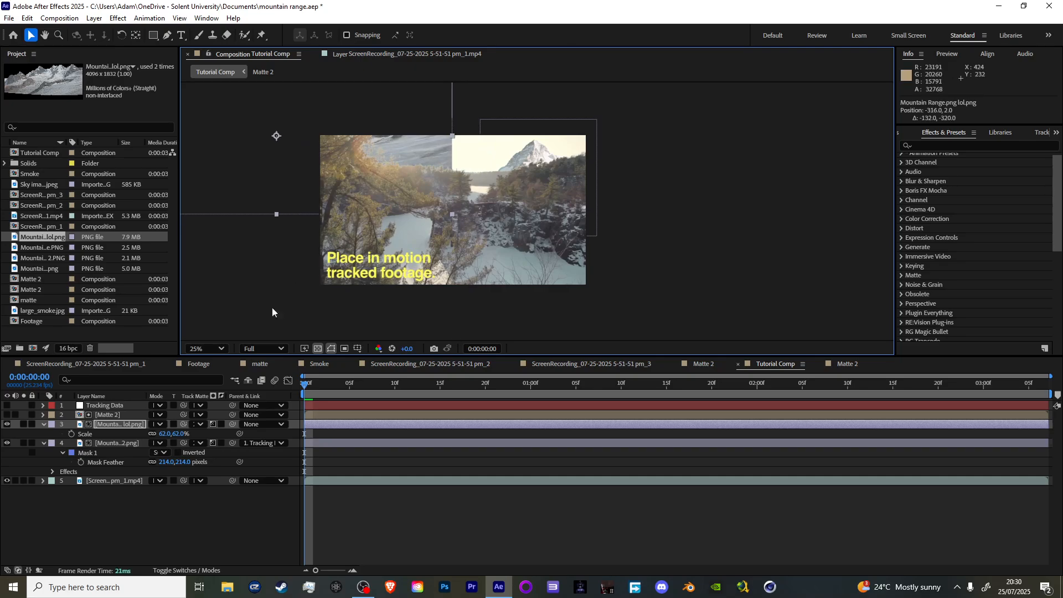
left_click(214, 426)
left_click(199, 424)
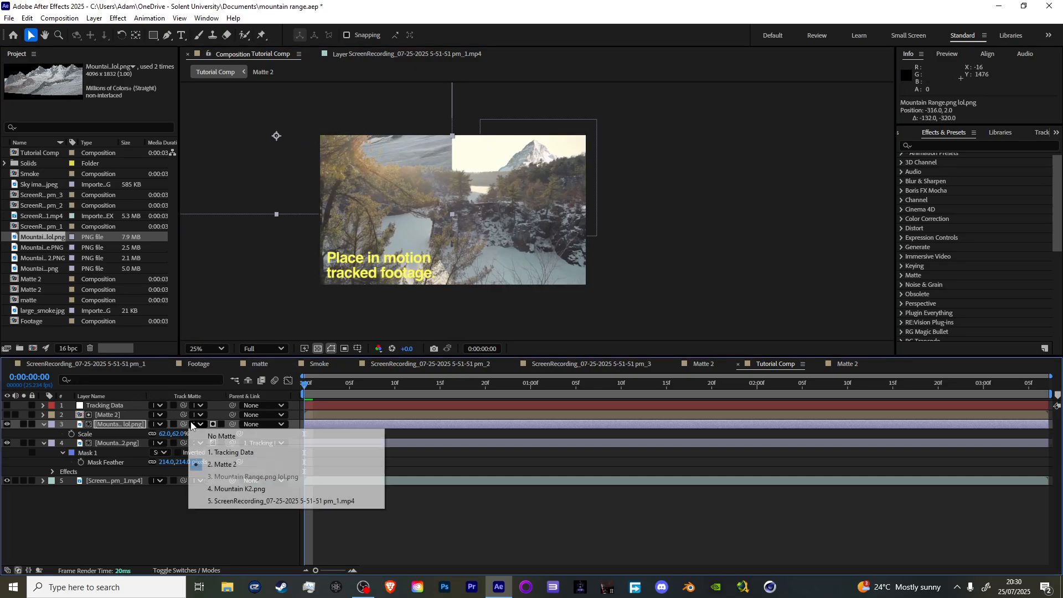
left_click(232, 435)
left_click_drag(386, 188, 454, 260)
Draw a second eight-point Pen tool mask around the mountain range image's hard right edge
left_click(168, 35)
left_click(502, 140)
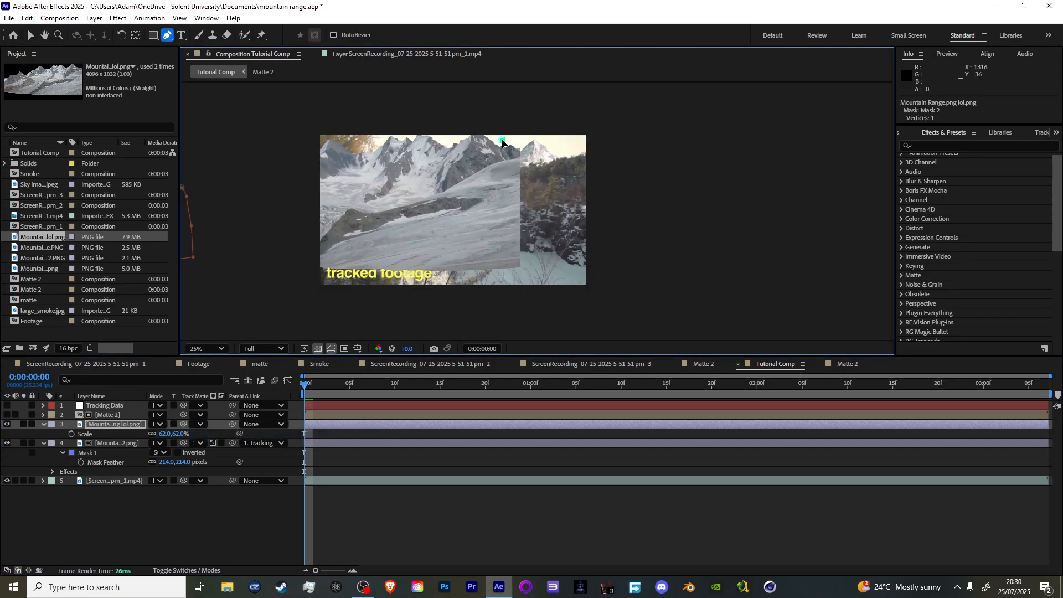
left_click(517, 149)
left_click(534, 224)
left_click(513, 275)
left_click(471, 268)
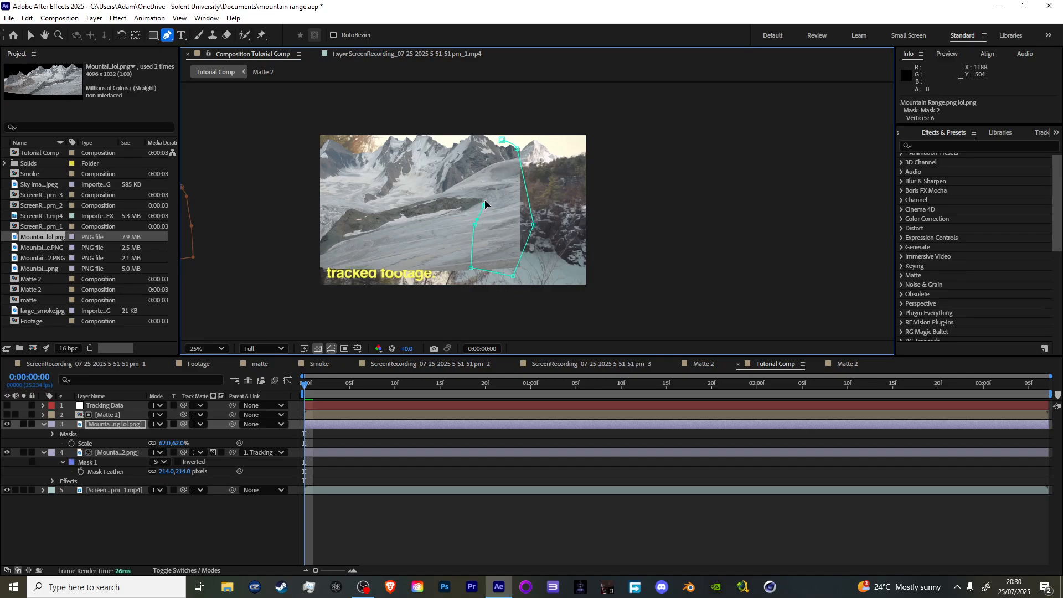
left_click(502, 141)
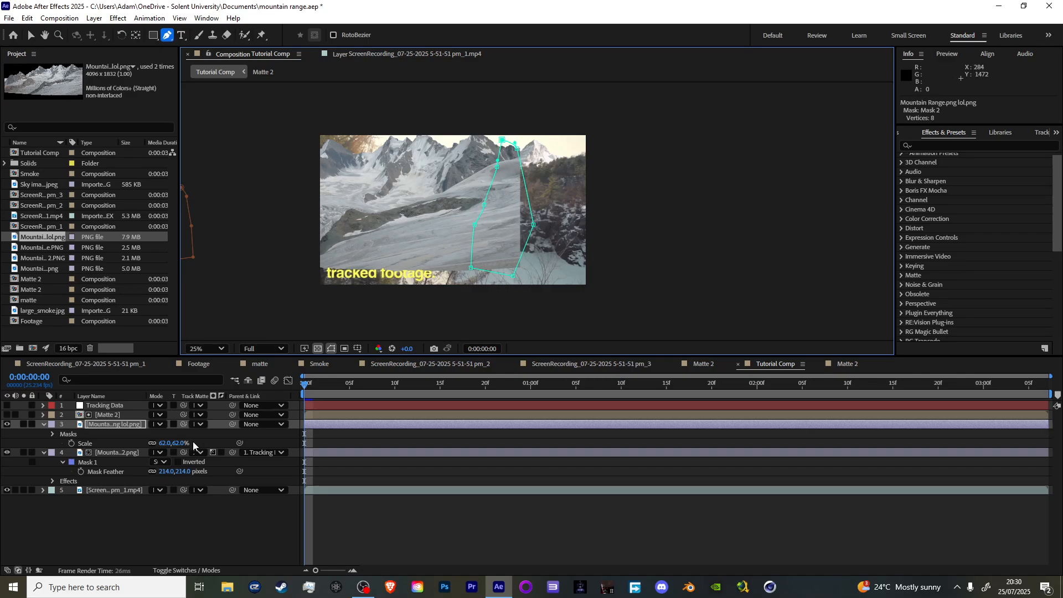
Set the mountain range layer's Mask 2 to Subtract with a feather of 129 pixels
left_click(117, 424)
key("m")
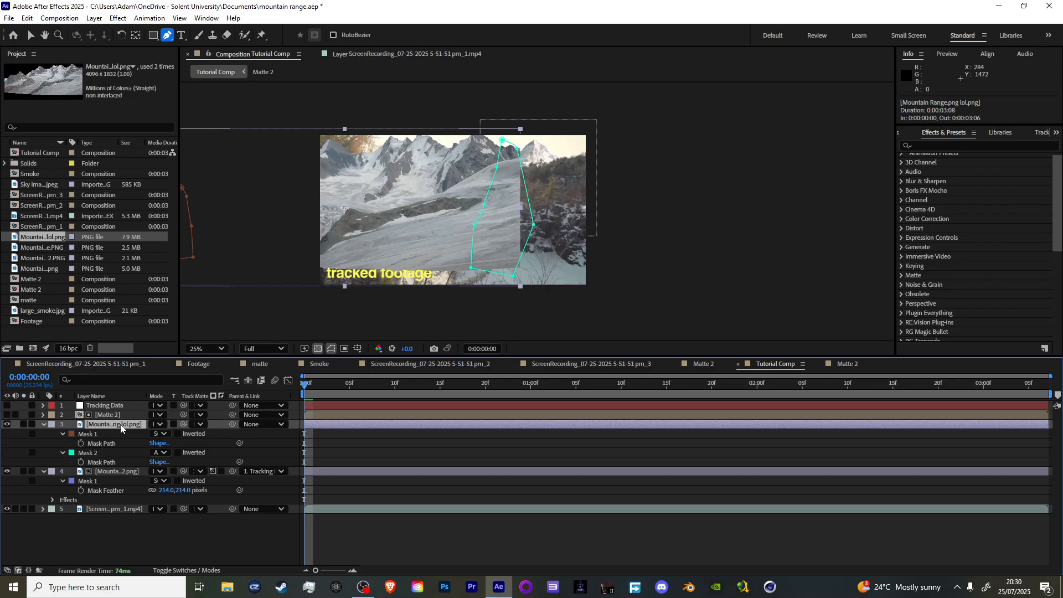
left_click(161, 453)
left_click(168, 488)
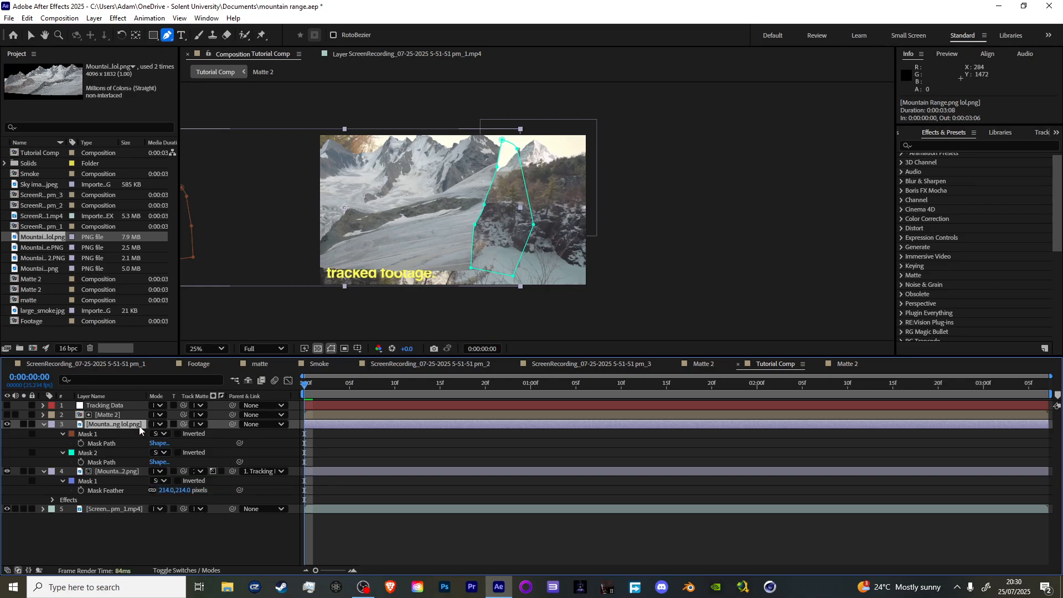
key("f")
left_click_drag(166, 462, 247, 474)
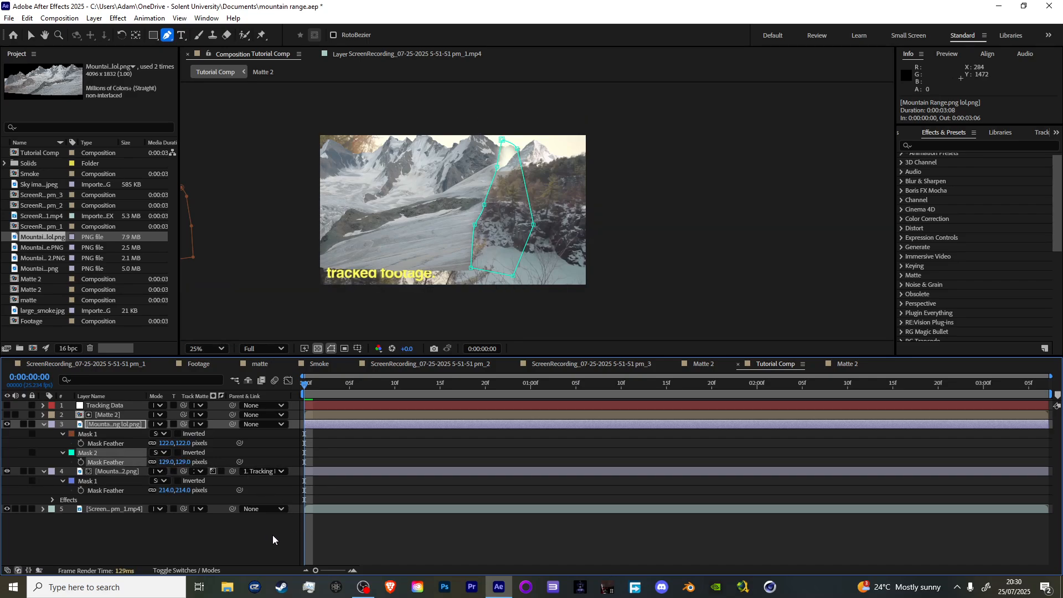
Widen Mask 2 by pulling its two lower right points outward, well past the image's right edge
left_click(534, 225)
left_click_drag(534, 225, 563, 226)
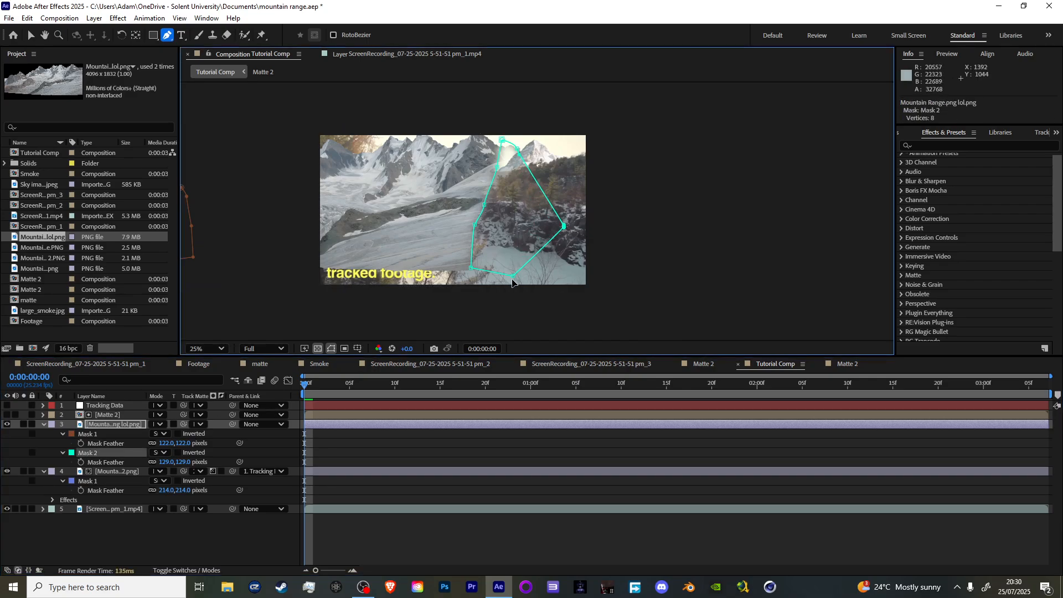
left_click_drag(513, 275, 545, 286)
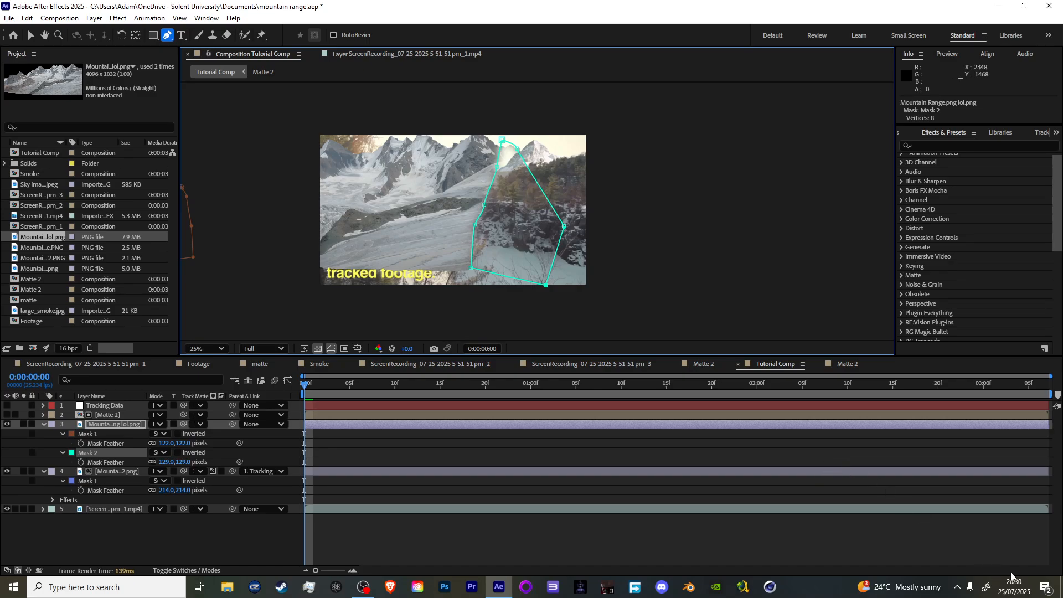
left_click(1049, 588)
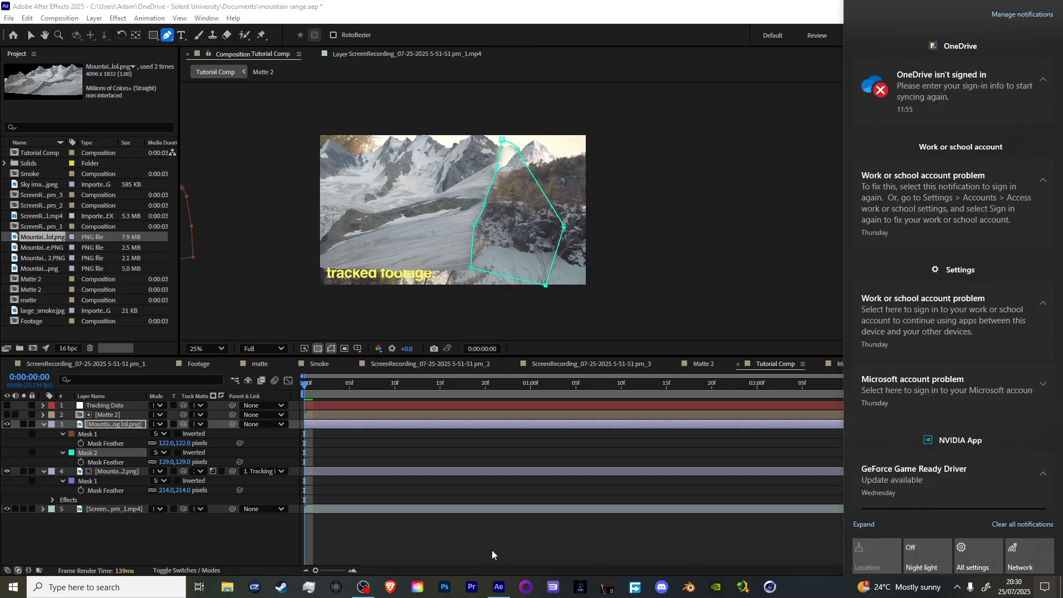
left_click(264, 537)
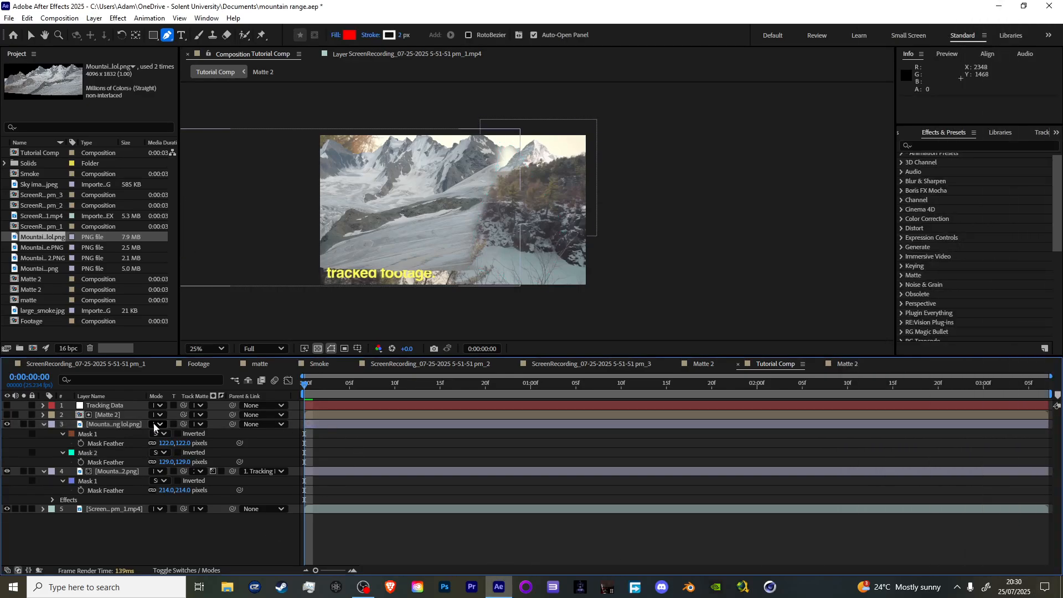
Select the mountain range layer and reassign Matte 2 as its track matte
scroll(447, 213, "down", 1)
key("v")
left_click(394, 223)
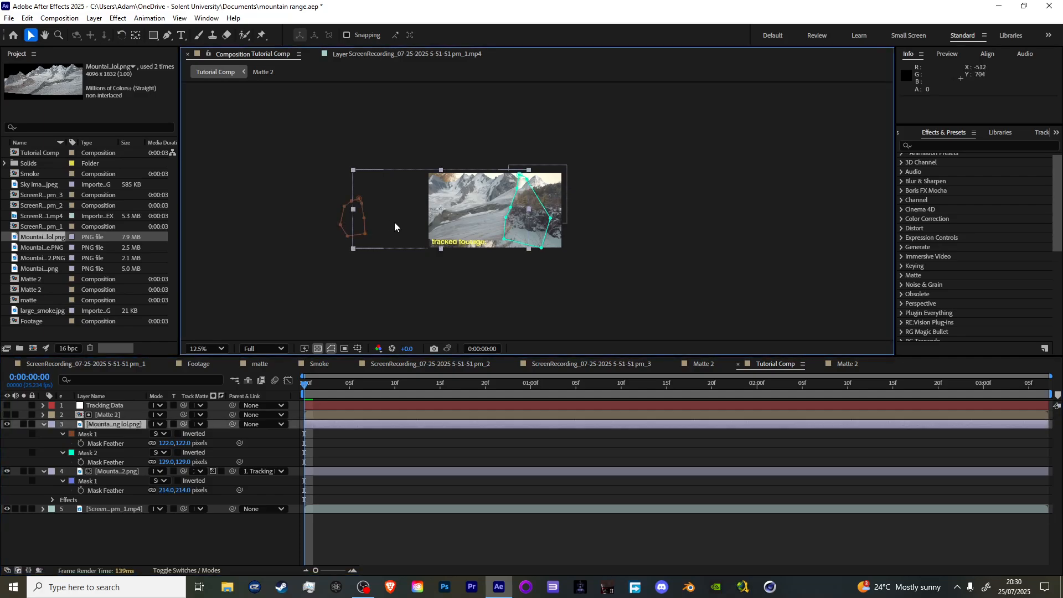
left_click(194, 424)
left_click(216, 462)
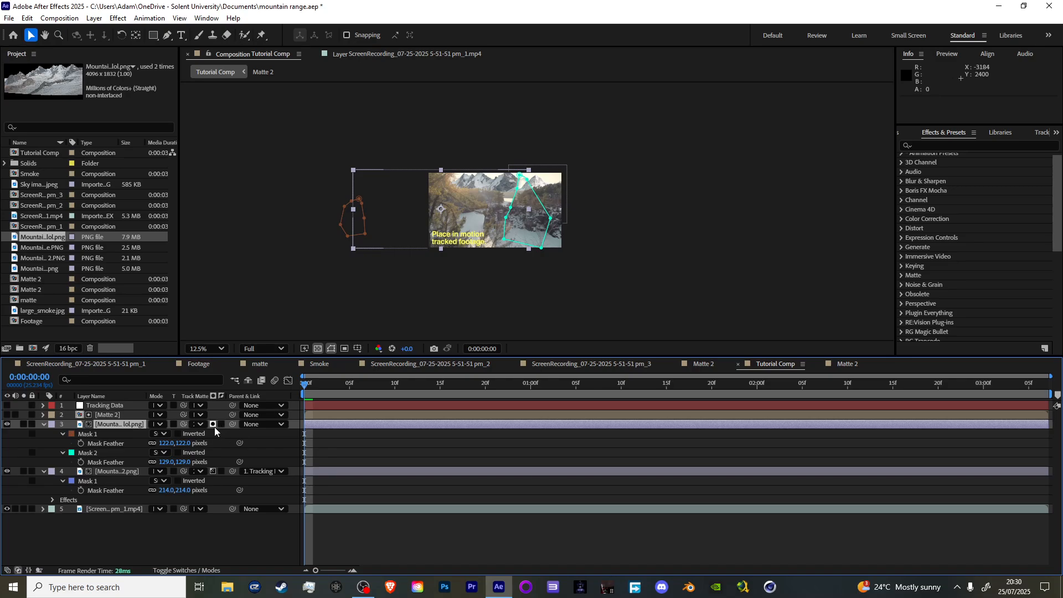
Lower the mountain range layer toward the horizon and stack it beneath the Mountain K2 layer
scroll(400, 329, "up", 1)
left_click_drag(318, 234, 314, 257)
left_click_drag(128, 426, 127, 479)
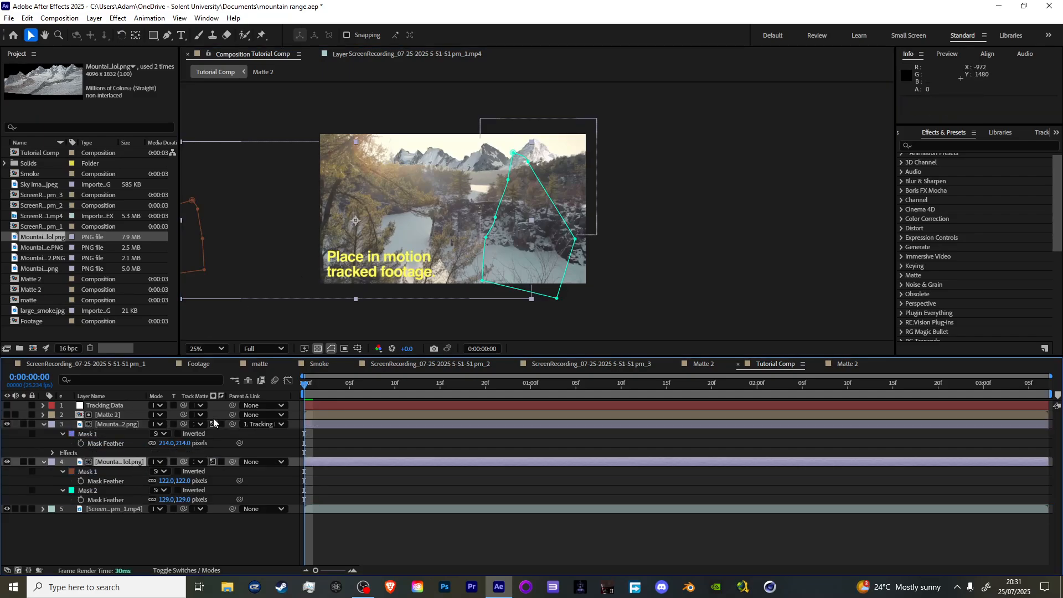
Move the mountain range layer to about position 316, 574 and scale it down to about 37%
left_click_drag(192, 272, 235, 277)
key("s")
left_click_drag(166, 472, 155, 474)
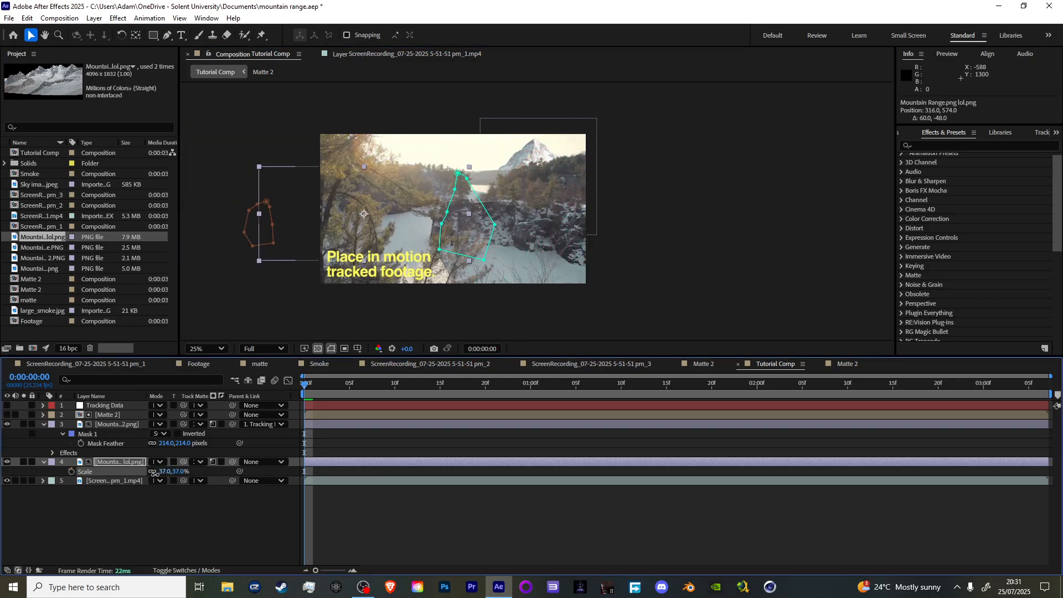
Move the mountain range layer up to about position 704, 406 so its ridge meets the distant tree line
left_click_drag(299, 270, 342, 218)
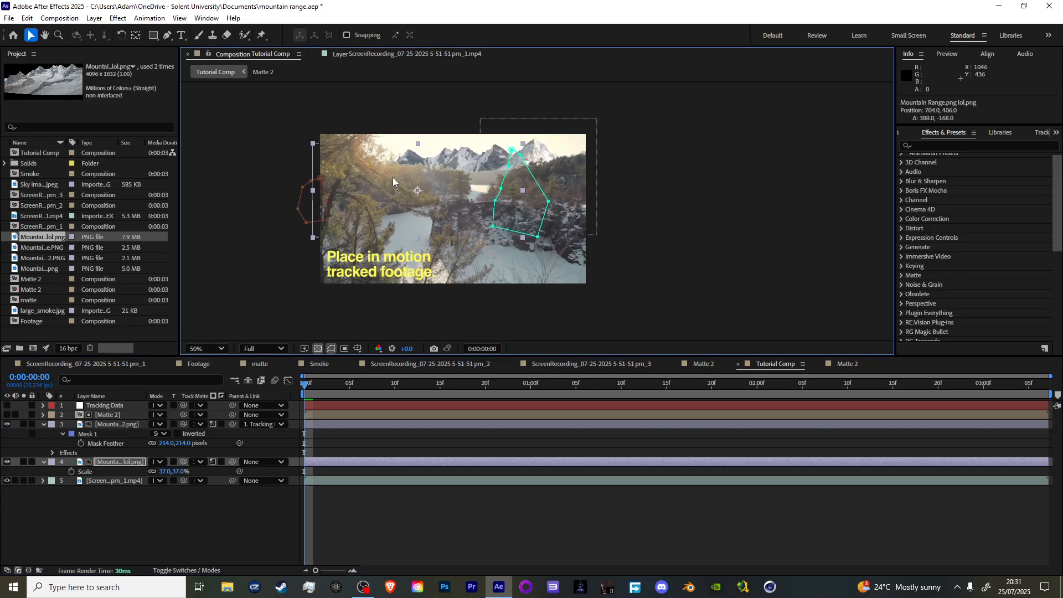
scroll(393, 181, "up", 4)
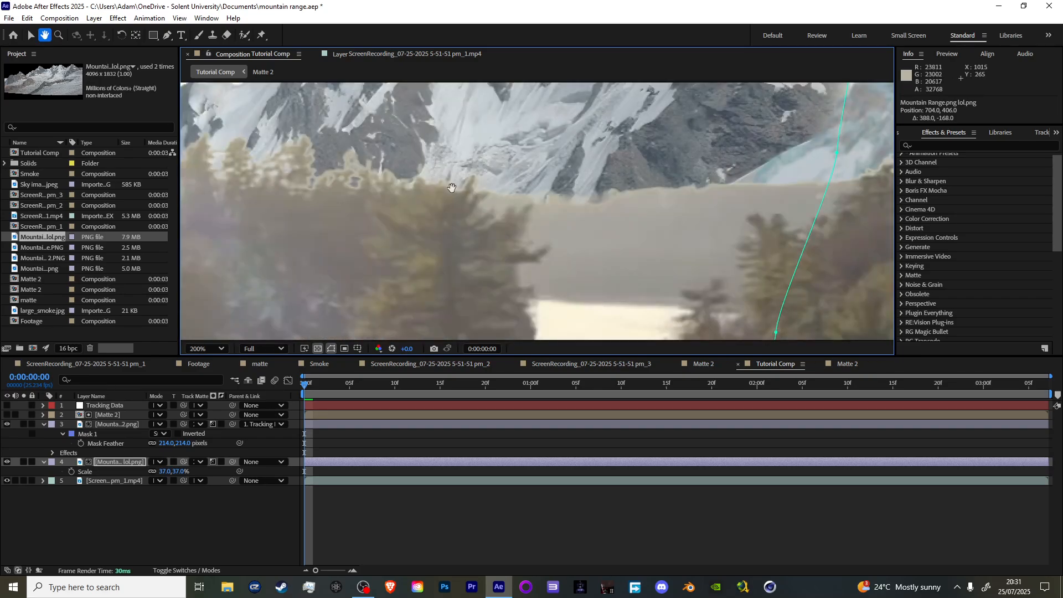
scroll(452, 188, "down", 4)
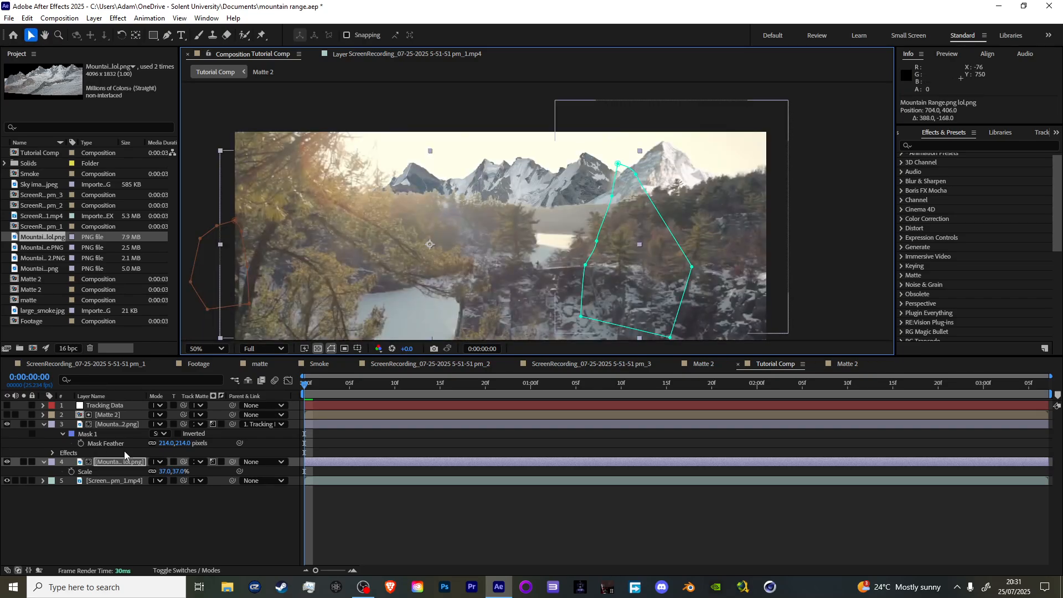
Apply the Curves effect to the mountain range layer and raise the RGB curve with shadow and midtone points to brighten it
key("ctrl+space")
type("curves")
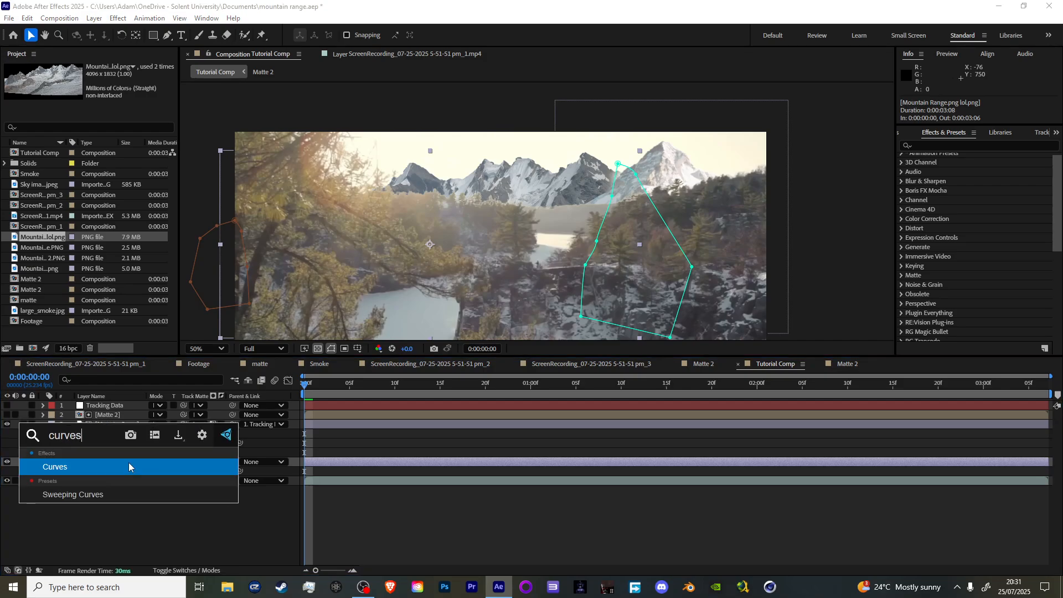
key("Return")
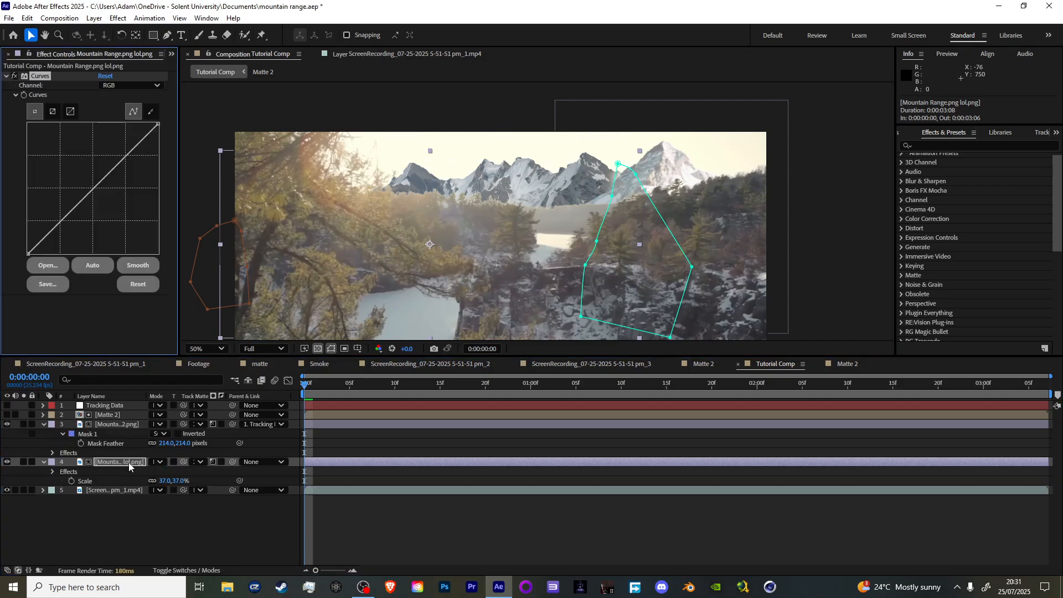
left_click_drag(92, 212, 83, 177)
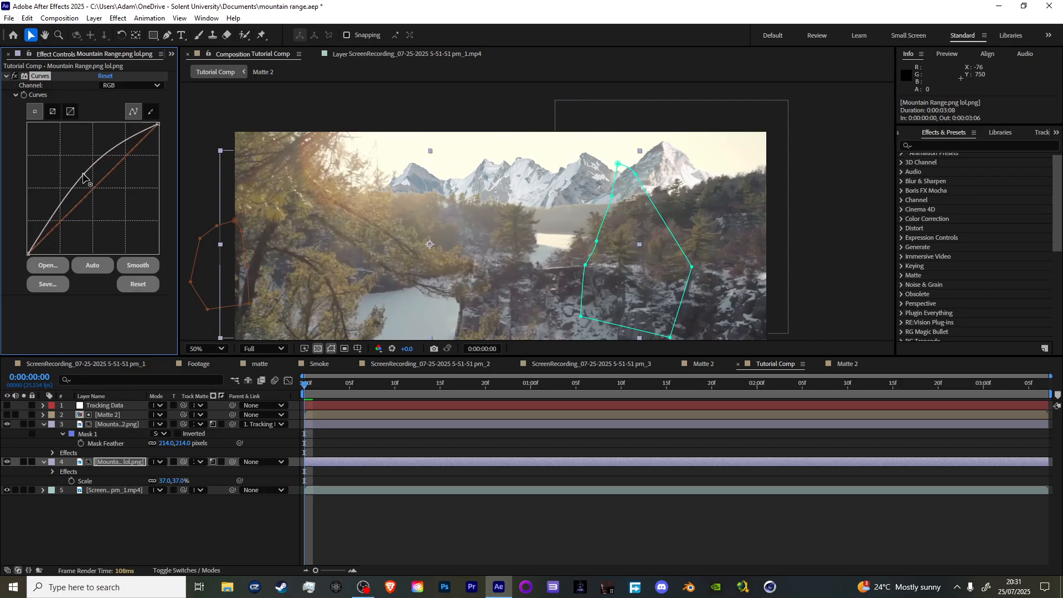
left_click(58, 209)
left_click_drag(84, 176, 85, 171)
Fine-tune the layer's Red, Green and Blue channel curves, raising red slightly and lowering blue slightly in the midtones
left_click(137, 85)
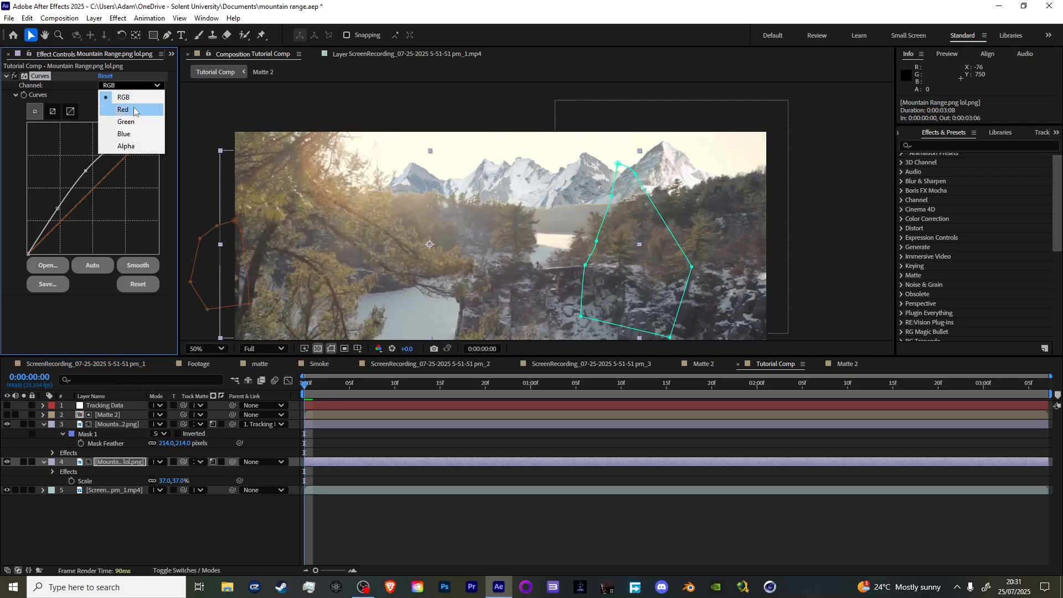
left_click(119, 109)
left_click_drag(101, 181, 100, 177)
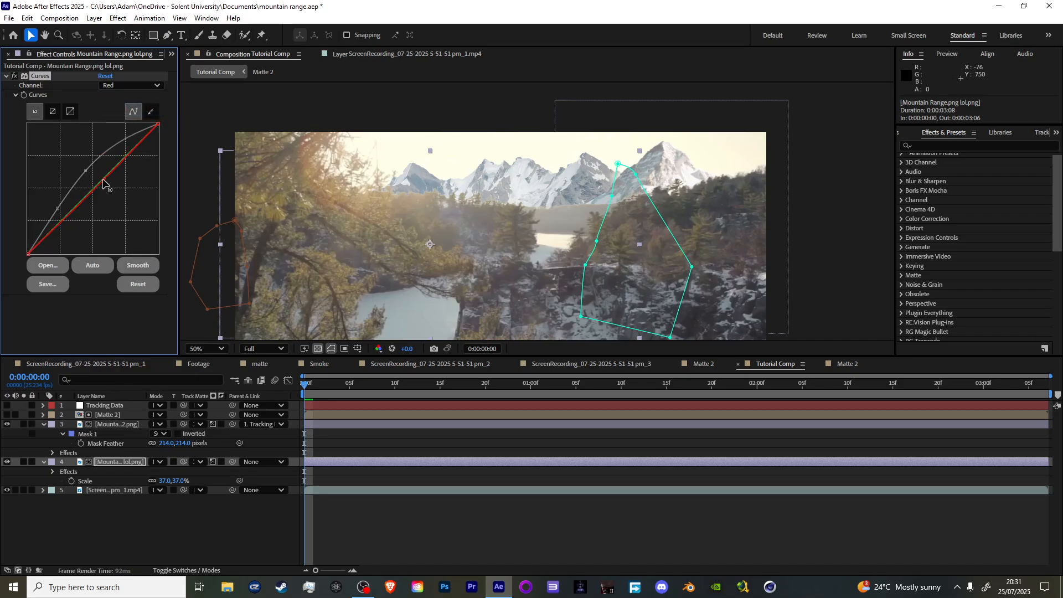
left_click(125, 86)
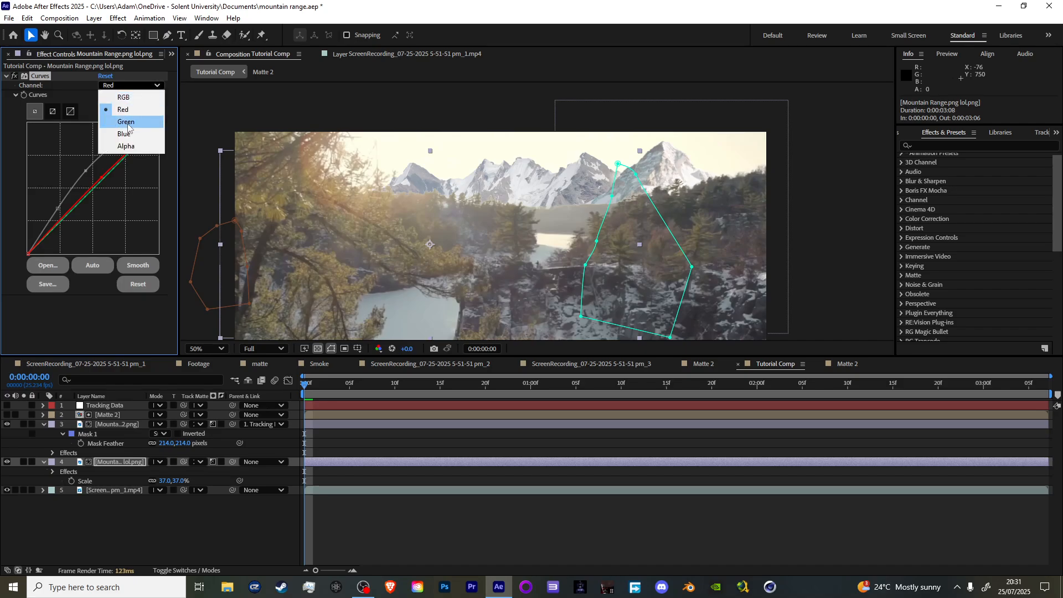
left_click(130, 122)
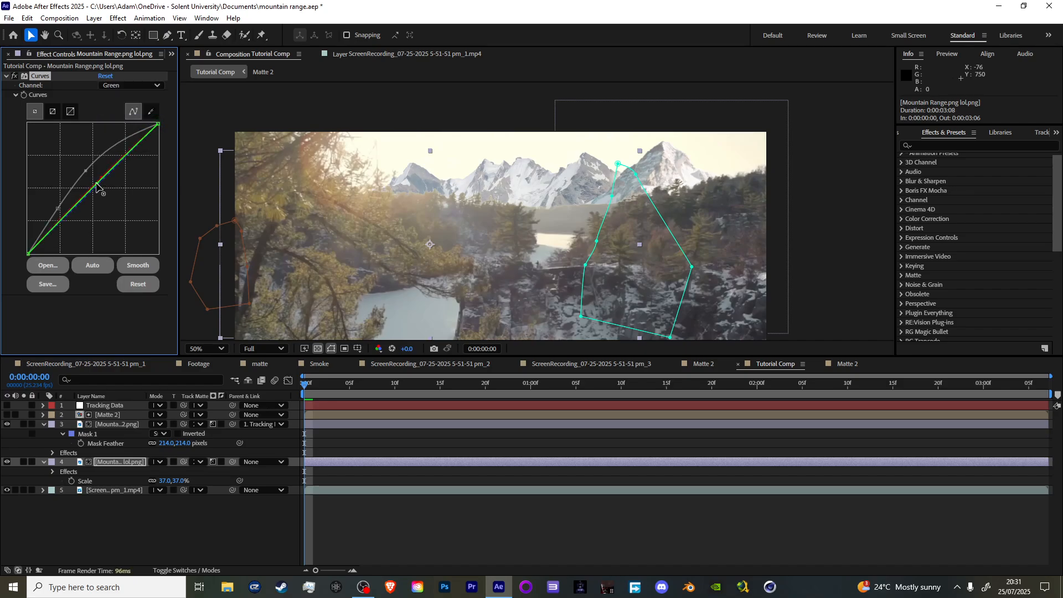
left_click(130, 85)
left_click(130, 132)
Apply Levels to the mountain range layer and raise Output Black to about 8995 to haze its shadows
key("period")
key("ctrl+space")
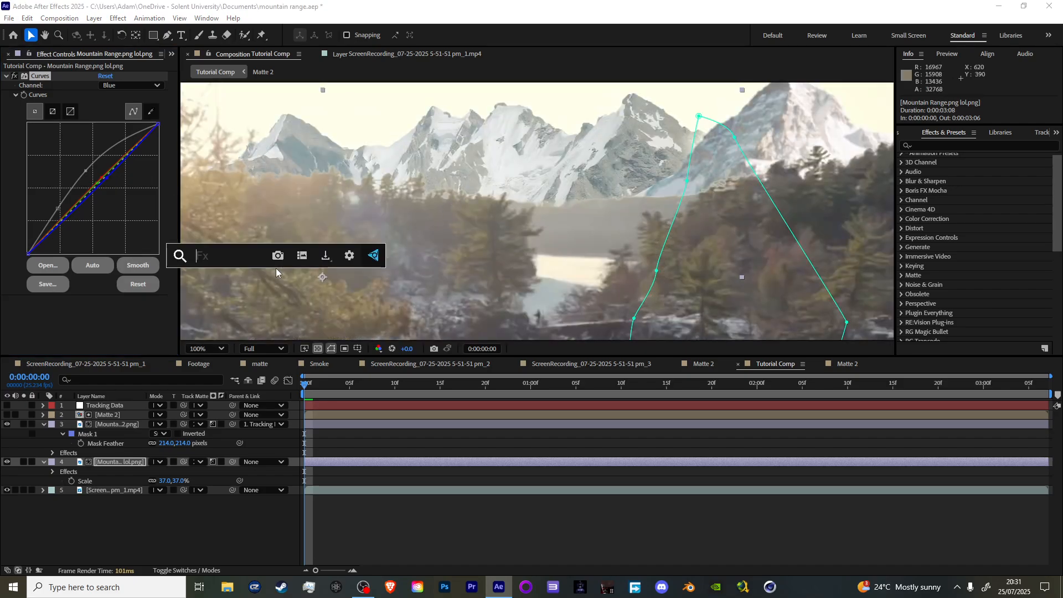
type("lec")
key("BackSpace")
type("vels")
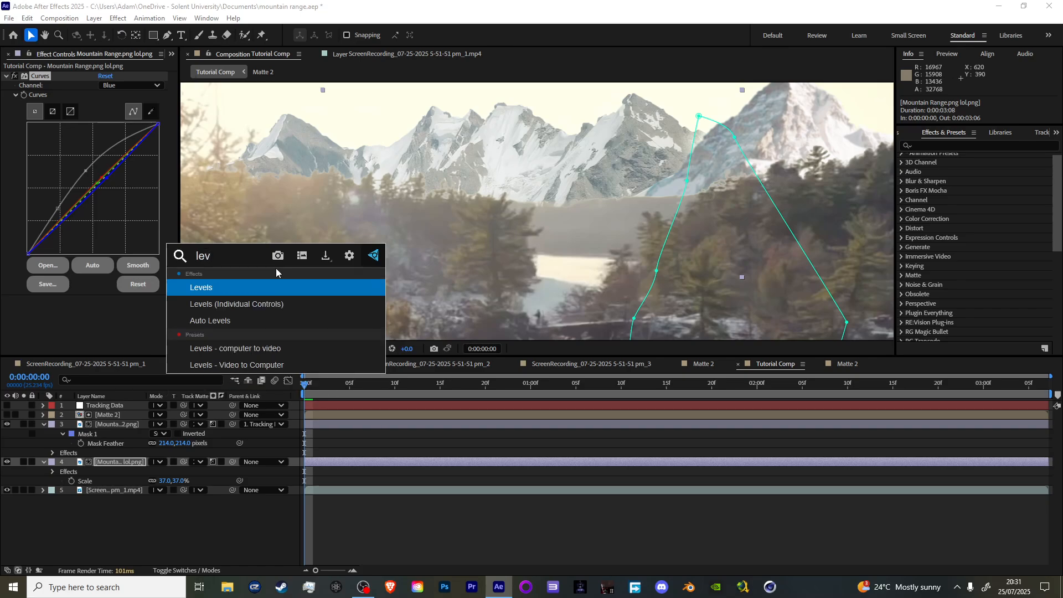
key("Return")
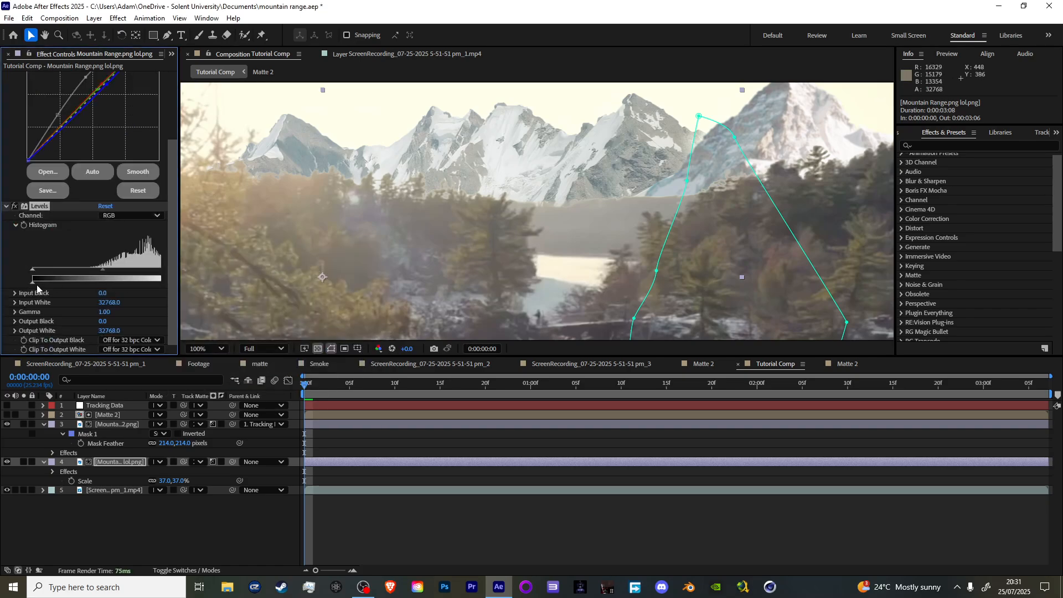
left_click_drag(33, 284, 72, 285)
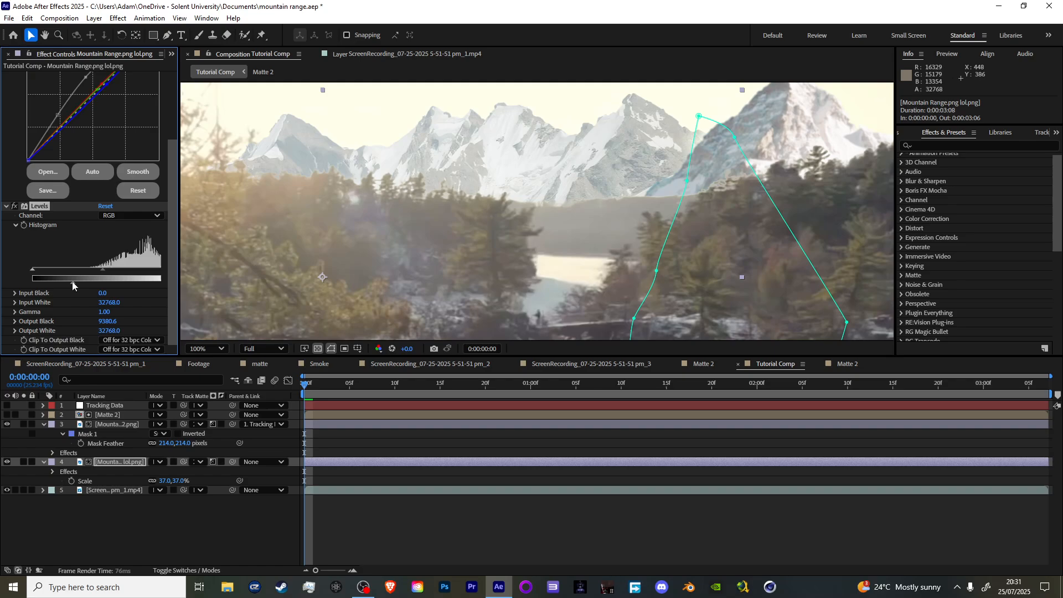
key("comma")
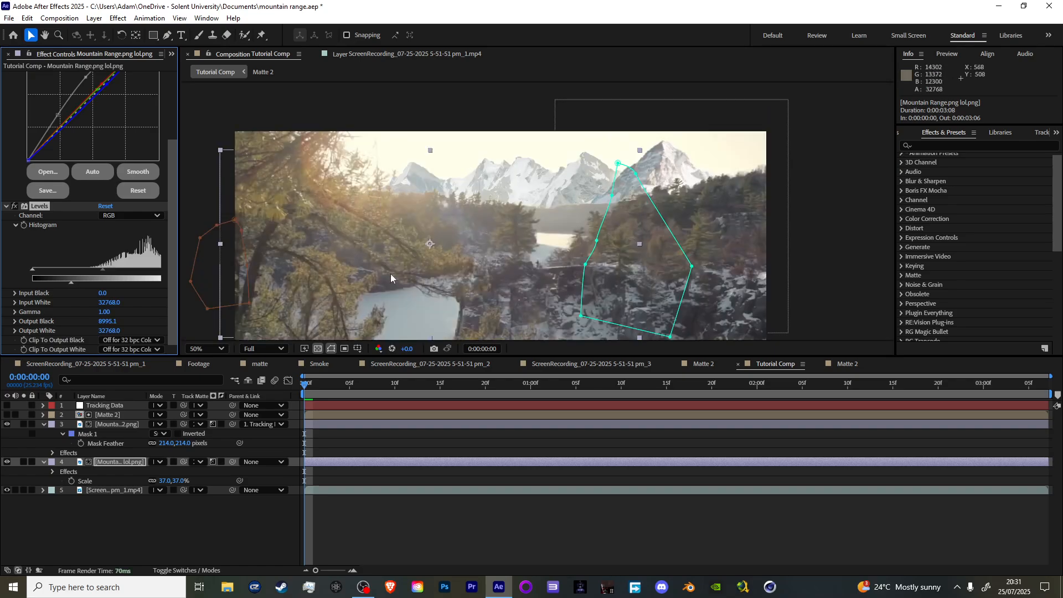
Parent the mountain range layer to the Tracking Data layer and check its alignment along the ridge
left_click_drag(232, 461, 94, 408)
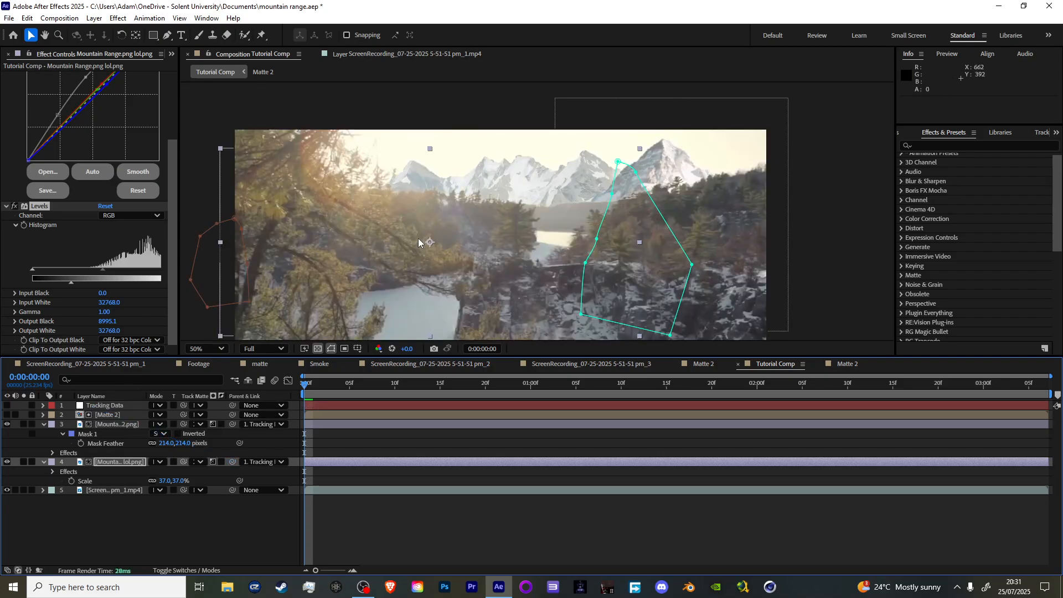
key("h")
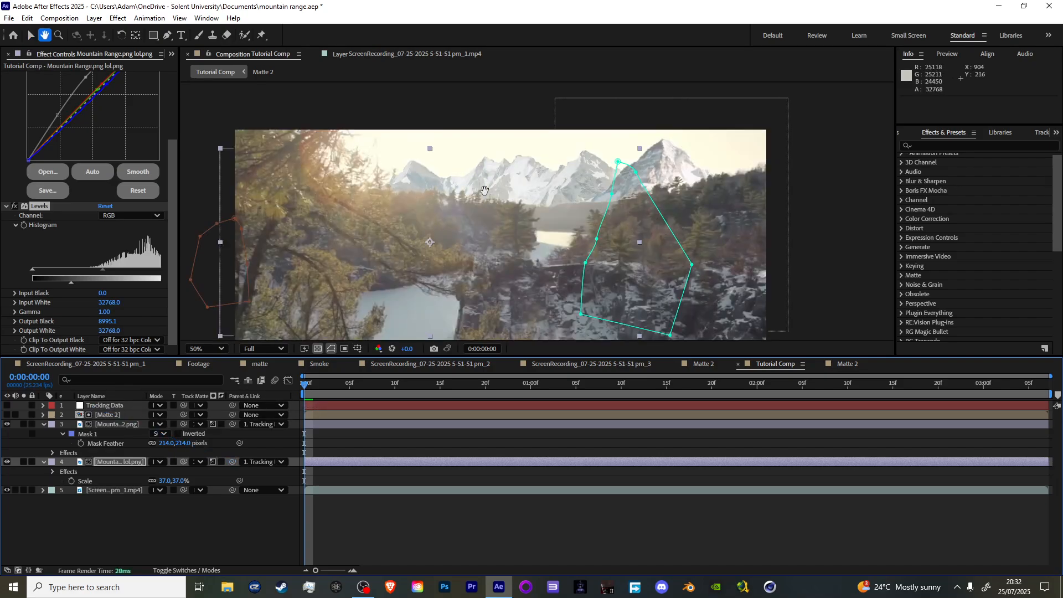
key("period")
key("period")
left_click_drag(576, 132, 502, 275)
key("comma")
key("comma")
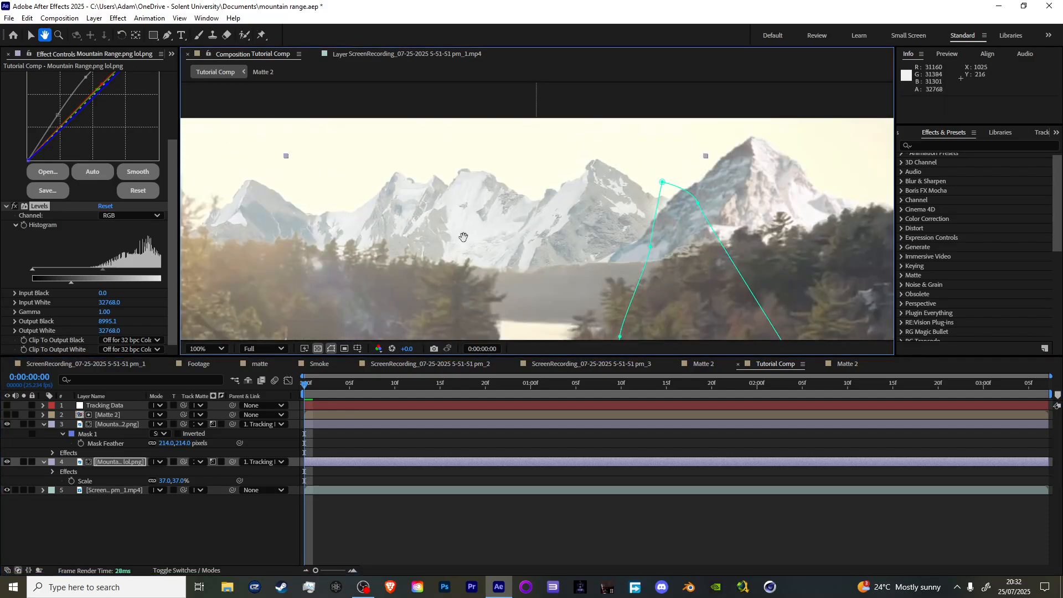
Copy the Camera Lens Blur effect from the Mountain K2 layer onto the mountain range layer
key("v")
left_click(131, 424)
scroll(91, 255, "down", 10)
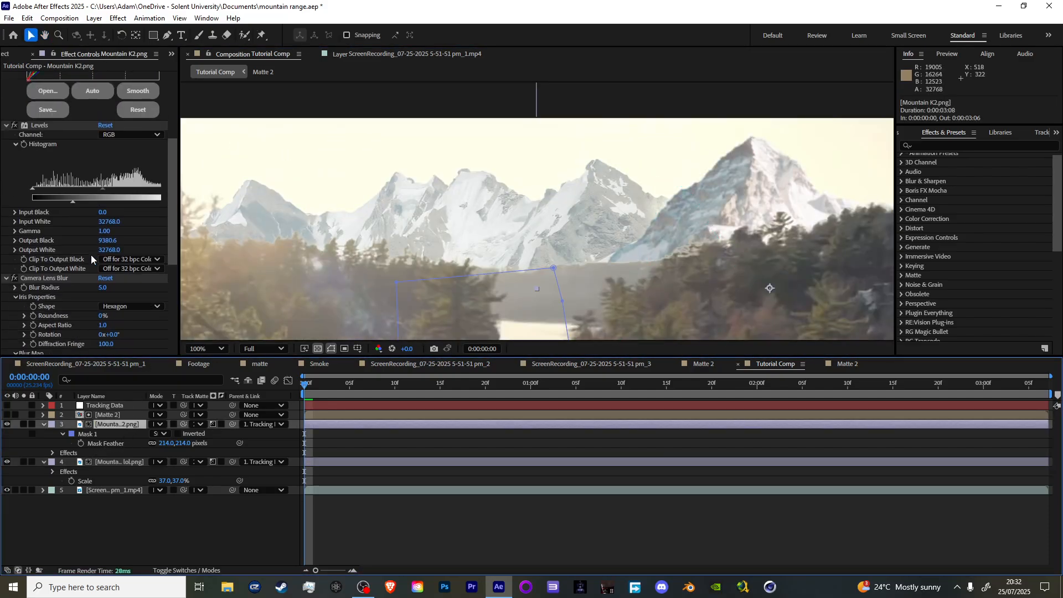
left_click(46, 148)
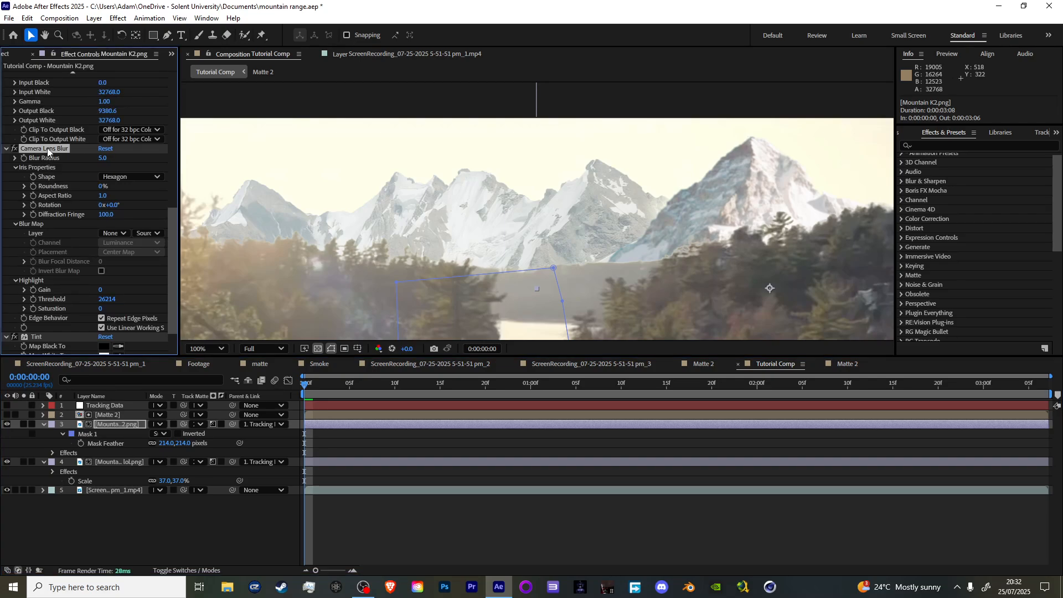
left_click(128, 461)
scroll(108, 260, "down", 3)
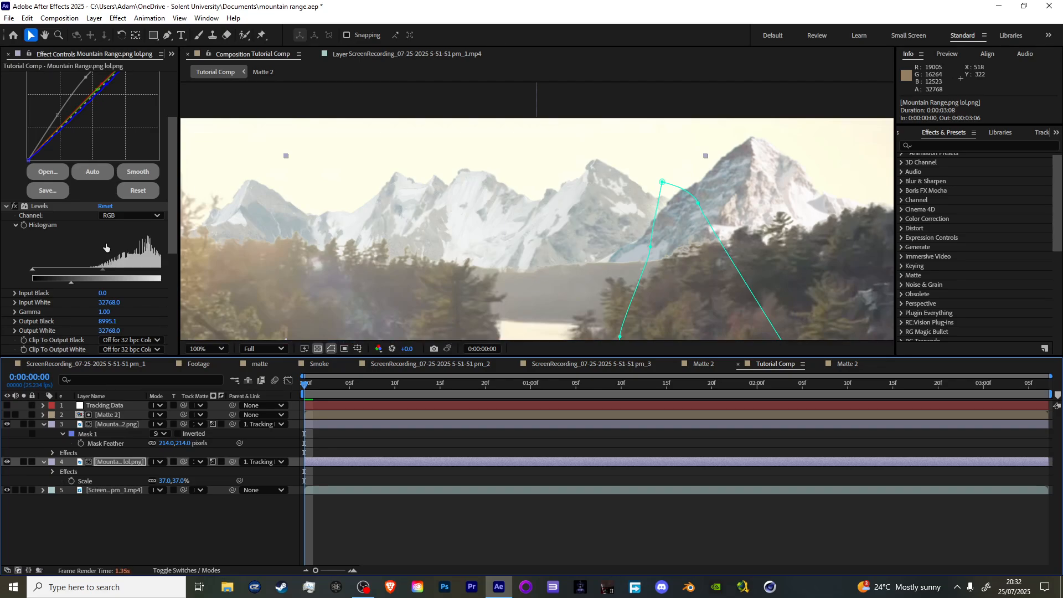
Examine the blurred mountain range against the neighbouring peak and trees, both close up and in the full frame
scroll(497, 242, "up", 2)
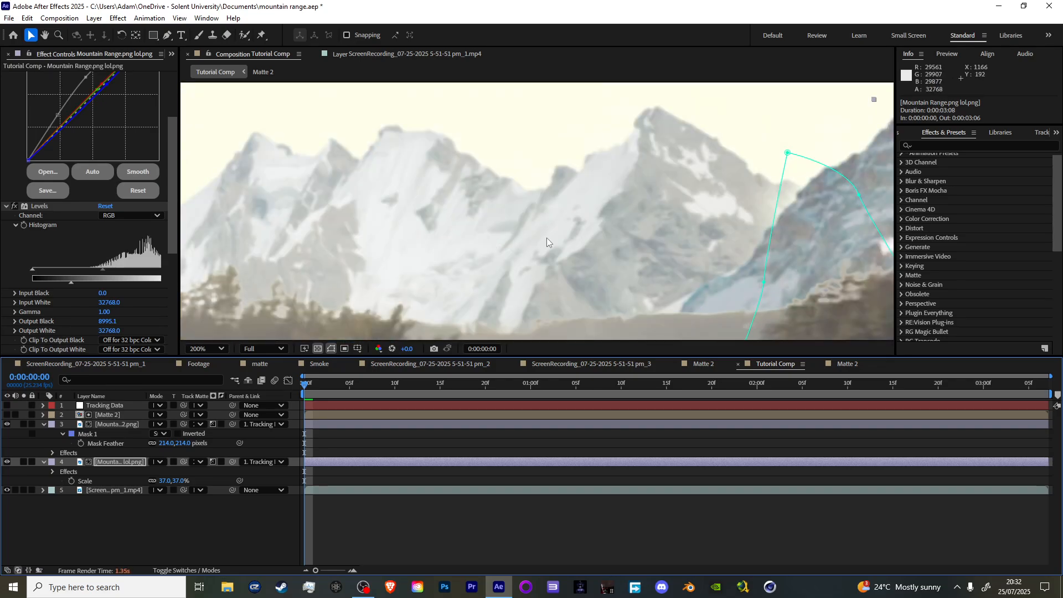
scroll(546, 238, "down", 3)
scroll(540, 237, "up", 3)
scroll(394, 249, "down", 3)
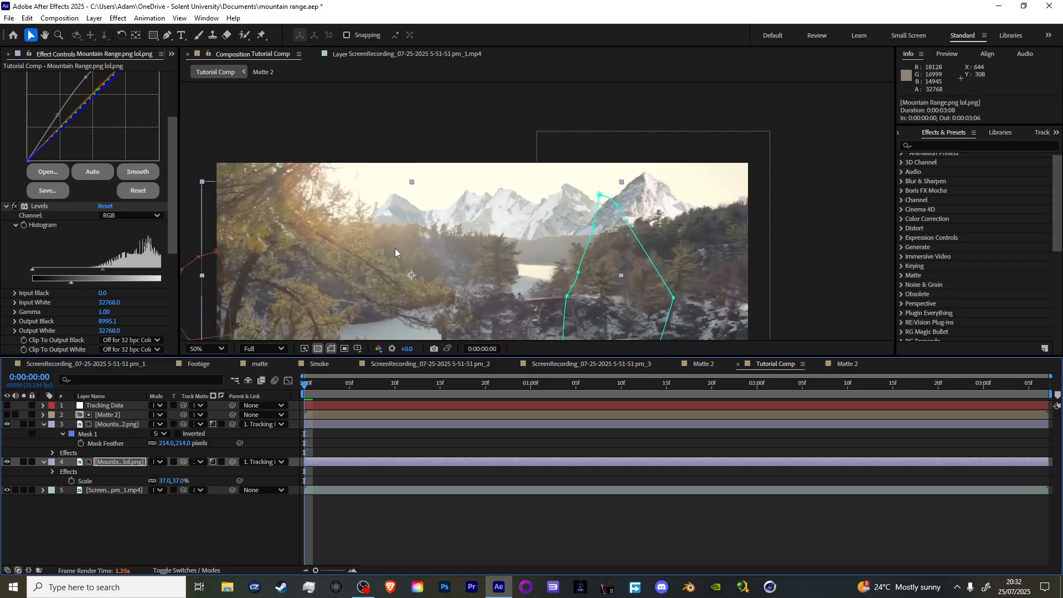
scroll(533, 214, "up", 2)
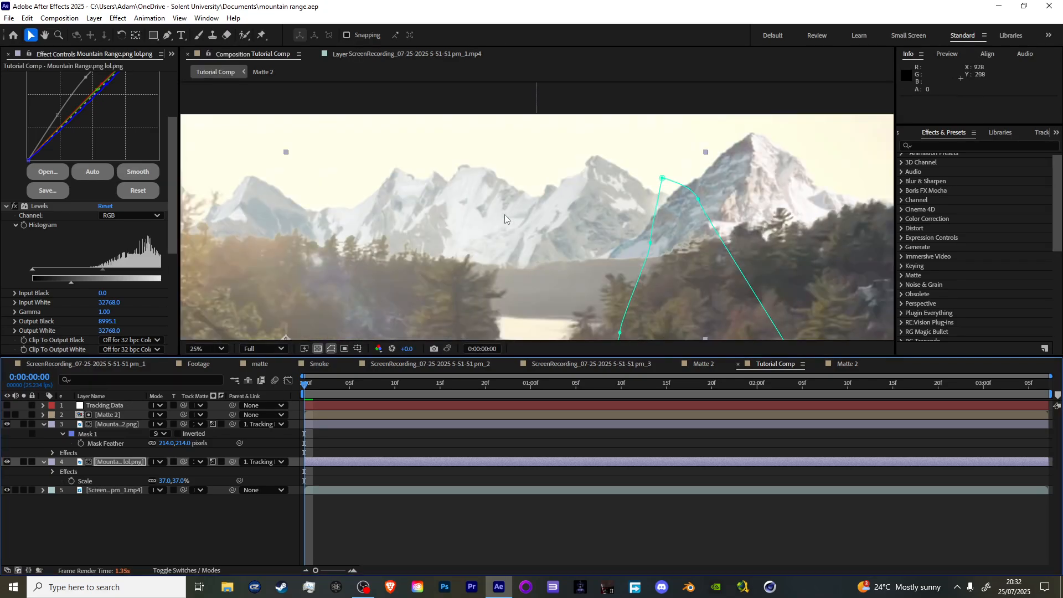
scroll(500, 214, "down", 2)
scroll(497, 233, "down", 1)
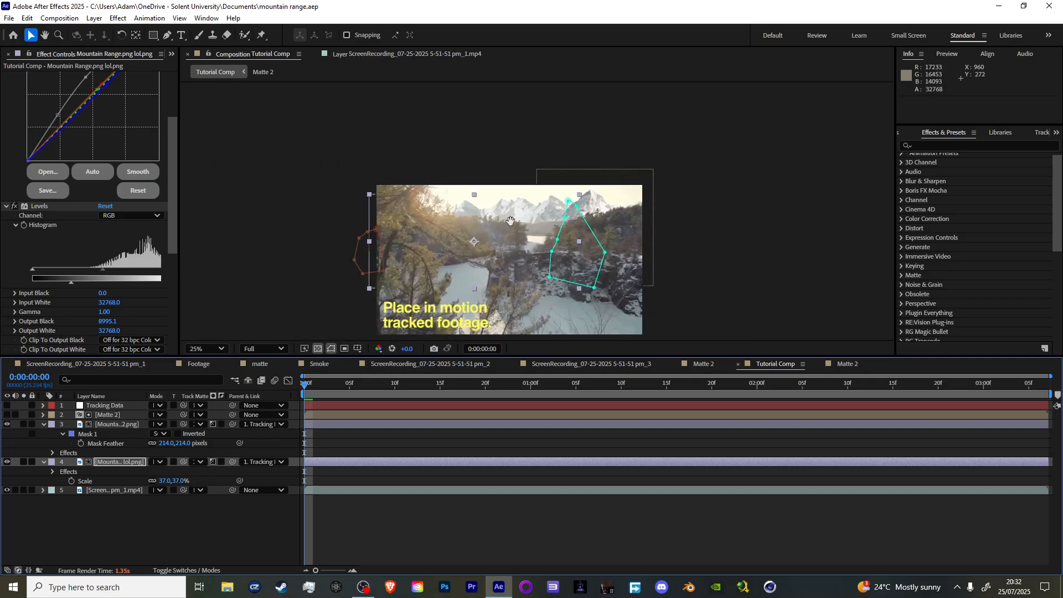
key("h")
key("v")
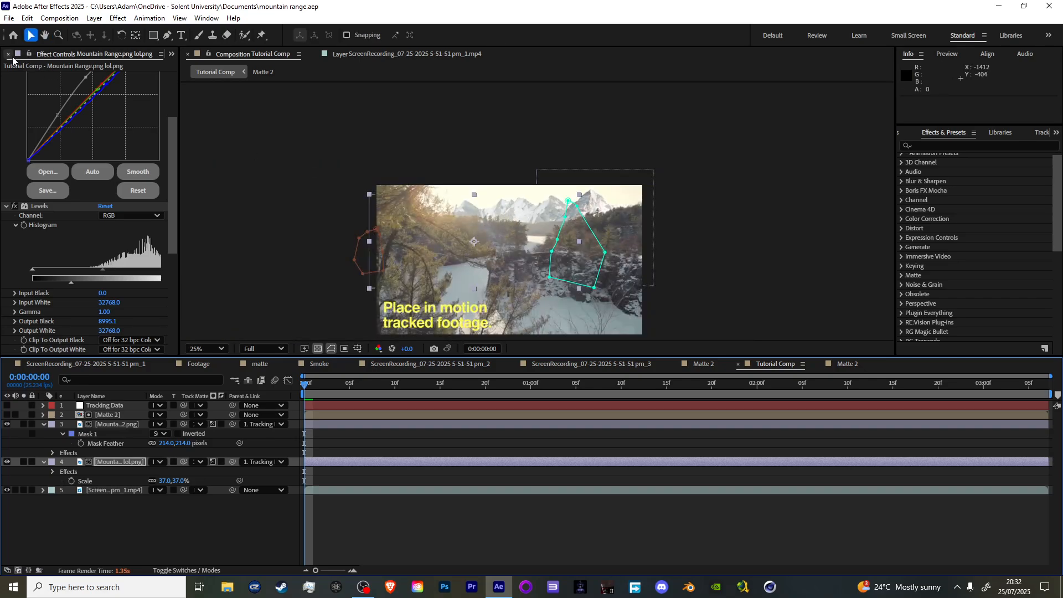
Add large_smoke.jpg from the project to the composition over the trees
left_click(9, 54)
left_click(55, 311)
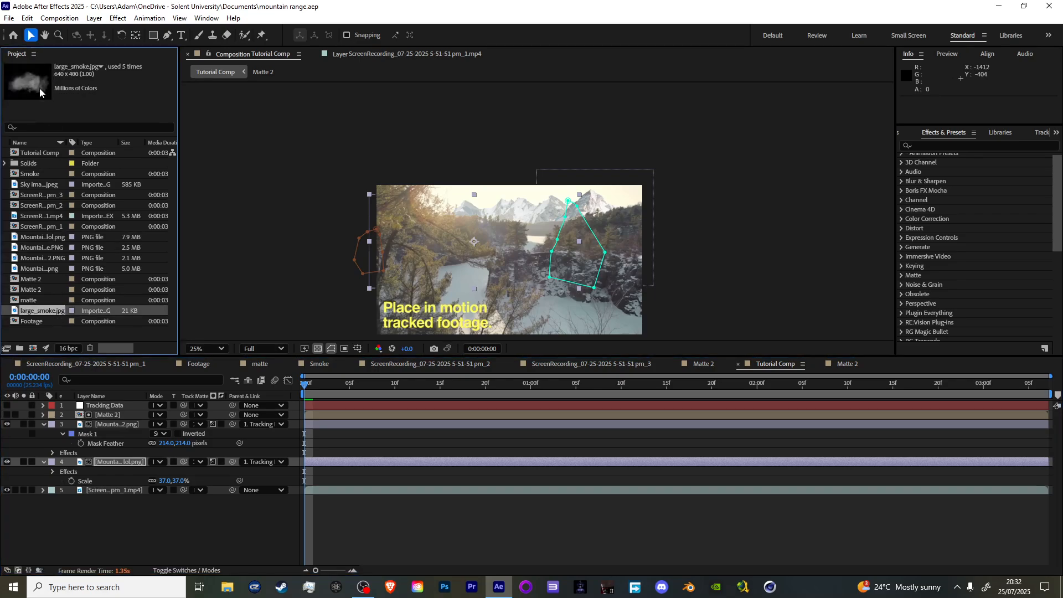
left_click_drag(40, 92, 497, 237)
scroll(497, 237, "up", 2)
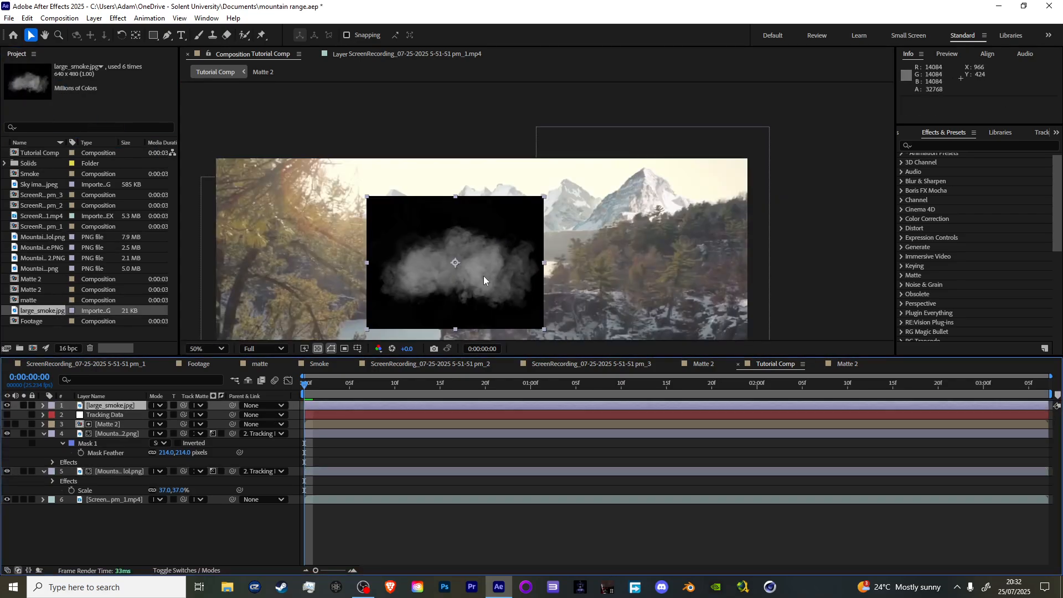
Apply the Alpha From Lightness (Unmult) preset to the smoke layer to remove its black background
key("ctrl+space")
type("um")
key("BackSpace")
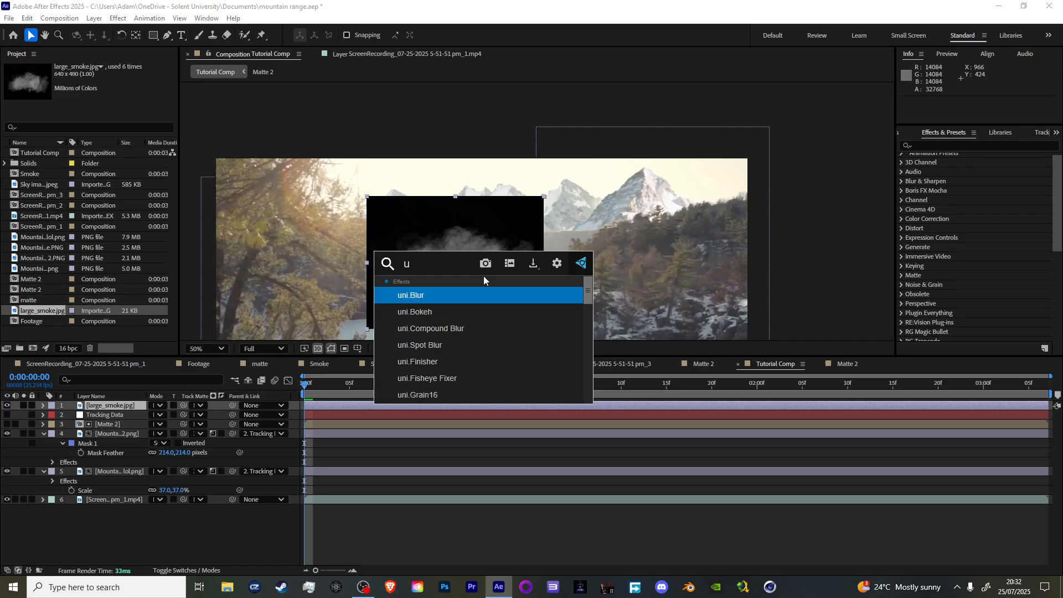
type("nmu")
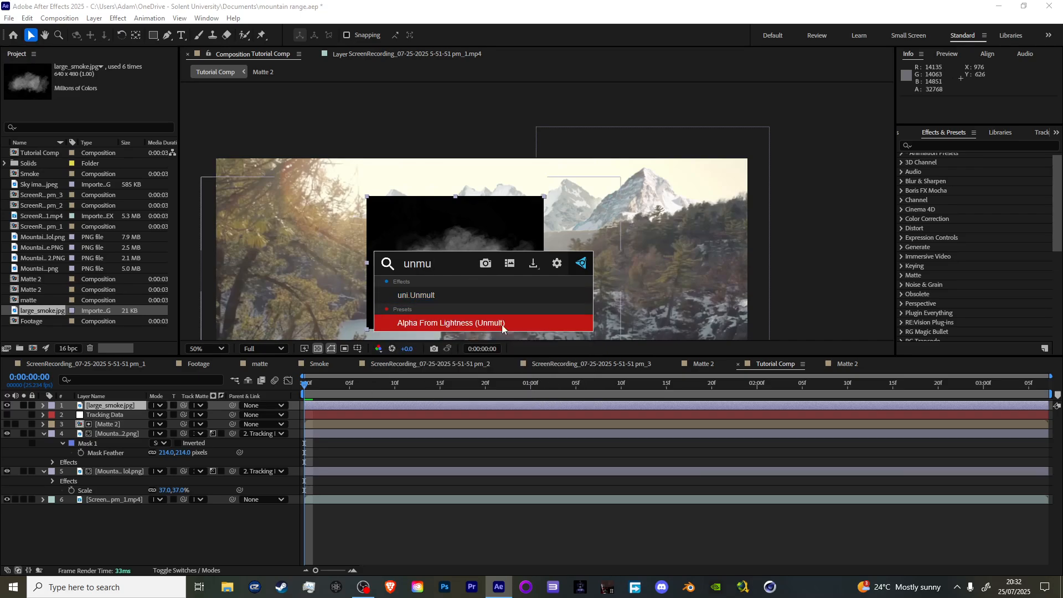
left_click(470, 327)
Move the smoke to about position 864, 156 over the mountains and take its alpha from Luminance
left_click_drag(468, 275, 455, 231)
left_click(132, 86)
left_click(131, 146)
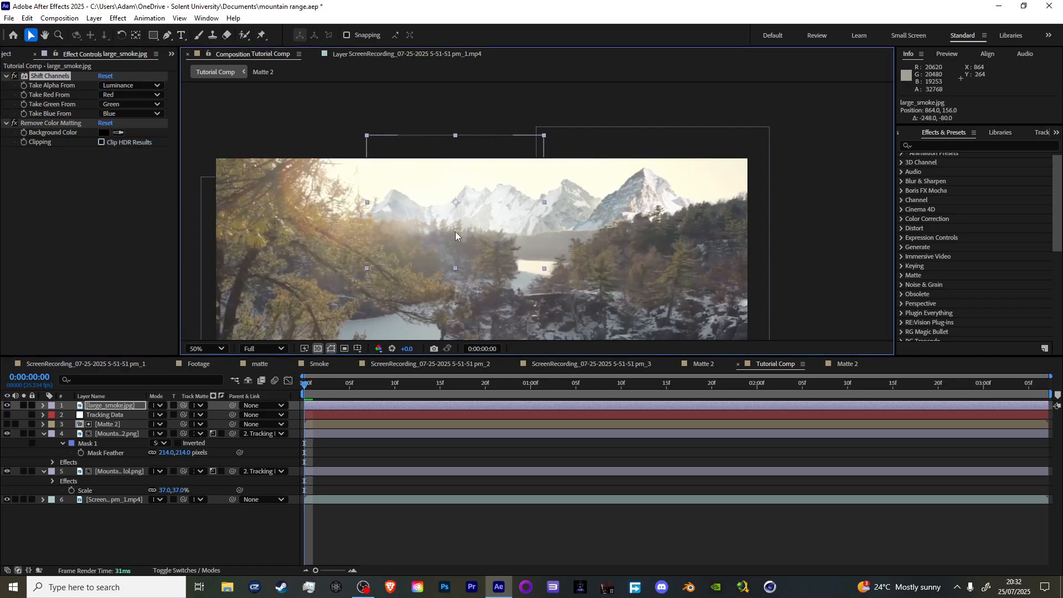
Stack the smoke layer directly beneath Matte 2 and assign Matte 2 as its track matte
mouse_move(111, 405)
left_mouse_down()
mouse_move(168, 430)
mouse_move(115, 416)
left_mouse_up()
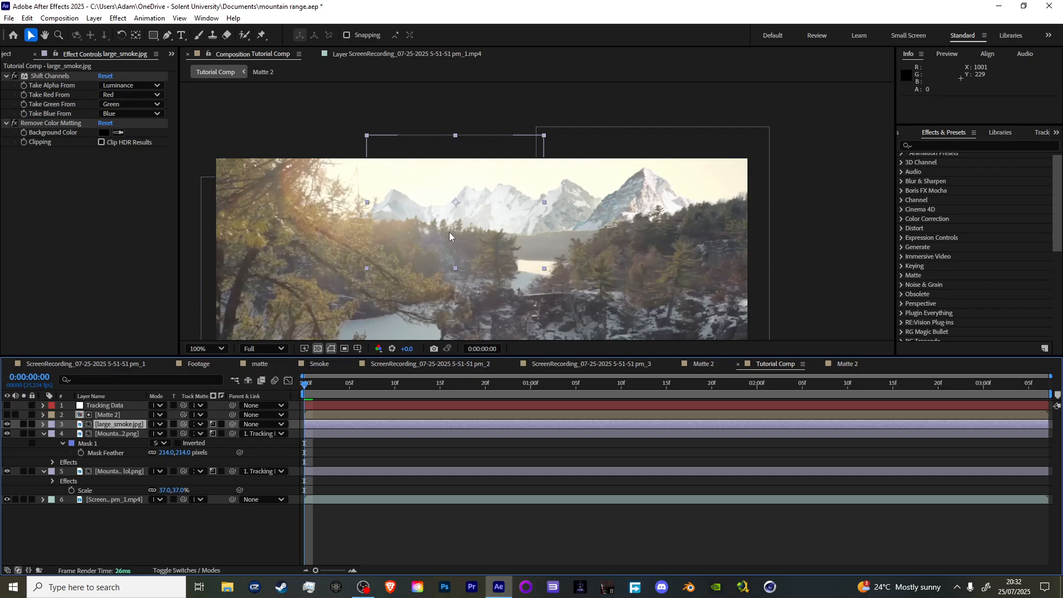
key("slash")
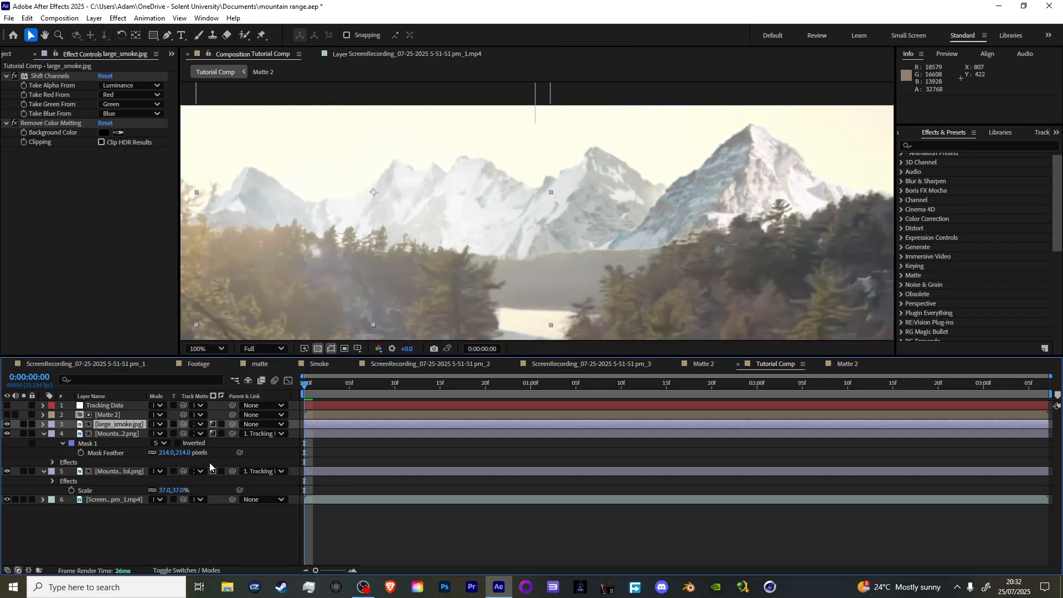
Try inverting the smoke layer's track matte, comparing the inverted and normal versions
left_click(221, 424)
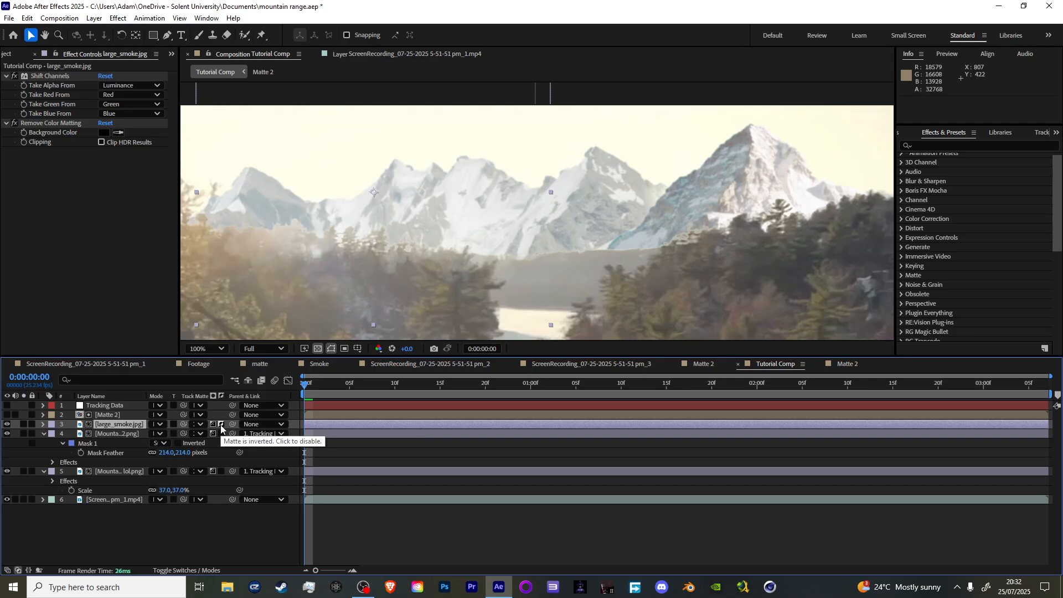
left_click(220, 425)
left_click(221, 425)
left_click(221, 425)
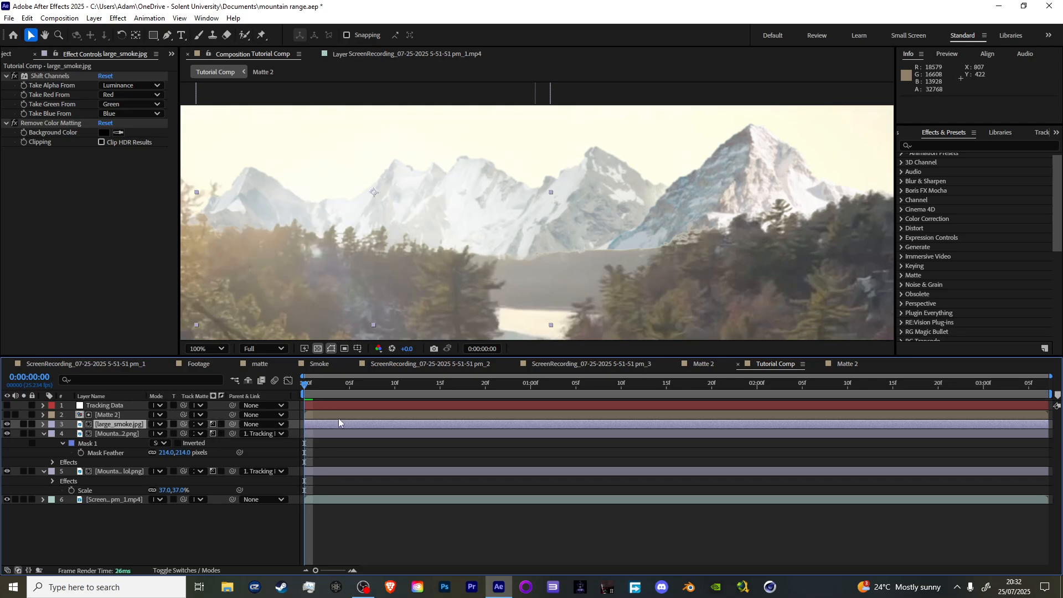
Scale the smoke layer to 135% and reposition it over the treeline at the foot of the mountains
scroll(387, 259, "down", 1)
mouse_move(458, 211)
left_mouse_down()
mouse_move(506, 228)
mouse_move(405, 217)
mouse_move(482, 226)
mouse_move(463, 220)
left_mouse_up()
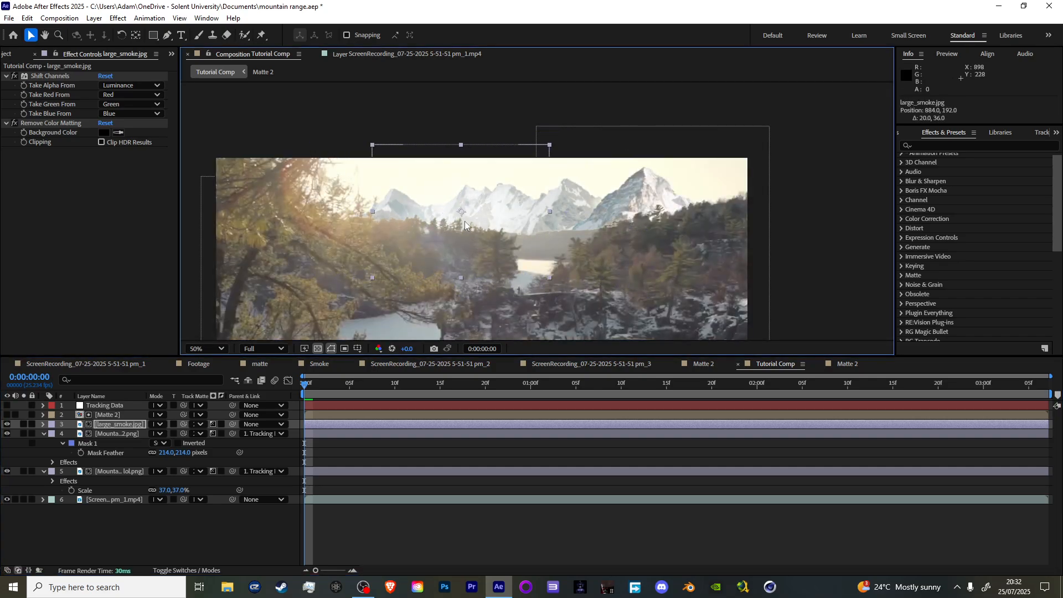
key("s")
left_click_drag(169, 433, 192, 442)
left_click_drag(457, 273, 450, 246)
Parent the smoke layer to Tracking Data and check its motion at 0:00:01:00
left_click_drag(236, 425, 106, 407)
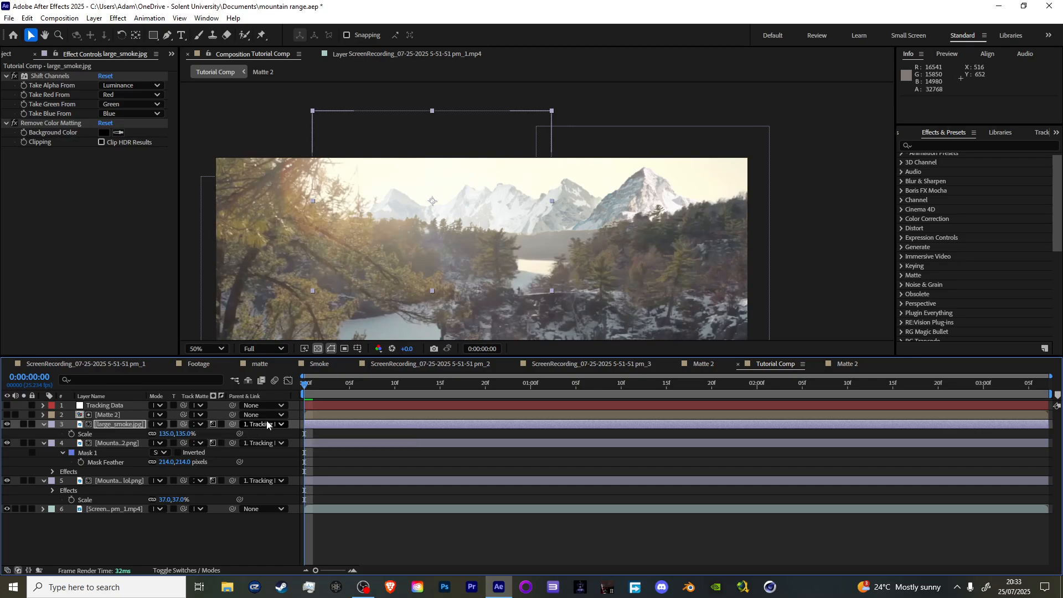
left_click_drag(310, 390, 540, 392)
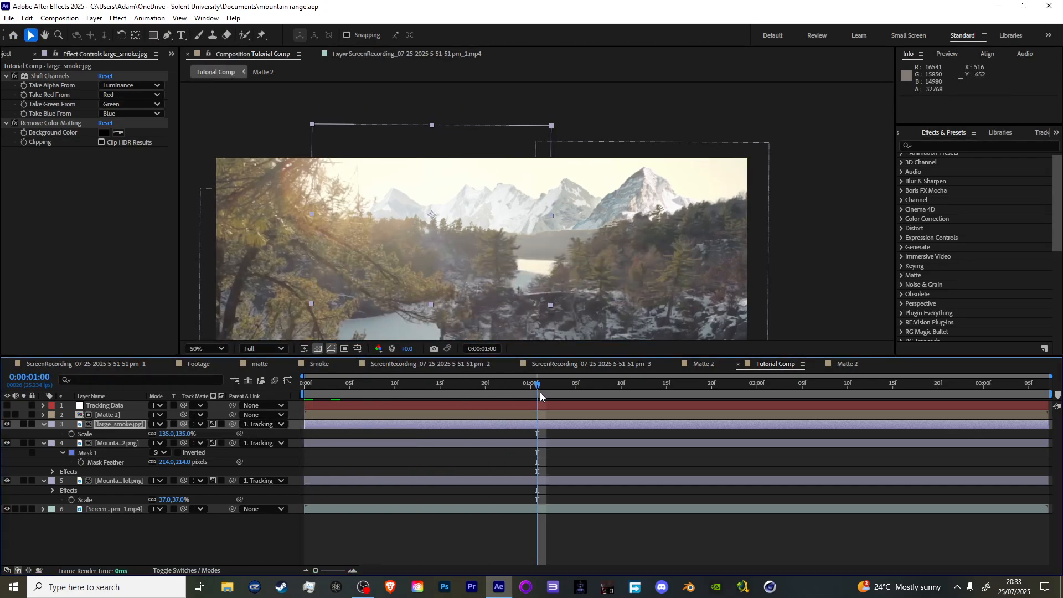
Duplicate the smoke layer and move the copy across to the tallest peak on the right of the range
key("ctrl+d")
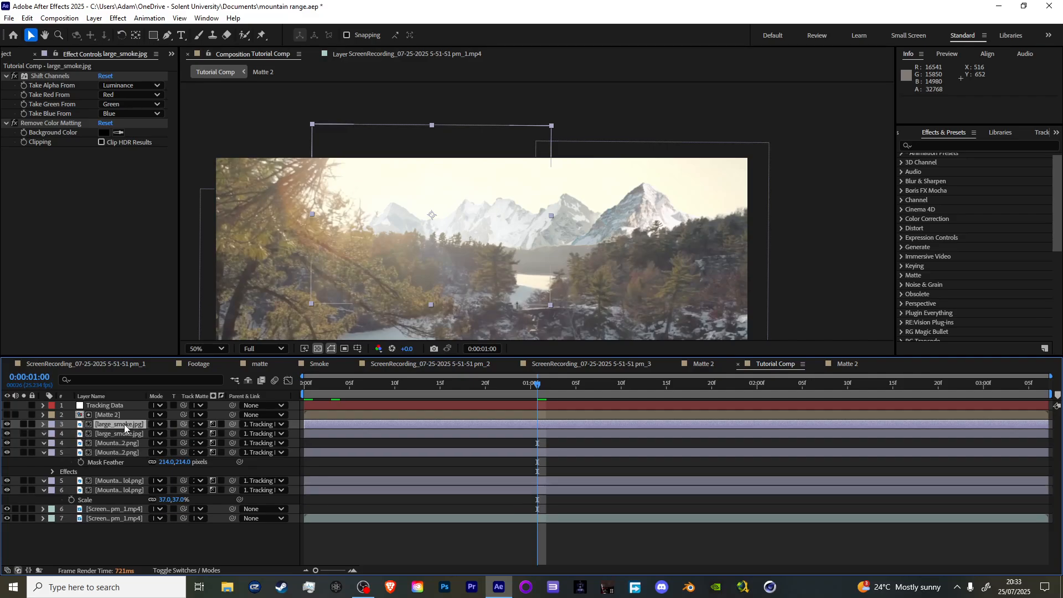
left_click_drag(495, 257, 644, 249)
key("comma")
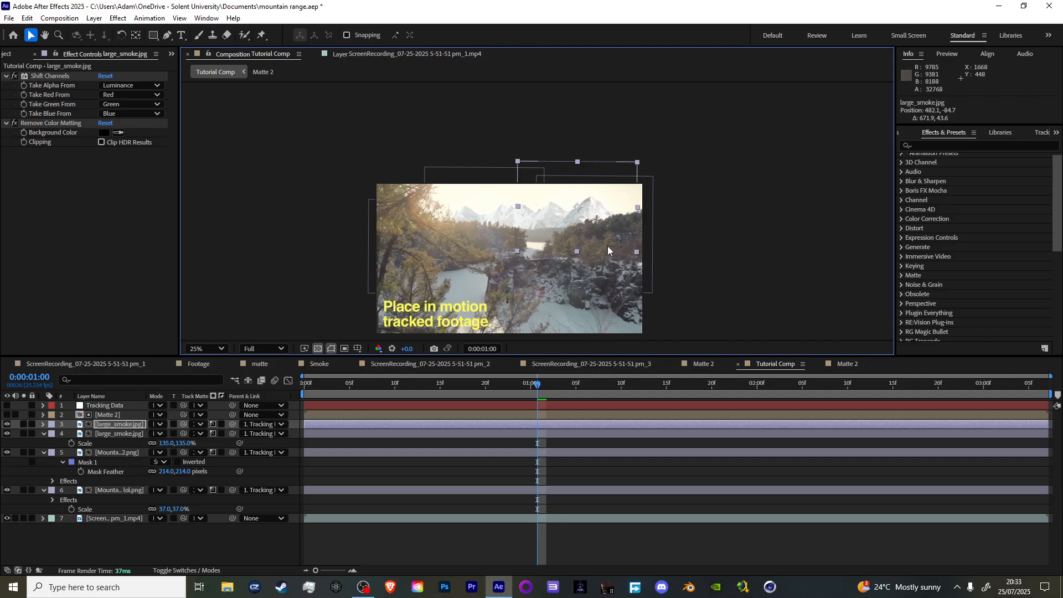
key("slash")
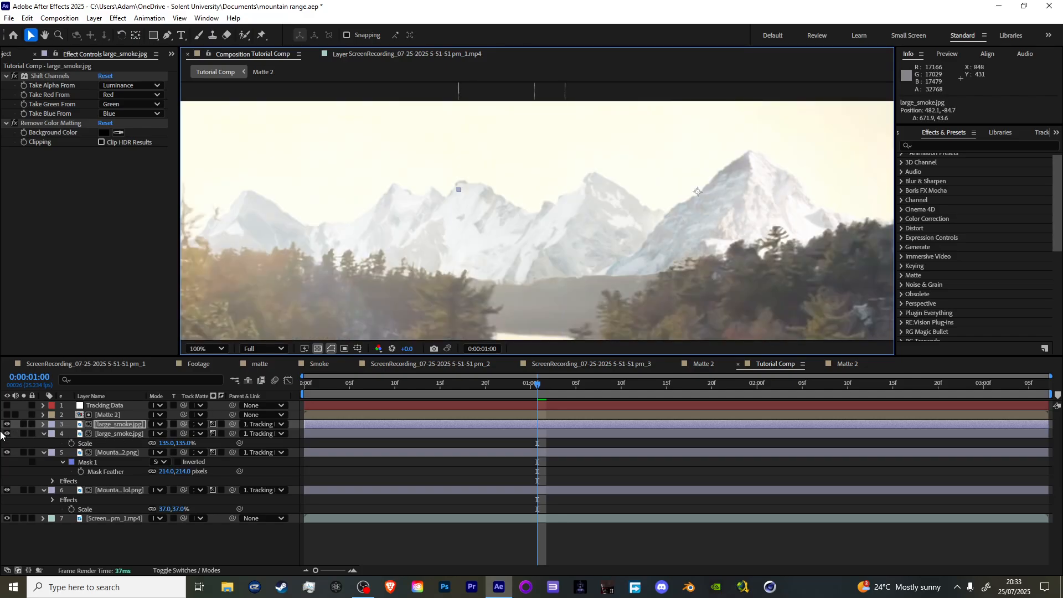
Compare the composite with both smoke layers hidden and shown, and save the project
left_click_drag(7, 425, 6, 434)
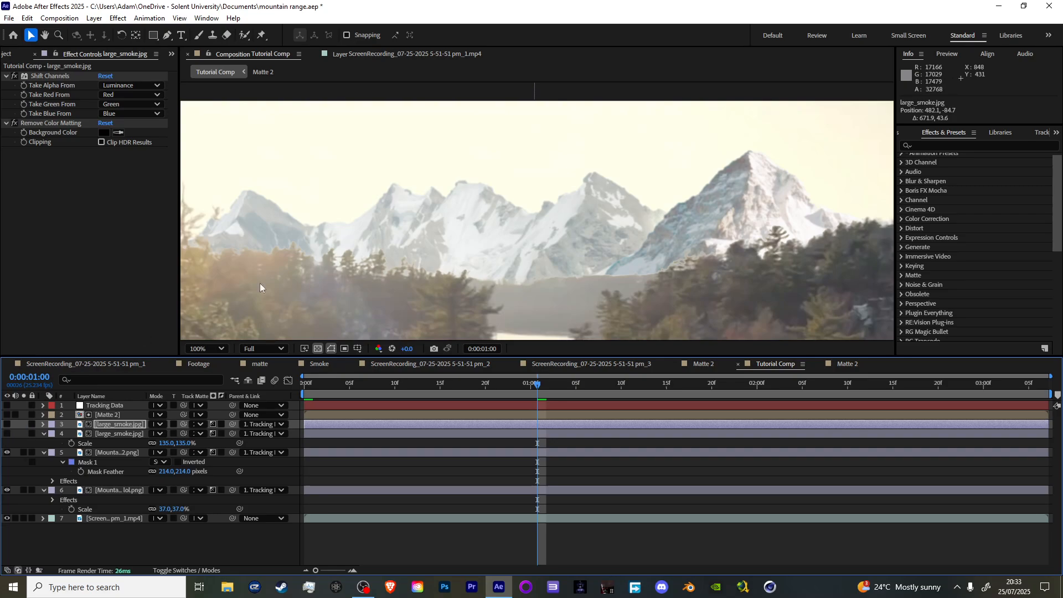
scroll(260, 283, "down", 2)
left_click_drag(8, 434, 7, 426)
key("ctrl+s")
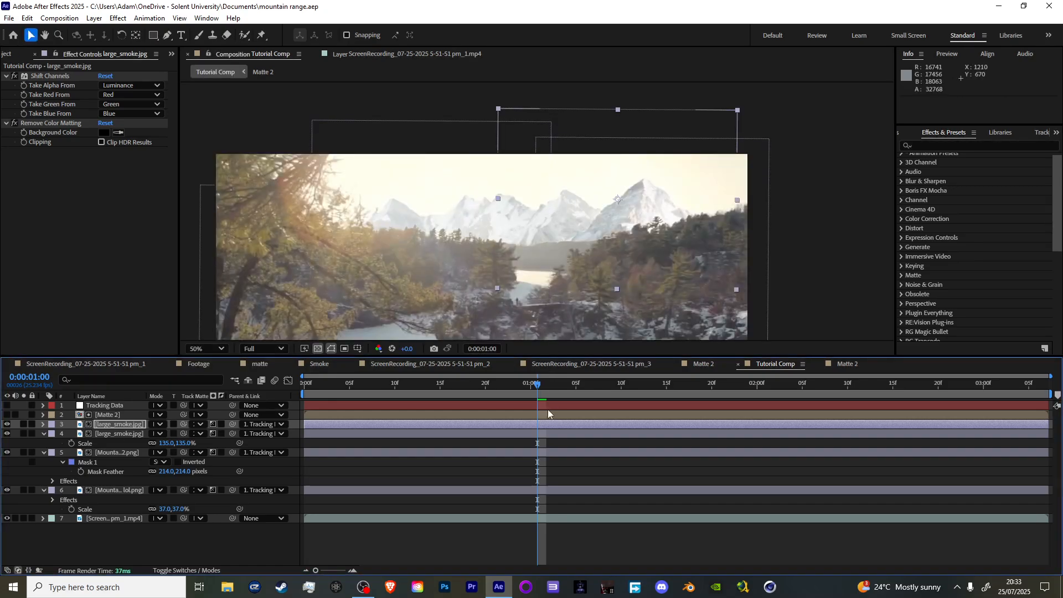
Return to the first frame and add Sky image 2.jpeg to the Tutorial Comp at about position 850, 359
left_click_drag(537, 385, 308, 404)
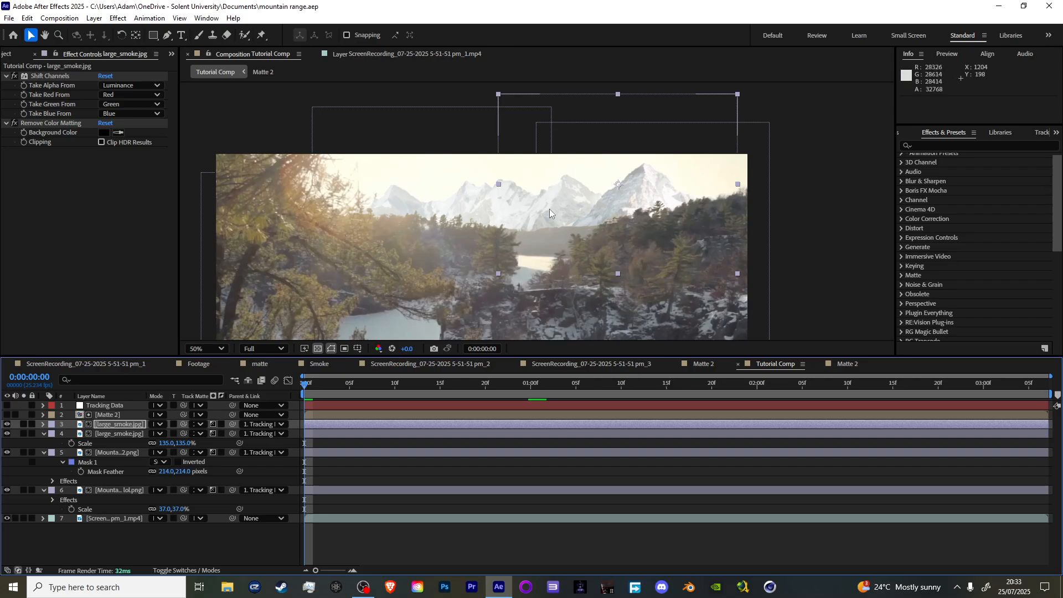
scroll(569, 218, "down", 2)
scroll(543, 223, "up", 3)
key("space")
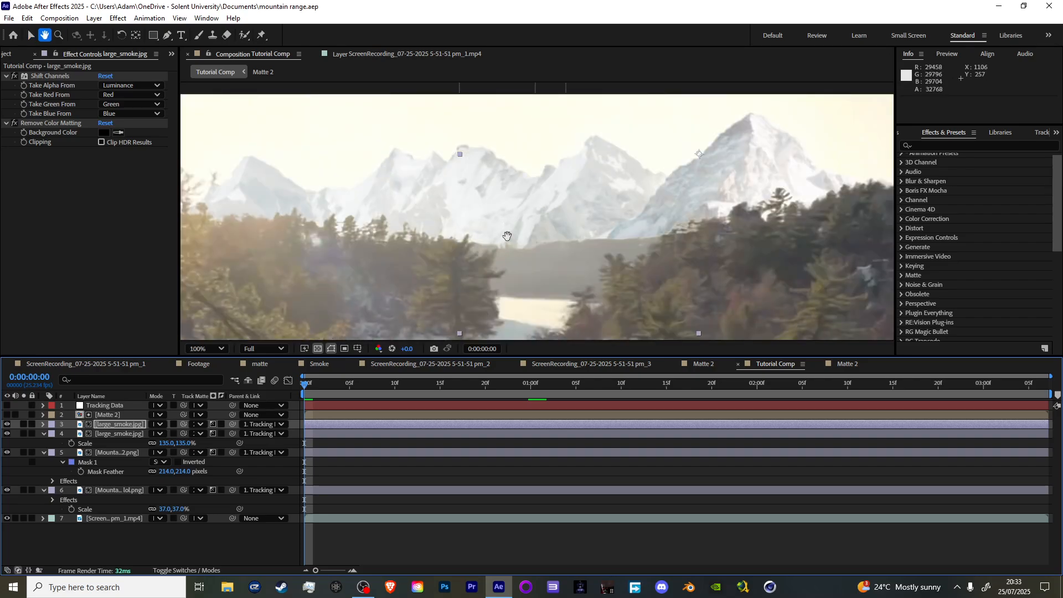
left_click(35, 54)
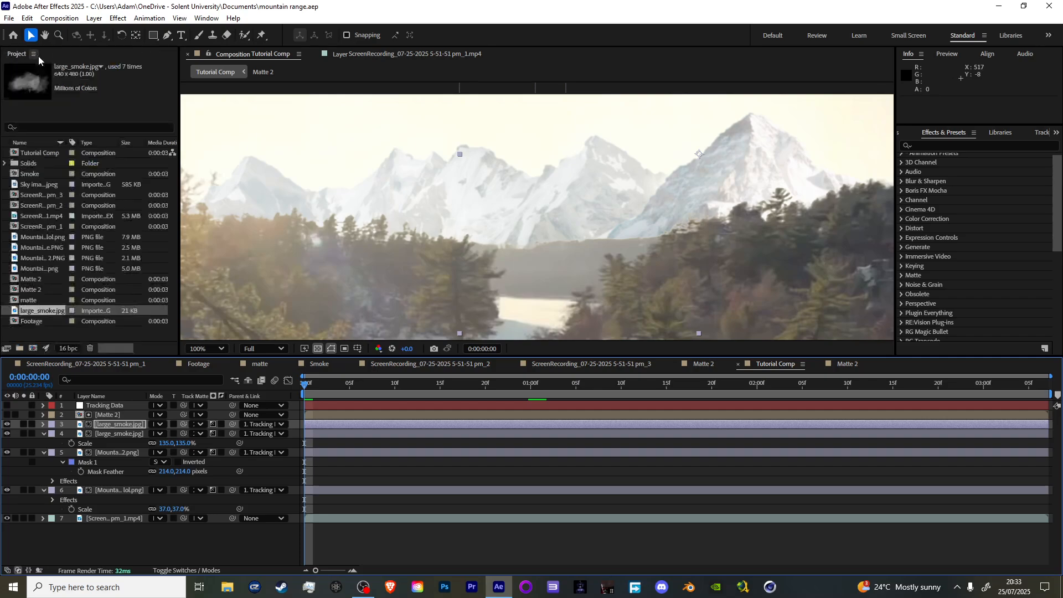
left_click(55, 250)
left_click(58, 271)
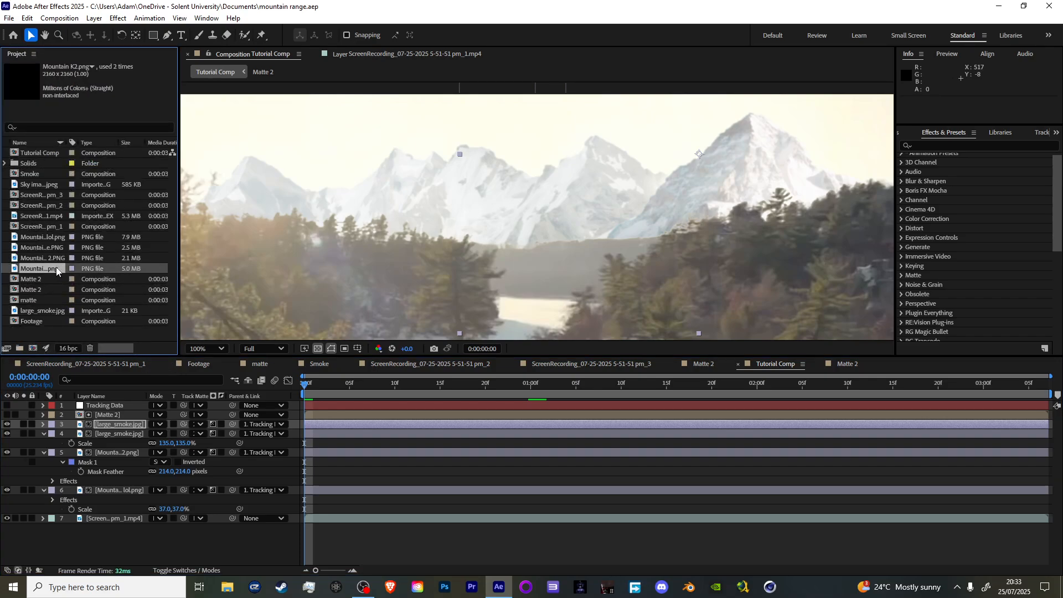
left_click(56, 246)
left_click(58, 238)
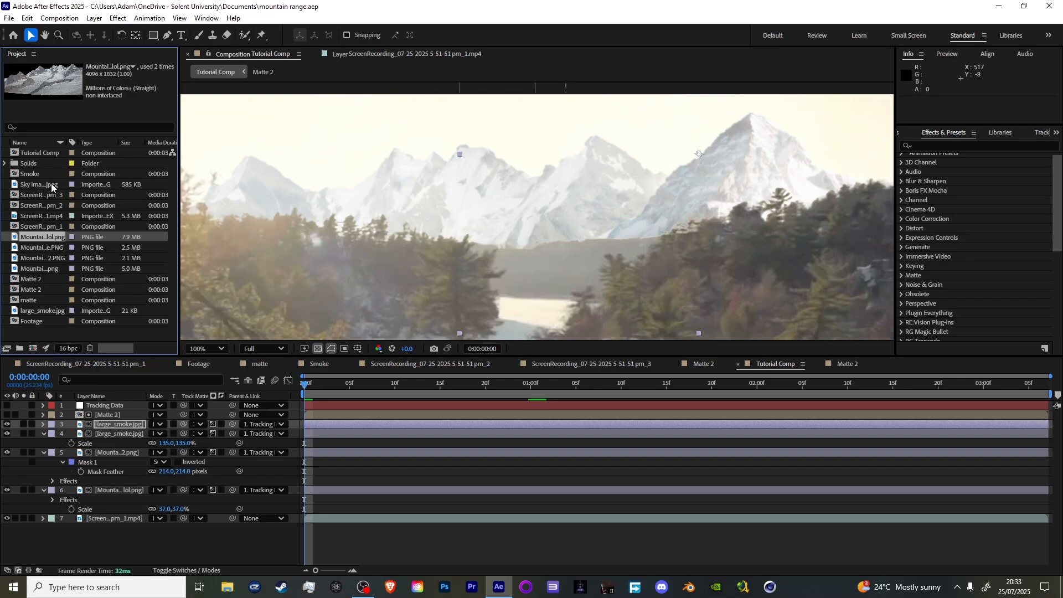
left_click(52, 187)
left_click_drag(33, 84, 499, 252)
scroll(508, 193, "down", 4)
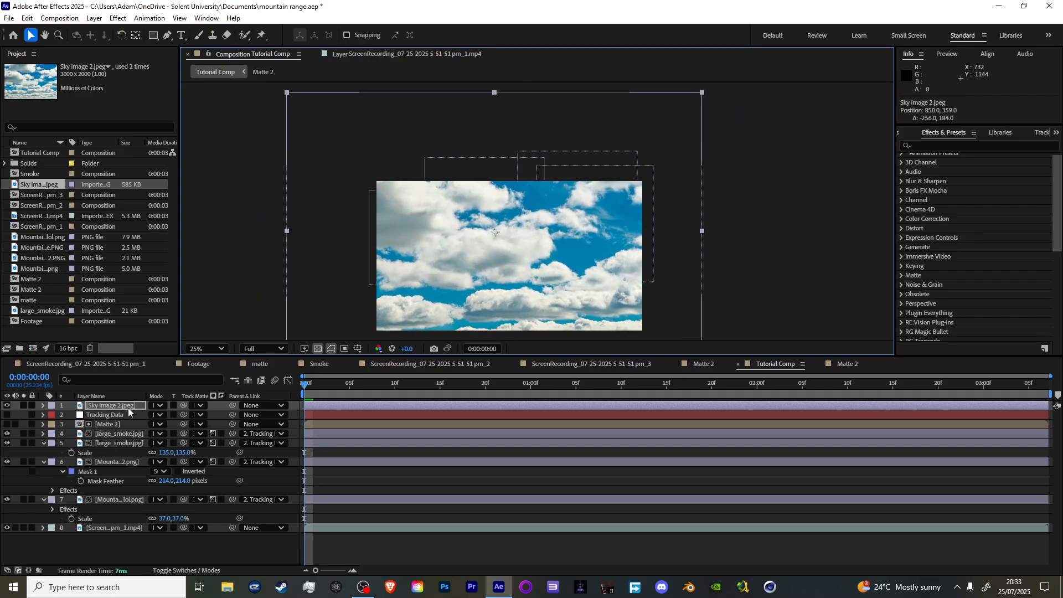
Stack the sky beneath both mountain layers with Matte 2 as its track matte, and reposition it to about 1074, 351
left_click_drag(129, 410, 125, 506)
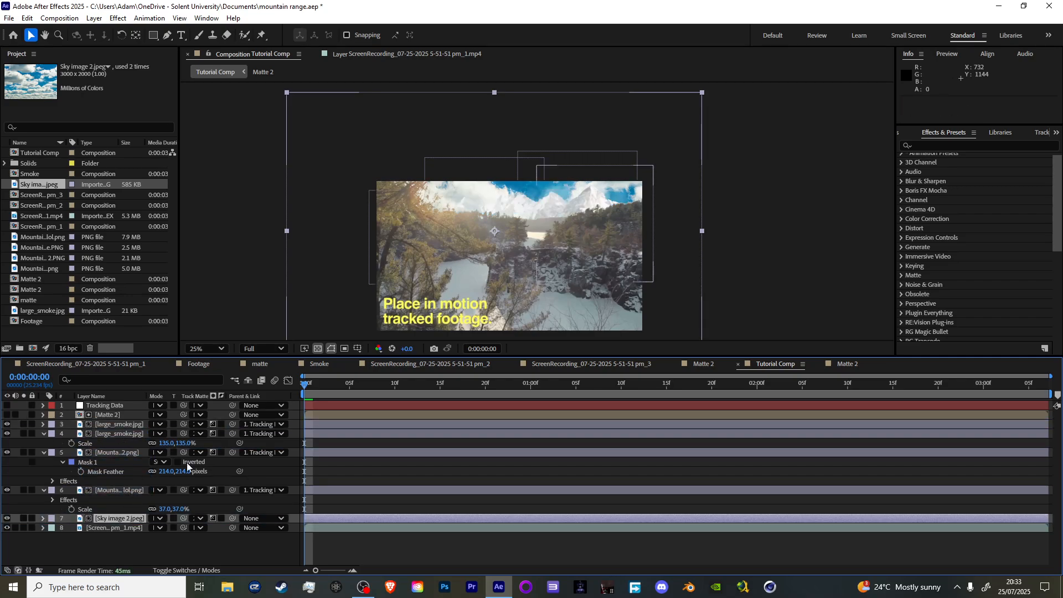
left_click_drag(305, 270, 320, 295)
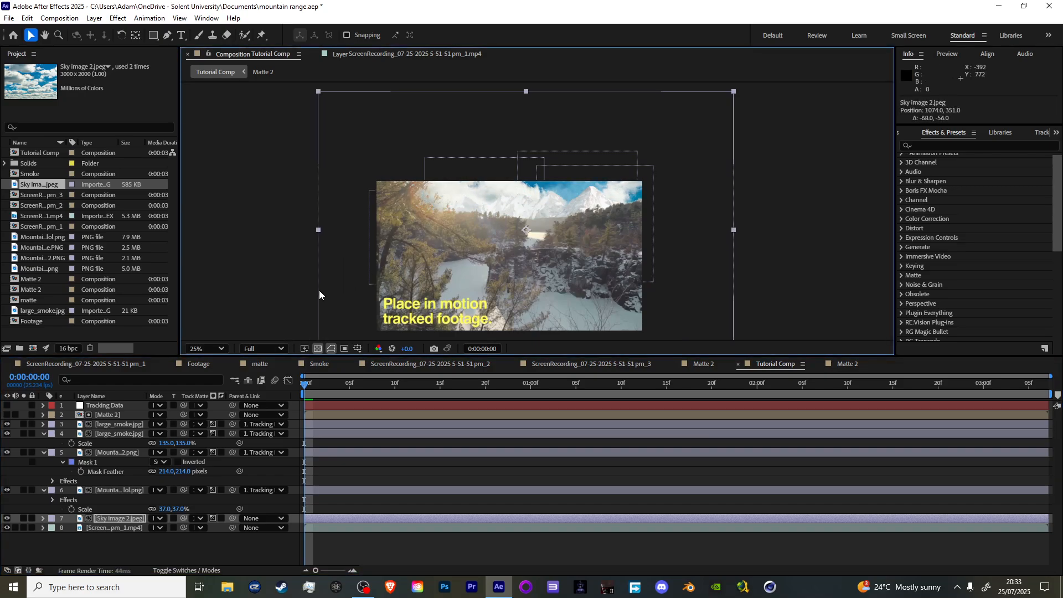
Hide both mountain layers and both smoke layers to isolate the sky behind the trees
left_click(7, 452)
left_click(7, 489)
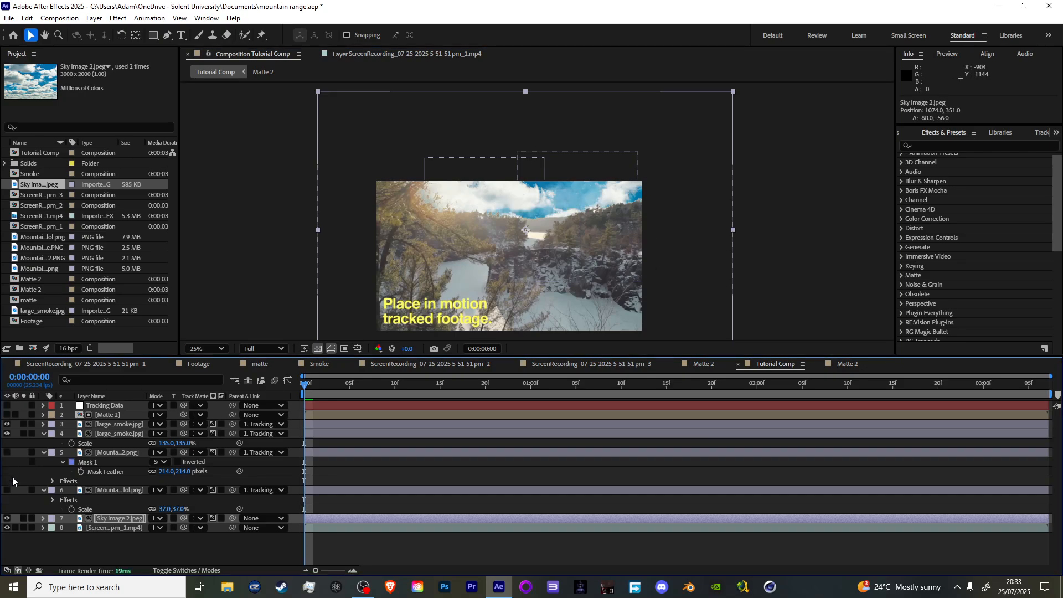
left_click(7, 435)
left_click(7, 425)
scroll(350, 279, "up", 1)
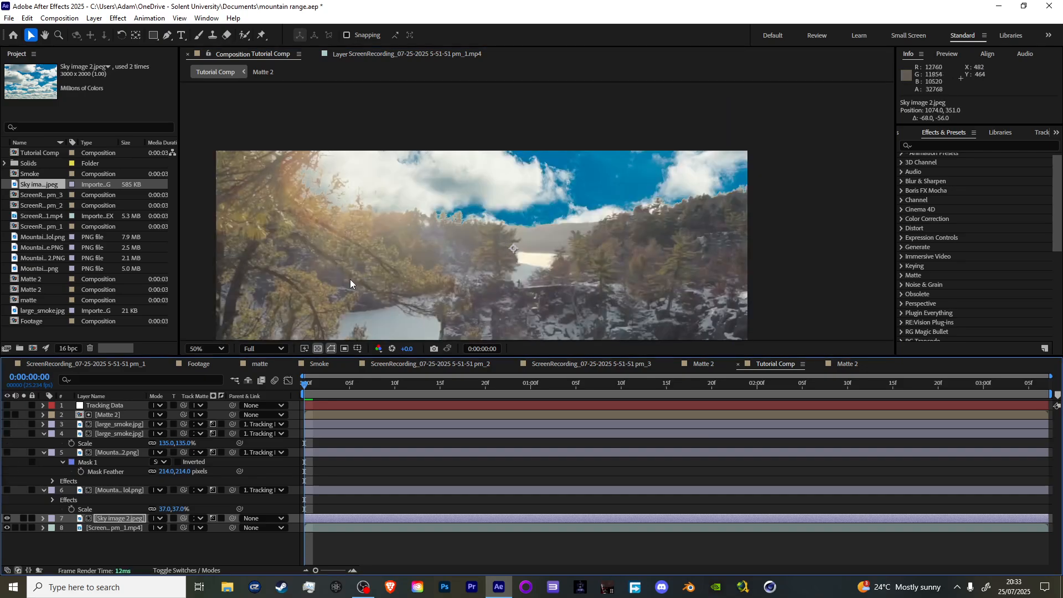
Reduce the Sky image 2.jpeg layer's opacity to 38% and parent it to Tracking Data
left_click(136, 519)
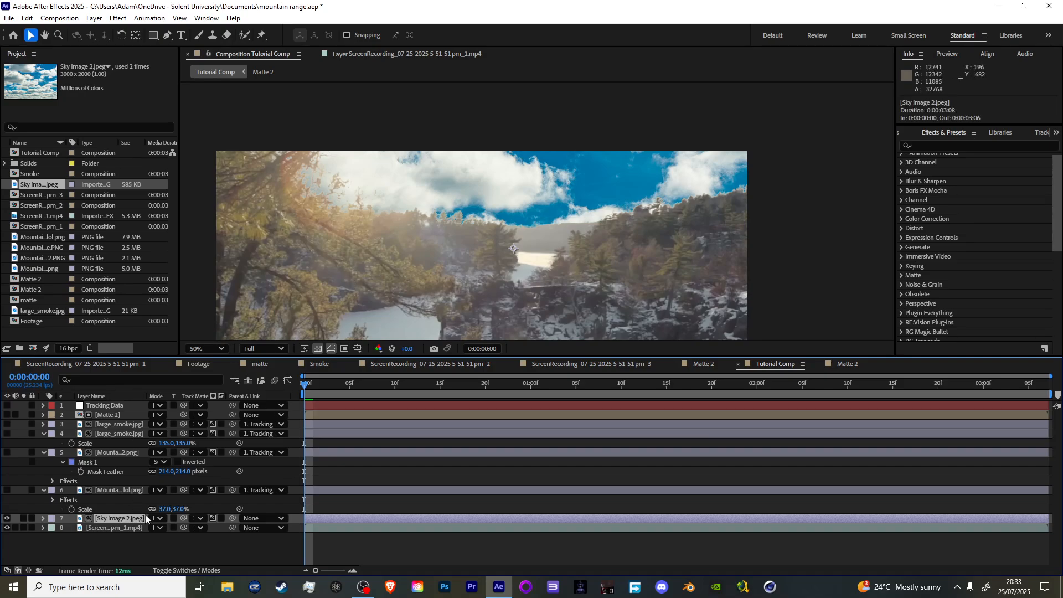
key("t")
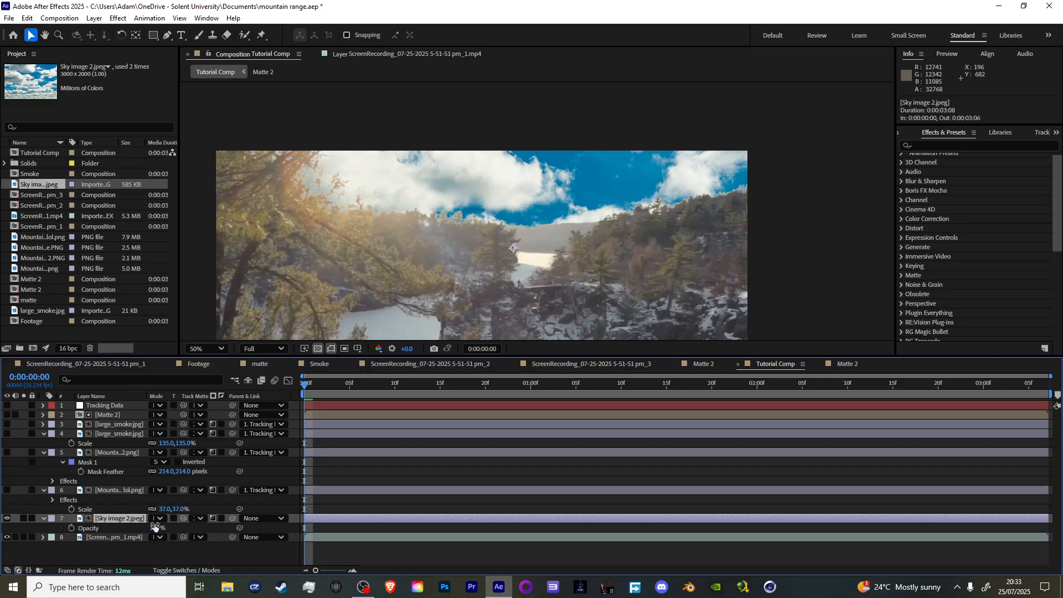
left_click_drag(156, 528, 127, 533)
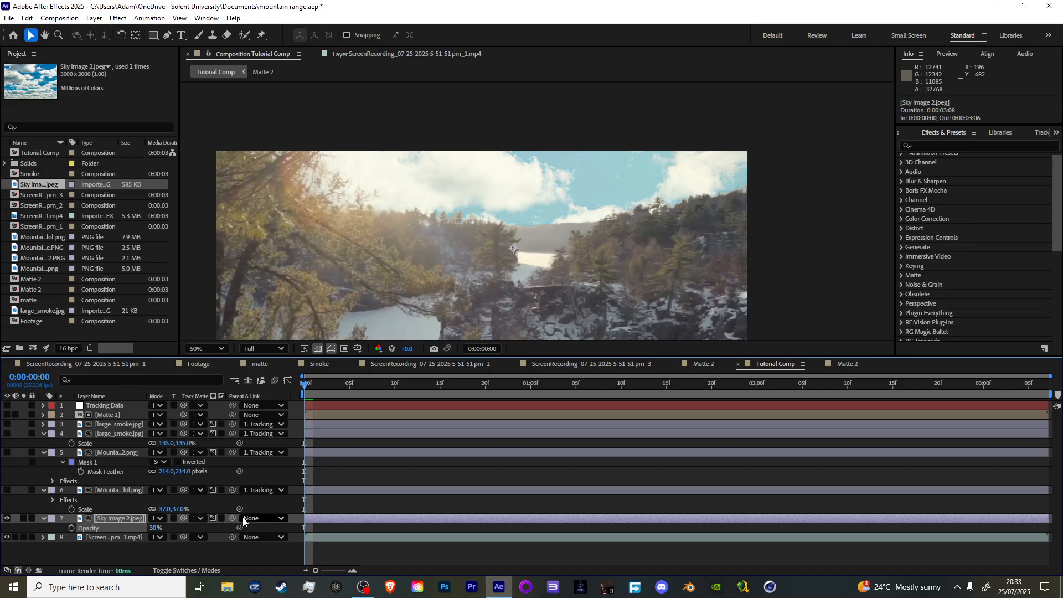
left_click_drag(232, 518, 105, 405)
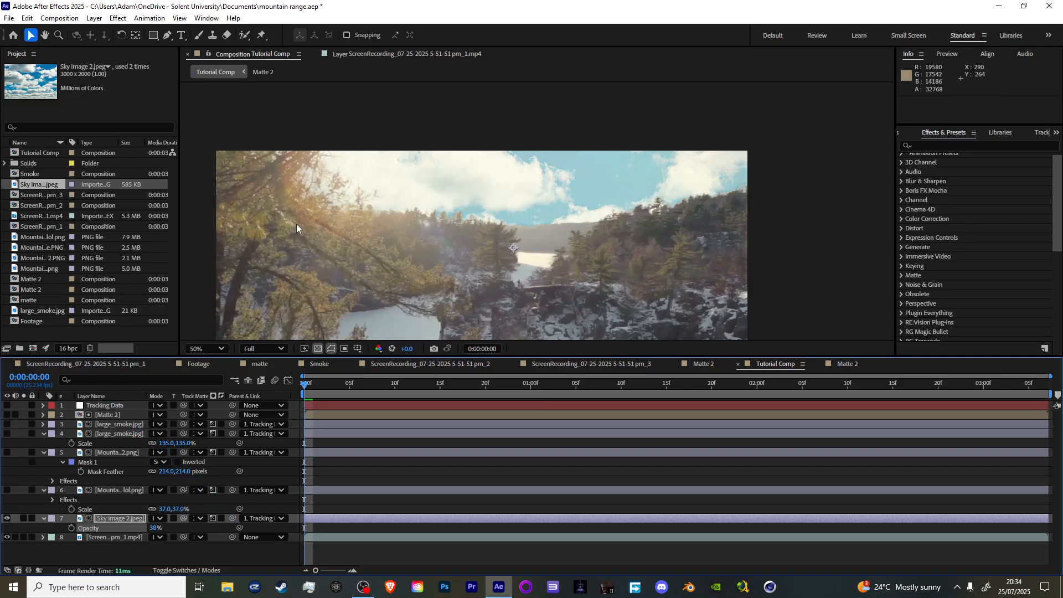
Apply Curves to the sky layer and pull the RGB midtones slightly down to darken it
key("comma")
key("ctrl+space")
type("c")
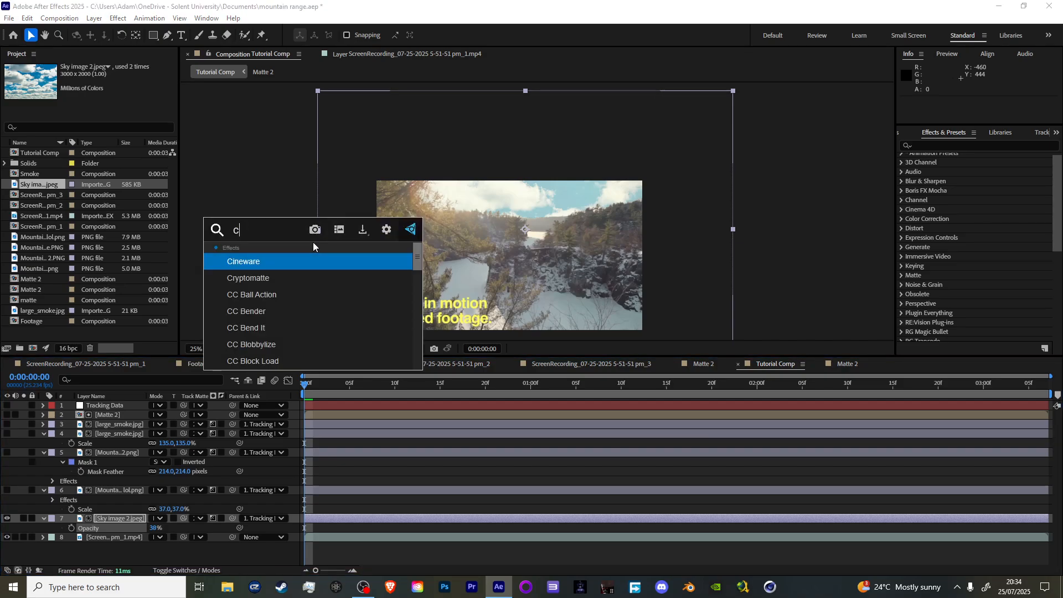
type("urves")
key("Return")
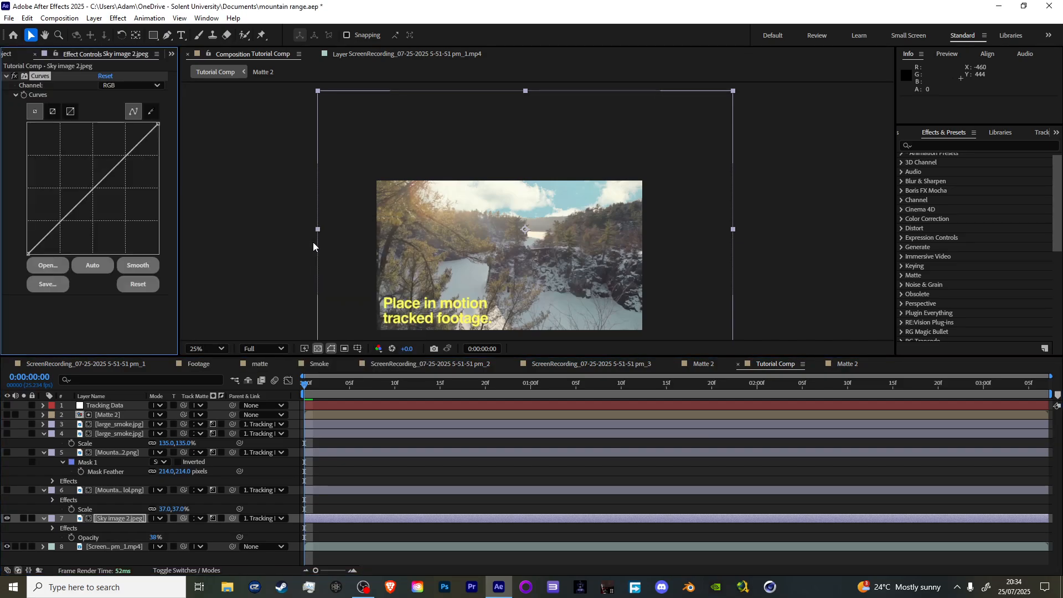
left_click_drag(96, 160, 100, 190)
Raise the Blue channel midtones slightly in the sky layer's Curves effect
left_click(124, 85)
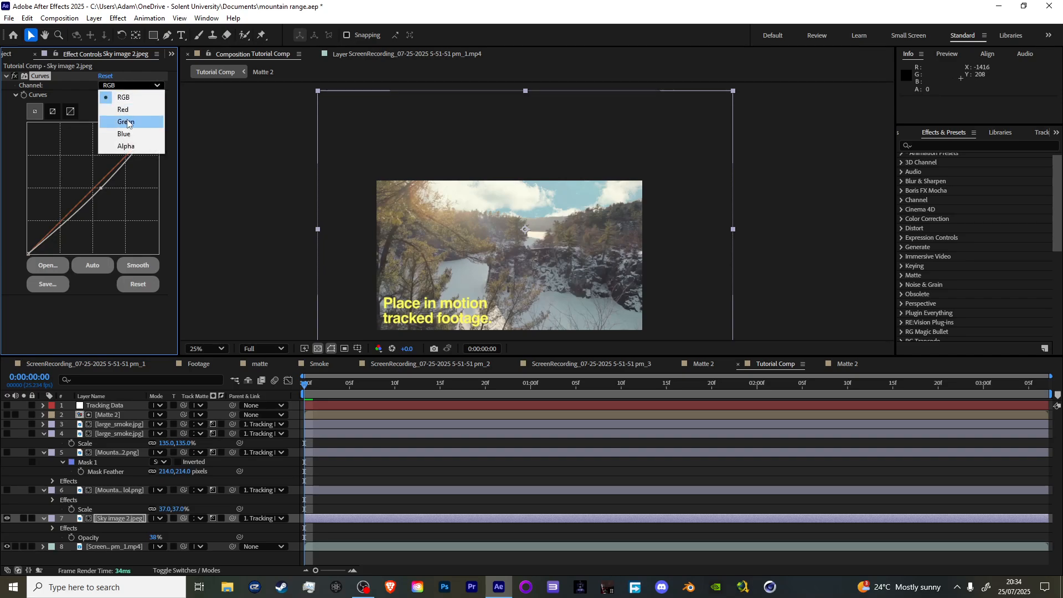
left_click(118, 133)
left_click(95, 182)
left_click_drag(96, 185, 91, 183)
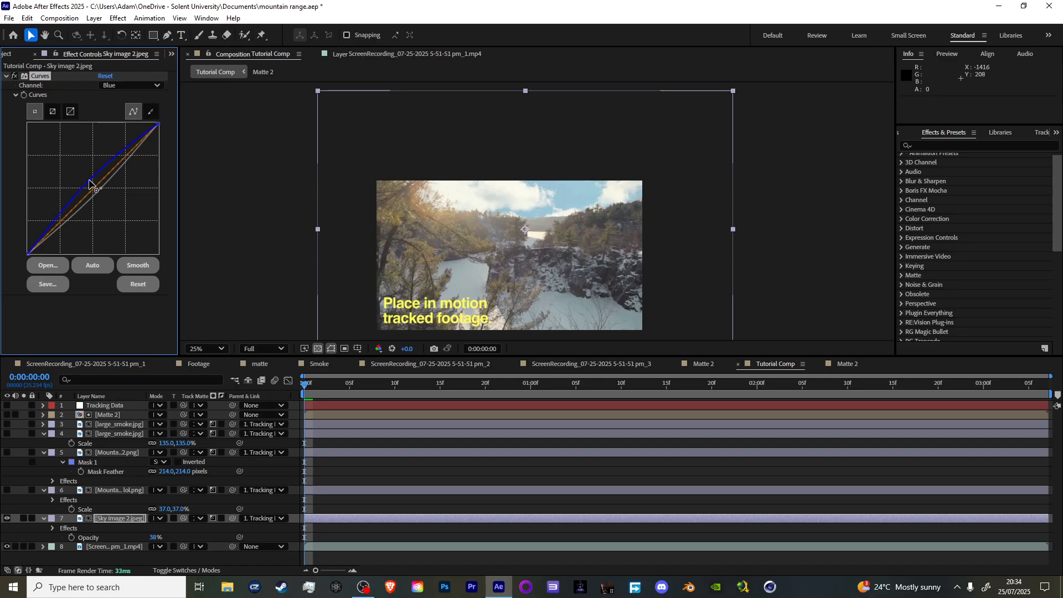
Apply the Tint effect to the sky layer with Amount to Tint set to 54%
key("ctrl+space")
type("tint")
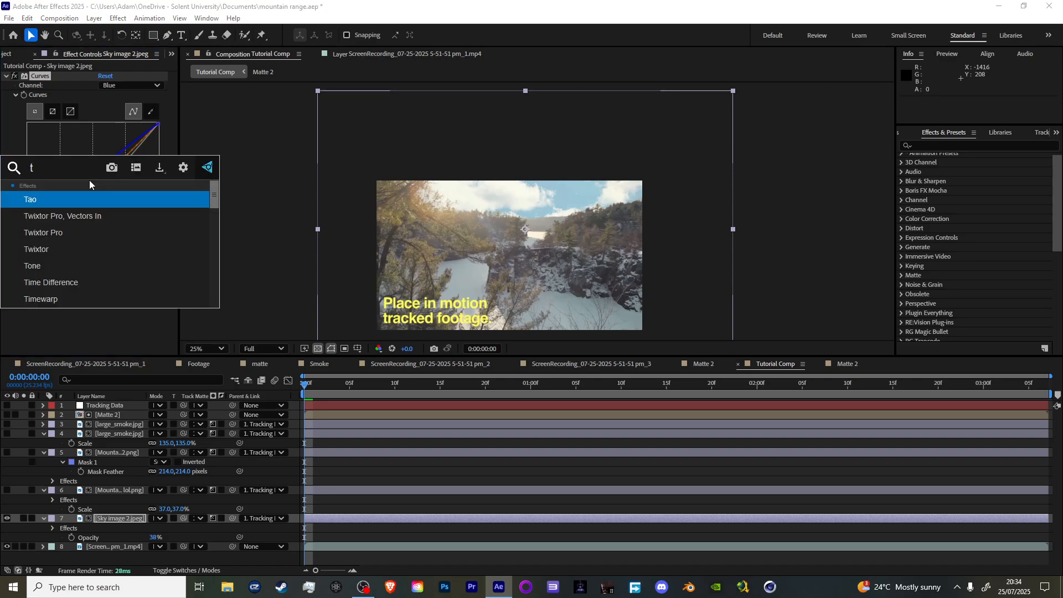
key("Return")
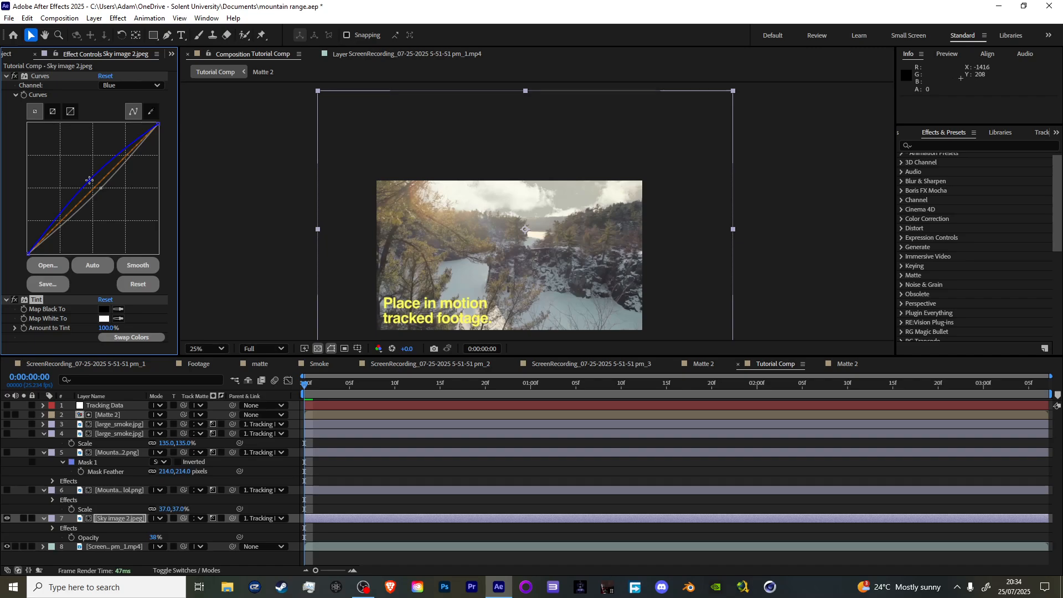
left_click_drag(112, 323, 85, 333)
Lower the sky layer's opacity to 16% and check the tinted sky against the footage
left_click(133, 518)
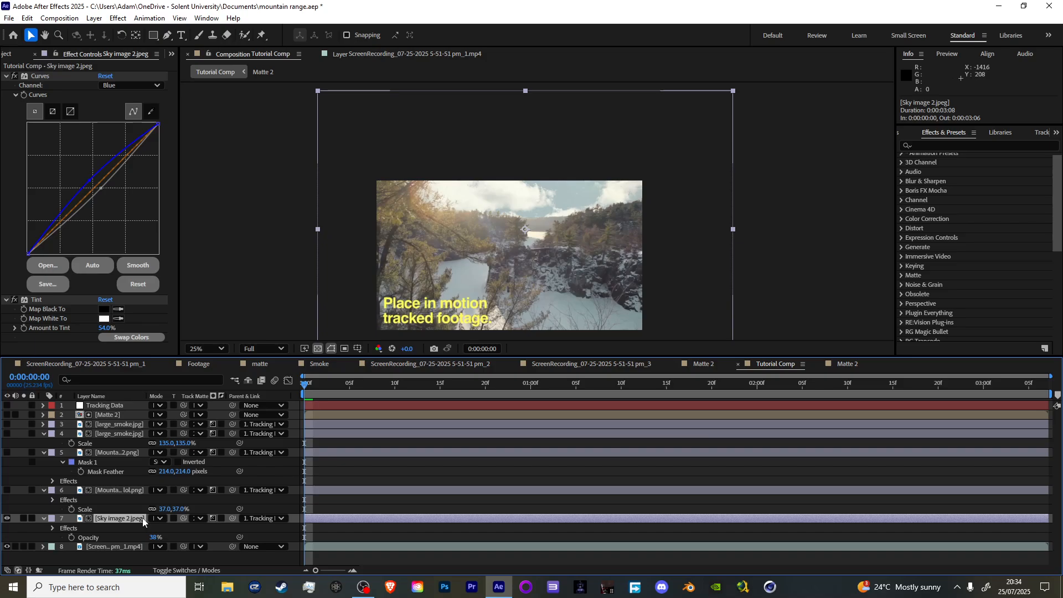
key("t")
left_click_drag(152, 528, 145, 530)
left_click(177, 546)
key("period")
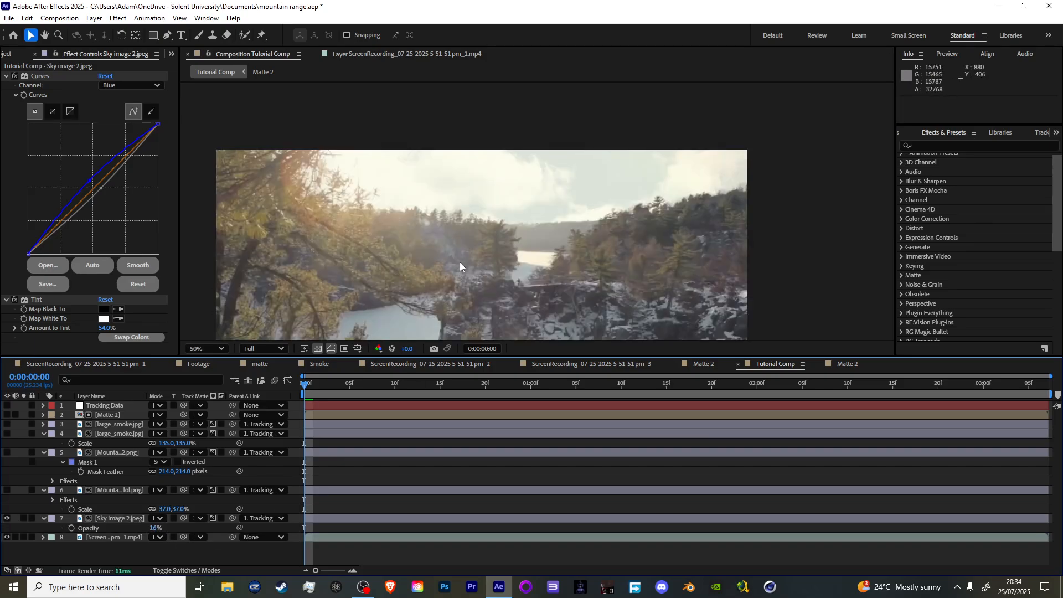
left_click(15, 303)
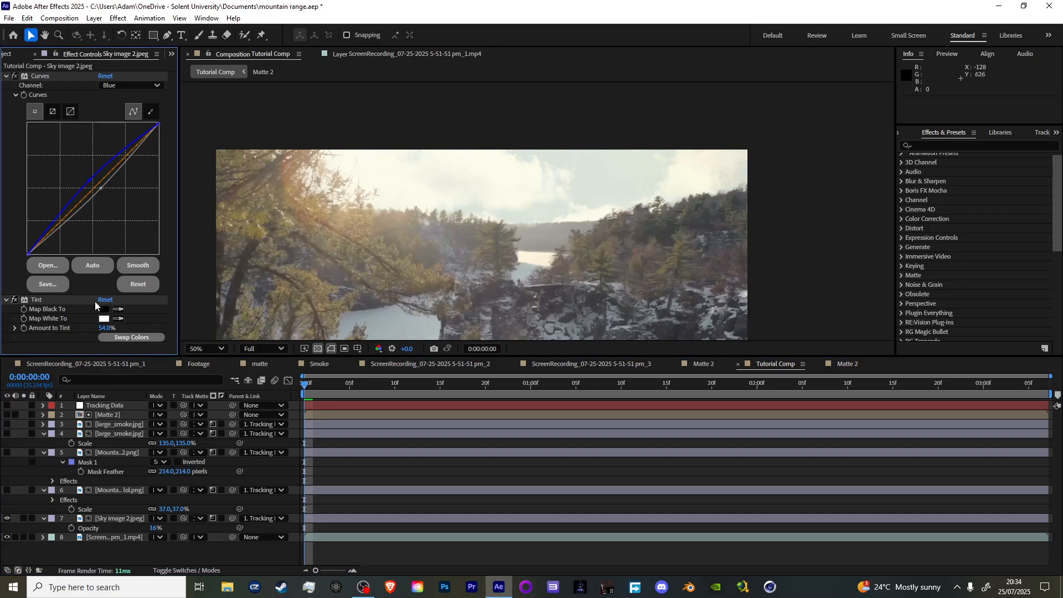
Apply Gaussian Blur to the sky layer with Blurriness set to 4.4, and save the project
key("comma")
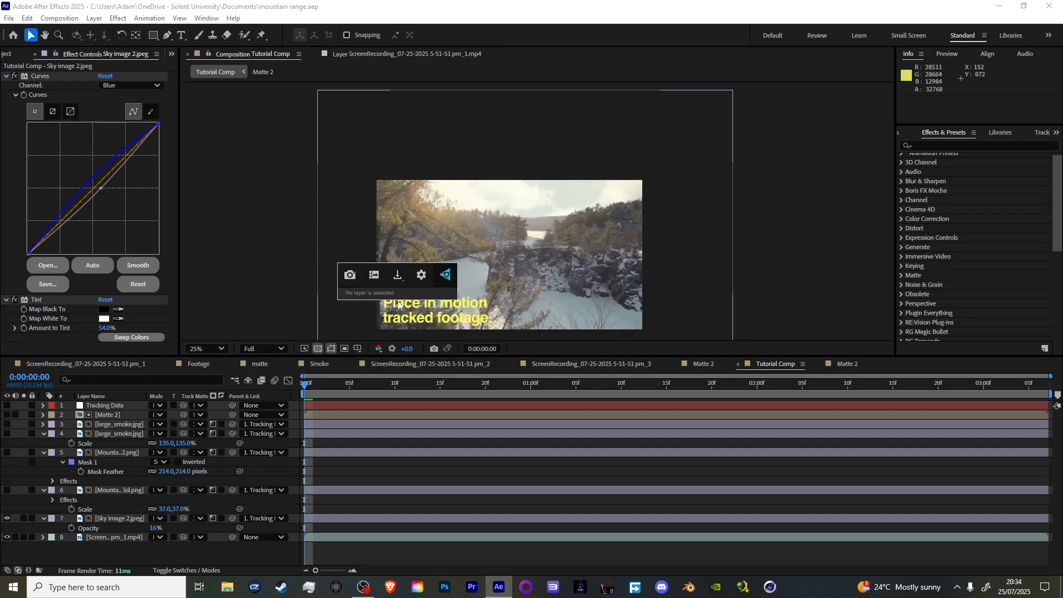
left_click(128, 519)
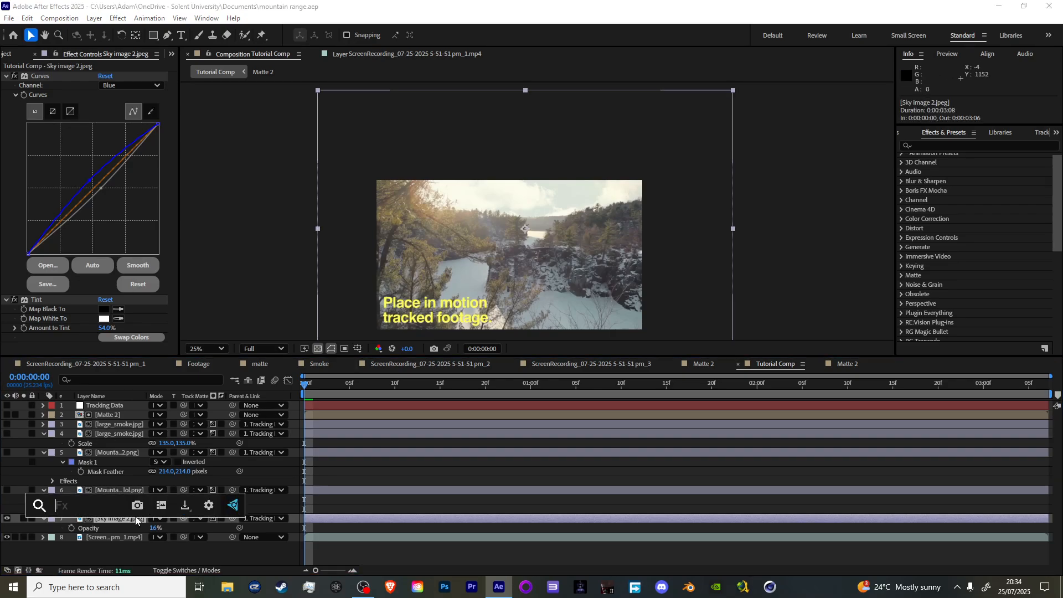
type("gau")
left_click(137, 495)
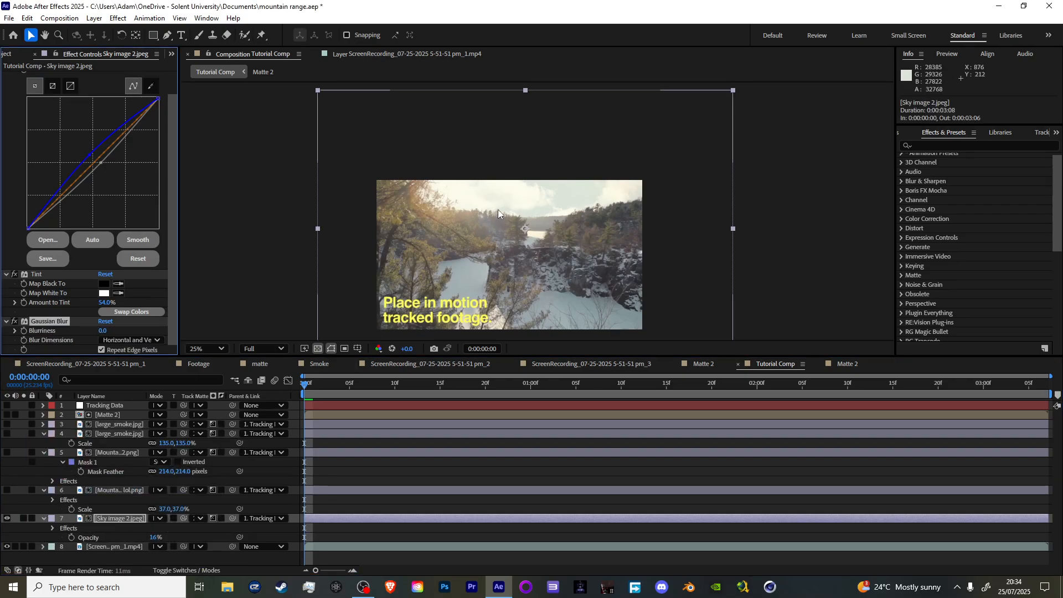
key("period")
key("period")
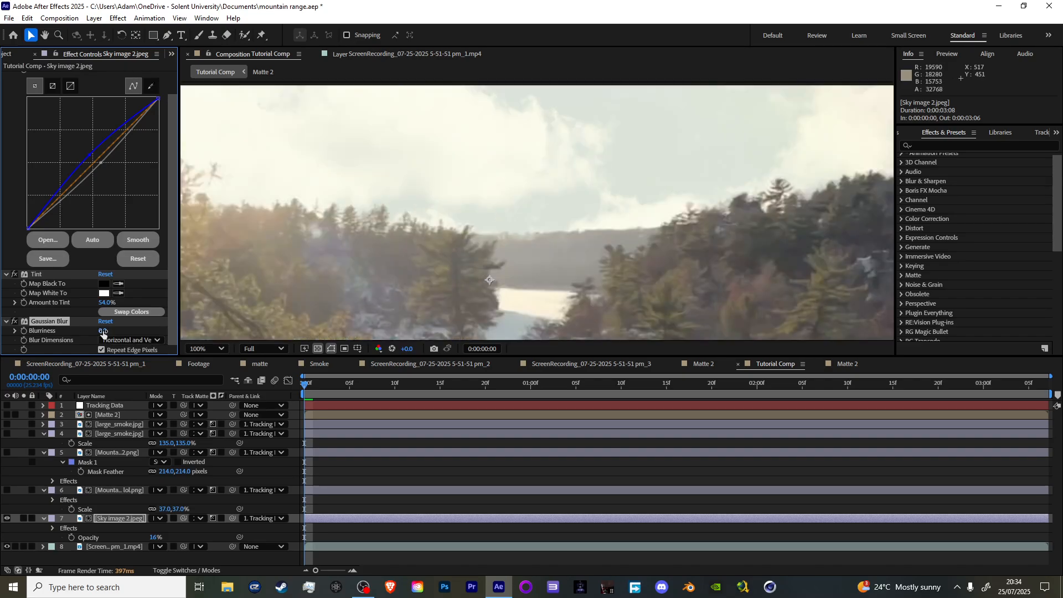
left_click_drag(102, 331, 146, 332)
left_click_drag(264, 323, 117, 330)
scroll(381, 221, "down", 2)
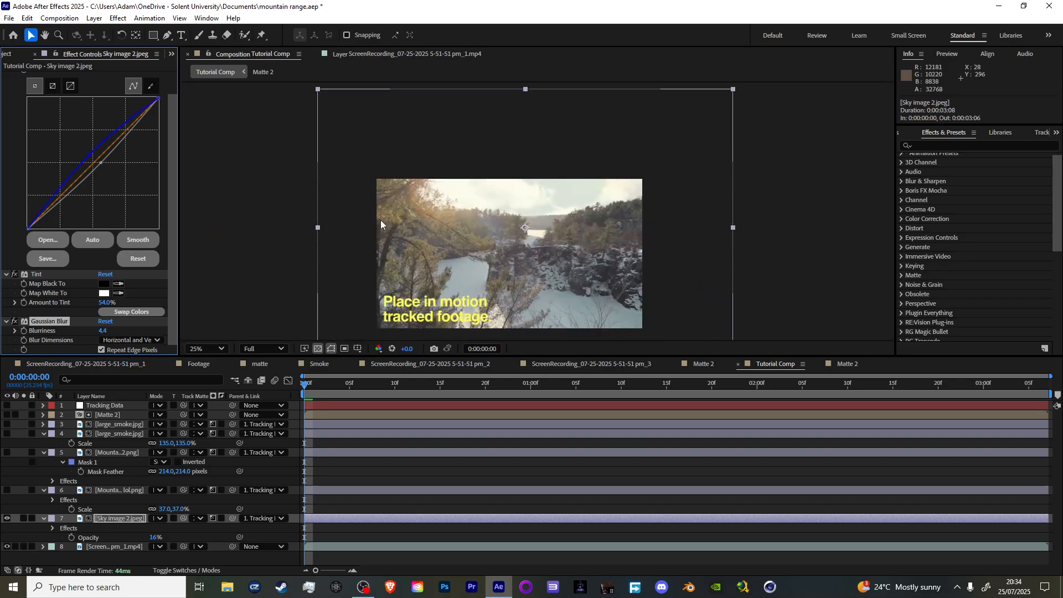
key("ctrl+s")
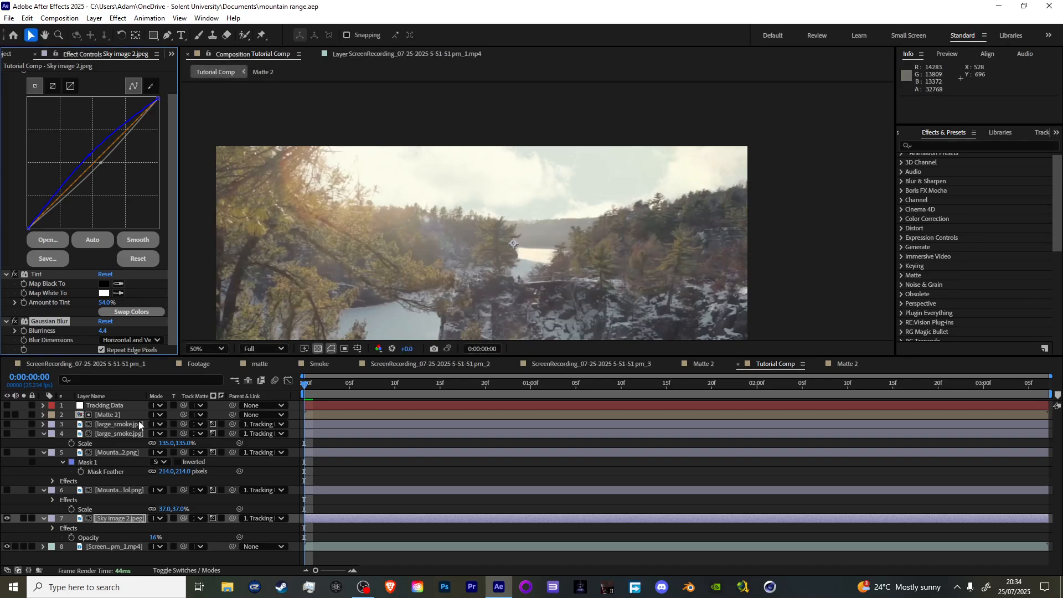
Turn the visibility of both mountain layers and both smoke layers back on
left_click(7, 490)
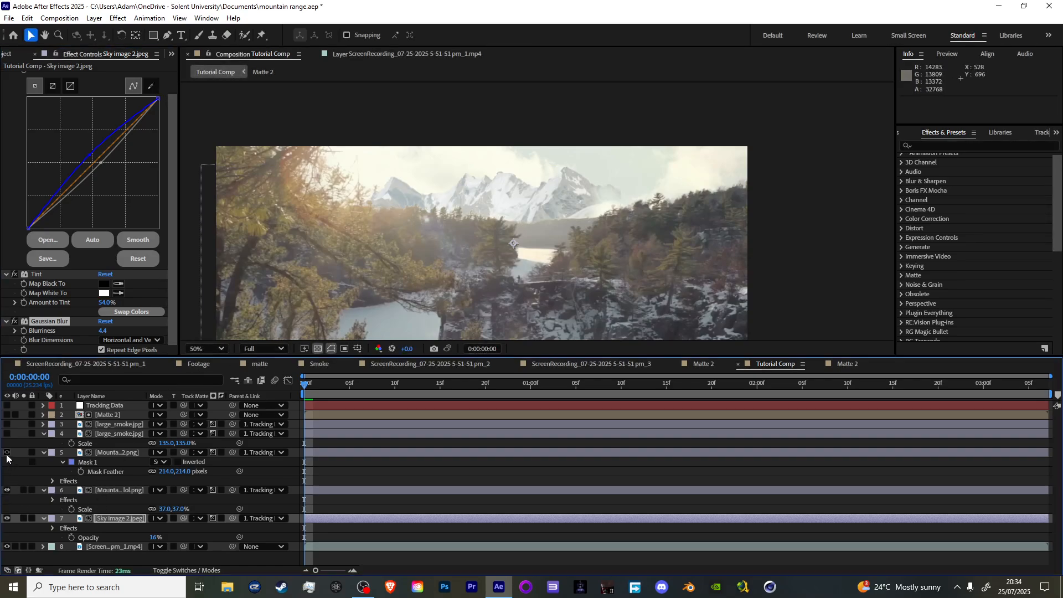
left_click(7, 452)
left_click(7, 434)
left_click(7, 424)
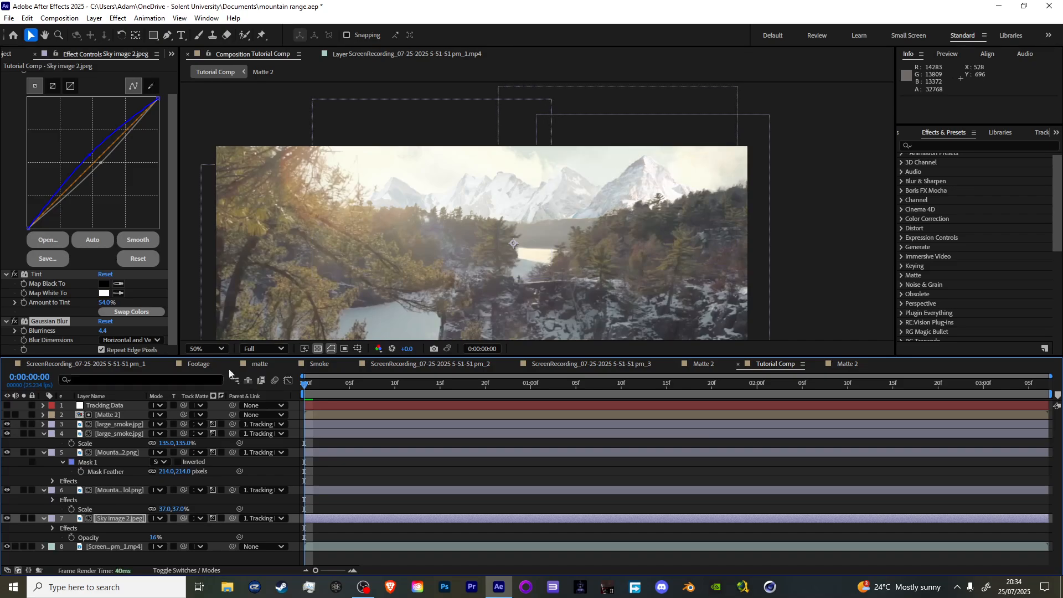
Scrub through the timeline to examine how the mountains, smoke and sky hold together over the shot, and return to the first frame
scroll(350, 234, "down", 2)
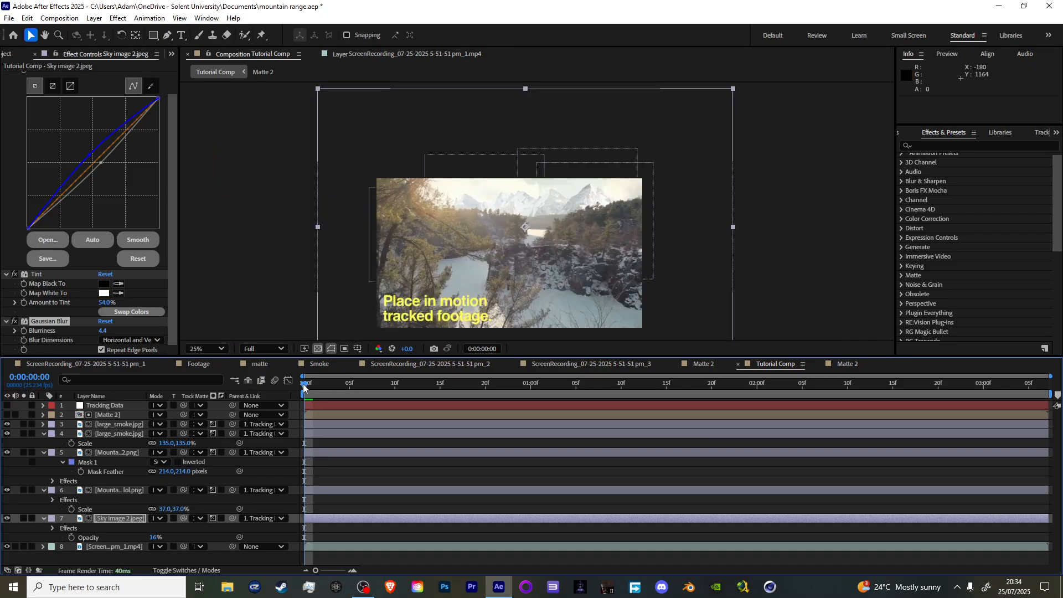
left_click_drag(304, 388, 582, 387)
scroll(510, 261, "up", 2)
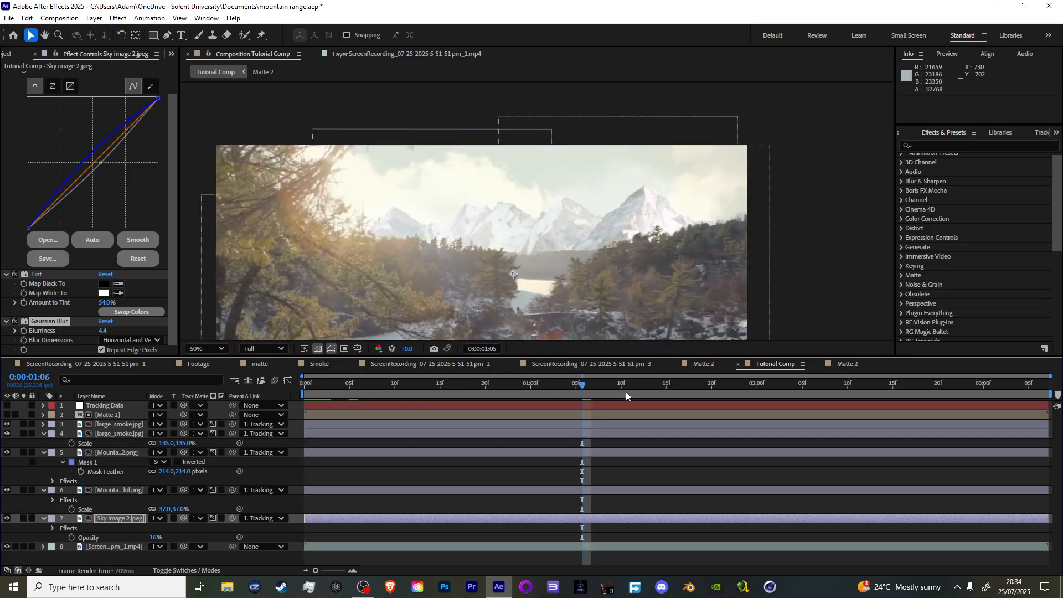
left_click_drag(583, 385, 1033, 382)
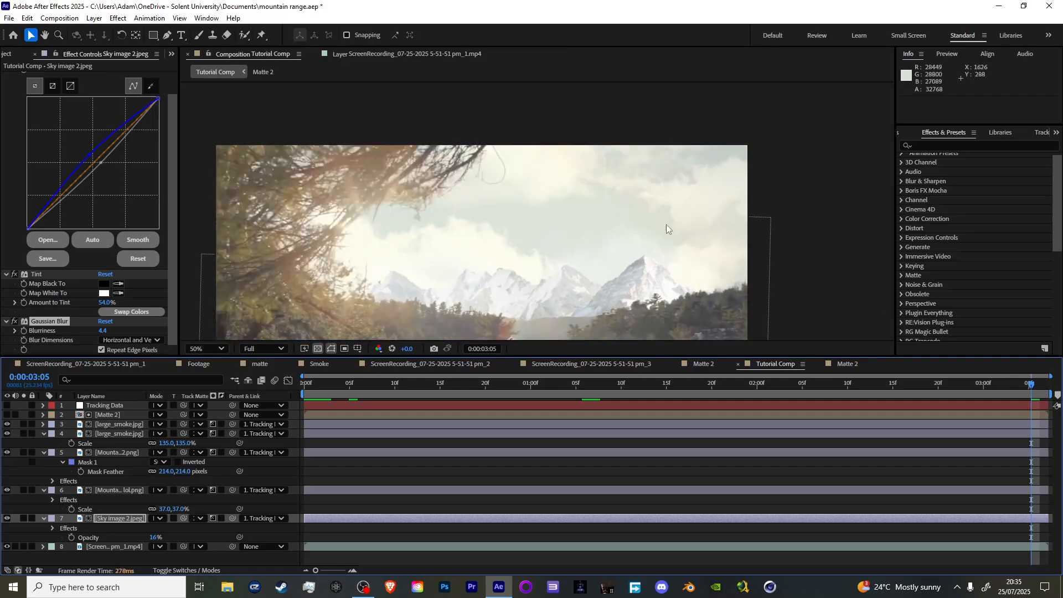
scroll(564, 230, "down", 2)
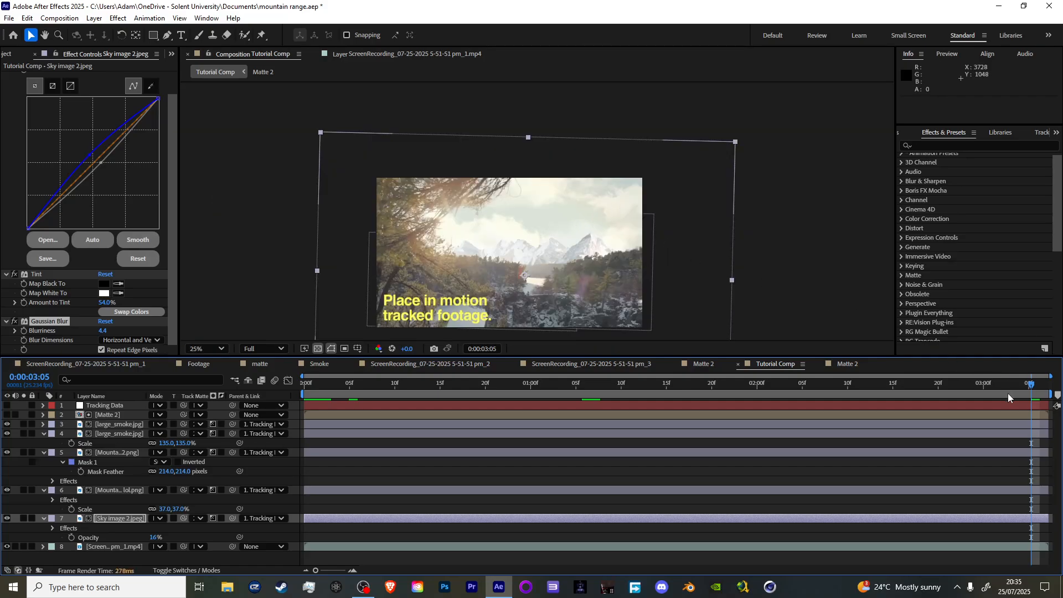
key("Home")
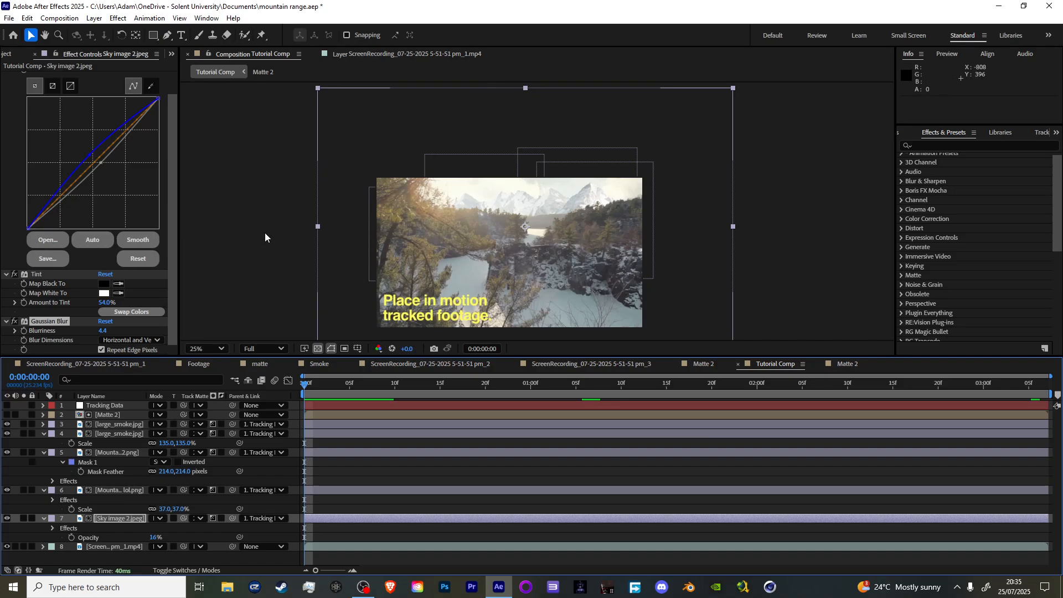
scroll(526, 233, "up", 2)
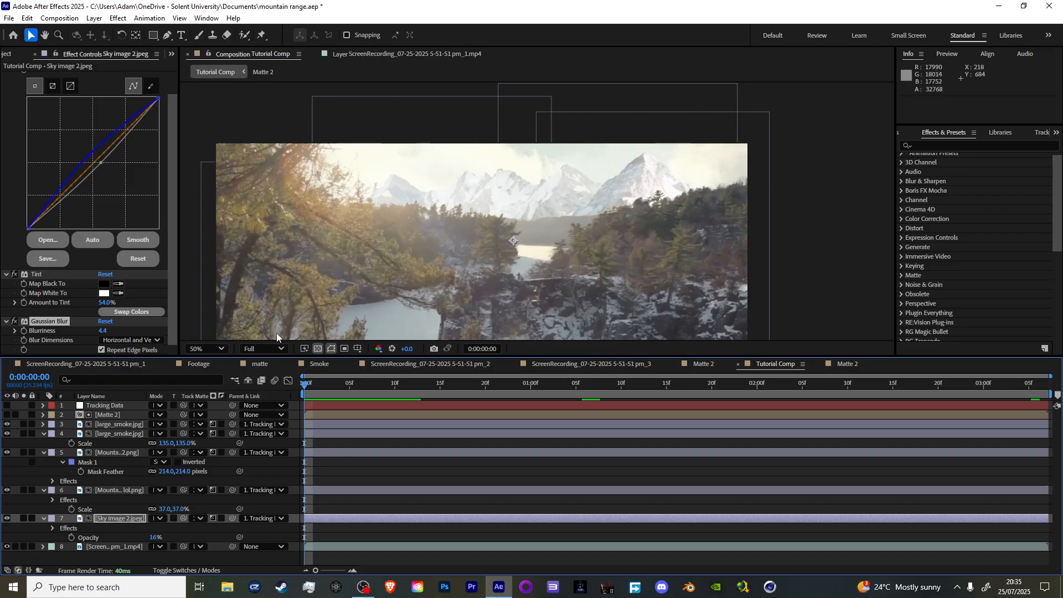
Add a new adjustment layer and move it to the top of the layer stack
key("ctrl+alt+y")
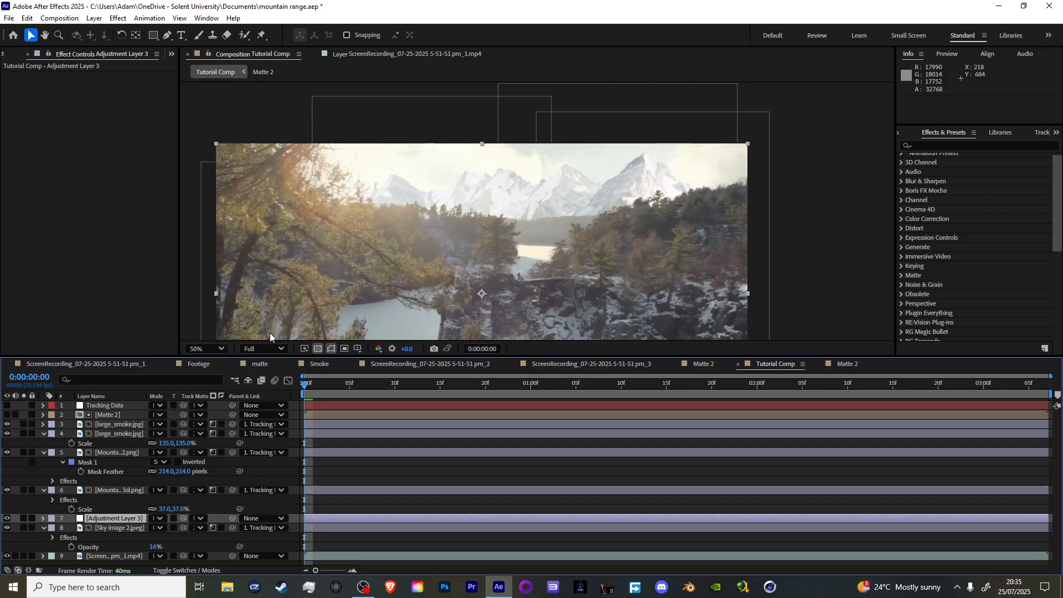
left_click_drag(118, 519, 118, 403)
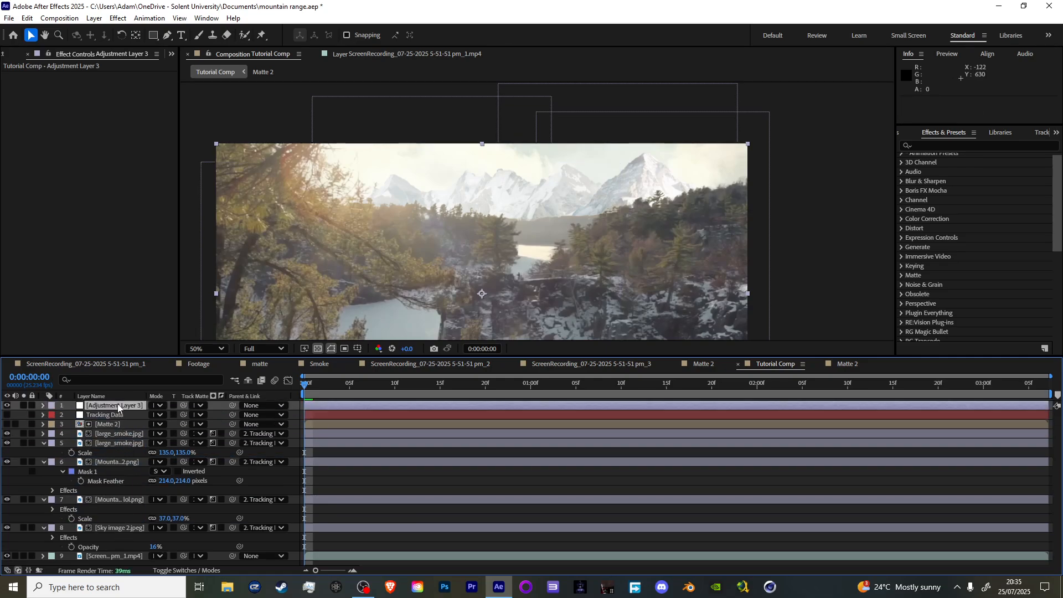
right_click(371, 249)
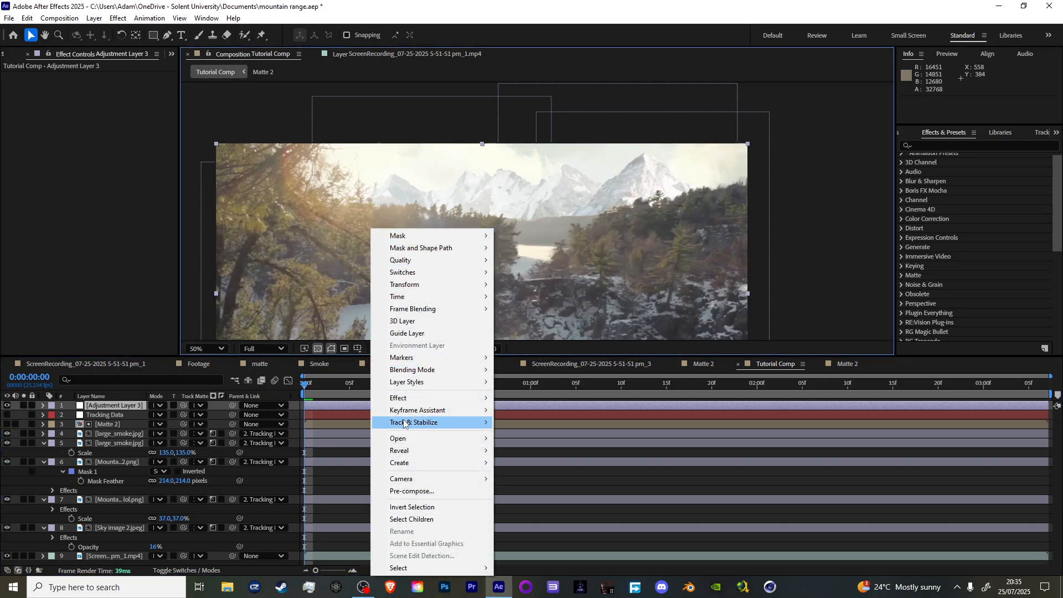
right_click(98, 248)
left_click(21, 187)
left_click(94, 18)
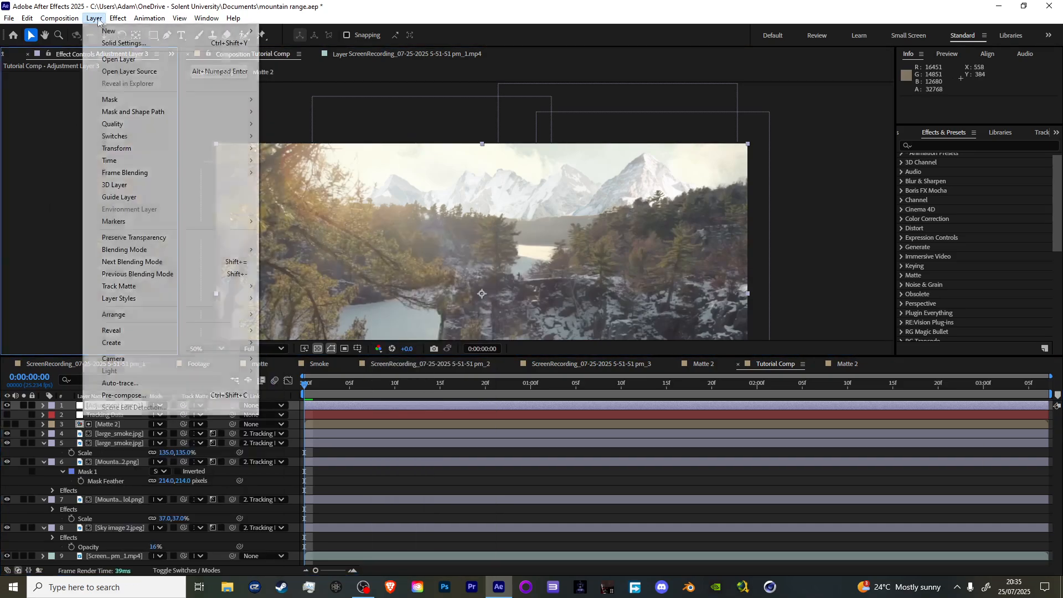
mouse_move(111, 31)
left_click(317, 105)
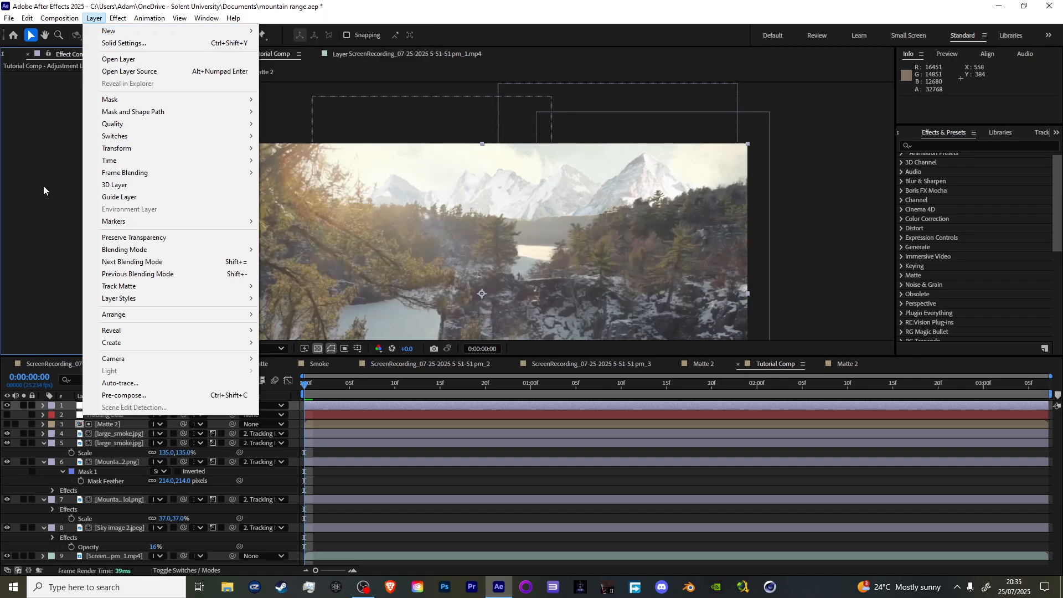
Rename the new adjustment layer Colour Grade
right_click(135, 403)
left_click(165, 369)
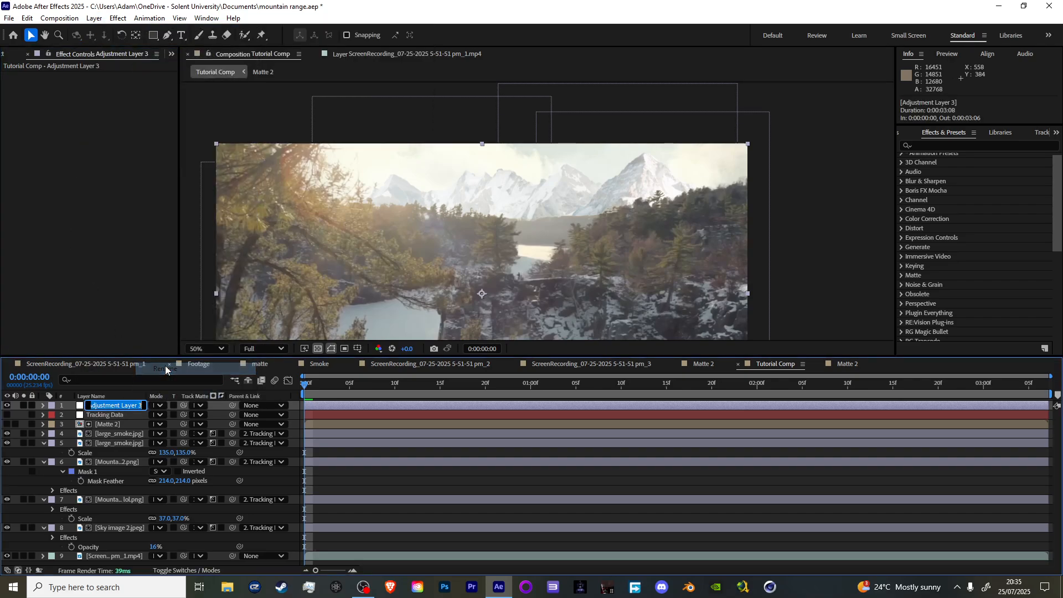
type("Colour")
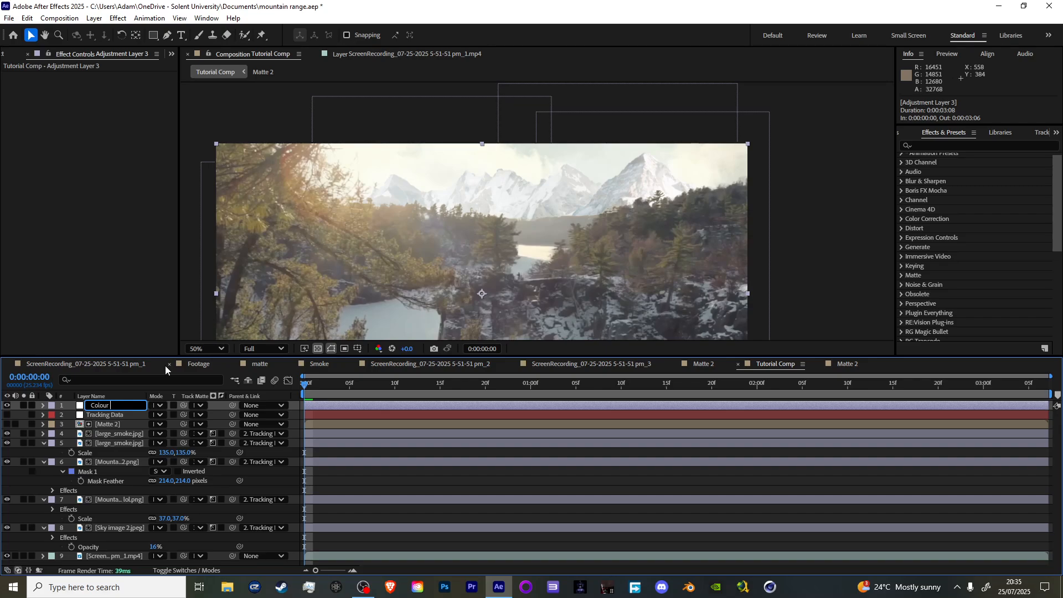
type(" Grade")
key("Return")
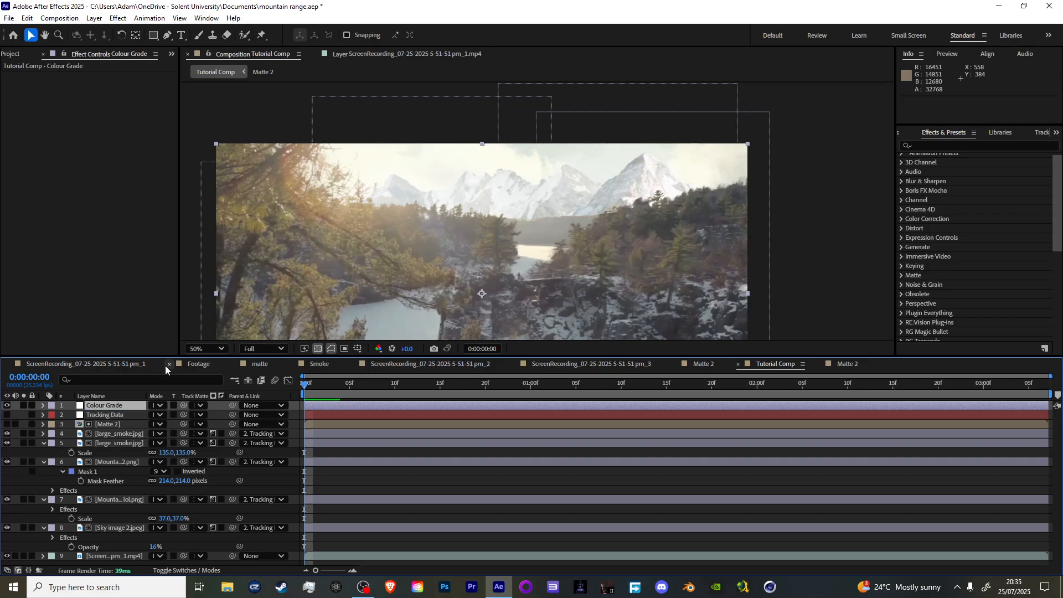
Apply Curves to the Colour Grade layer and pull the RGB shadows and midtones down to deepen the contrast
key("ctrl+space")
type("curve")
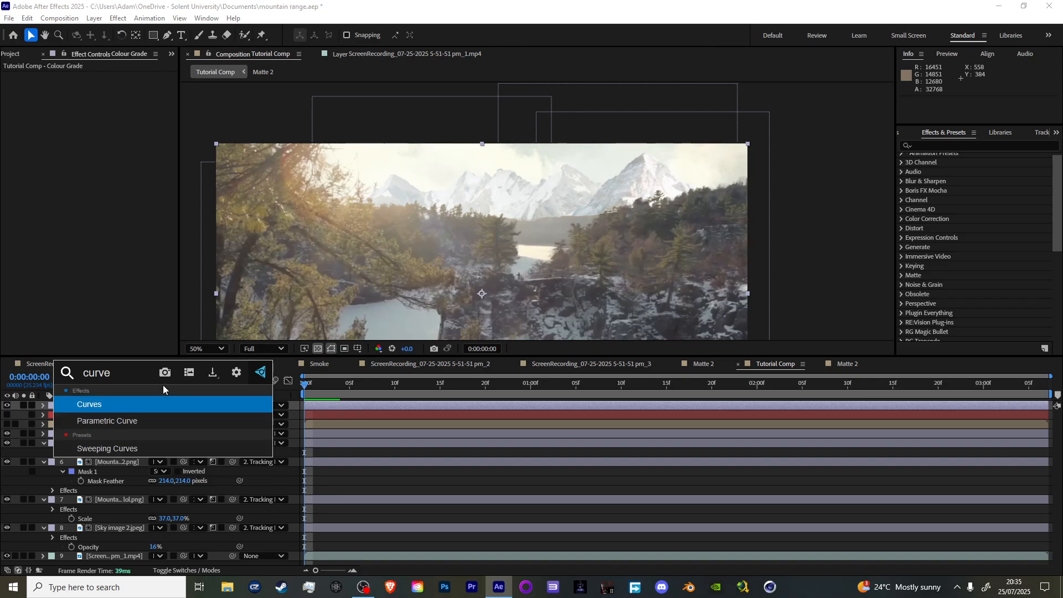
key("Return")
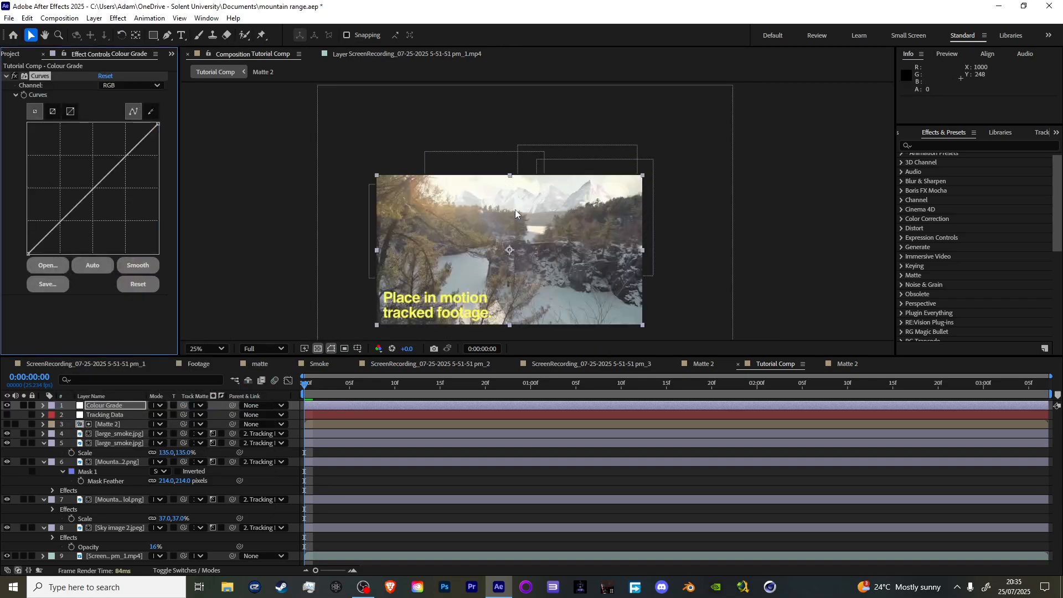
left_click_drag(102, 178, 84, 219)
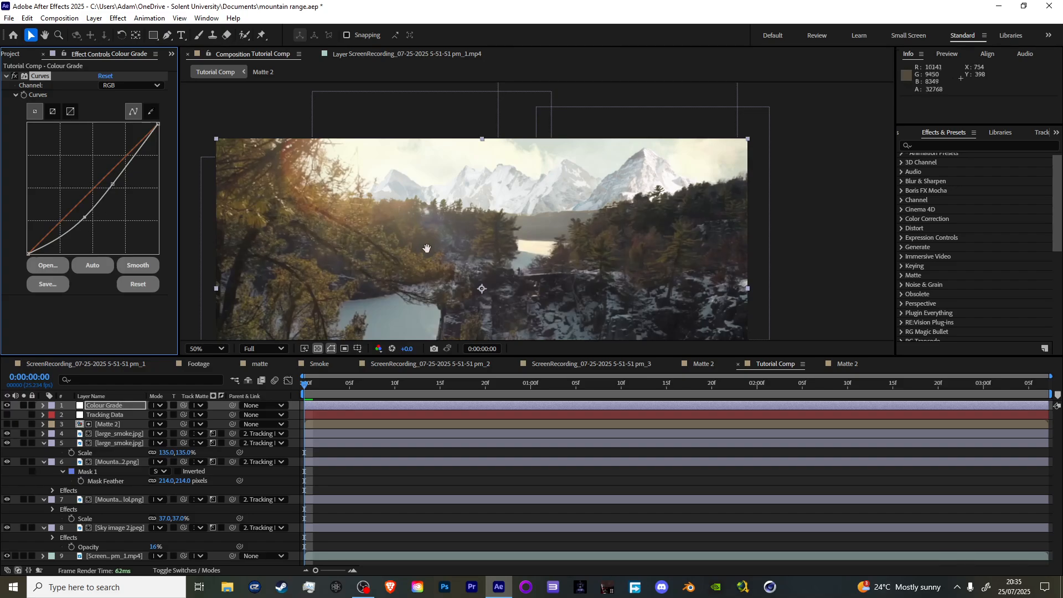
key("space")
left_click_drag(433, 248, 423, 204)
scroll(421, 195, "down", 2)
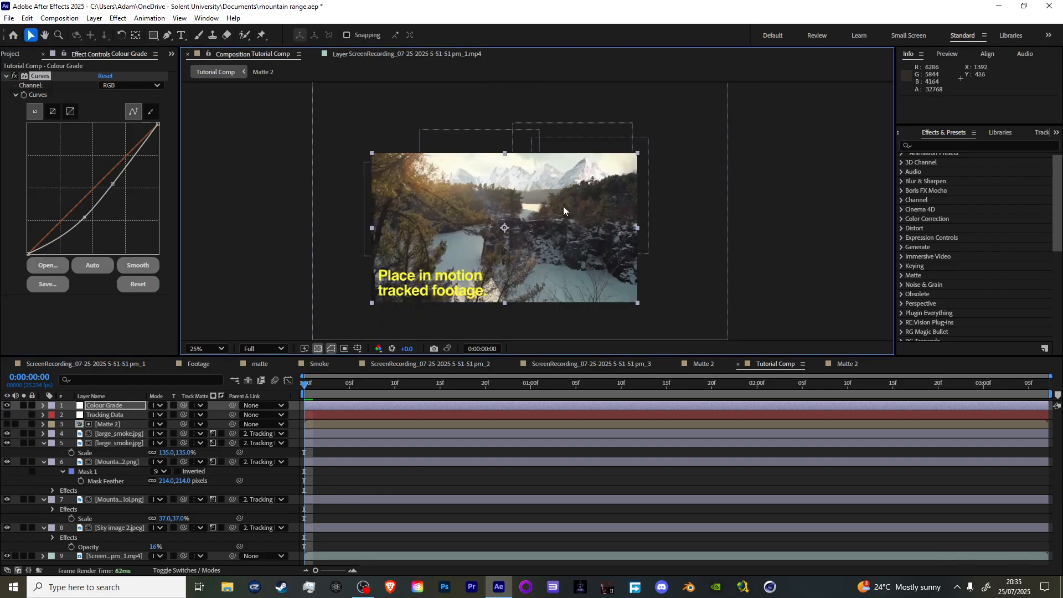
scroll(531, 212, "up", 2)
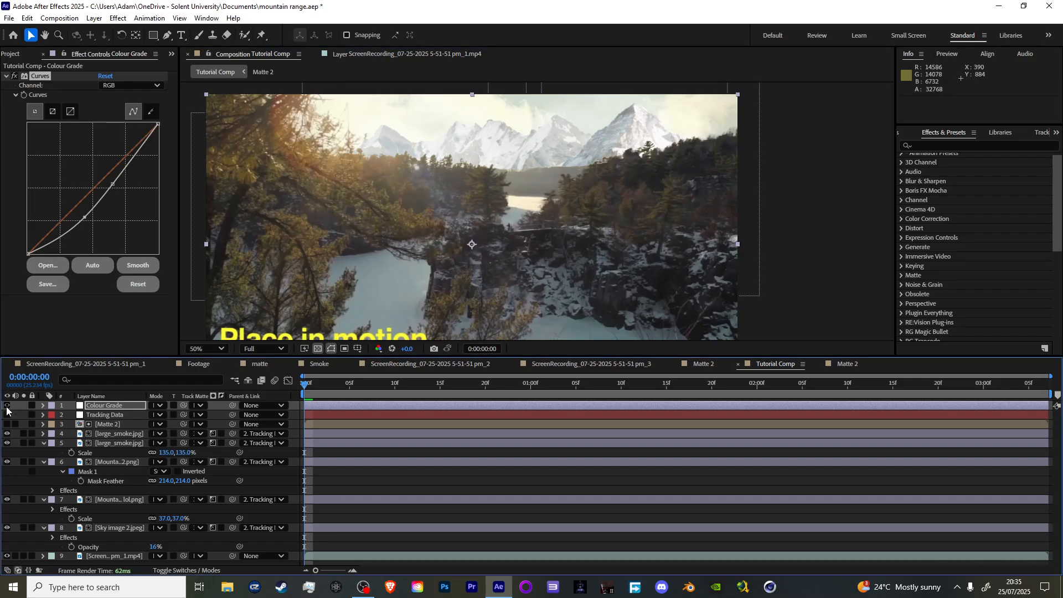
Warm the Colour Grade Curves by slightly raising the Red midtones and lowering the Blue midtones, and compare with the layer hidden and shown
left_click(138, 88)
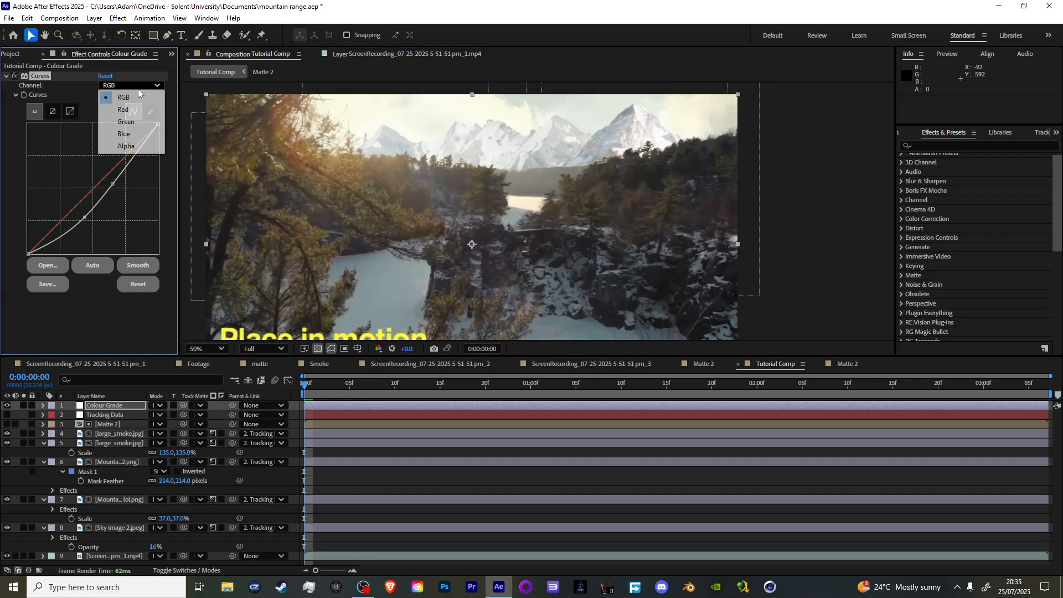
left_click(130, 107)
left_click_drag(95, 187, 98, 190)
left_click(138, 85)
left_click(130, 116)
left_click(131, 85)
left_click(127, 136)
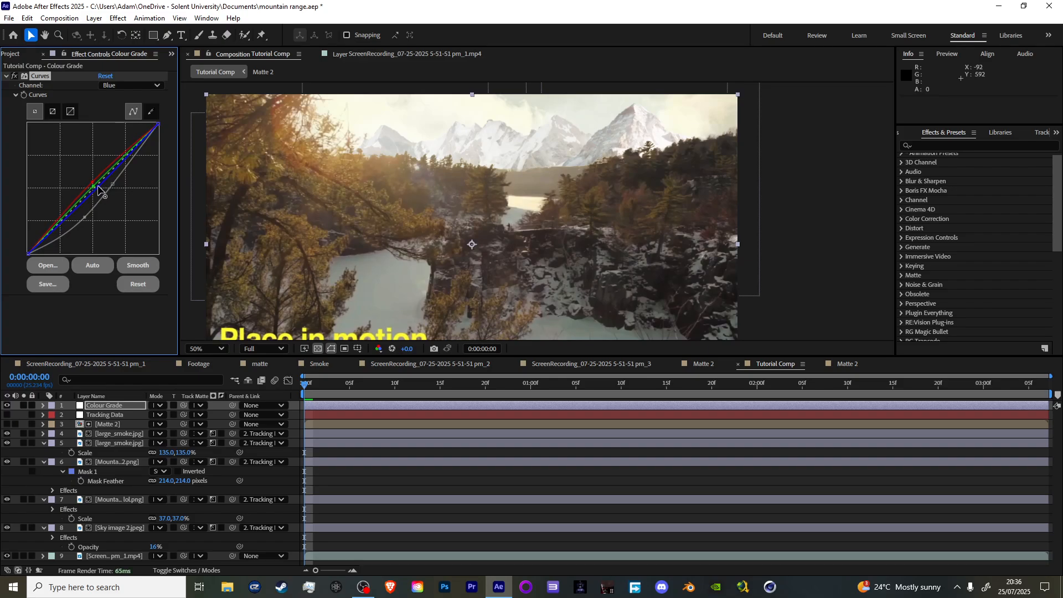
key("comma")
key("comma")
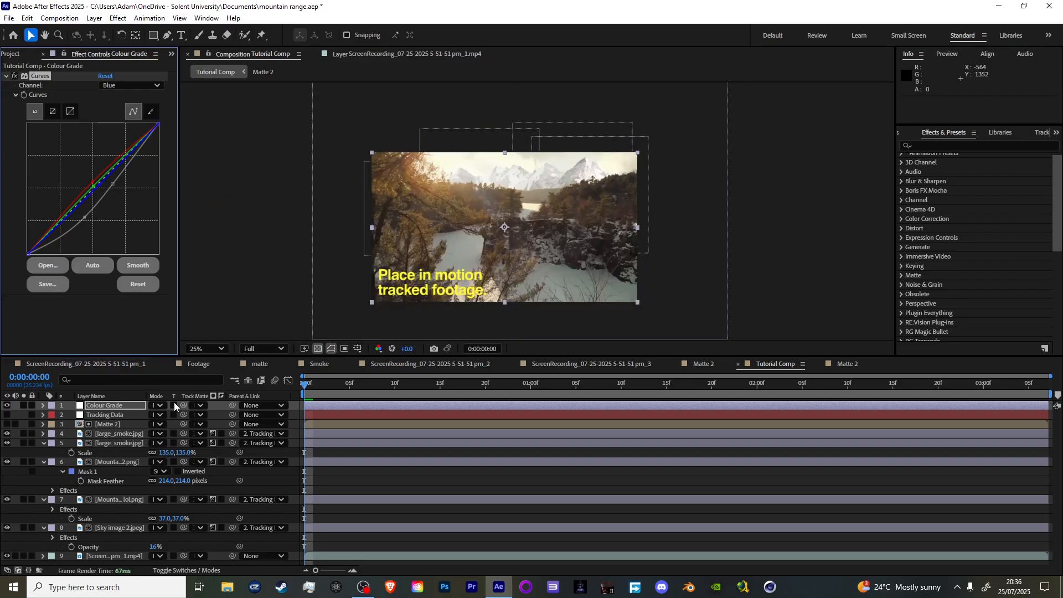
left_click(6, 405)
left_click(6, 405)
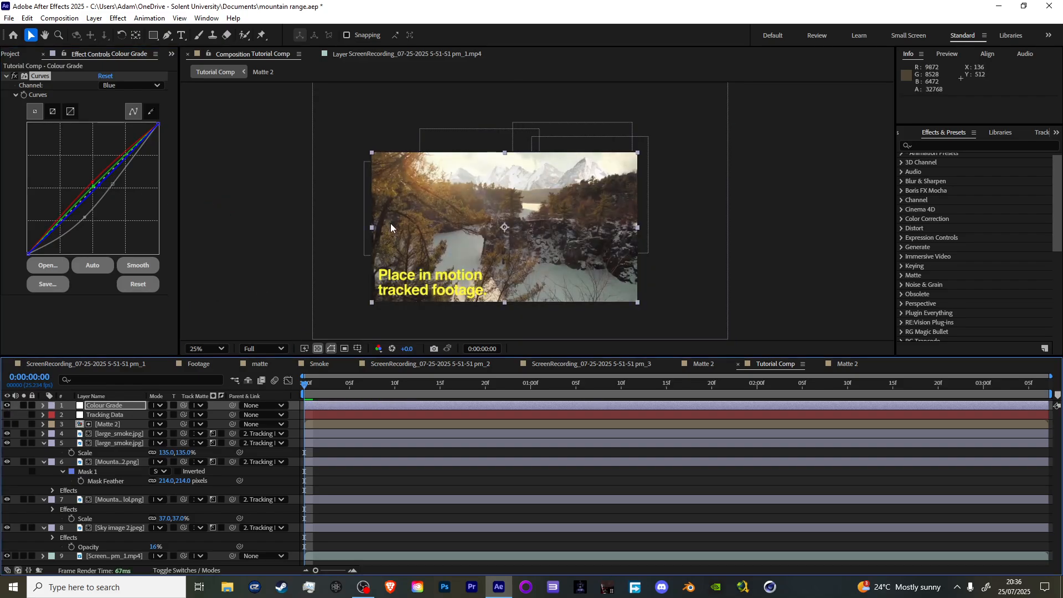
Apply Tint to the Colour Grade layer with Amount to Tint set to 16%, and save the project
key("period")
key("period")
key("ctrl+space")
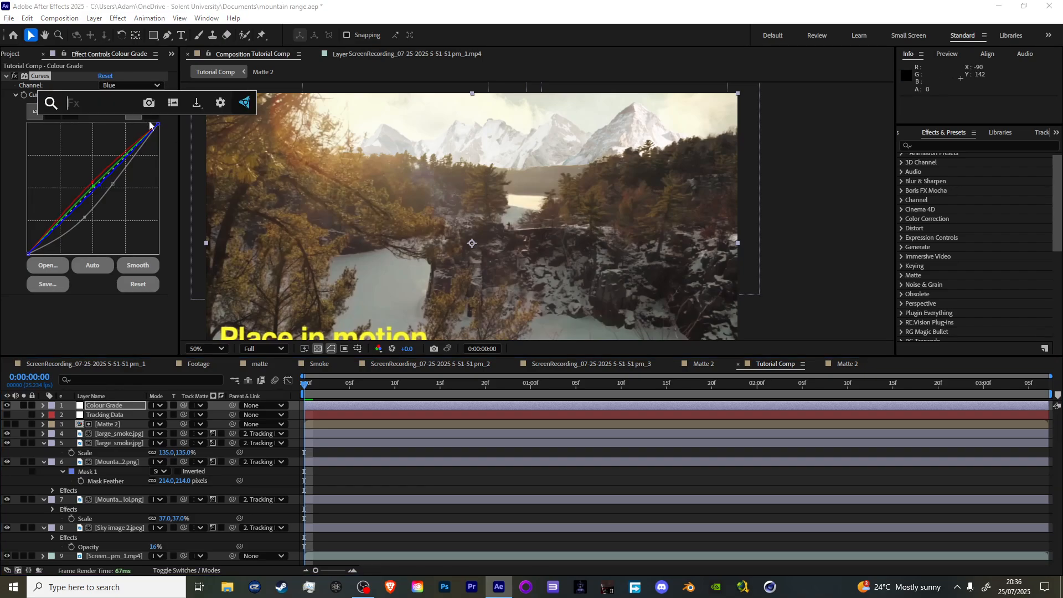
type("tint")
key("Return")
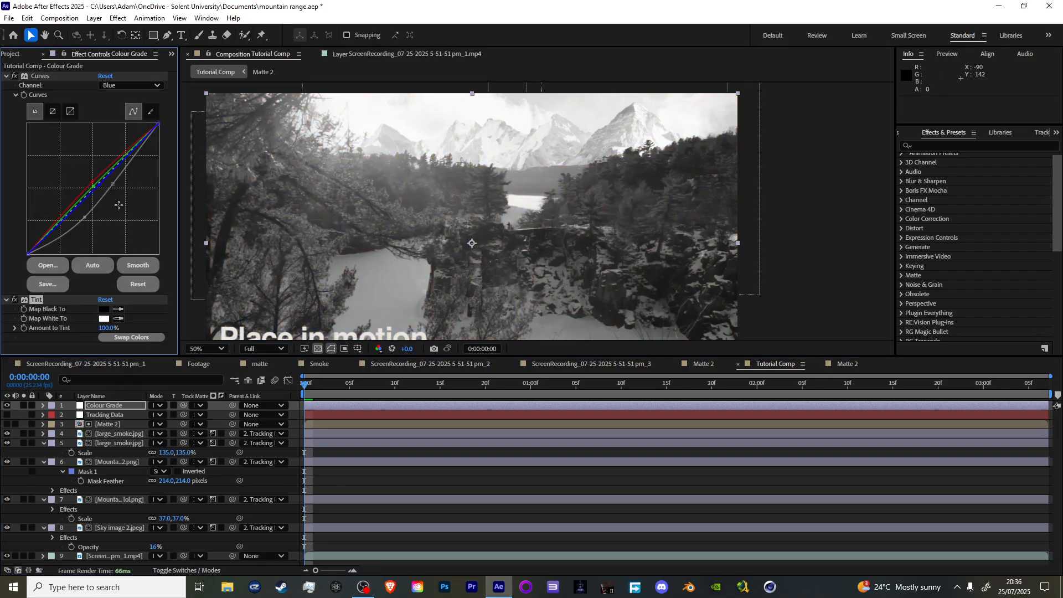
left_click_drag(105, 328, 71, 330)
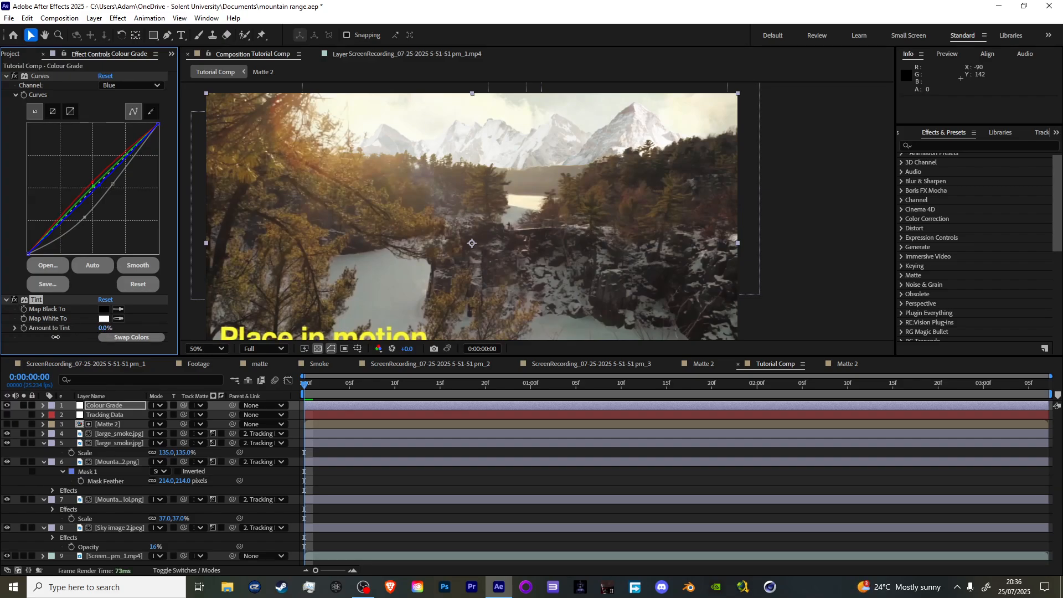
left_click_drag(55, 337, 61, 334)
scroll(268, 275, "up", 1)
key("ctrl+s")
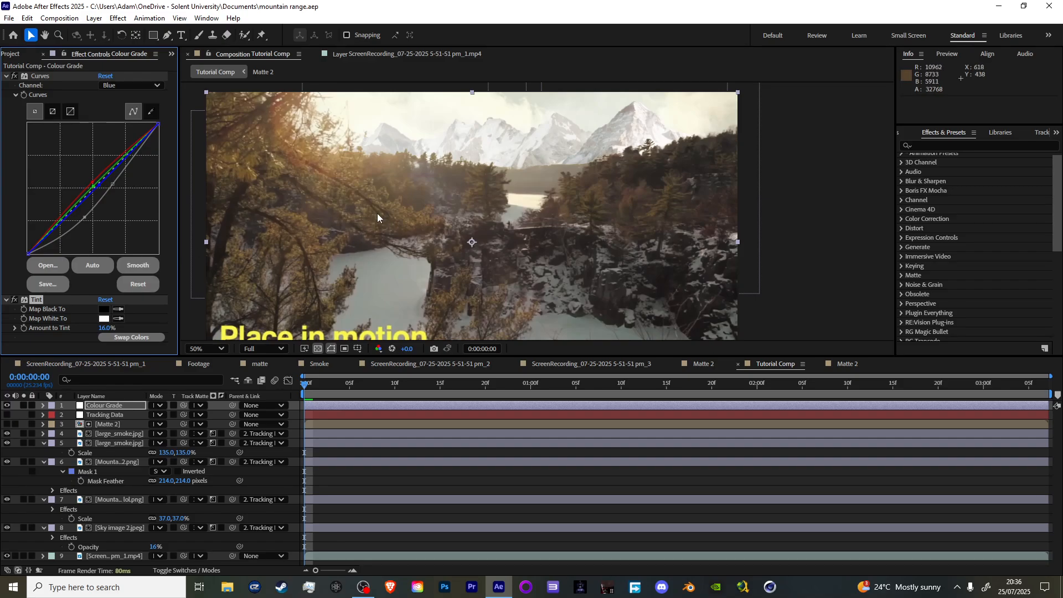
Examine the graded mountains, treeline and lake up close and in the full frame
scroll(351, 251, "down", 2)
scroll(357, 250, "up", 2)
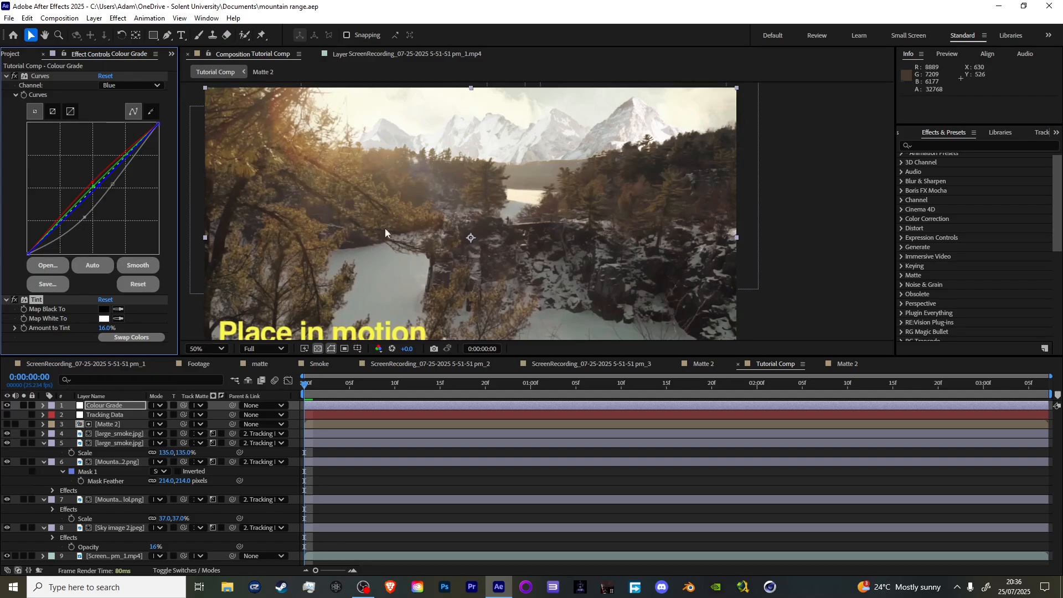
scroll(437, 211, "up", 1)
key("space")
left_click_drag(576, 158, 465, 206)
scroll(488, 138, "up", 1)
left_click_drag(514, 117, 593, 191)
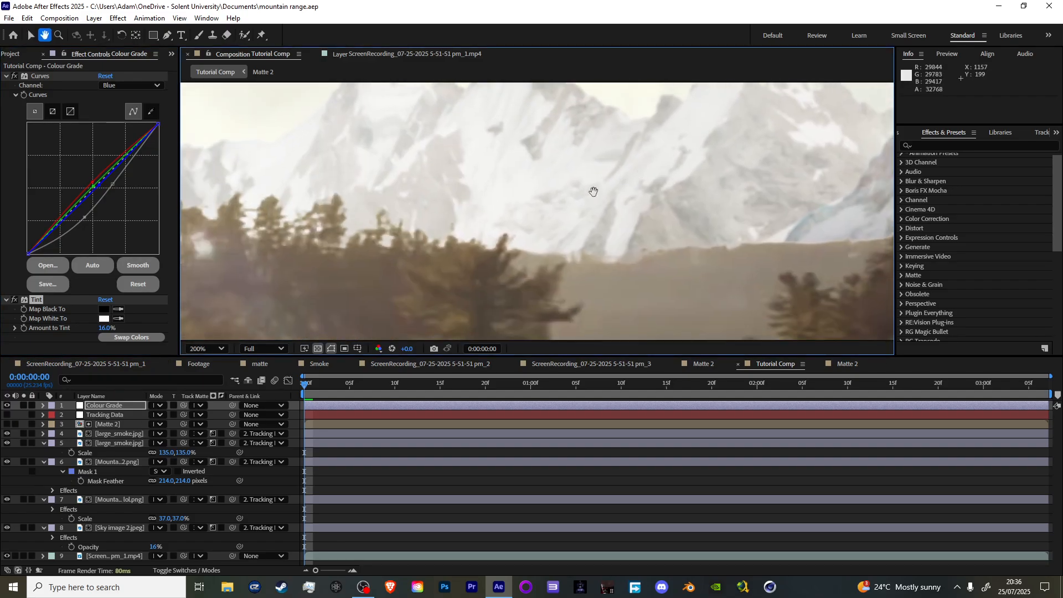
left_click_drag(326, 191, 273, 207)
scroll(505, 221, "down", 1)
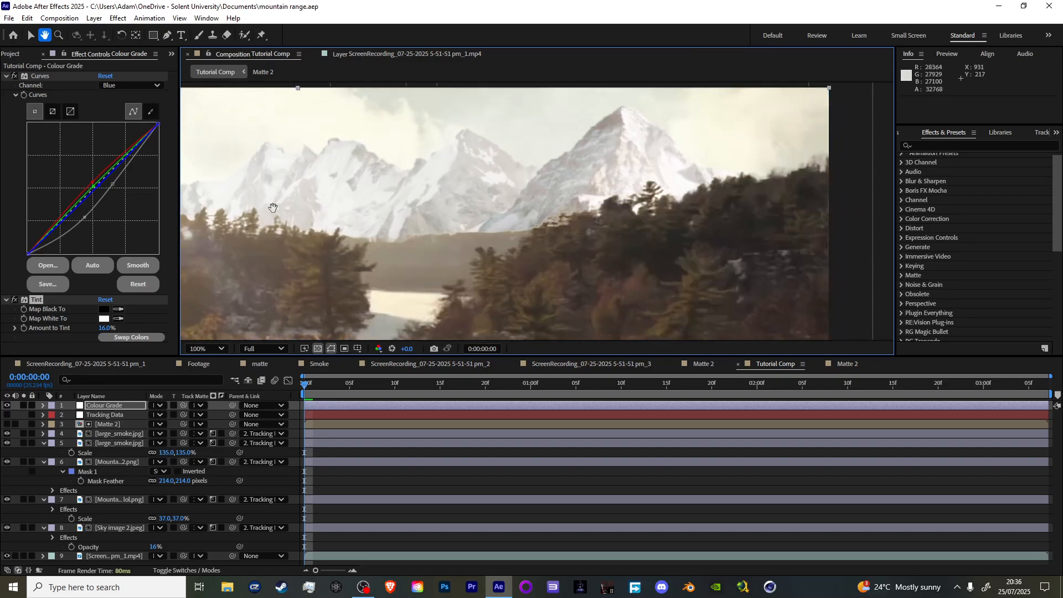
scroll(272, 207, "down", 2)
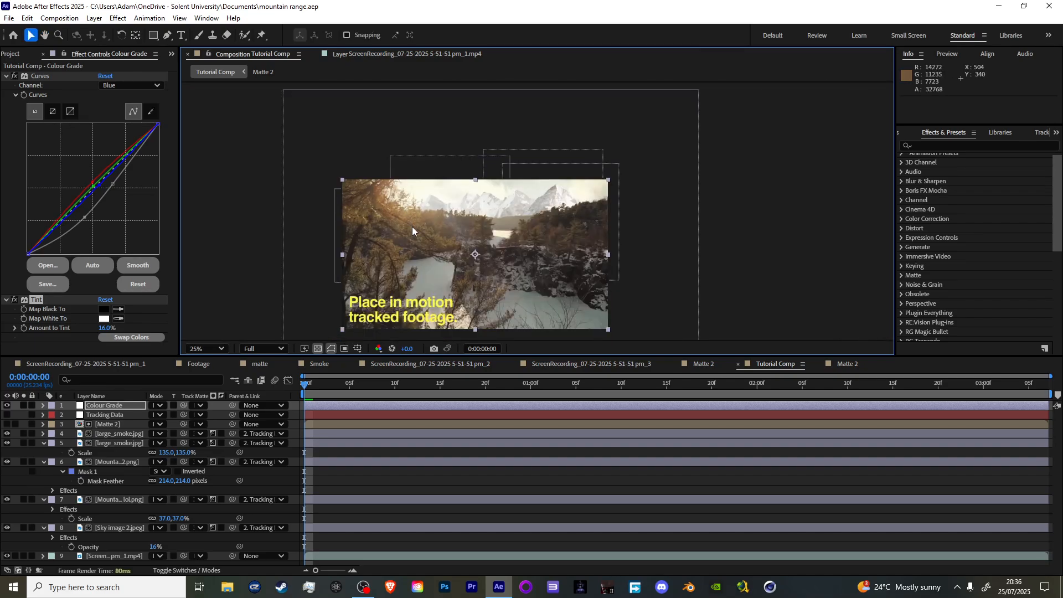
scroll(412, 227, "up", 1)
key("space")
left_click_drag(375, 280, 477, 202)
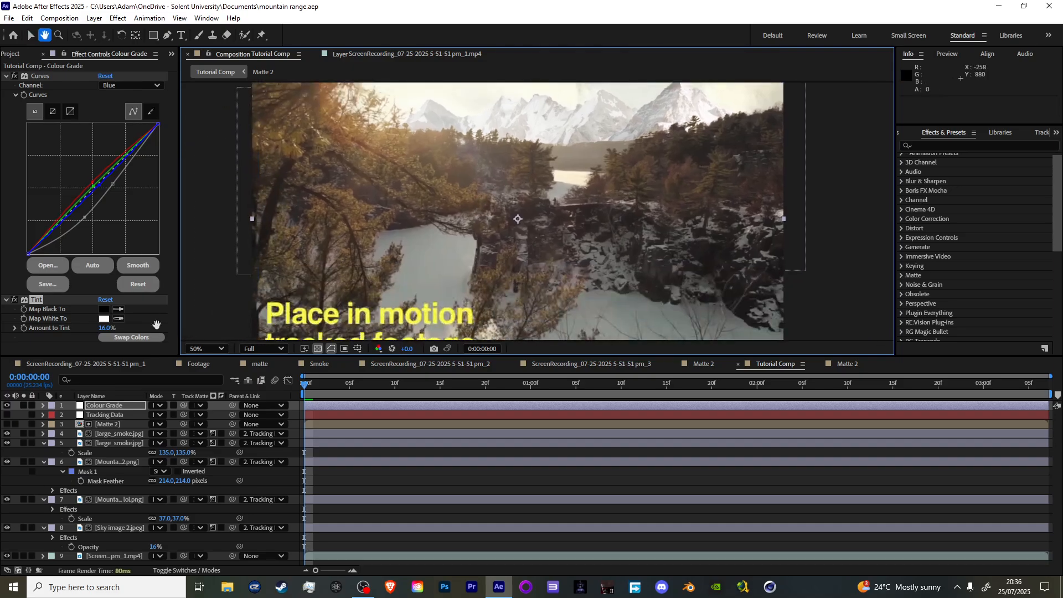
Apply CC Vignette to the Colour Grade layer with Amount set to 67
key("ctrl+space")
type("cc vi")
key("Return")
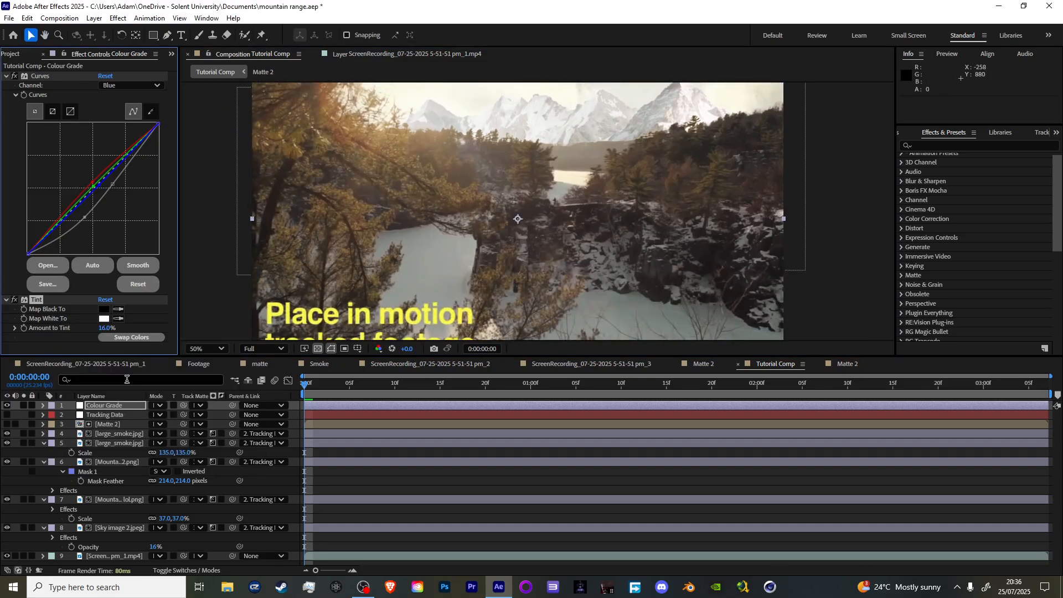
left_click_drag(105, 321, 63, 357)
left_click(151, 351)
mouse_move(116, 331)
left_mouse_down()
mouse_move(128, 331)
mouse_move(99, 322)
left_mouse_up()
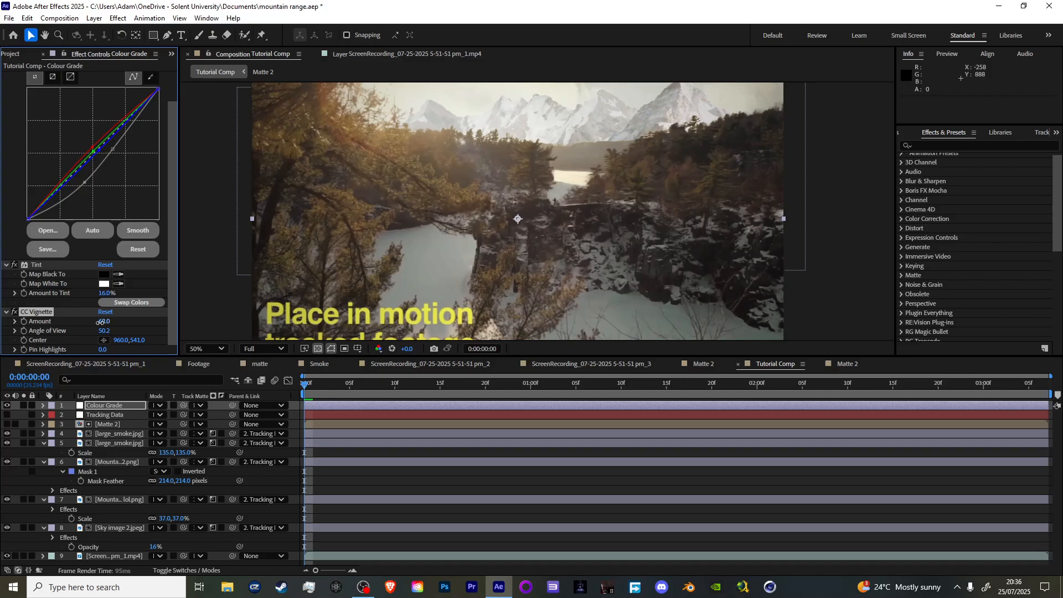
key("comma")
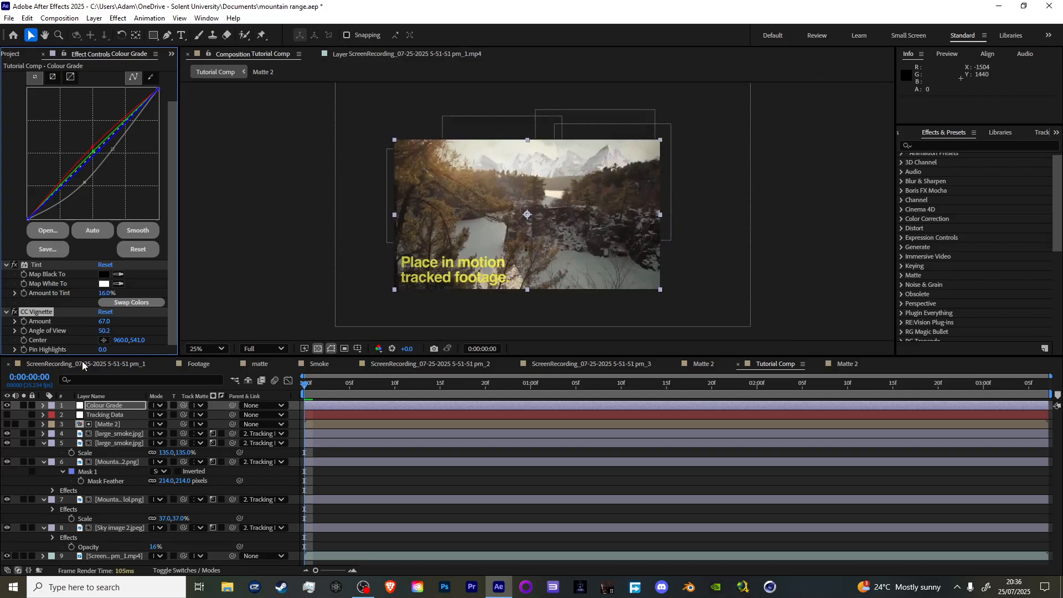
Compare the shot with the Colour Grade layer hidden and shown, and examine the vignetted frame closely
left_click(7, 405)
left_click(7, 406)
key("period")
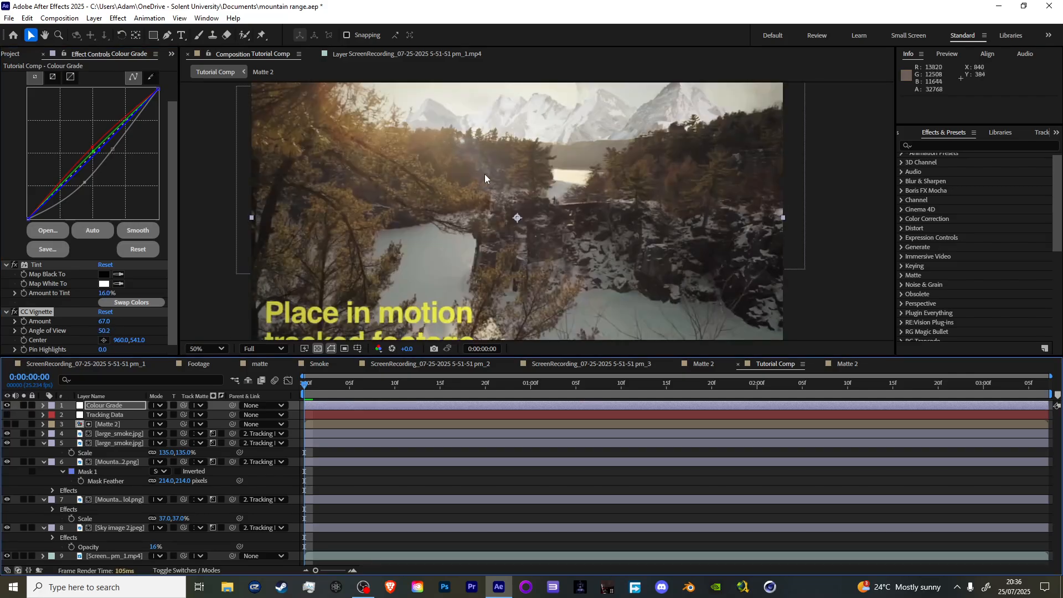
left_click_drag(336, 334, 419, 238)
left_click_drag(440, 196, 295, 305)
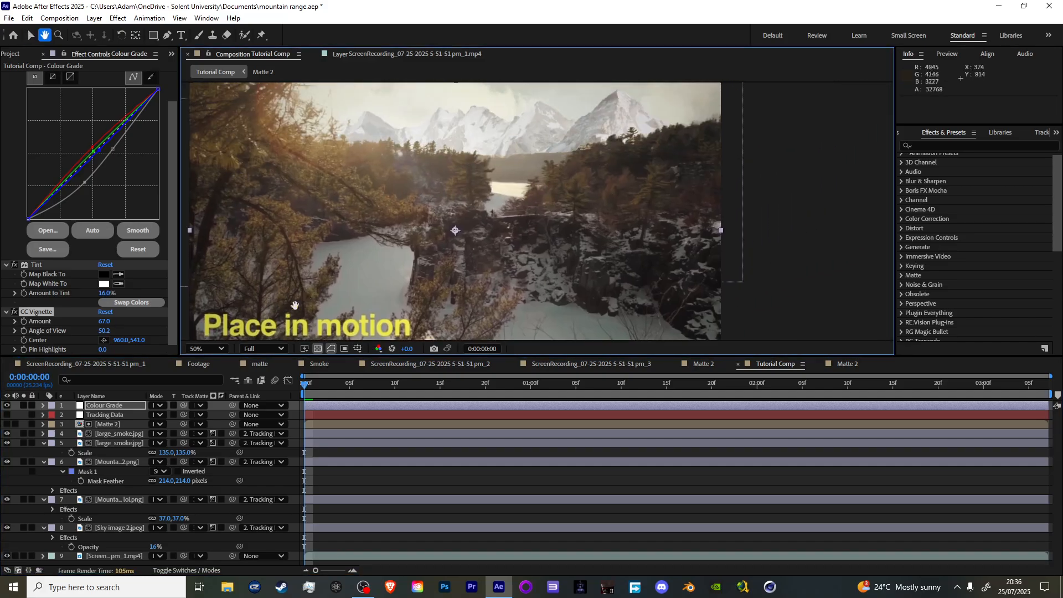
scroll(519, 140, "down", 2)
scroll(526, 147, "up", 2)
left_click_drag(528, 149, 549, 195)
key("v")
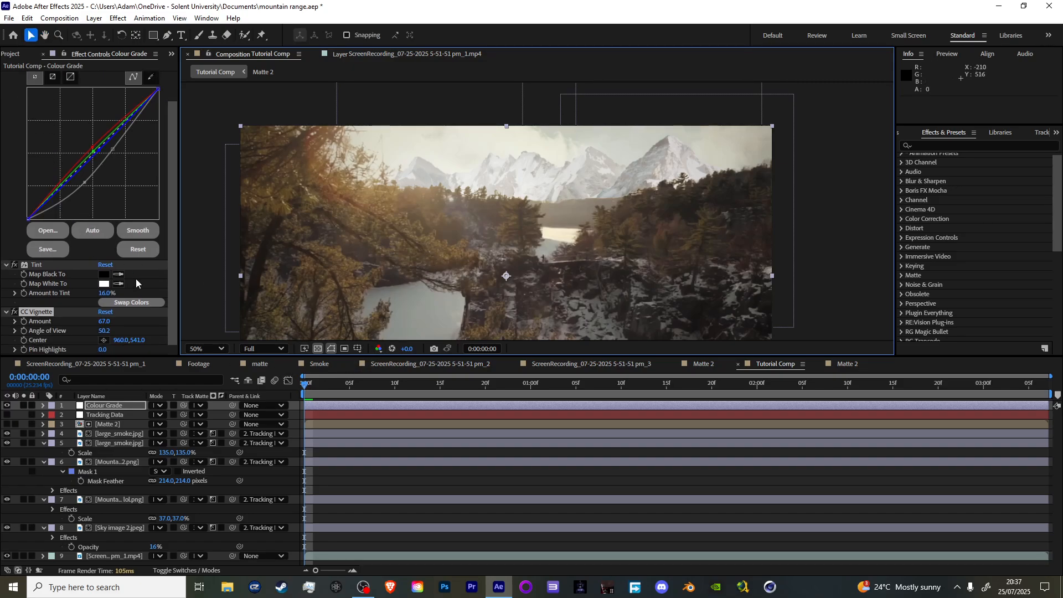
key("ctrl+space")
type("h")
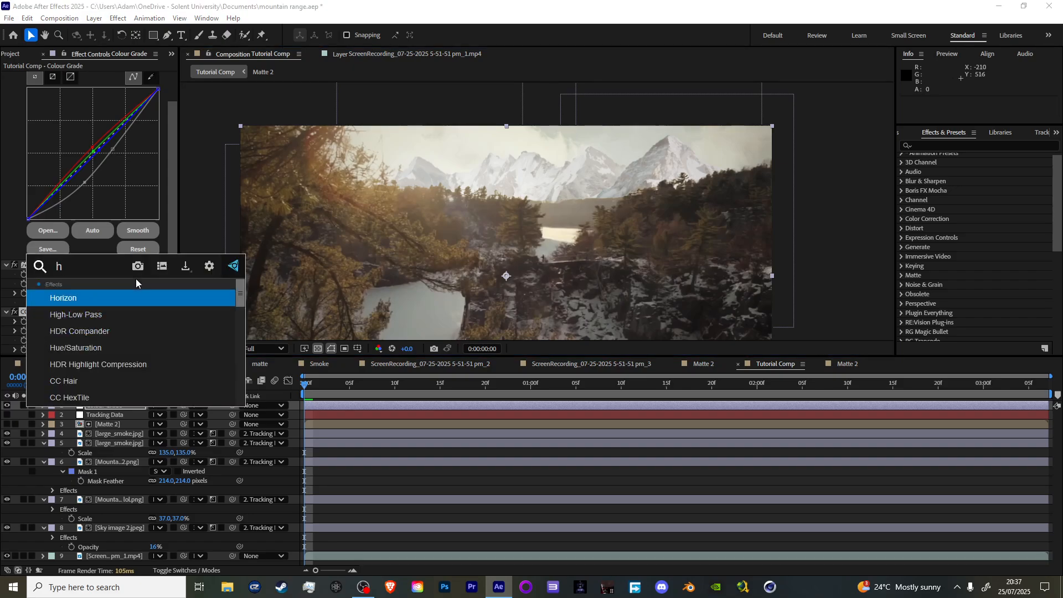
type("u")
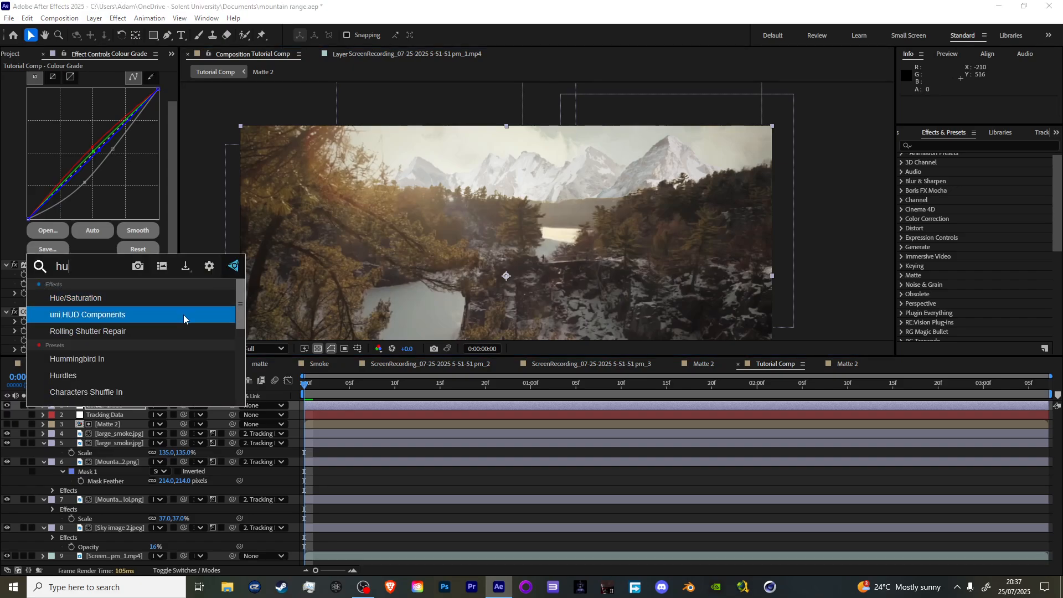
key("BackSpace")
key("BackSpace")
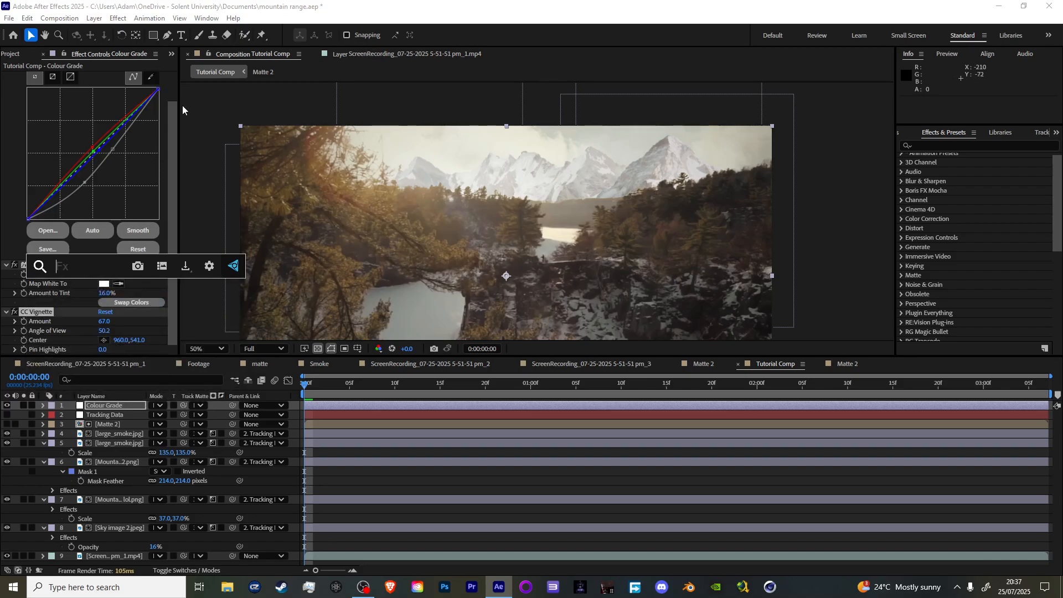
left_click(174, 82)
Apply the Exposure effect to the Colour Grade layer
scroll(175, 82, "down", 1)
key("ctrl+space")
type("ex")
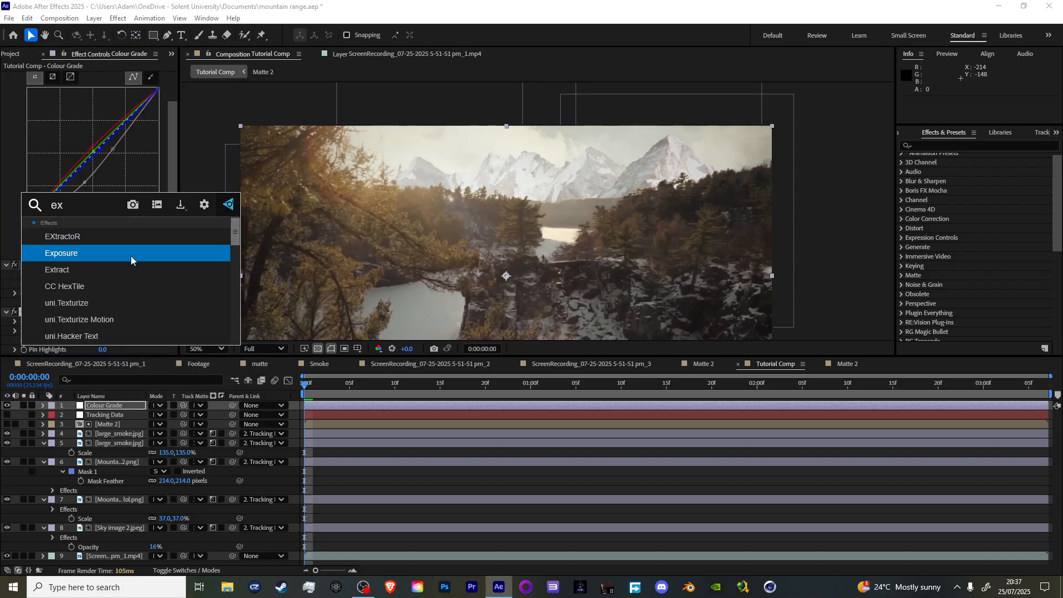
left_click(131, 253)
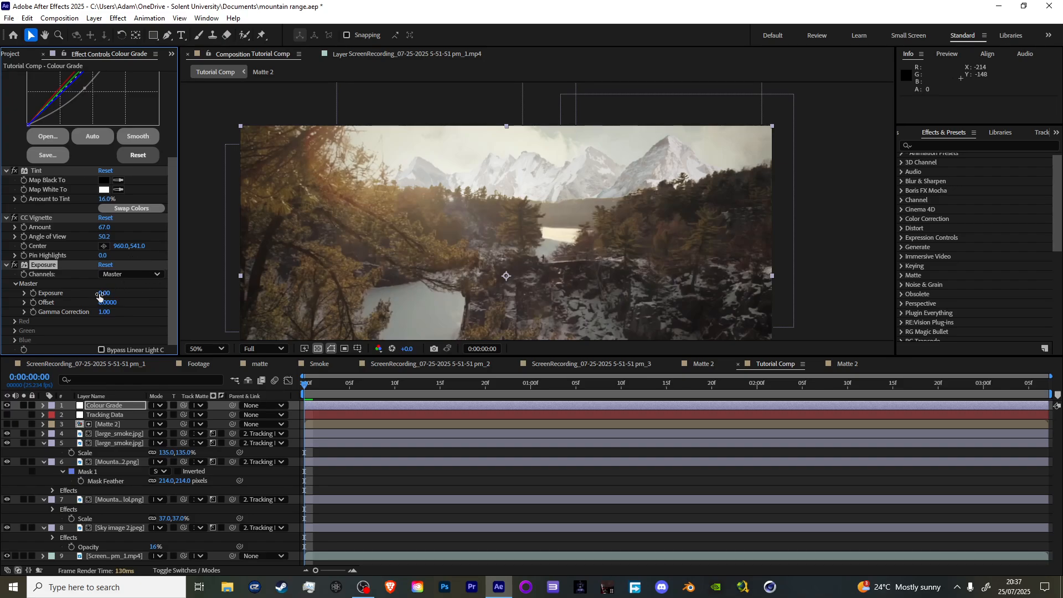
Try raised Exposure values up to 0.56 with Gamma Correction at 0.96, compare with the effect toggled, and return Exposure to 0.00
left_click_drag(103, 294, 119, 294)
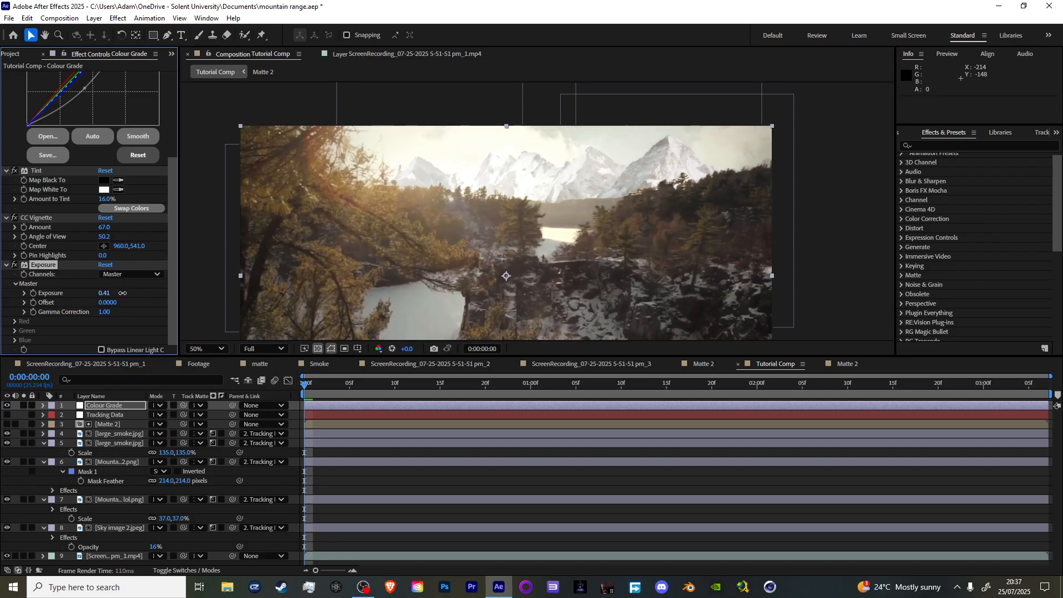
key("comma")
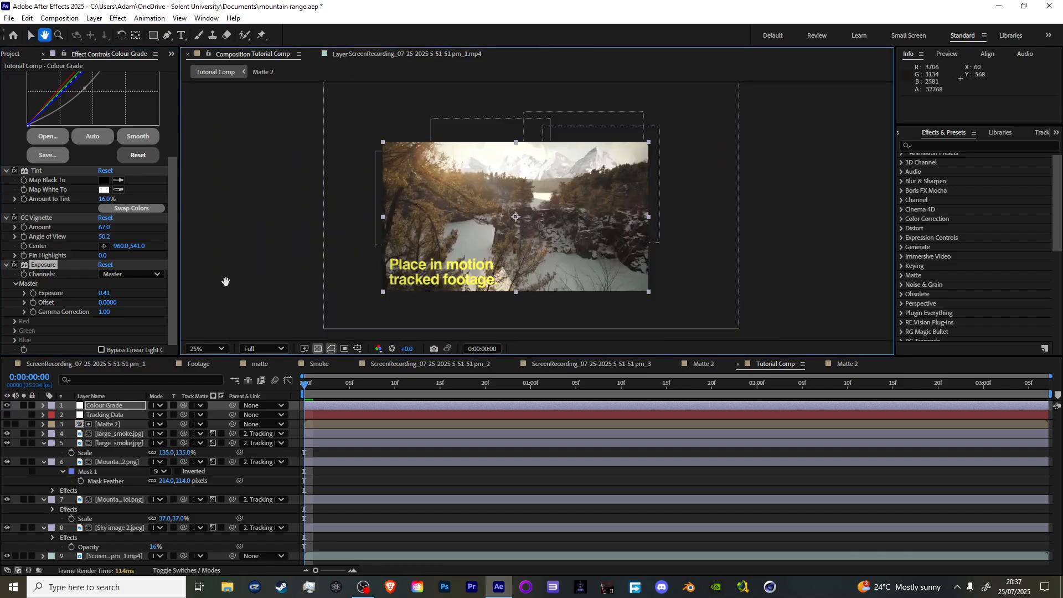
left_click_drag(108, 312, 105, 313)
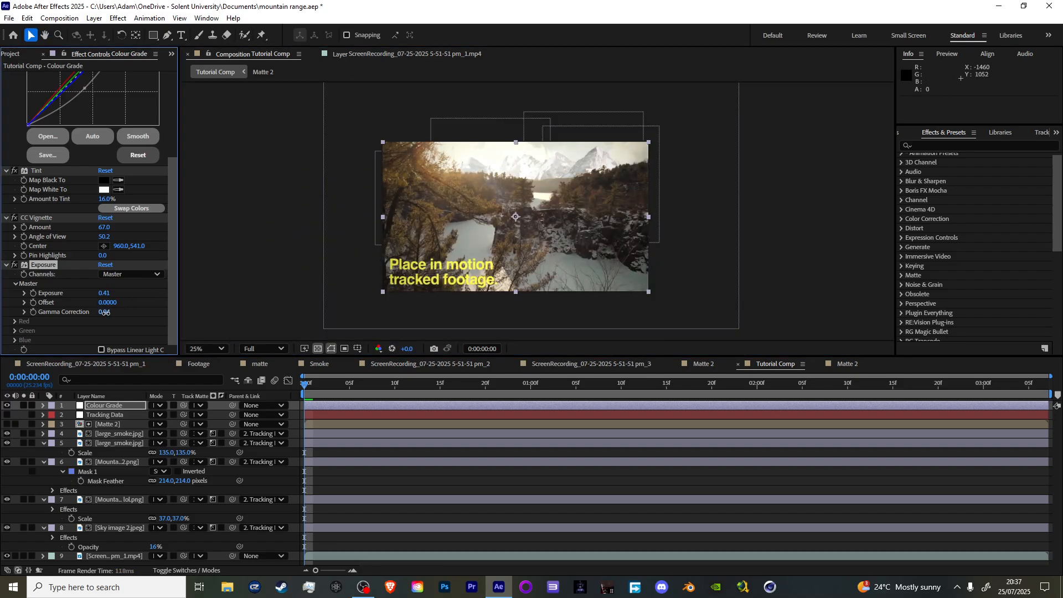
left_click(13, 265)
left_click(14, 265)
key("period")
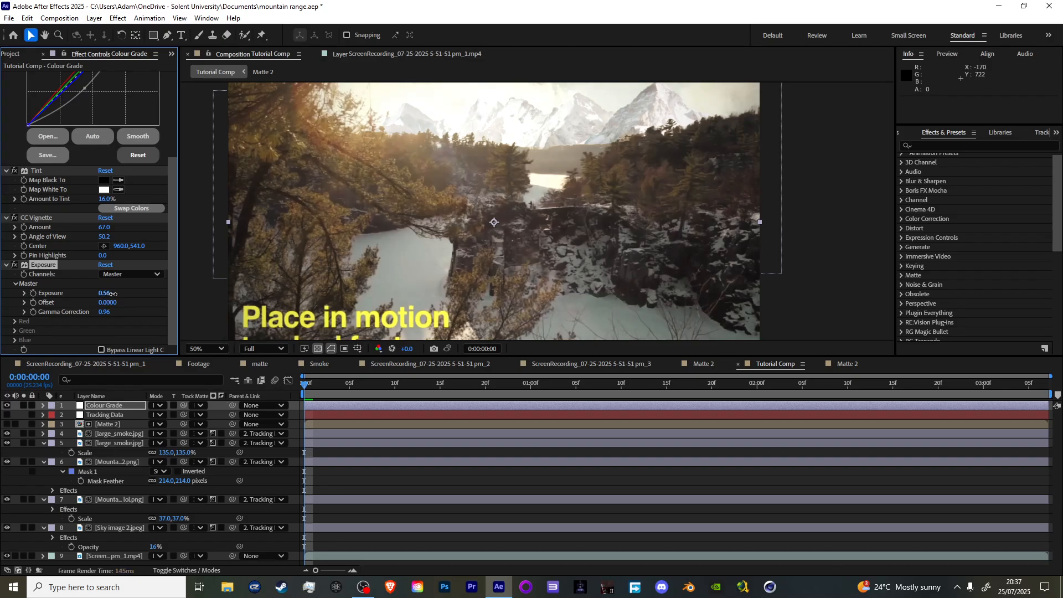
left_click_drag(112, 294, 82, 295)
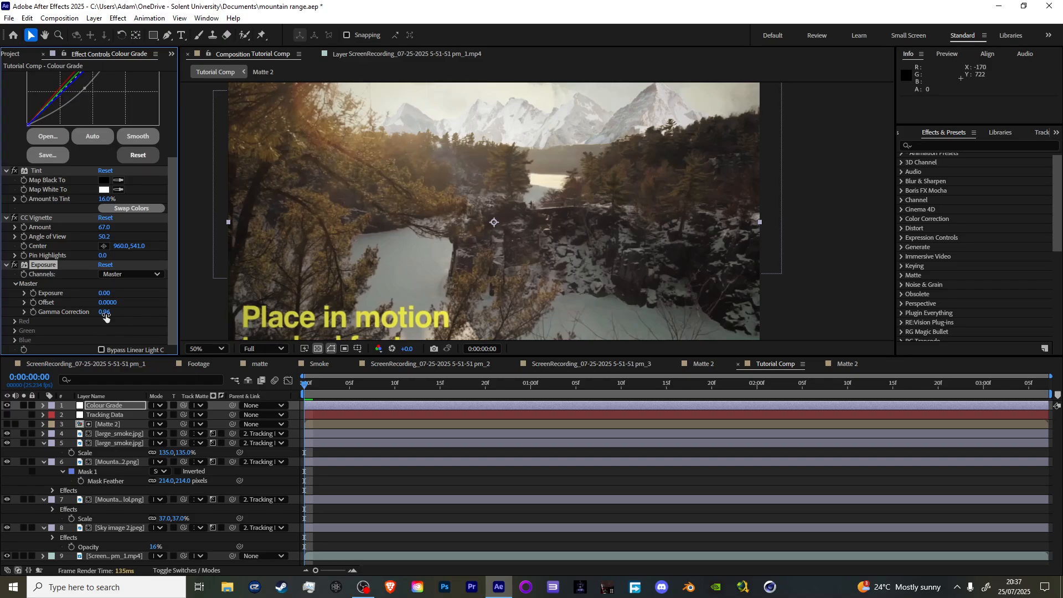
Lower the Exposure effect's Gamma Correction to 0.89, compare with the Colour Grade layer hidden and shown, and save the project
left_click_drag(113, 313, 103, 311)
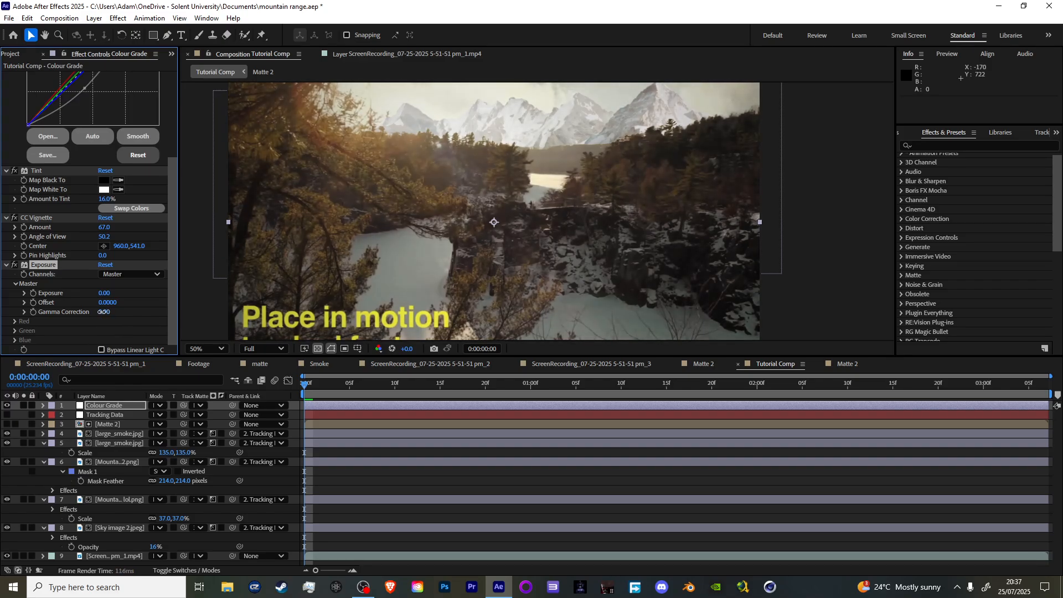
left_click(7, 406)
left_click(7, 406)
left_click(7, 406)
left_click(7, 405)
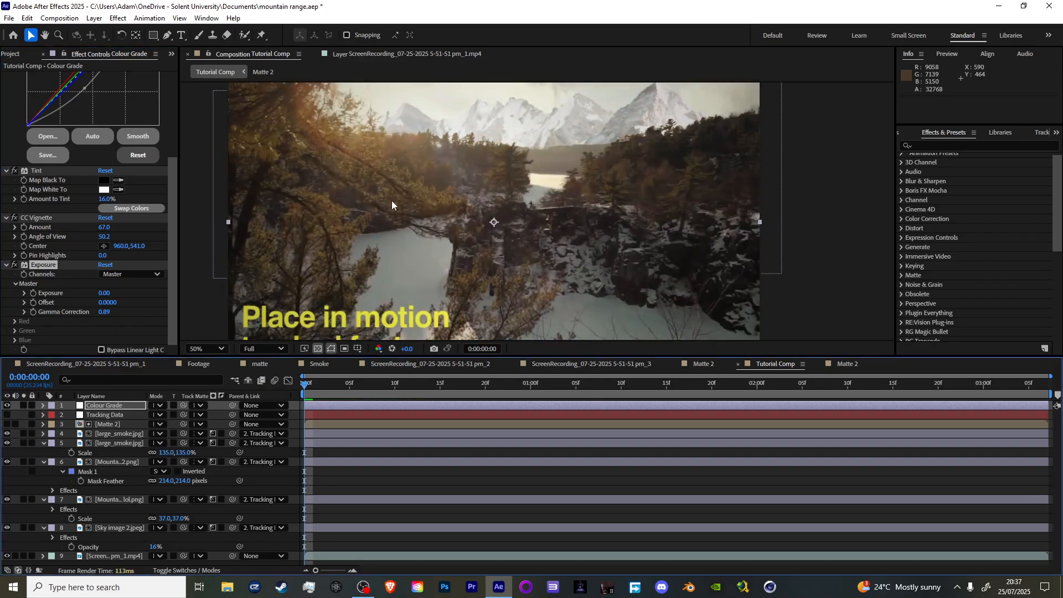
key("ctrl+s")
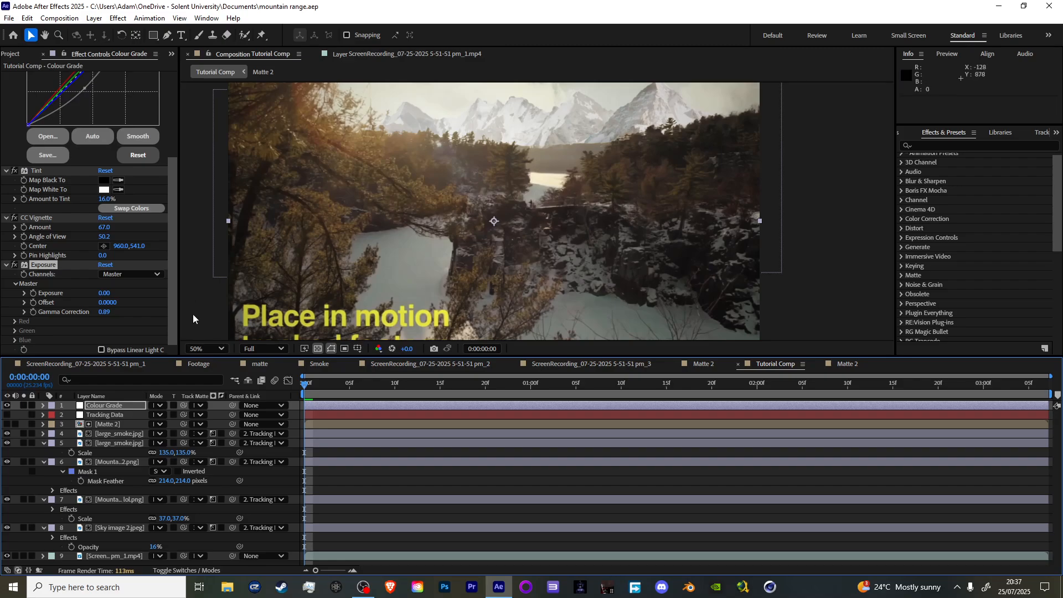
Reduce the CC Vignette Amount to 36 and compare the shot with the Colour Grade layer hidden and shown
left_click_drag(105, 227, 88, 227)
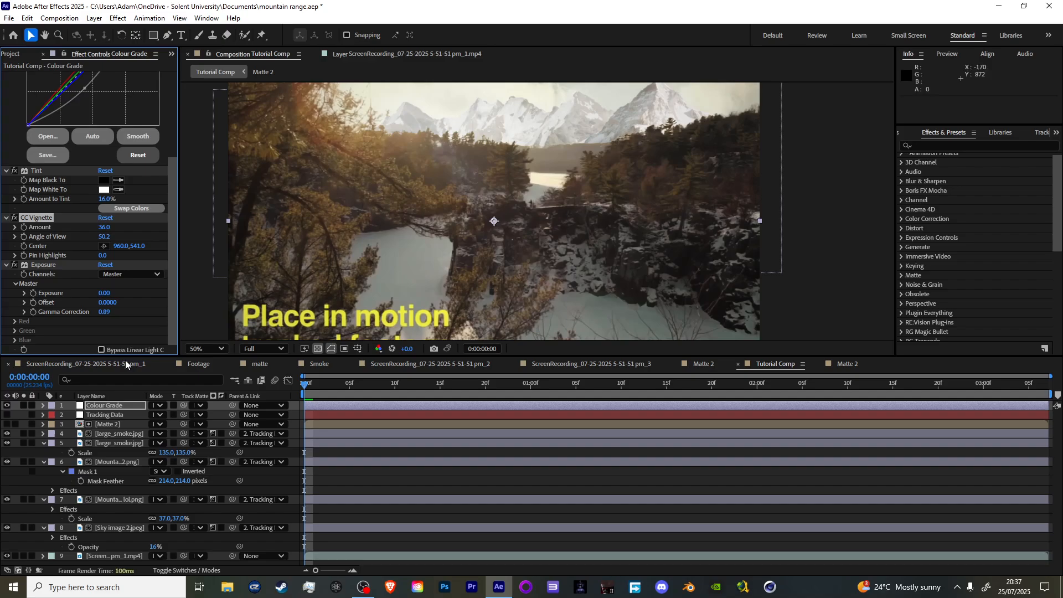
left_click(7, 406)
left_click(6, 406)
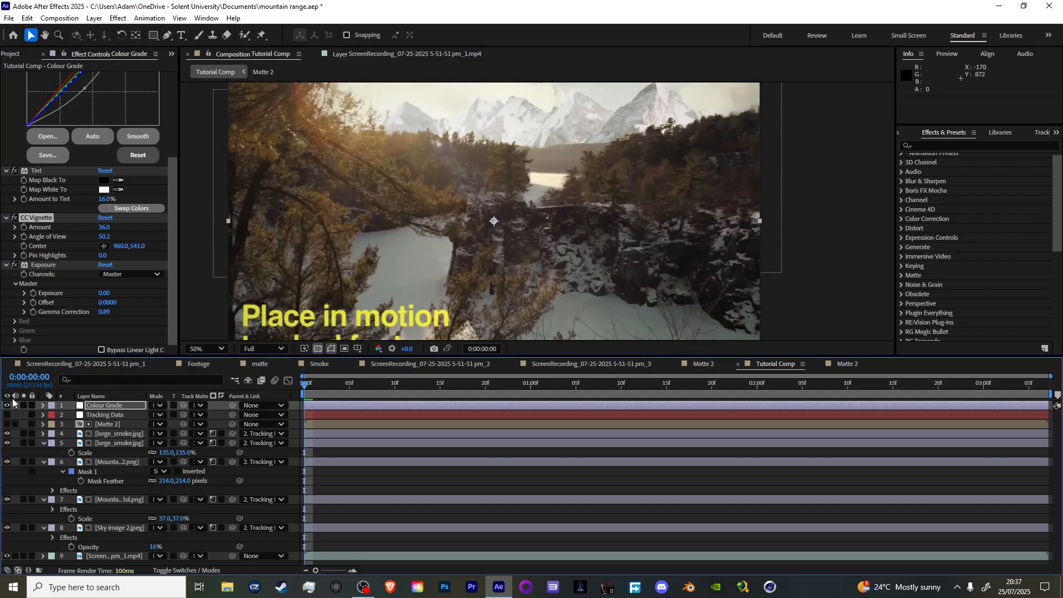
left_click(6, 405)
left_click(6, 405)
Examine the mountain edges and treeline up close, and scrub through the shot to 0:00:02:03
scroll(543, 179, "down", 2)
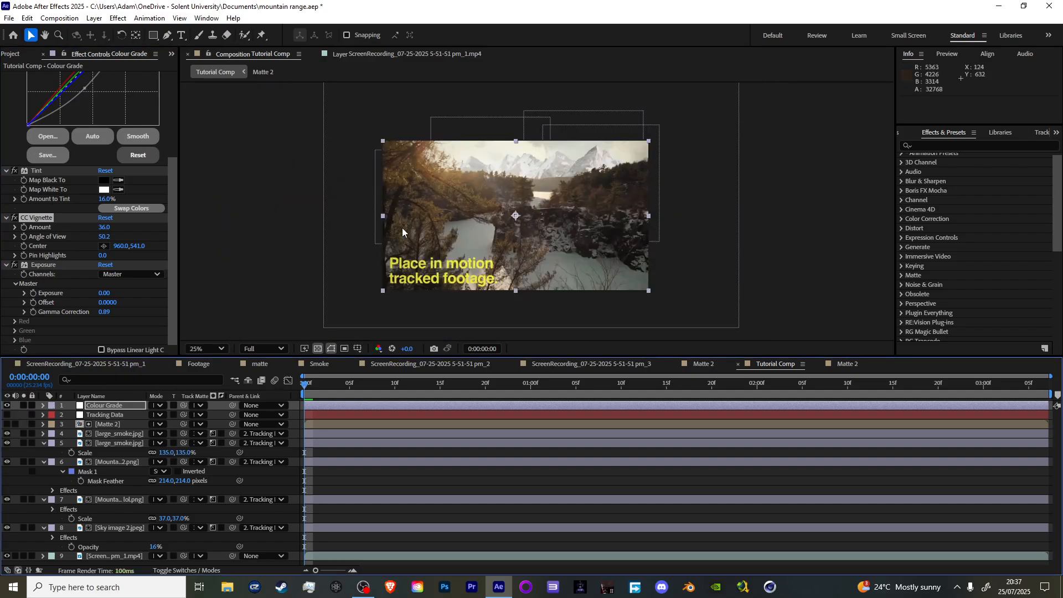
scroll(545, 176, "up", 2)
left_click_drag(534, 168, 452, 277)
scroll(520, 195, "up", 1)
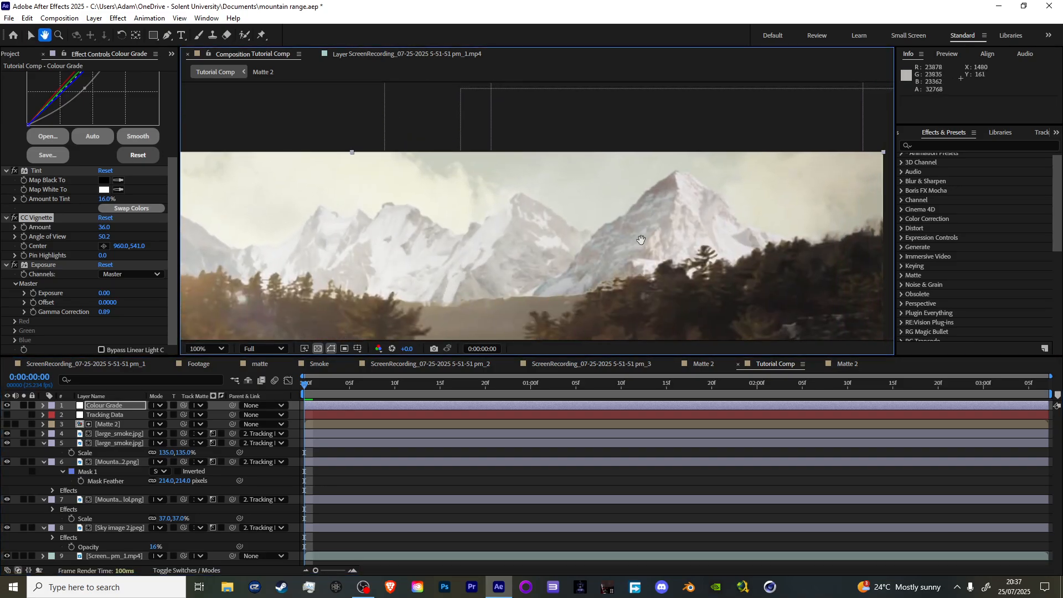
left_click_drag(656, 245, 533, 202)
scroll(459, 241, "up", 1)
scroll(533, 202, "down", 2)
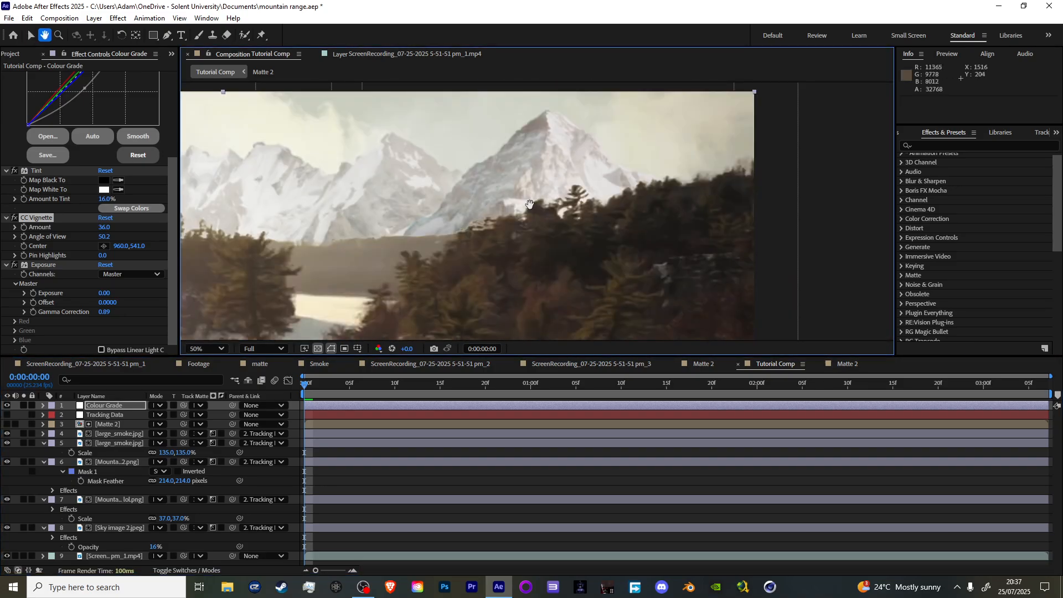
left_click_drag(429, 225, 594, 183)
key("v")
left_click(638, 380)
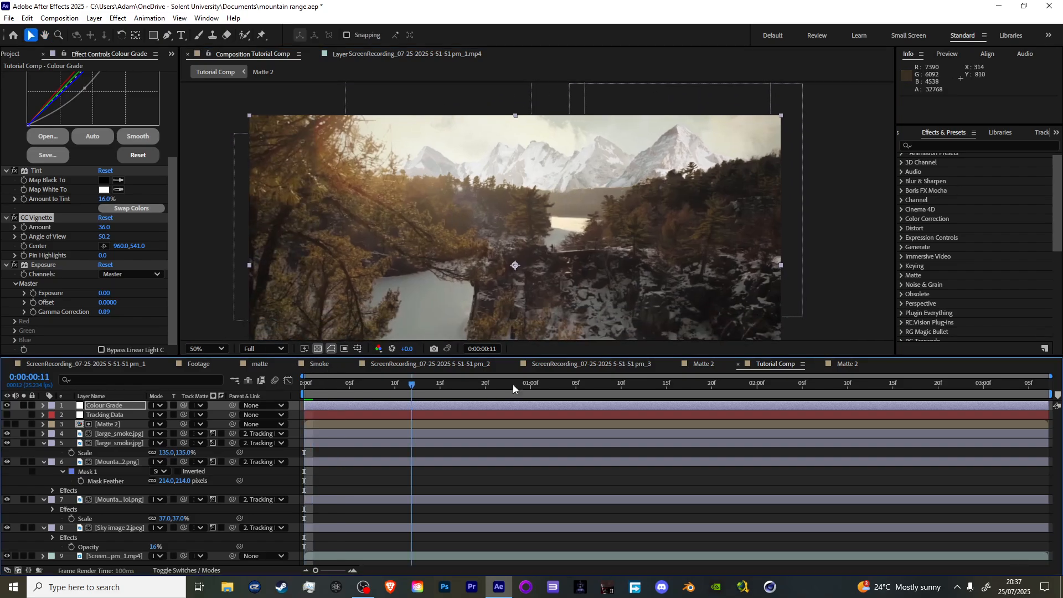
left_click_drag(640, 372, 793, 343)
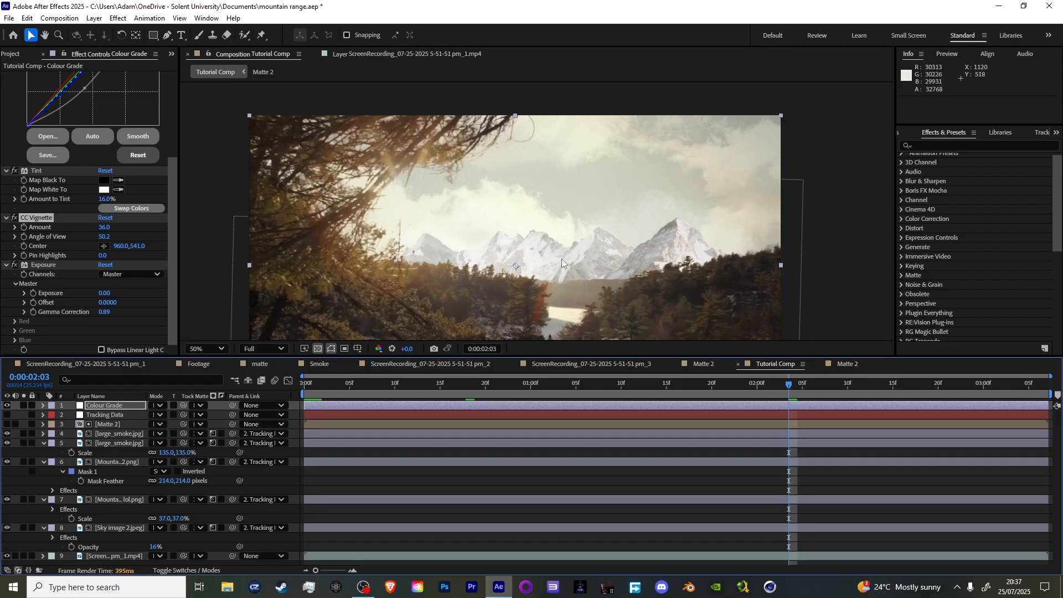
Raise the Gaussian Blur Blurriness on the Sky image 2.jpeg layer to 10.2
left_click(125, 460)
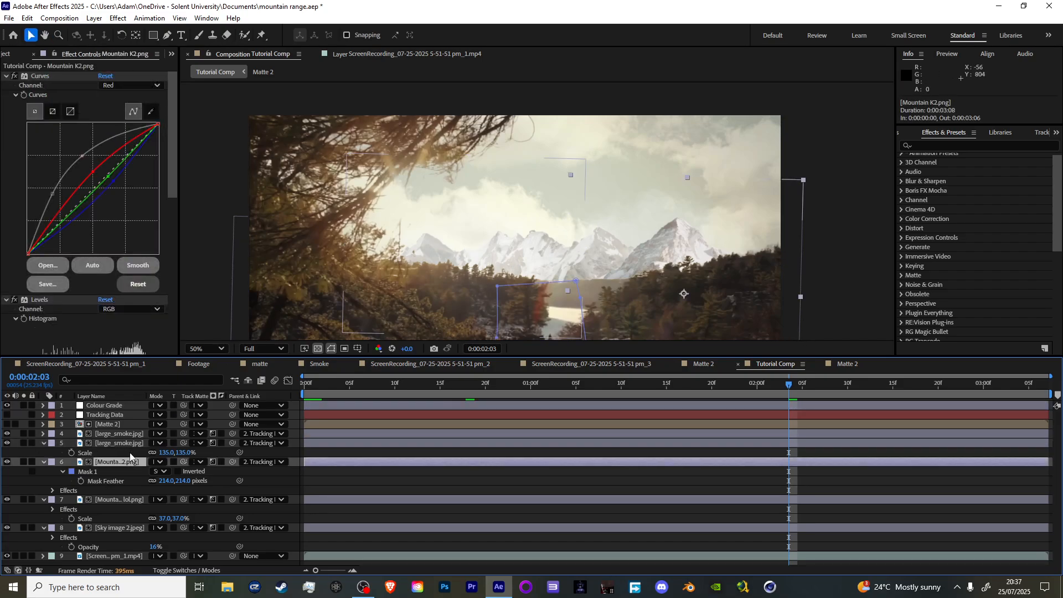
left_click(132, 527)
scroll(82, 324, "down", 1)
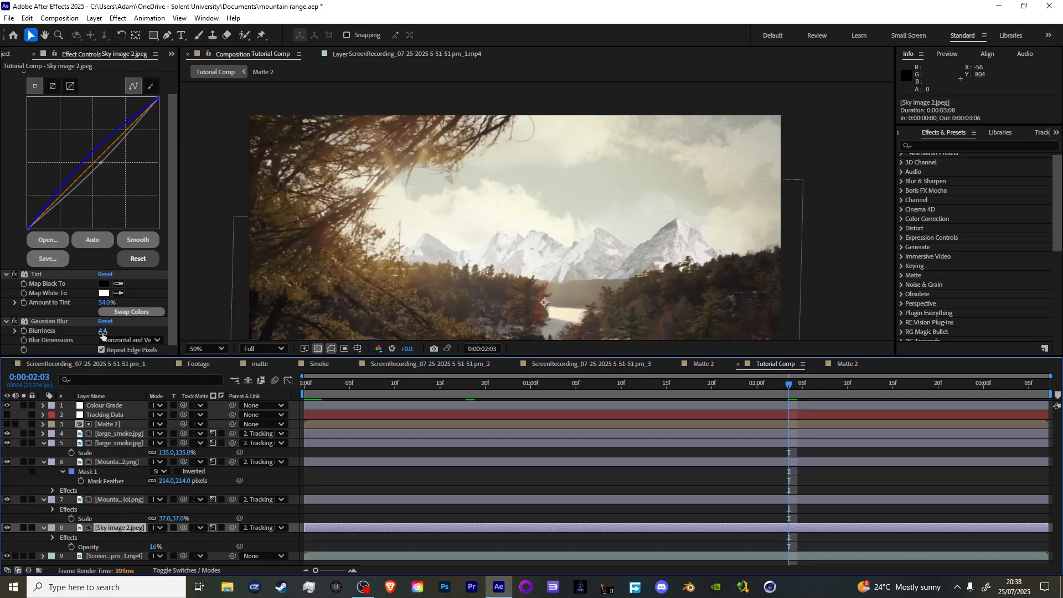
left_click(132, 336)
left_click_drag(132, 336, 232, 329)
left_click_drag(155, 330, 132, 334)
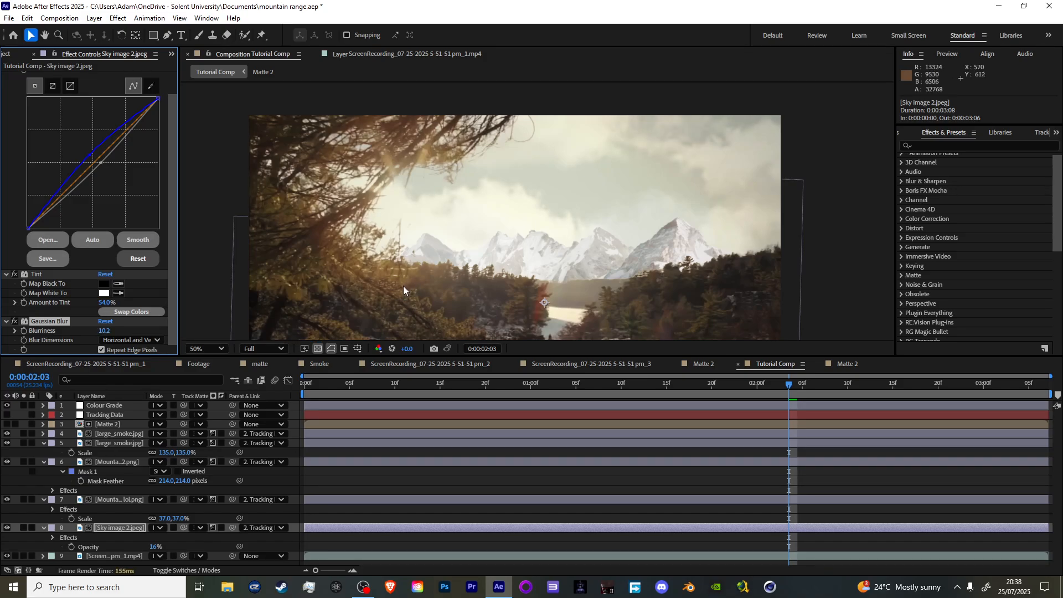
Check the cloud softness up close and lower the sky layer's Gaussian Blur Blurriness to about 8.6
scroll(522, 248, "up", 2)
scroll(523, 248, "up", 1)
key("space")
left_click_drag(432, 195, 365, 370)
left_click_drag(536, 190, 95, 332)
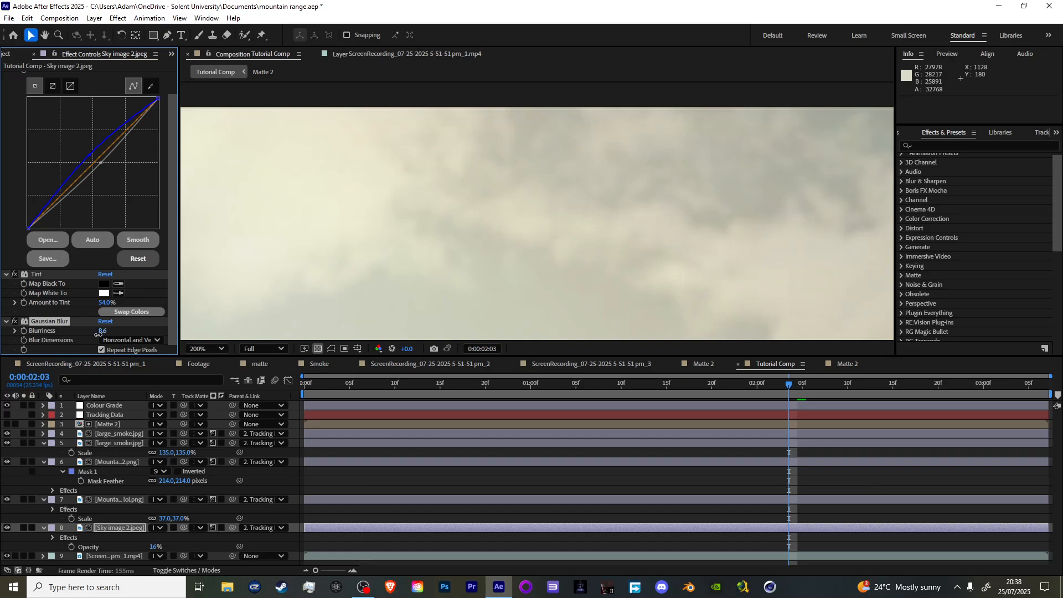
Lower the Sky image 2.jpeg layer's Gaussian Blur Blurriness to 7.9 and preview the shot from 0:00:02:03
key("space")
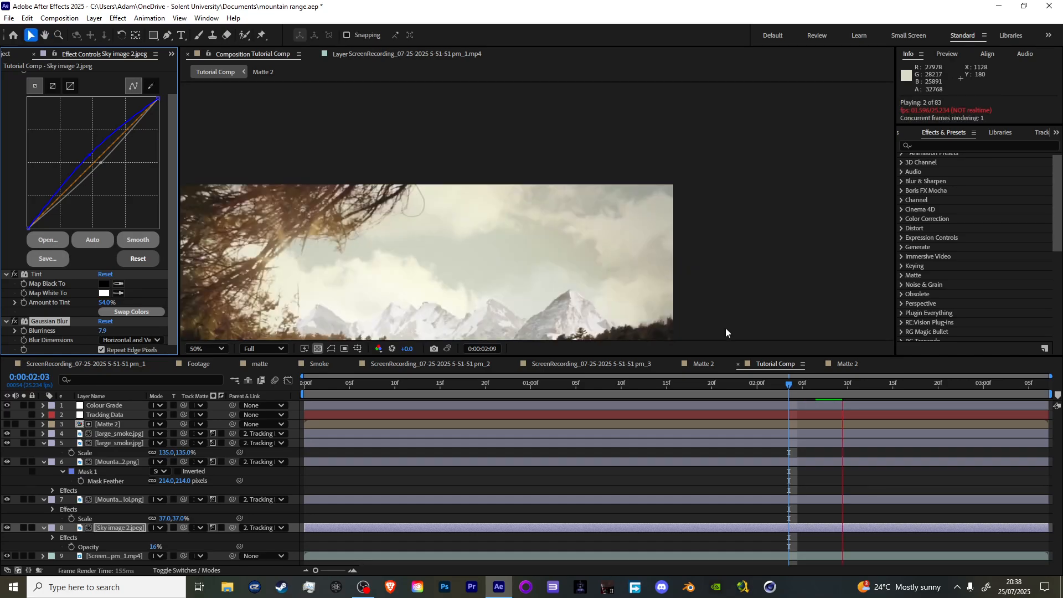
left_click(791, 383)
key("space")
left_click_drag(450, 281, 481, 184)
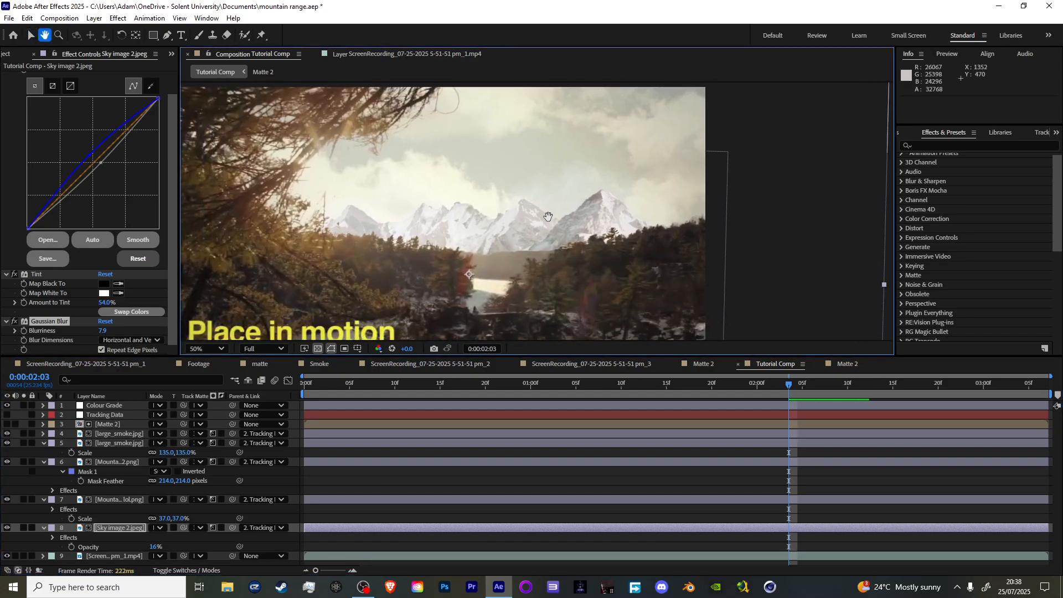
scroll(537, 215, "up", 1)
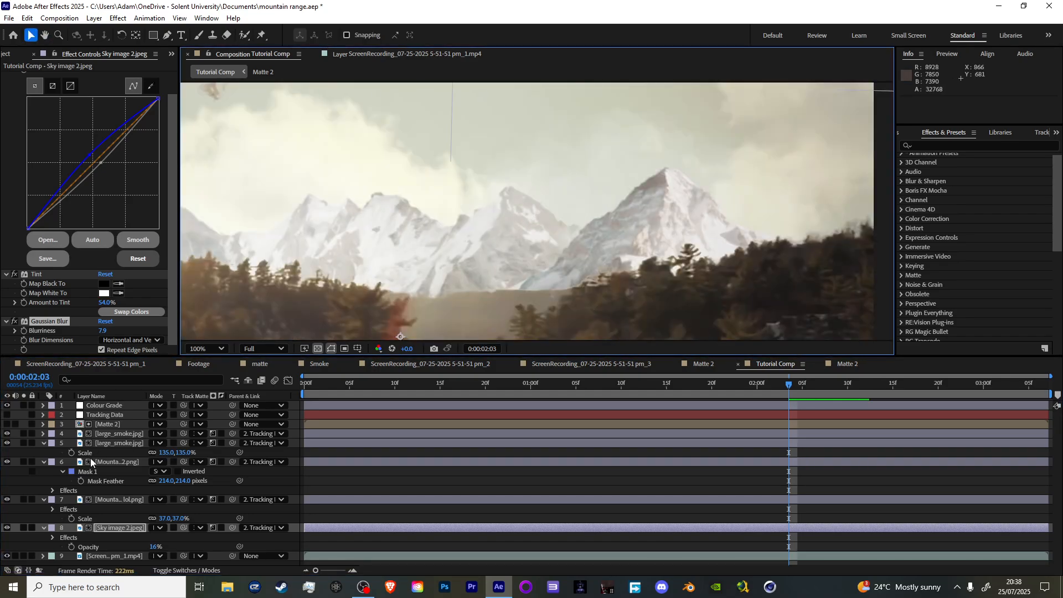
Apply a Tint effect to the Mountain Range.png lol.png layer
left_click(129, 499)
scroll(97, 290, "down", 10)
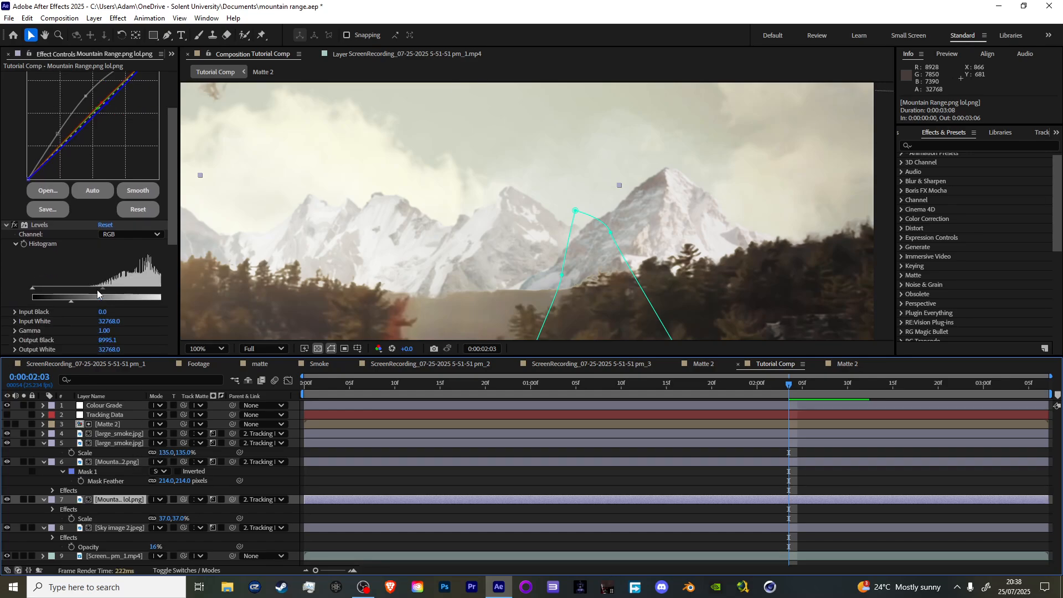
key("ctrl+space")
type("t")
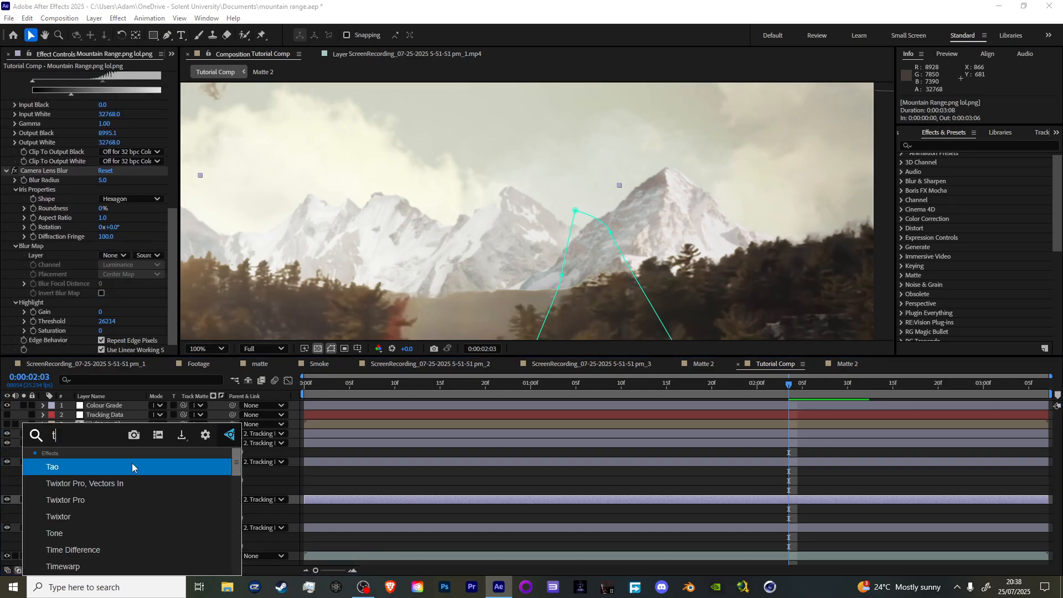
type("int")
key("Return")
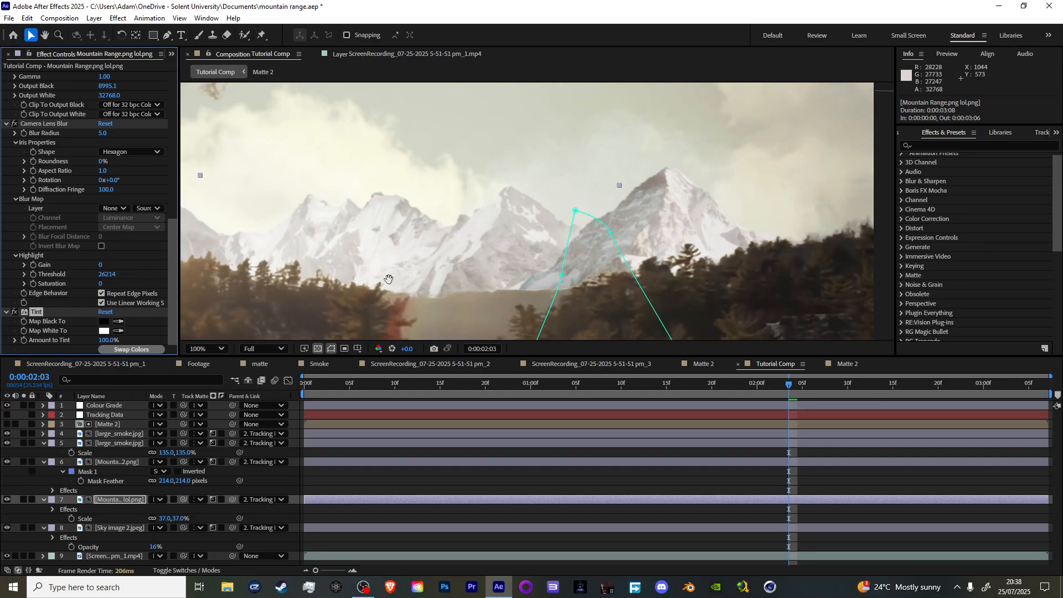
Set the Mountain Range layer's Amount to Tint to 56%, compare the mountains with and without it, and save the project
key("h")
left_click_drag(388, 279, 467, 225)
key("v")
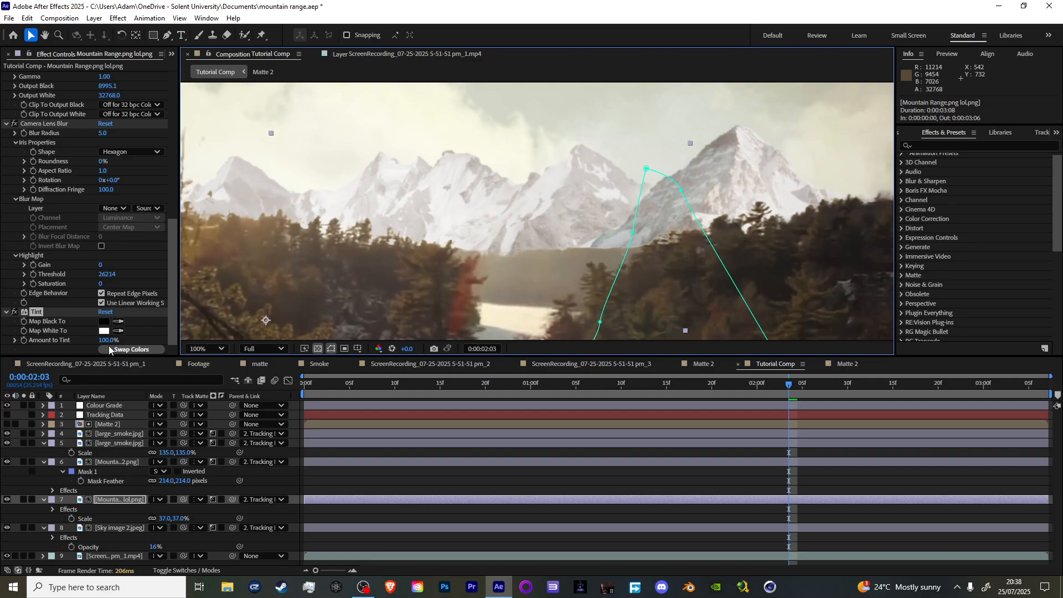
left_click_drag(108, 341, 90, 348)
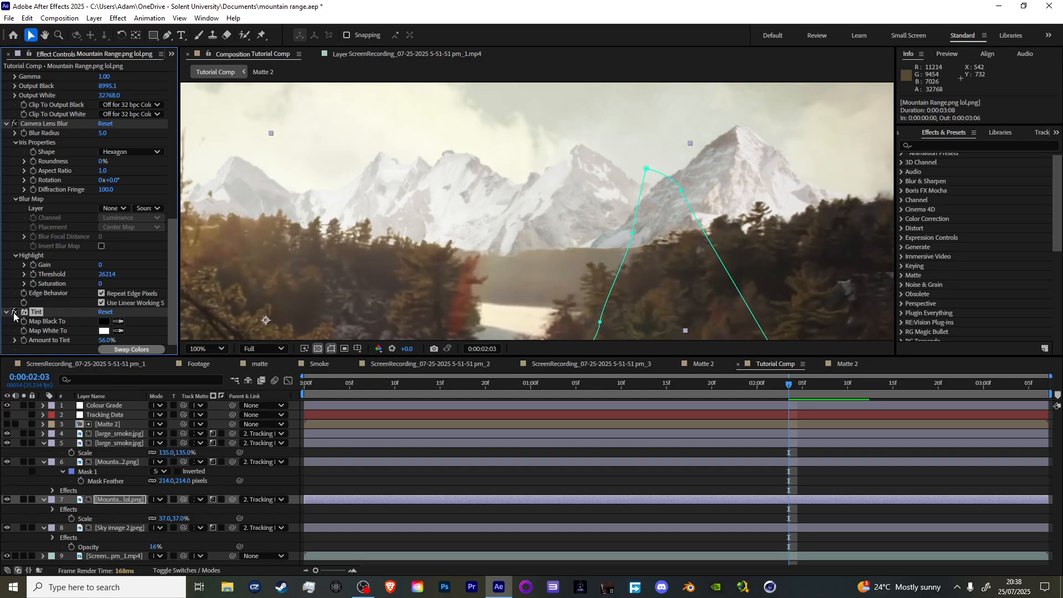
scroll(363, 247, "down", 1)
scroll(364, 247, "up", 1)
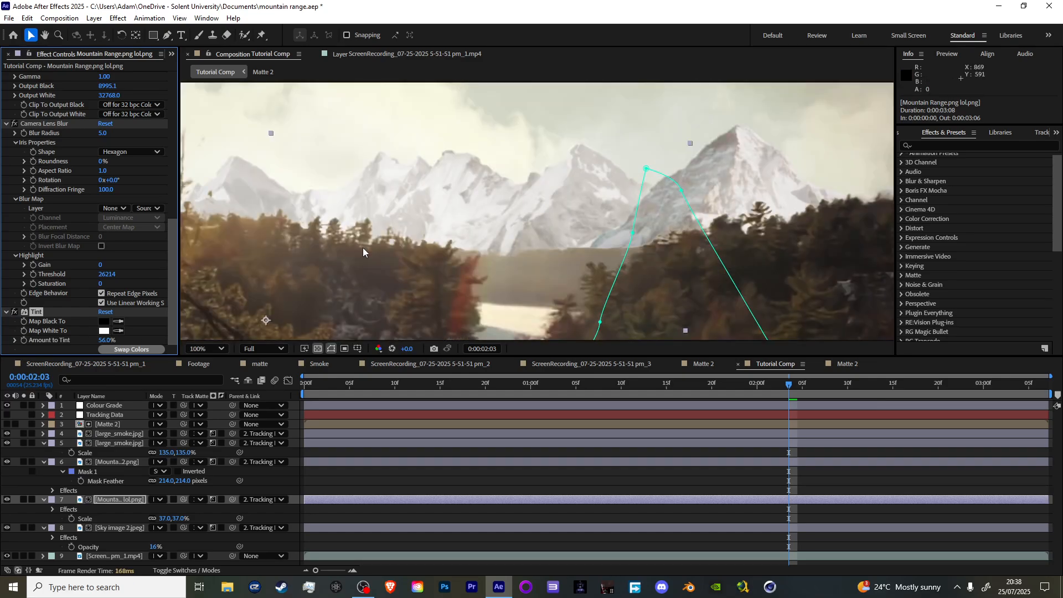
left_click(363, 248)
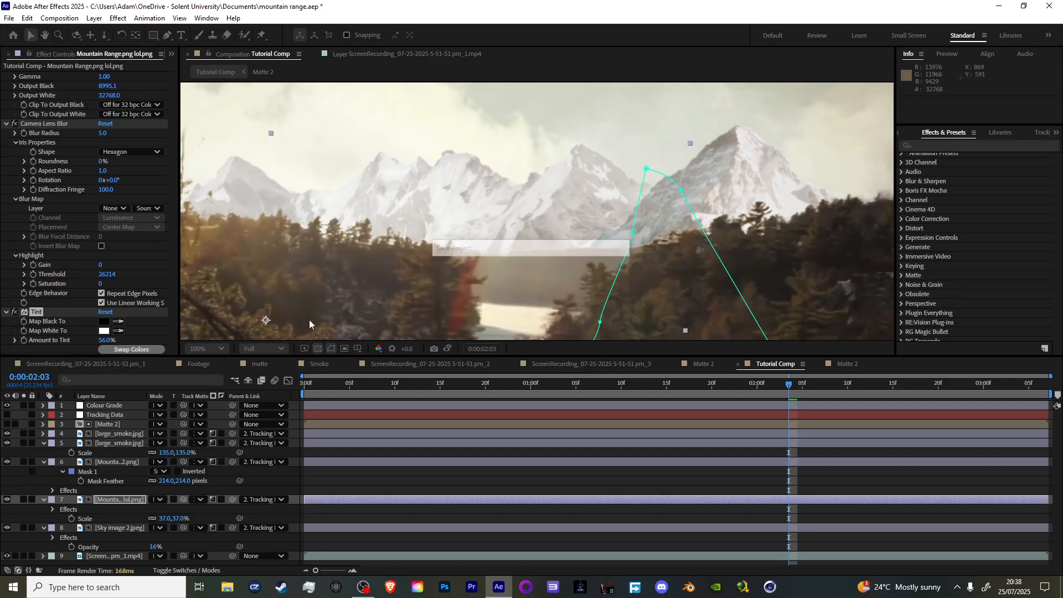
left_click(137, 462)
left_click_drag(719, 206, 527, 198)
key("ctrl+space")
type("tint")
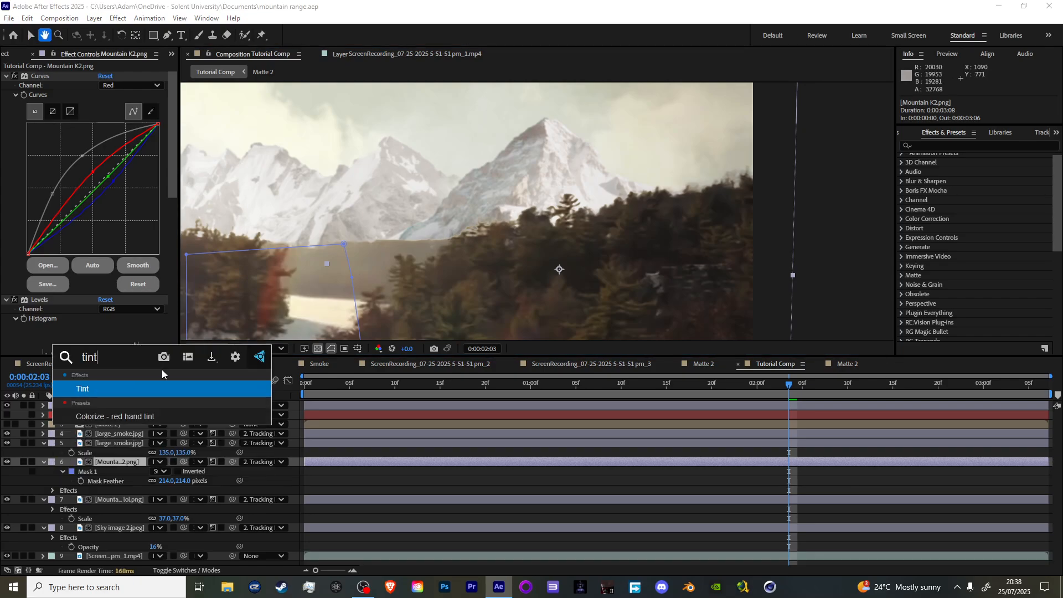
key("Return")
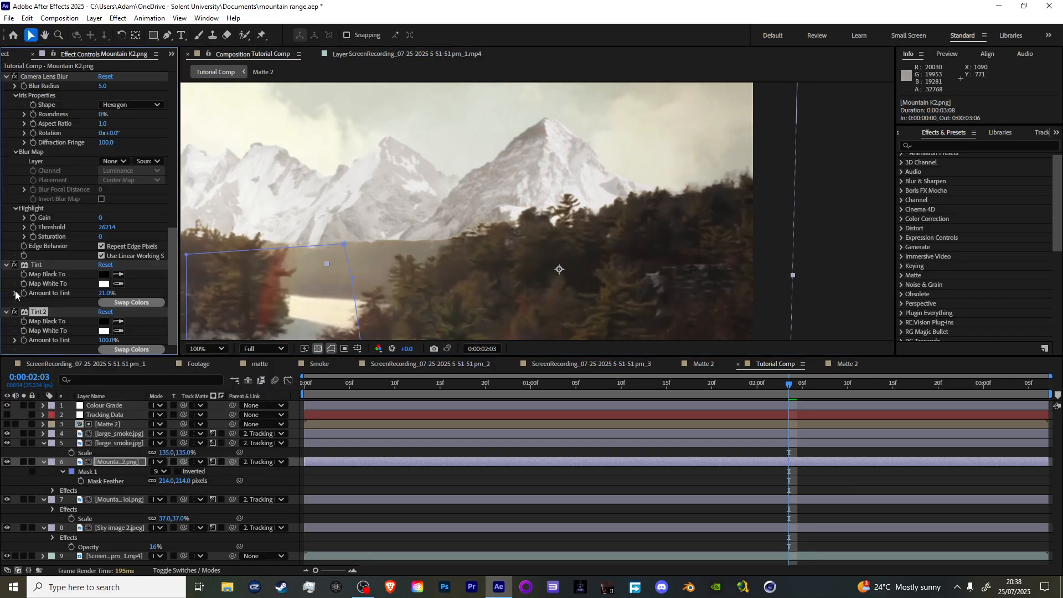
left_click_drag(96, 343, 82, 348)
key("Delete")
Raise the Amount to Tint of the Mountain K2.png layer's existing Tint effect to 31% and save the project
left_click_drag(101, 341, 106, 341)
scroll(320, 240, "down", 2)
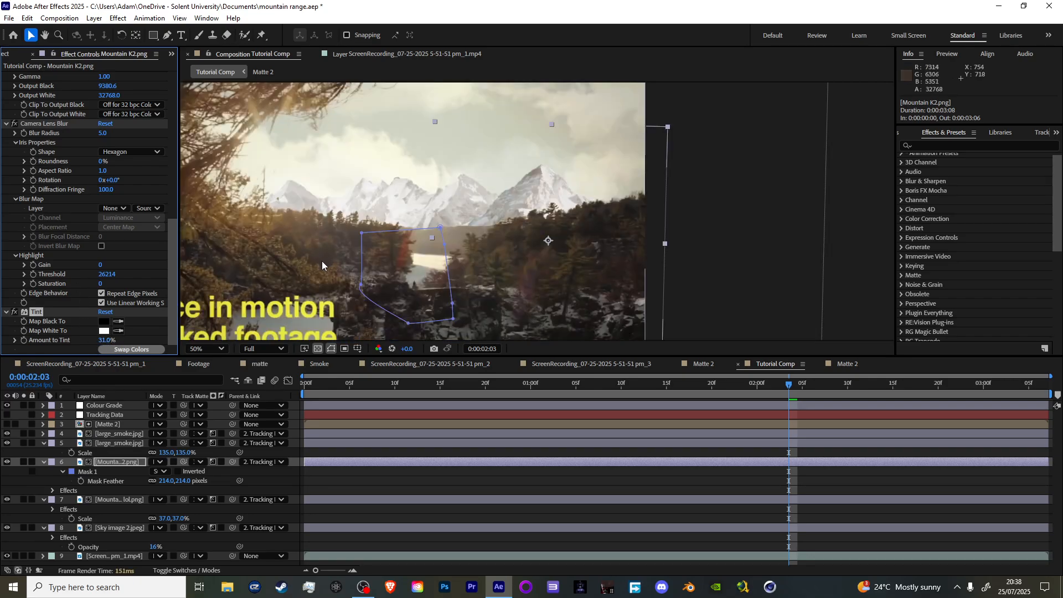
scroll(321, 260, "down", 2)
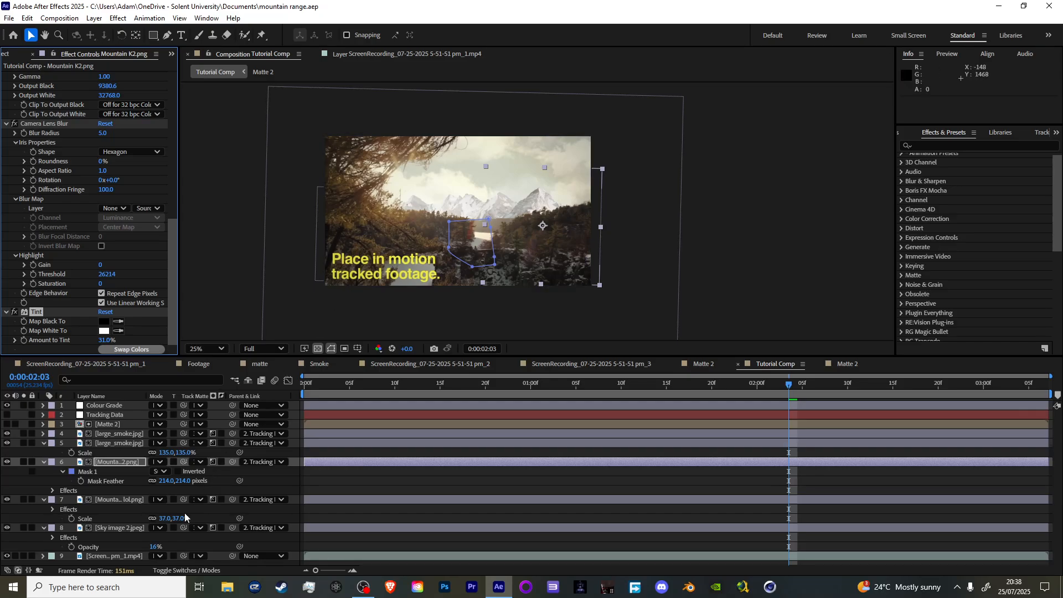
Reduce the Amount to Tint on the Sky image 2.jpeg layer to 30%
left_click(119, 528)
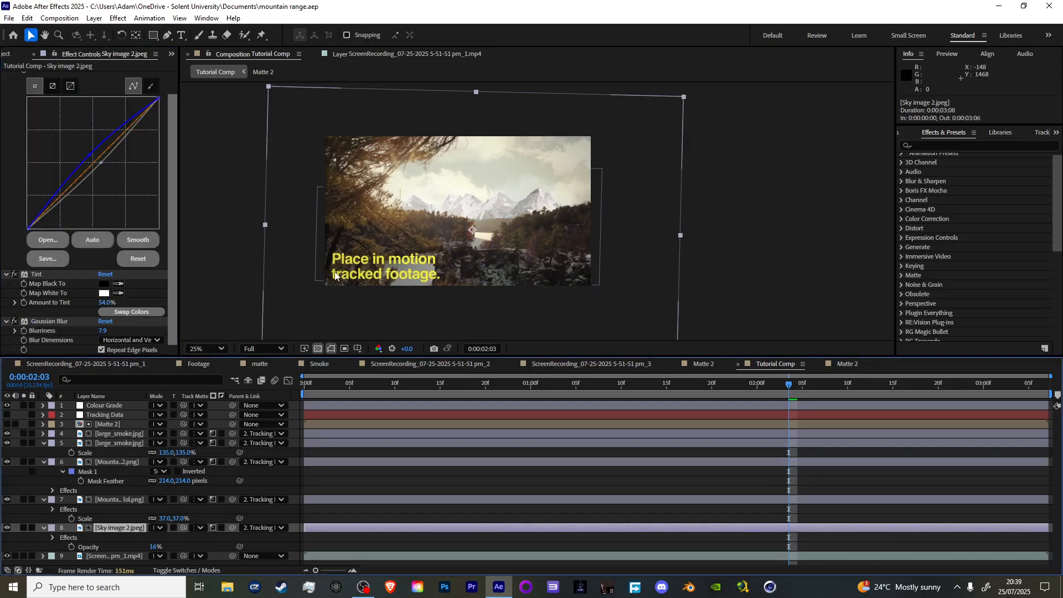
key("period")
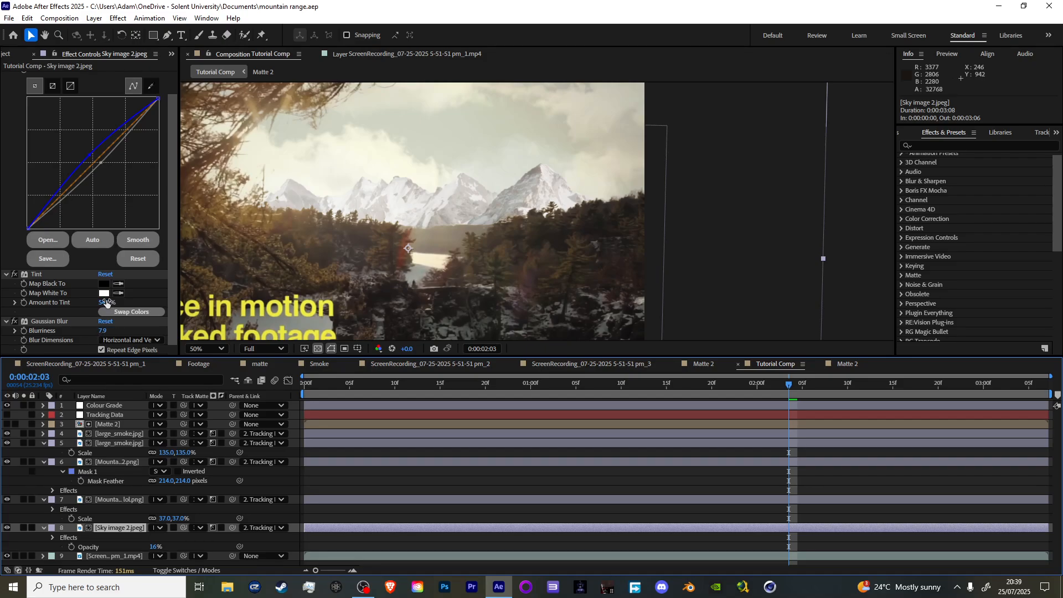
left_click_drag(110, 303, 93, 313)
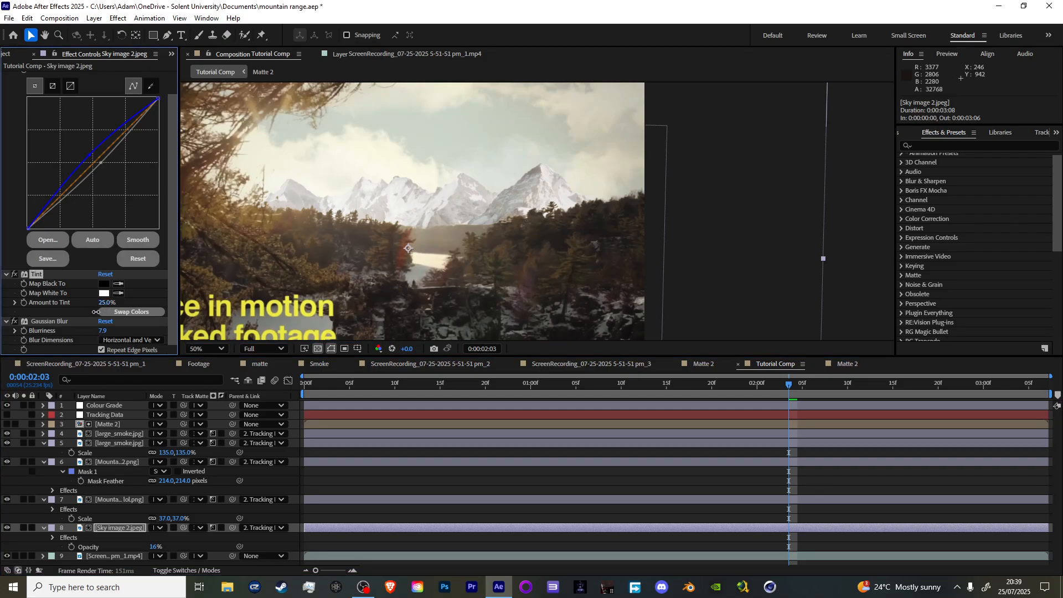
left_click(115, 500)
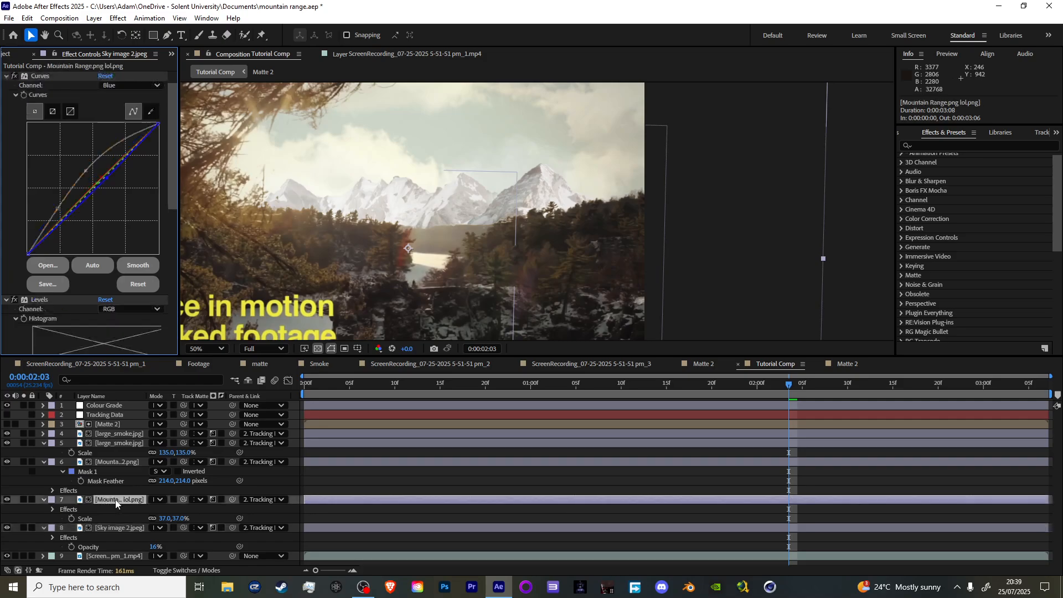
Reveal the Sky image 2.jpeg layer's Opacity and lower it to 10%
left_click(137, 528)
key("u")
key("t")
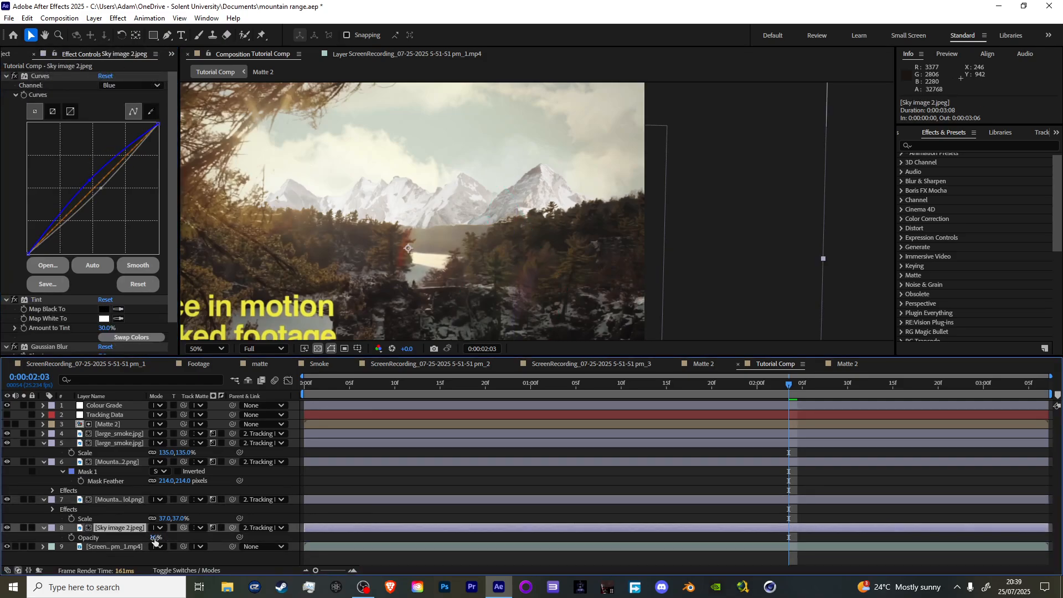
left_click_drag(154, 538, 144, 538)
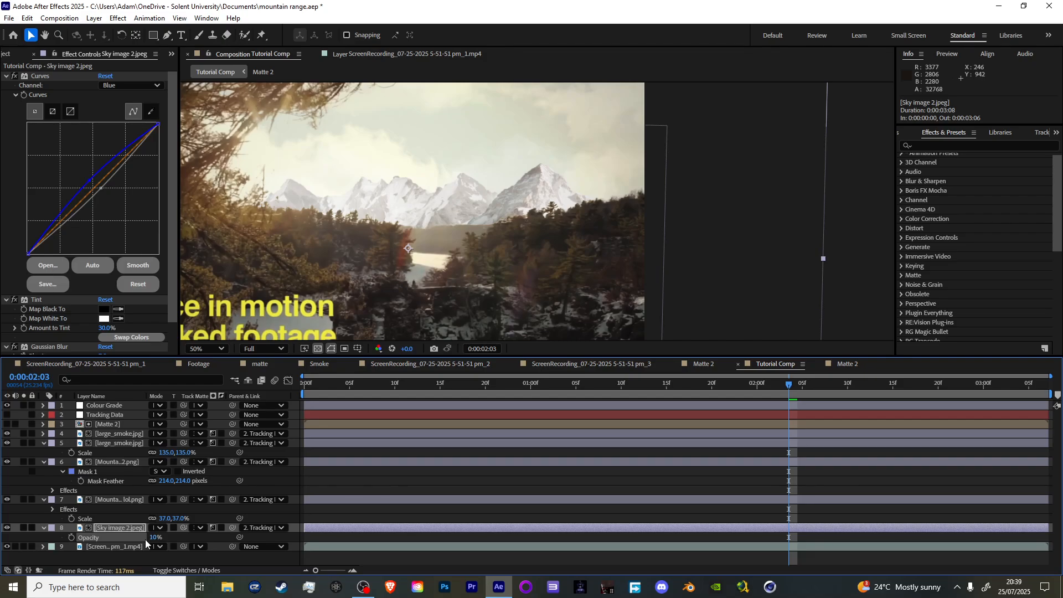
Try the sky layer's Opacity at 0% to compare the plain sky, and return it to 10%
scroll(360, 264, "down", 2)
scroll(357, 262, "up", 4)
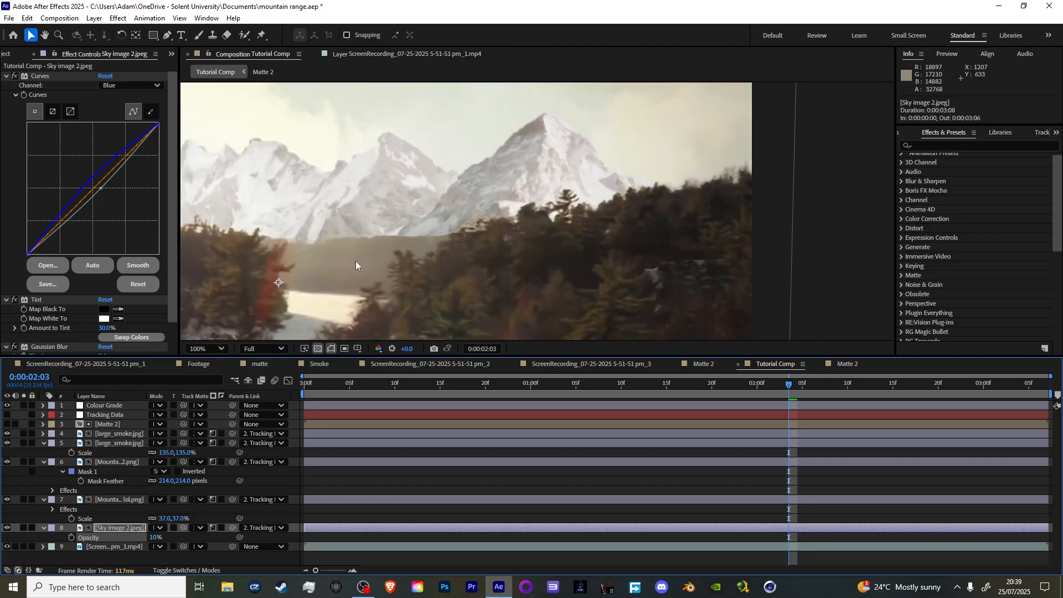
left_click_drag(145, 538, 138, 539)
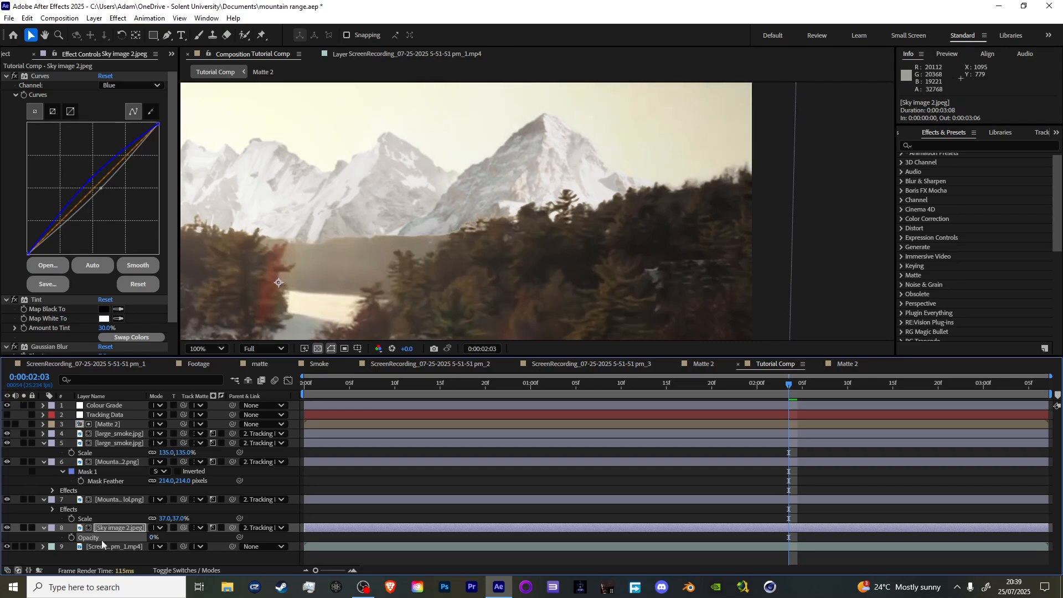
scroll(297, 264, "down", 2)
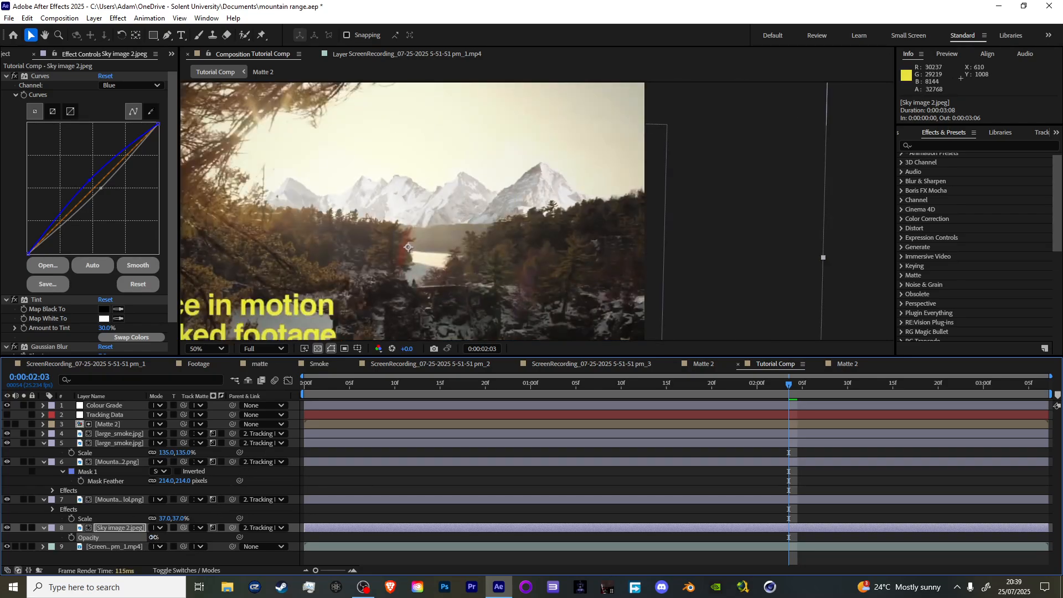
left_click_drag(154, 537, 160, 537)
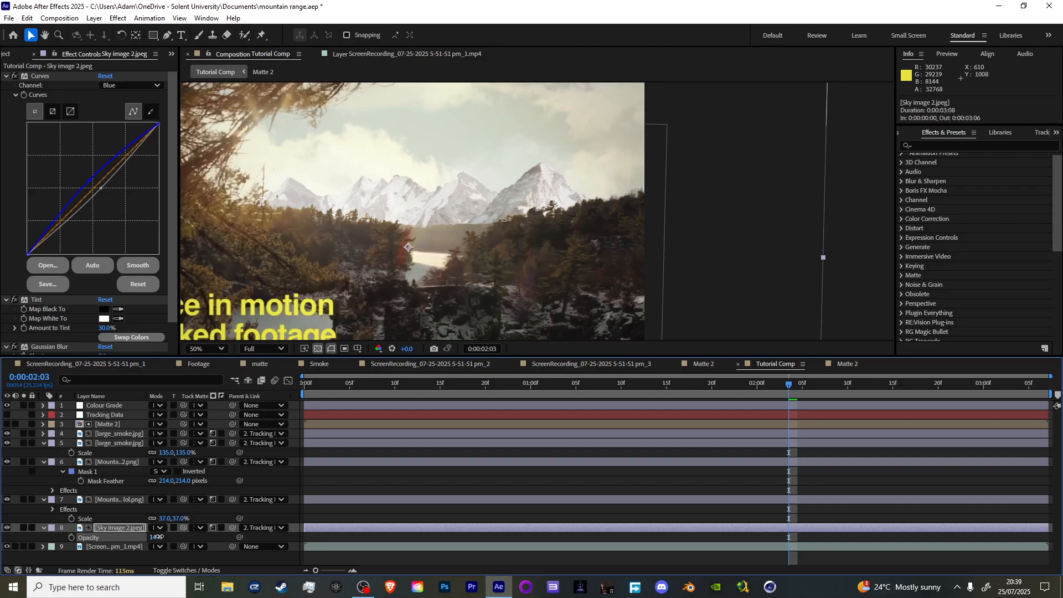
scroll(364, 259, "down", 1)
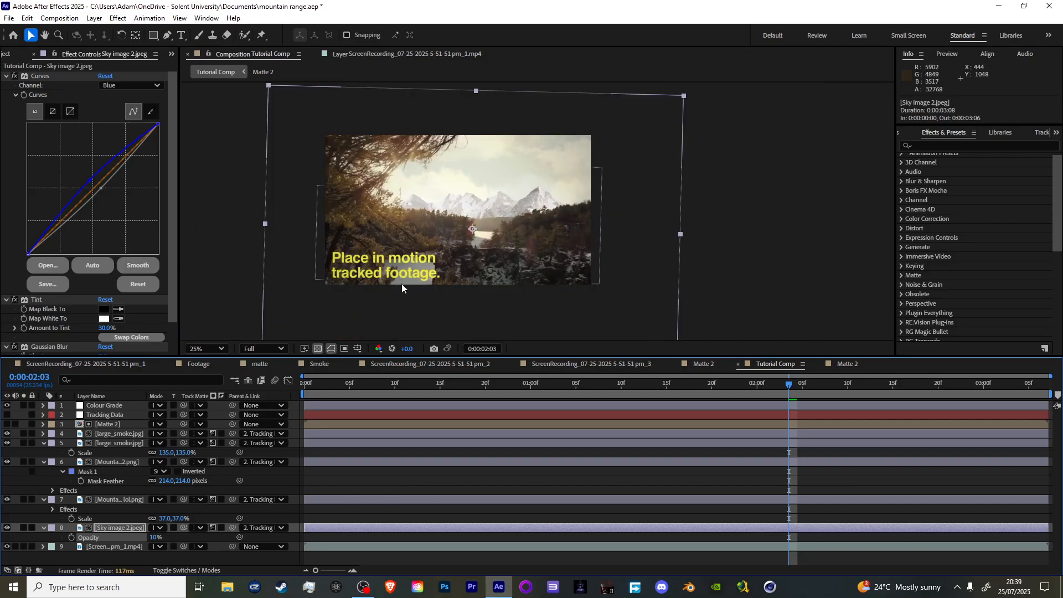
Save the project and compare the shot with the Colour Grade layer hidden and shown
key("ctrl+s")
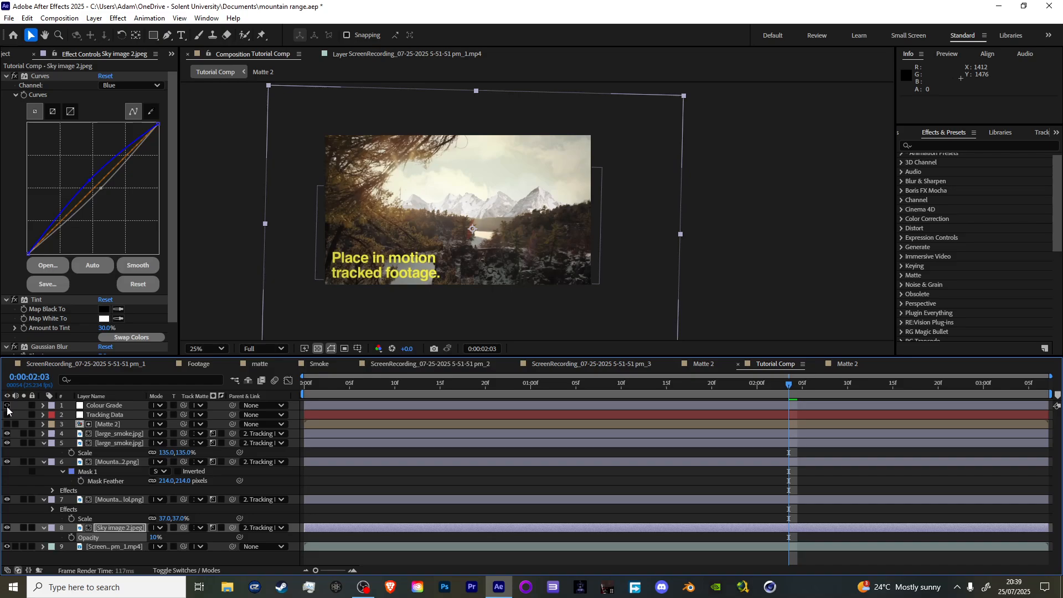
scroll(536, 212, "up", 1)
key("space")
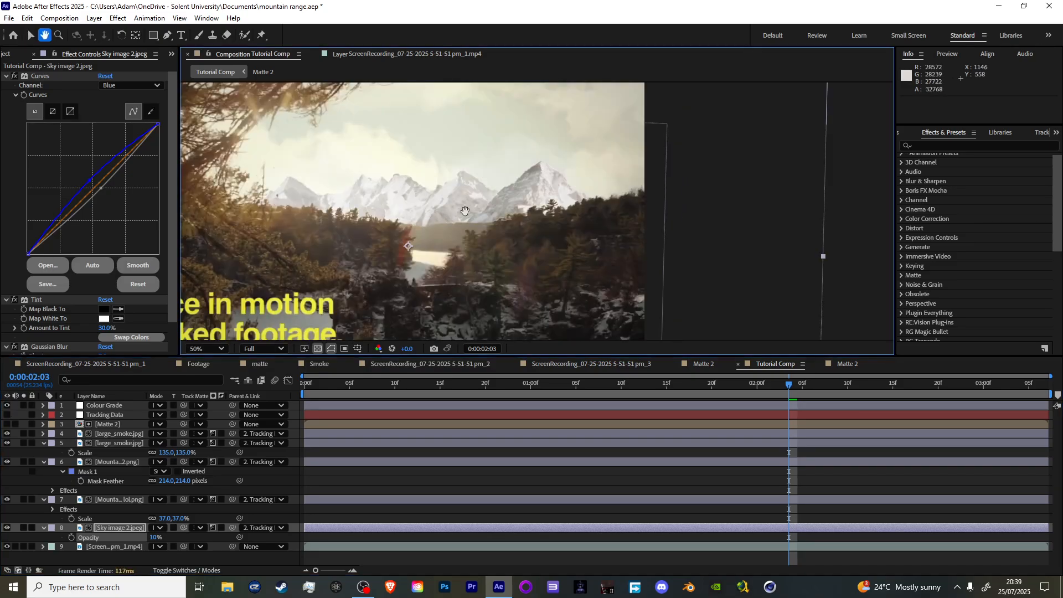
left_click_drag(465, 213, 589, 196)
left_click_drag(211, 122, 181, 145)
Switch the sky layer's Curves effect to the RGB channel and raise the curve's midpoint slightly
left_click(131, 85)
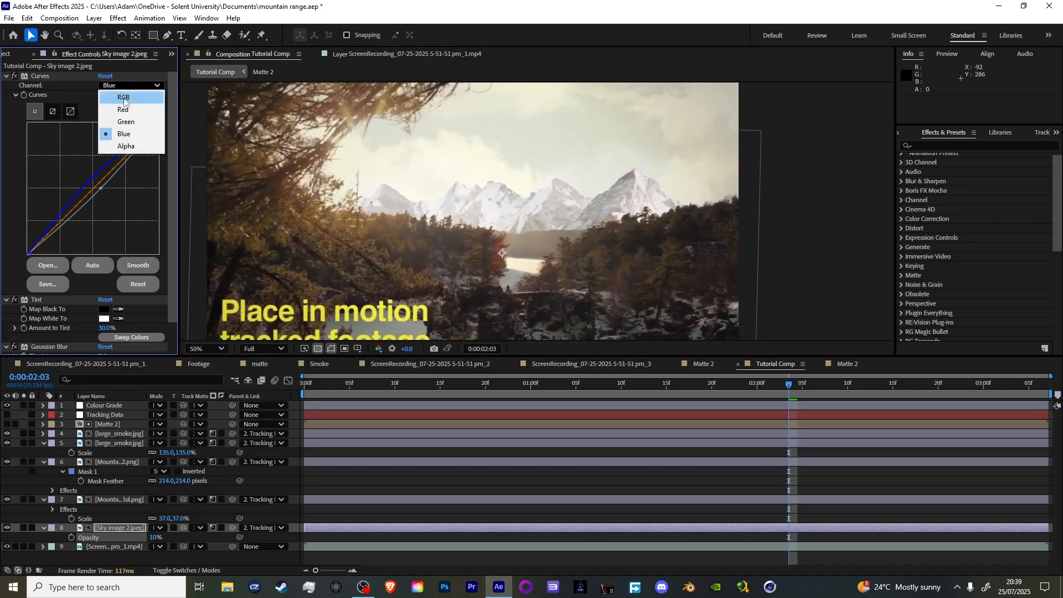
left_click(130, 95)
mouse_move(98, 187)
left_mouse_down()
mouse_move(103, 196)
mouse_move(84, 176)
mouse_move(94, 183)
left_mouse_up()
Reshape the Colour Grade layer's RGB curve into a smoother, gentler darkening dip and save the project
left_click(122, 407)
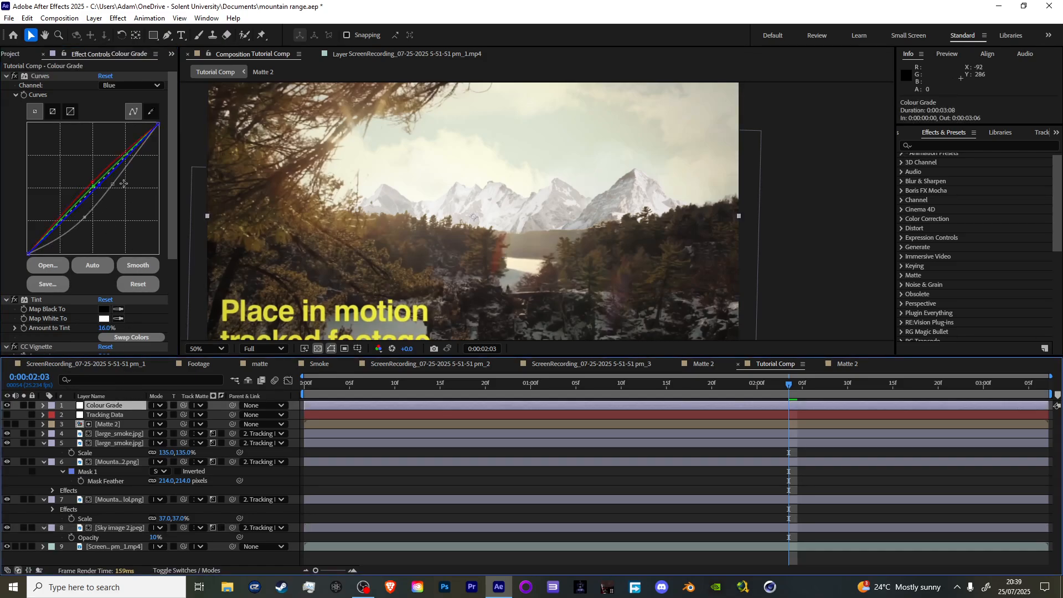
left_click(122, 85)
left_click(111, 96)
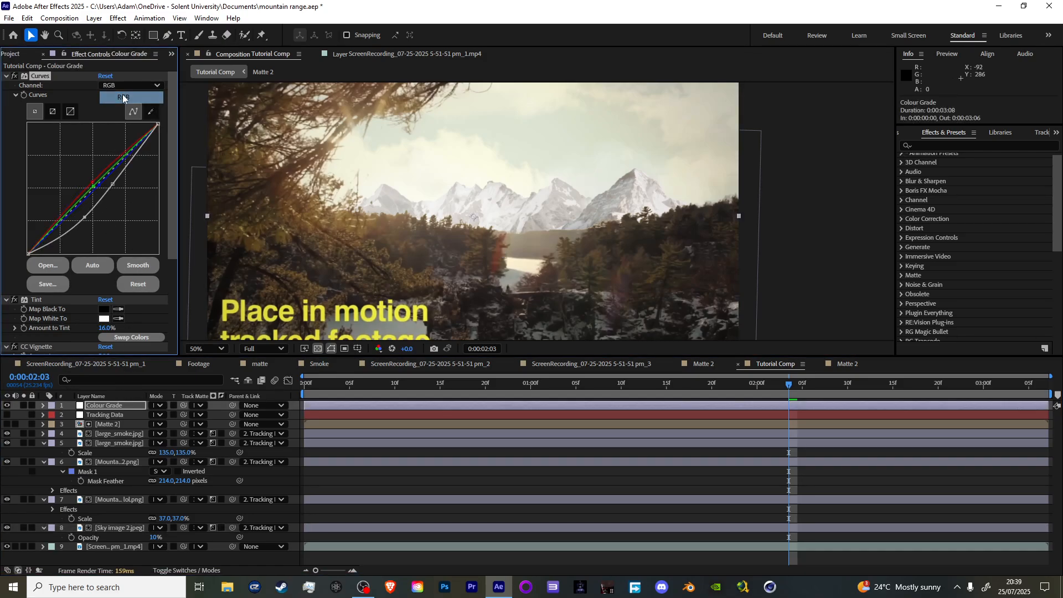
left_click(118, 189)
left_click_drag(118, 190, 85, 211)
left_click(139, 284)
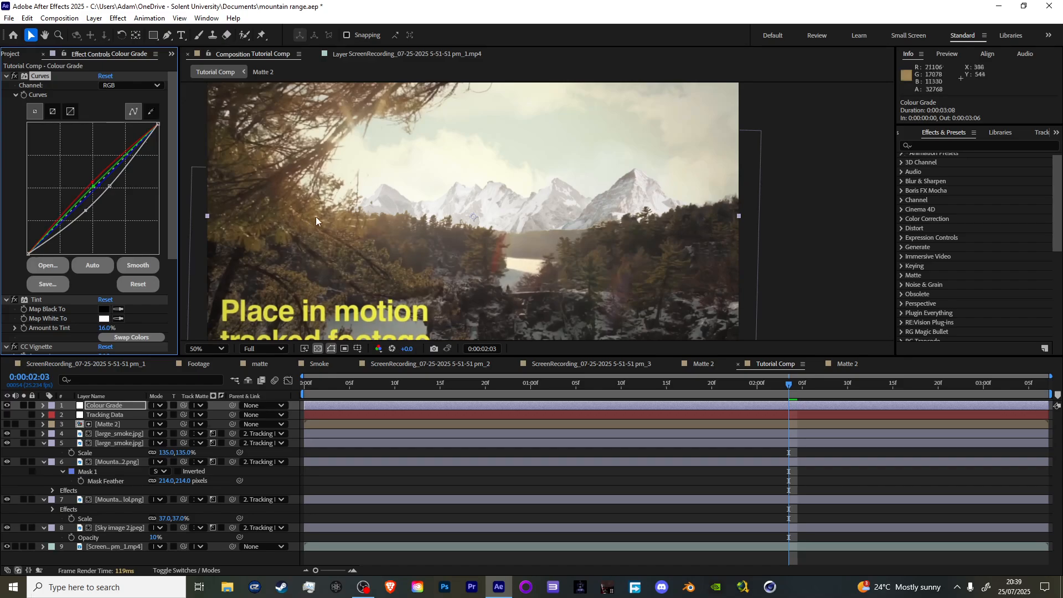
scroll(377, 228, "down", 2)
key("ctrl+s")
Examine the graded mountains, treeline and yellow title up close and in the full frame
scroll(457, 241, "up", 2)
left_click_drag(451, 243, 431, 201)
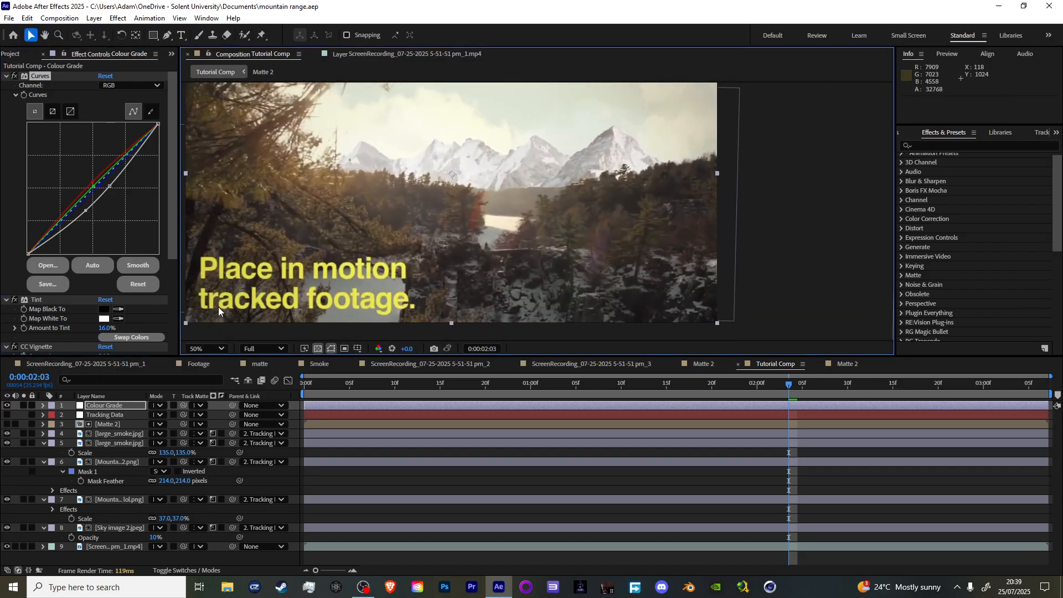
scroll(383, 230, "down", 2)
scroll(387, 235, "up", 2)
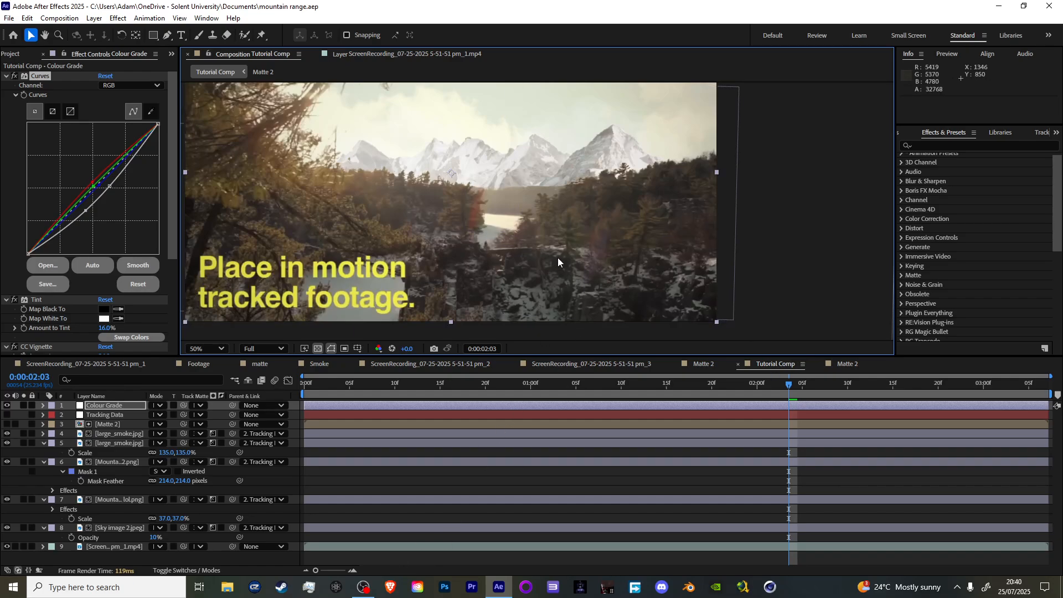
key("space")
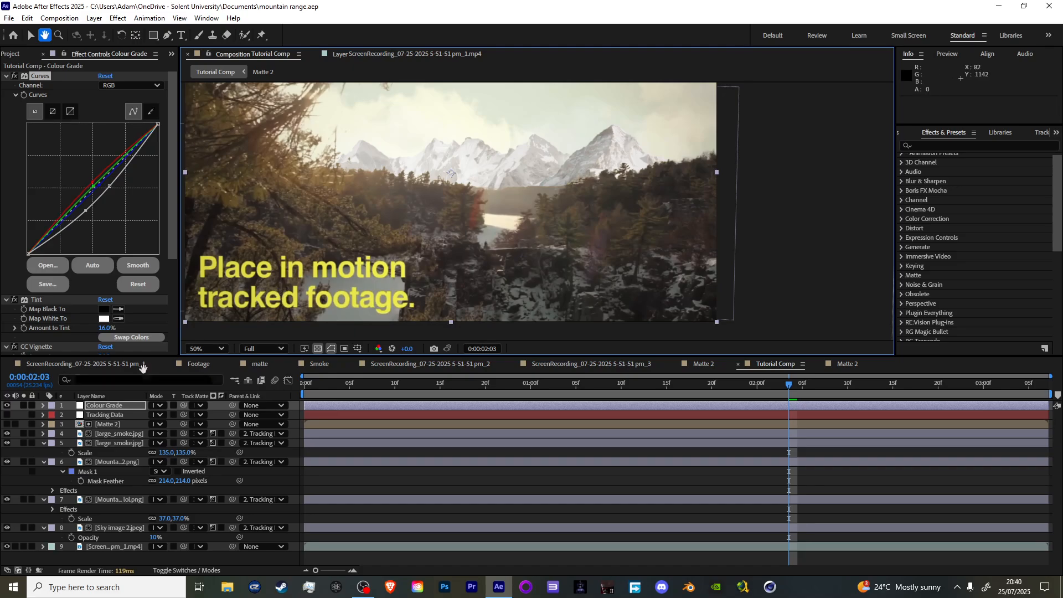
left_click_drag(316, 245, 444, 246)
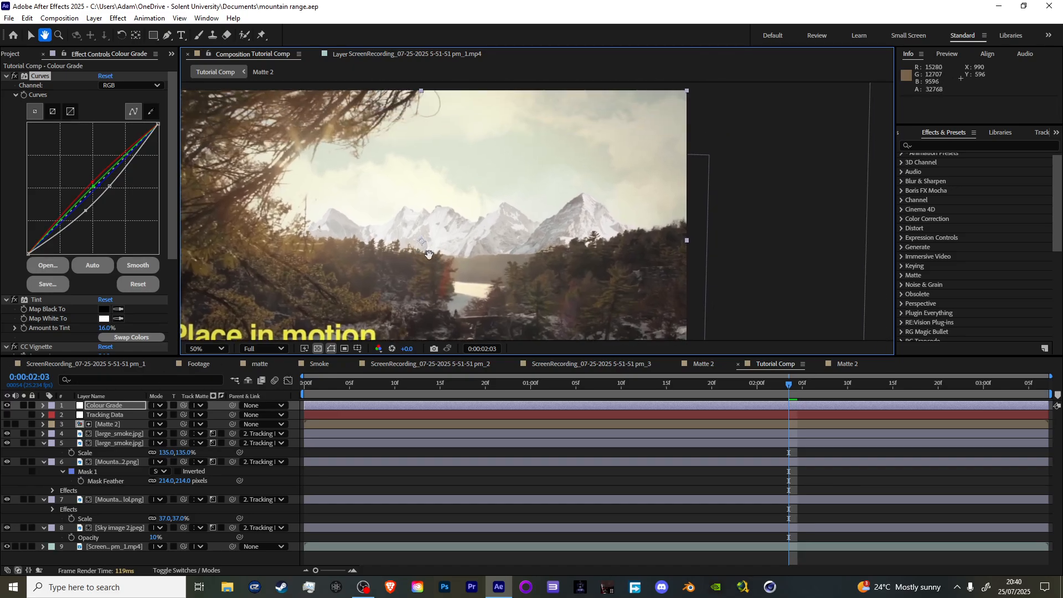
Inspect the edge where the mountains meet the treeline on the far side of the lake
key("space")
left_click_drag(325, 249, 491, 214)
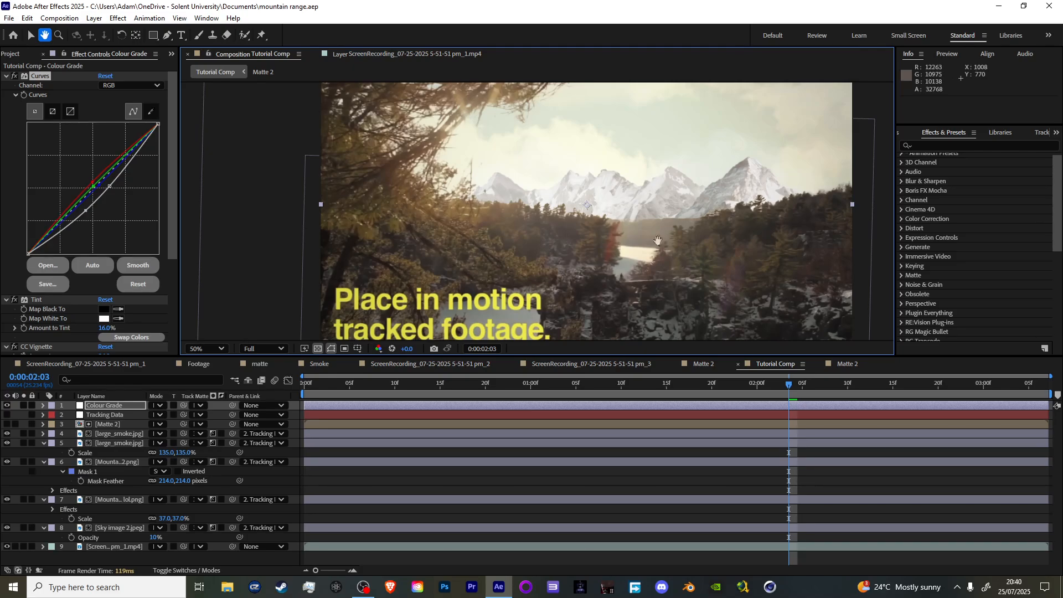
left_click_drag(658, 239, 496, 241)
scroll(498, 272, "up", 1)
scroll(451, 261, "up", 1)
left_click_drag(436, 215, 539, 251)
Turn off the Camera Lens Blur effect on the Mountain Range layer in Tutorial Comp and check the sharper peaks
left_click(117, 498)
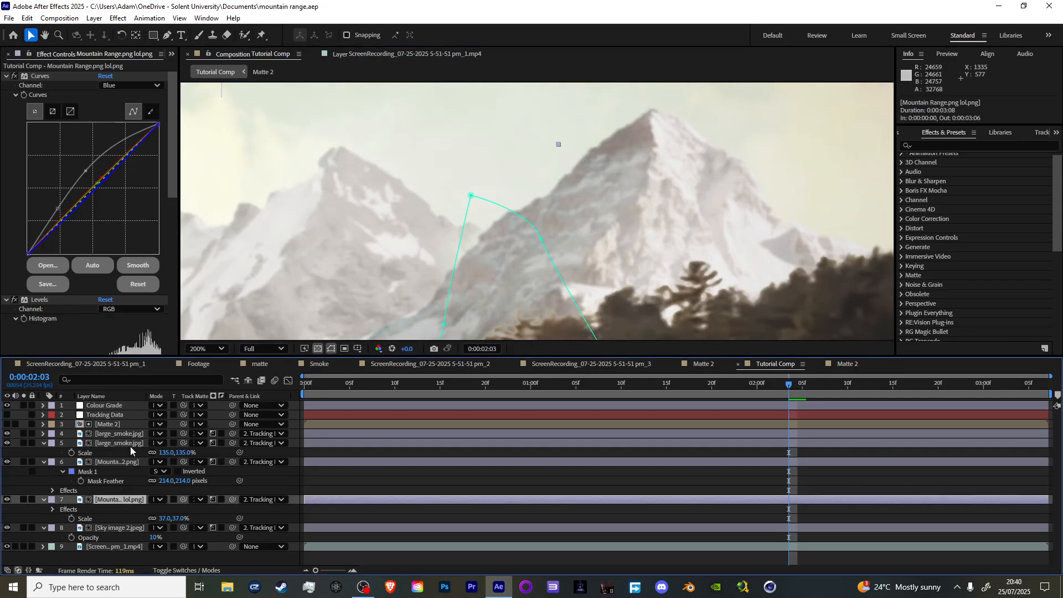
scroll(91, 254, "down", 6)
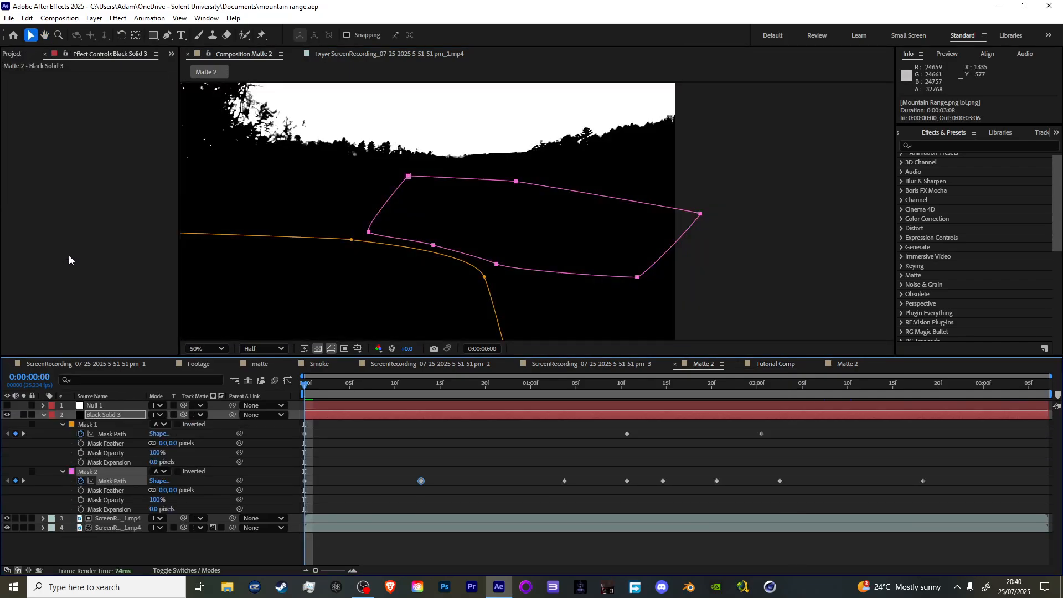
left_click(645, 365)
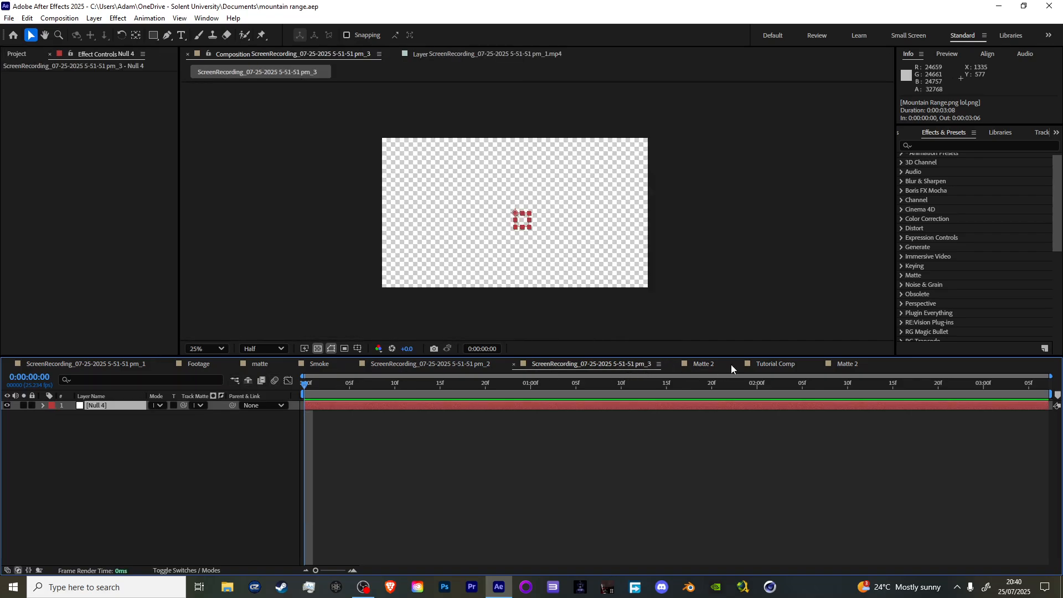
left_click(765, 364)
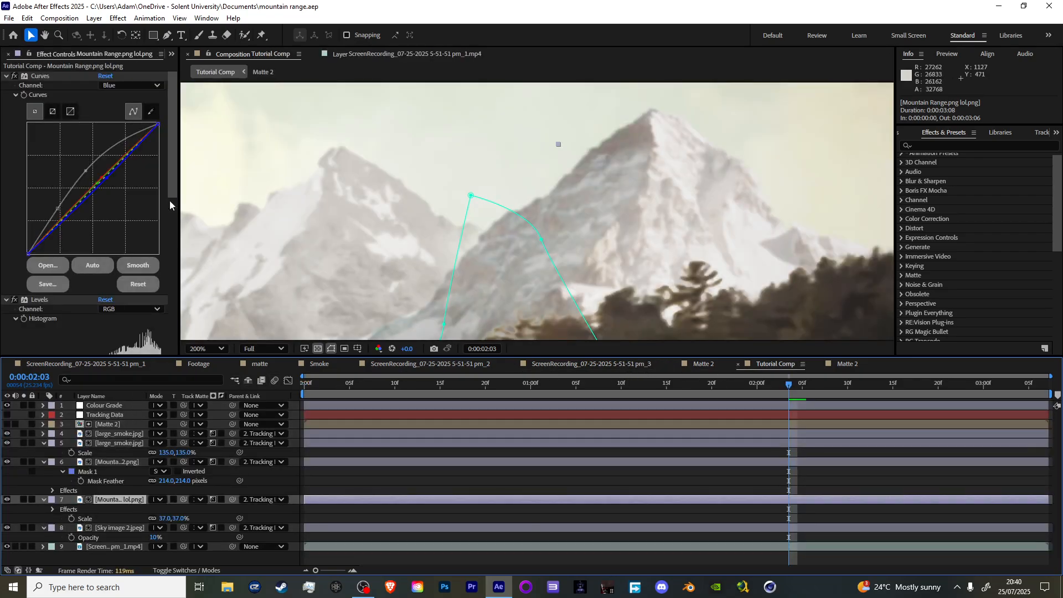
scroll(100, 192, "down", 4)
scroll(101, 238, "down", 3)
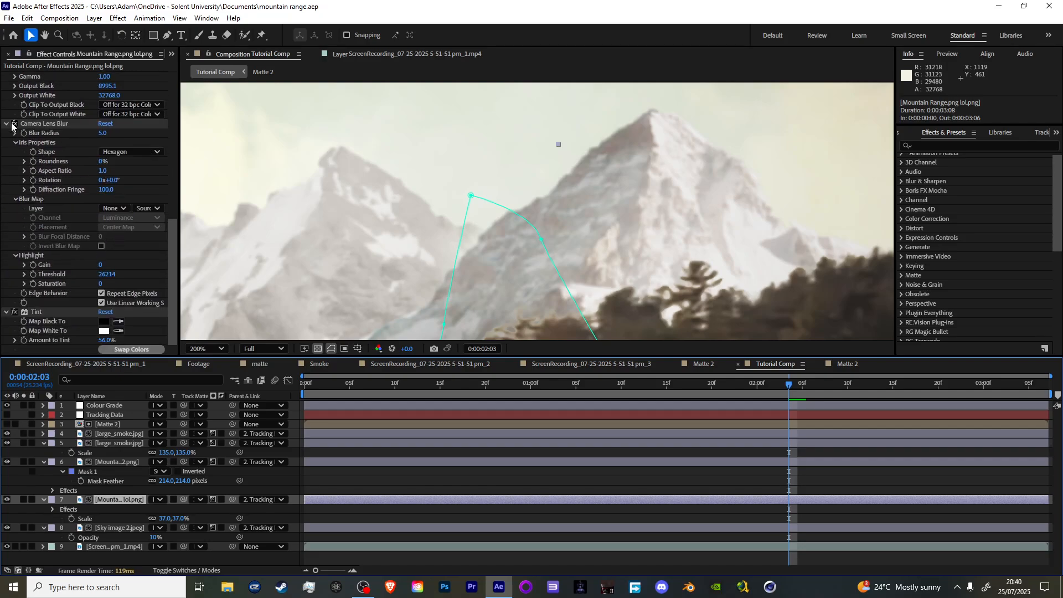
scroll(507, 198, "down", 1)
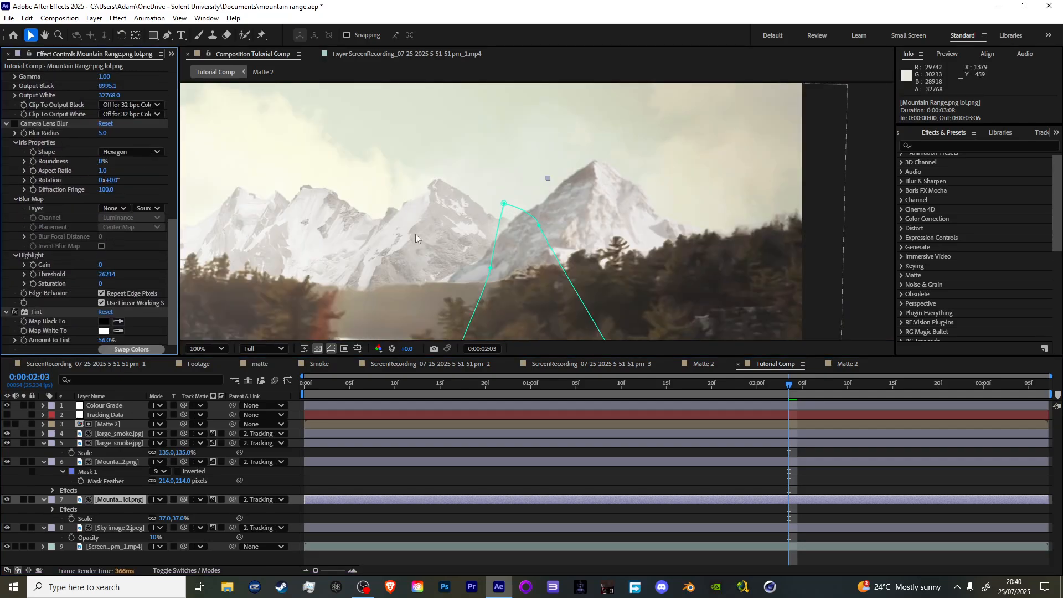
scroll(409, 225, "down", 1)
scroll(424, 223, "up", 2)
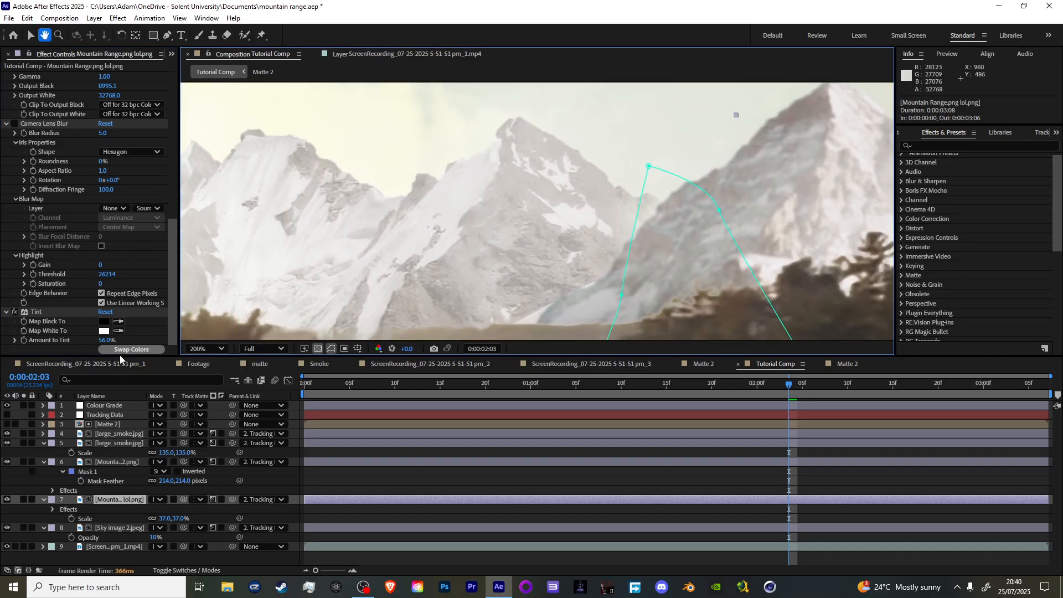
Turn off the Camera Lens Blur effect on the Mountain K2 layer
left_click(115, 461)
scroll(48, 245, "down", 7)
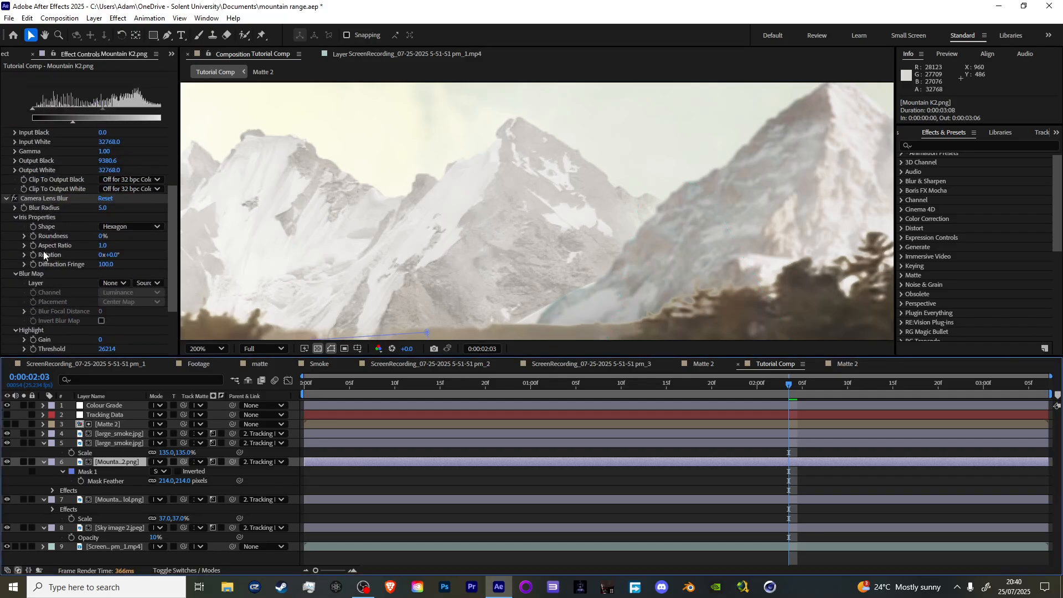
scroll(33, 270, "up", 3)
scroll(34, 264, "down", 1)
left_click(15, 248)
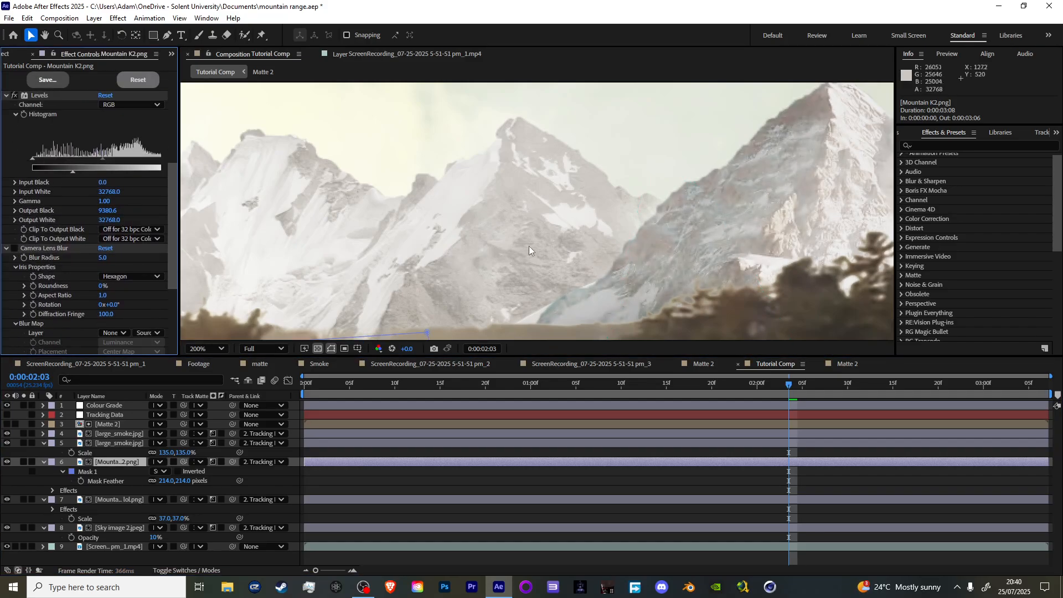
Compare the sharpness of the unblurred mountains with the softness of the foreground trees, both close up and zoomed out
scroll(533, 241, "down", 1)
scroll(534, 241, "down", 1)
scroll(533, 242, "down", 1)
scroll(534, 242, "up", 2)
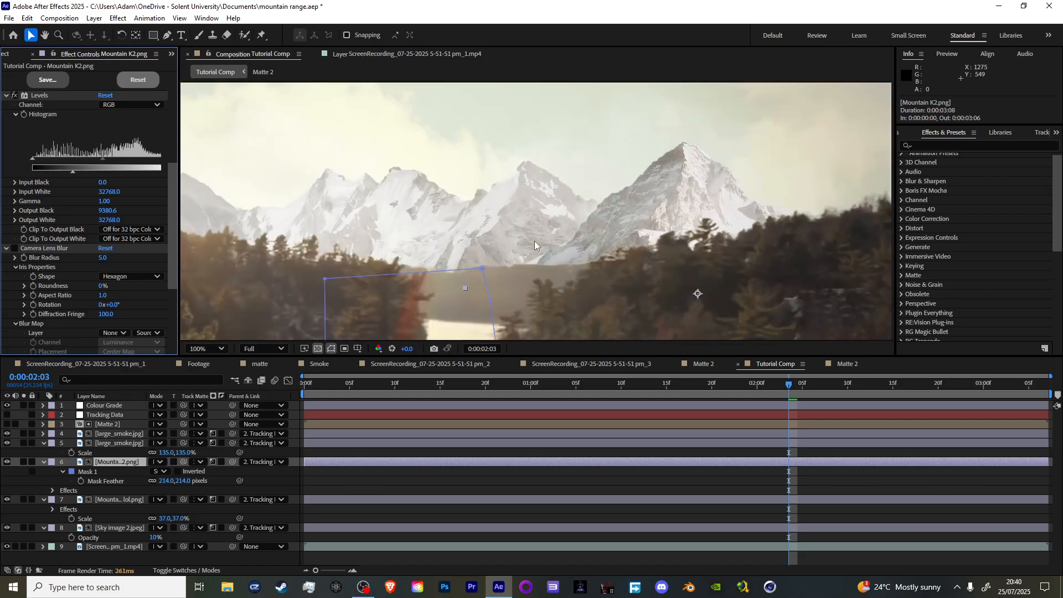
left_click_drag(579, 278, 429, 236)
scroll(428, 236, "up", 1)
left_click_drag(360, 209, 449, 199)
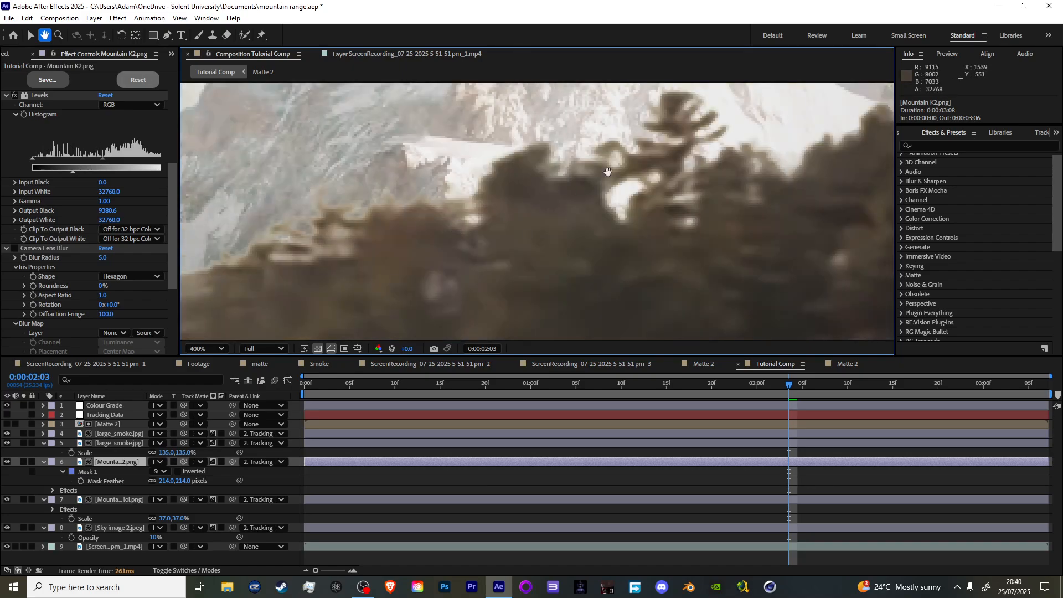
scroll(576, 166, "down", 1)
scroll(578, 161, "up", 1)
scroll(535, 173, "down", 1)
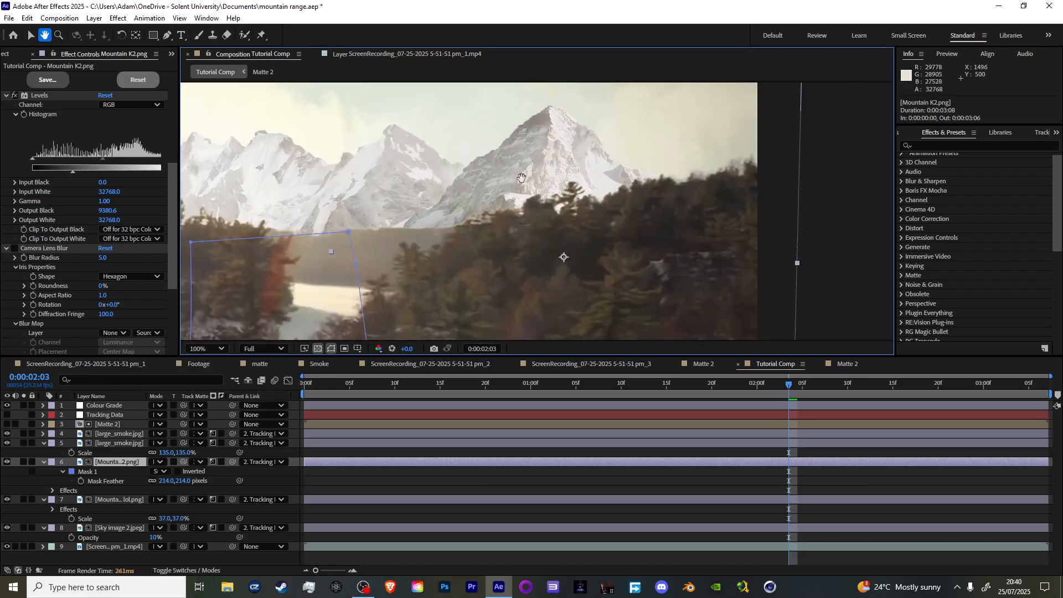
Turn Camera Lens Blur back on for both the Mountain K2 and Mountain Range layers
key("v")
left_click(13, 254)
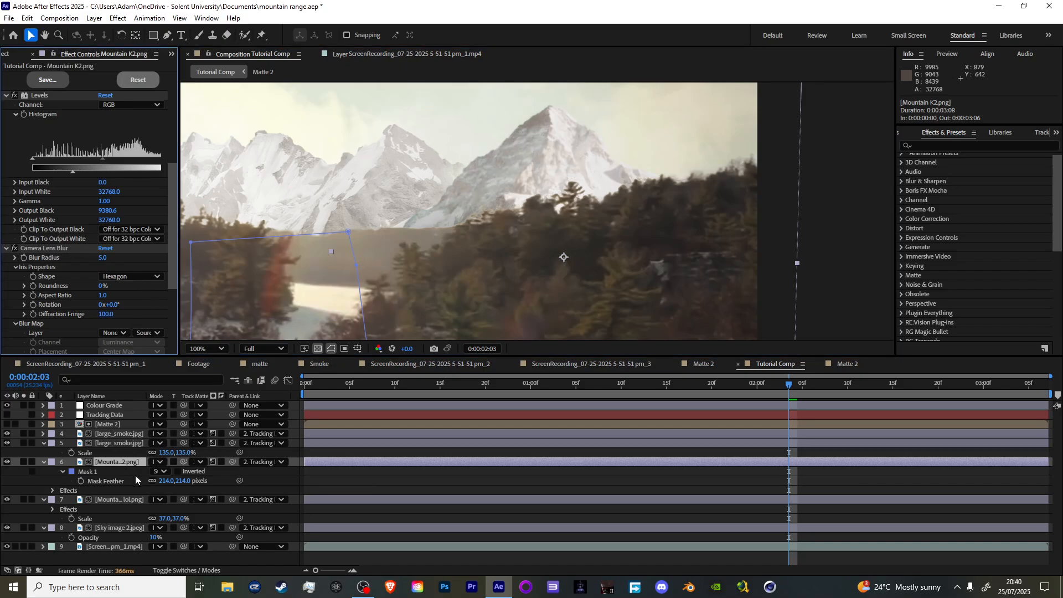
left_click(127, 500)
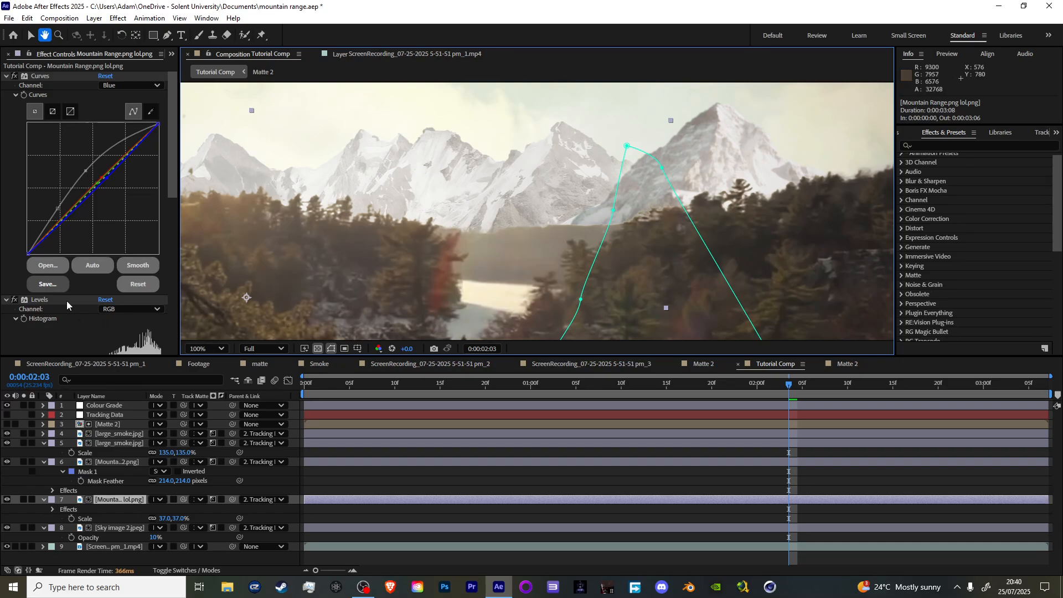
key("v")
scroll(65, 302, "down", 5)
left_click(13, 228)
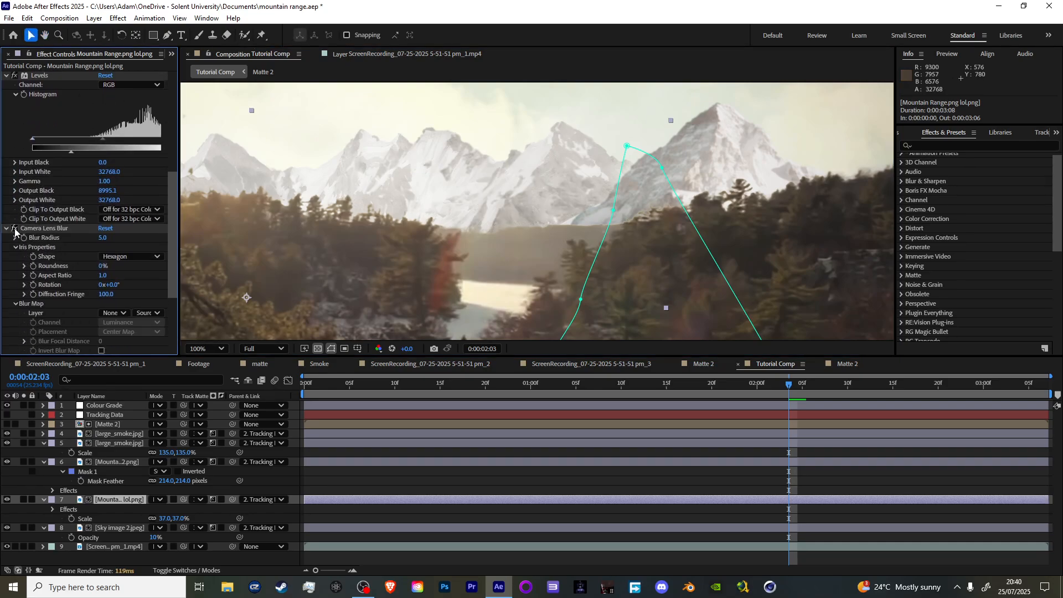
scroll(489, 168, "down", 2)
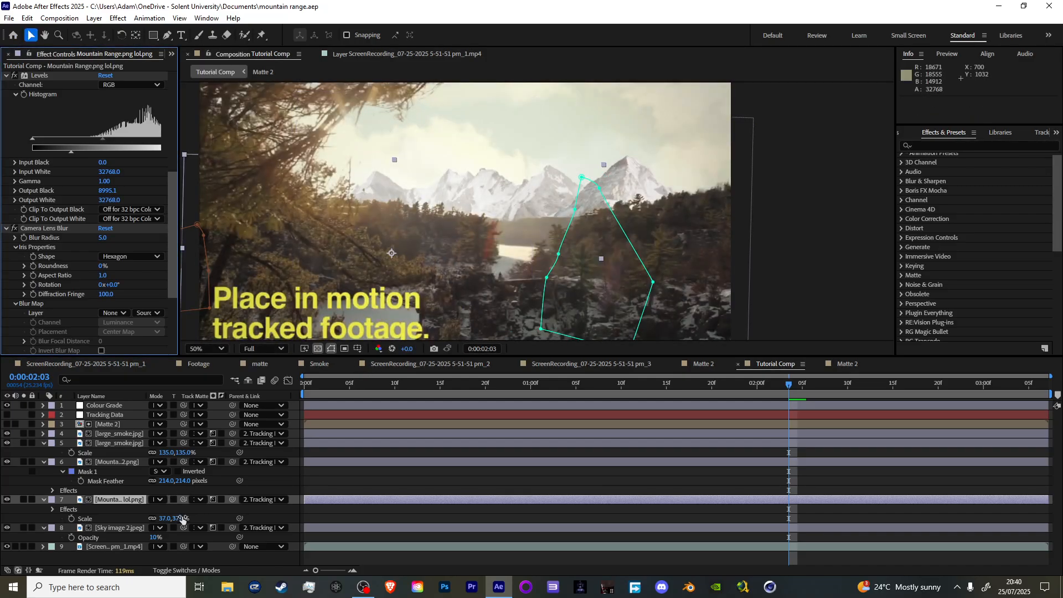
Enable motion blur for the composition and both mountain layers, and check it on earlier frames back to 0:00:00:08
left_click(175, 570)
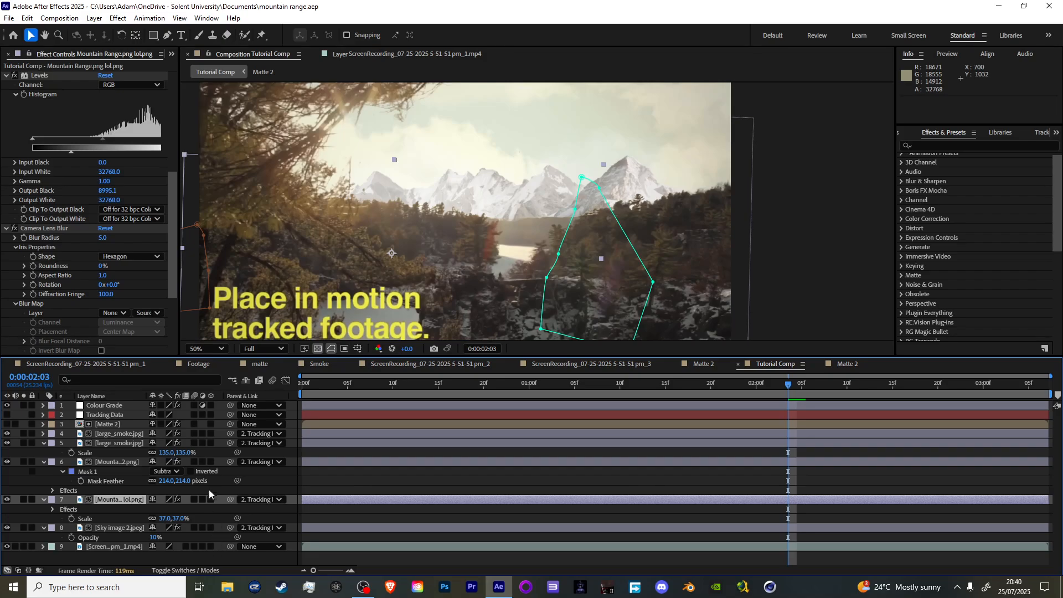
left_click(272, 380)
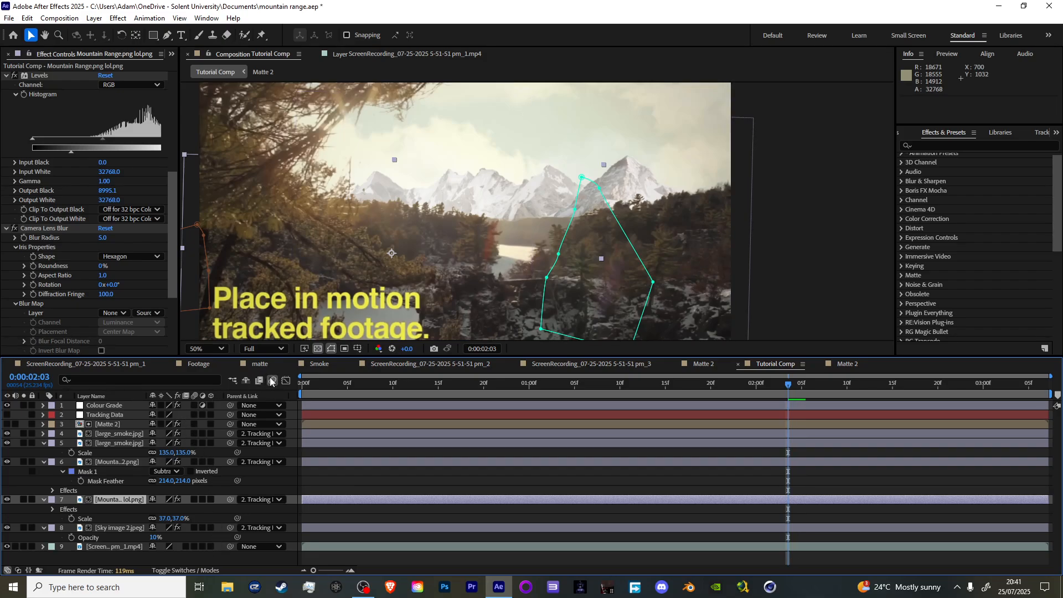
left_click(194, 499)
left_click(194, 462)
left_click_drag(782, 385, 386, 382)
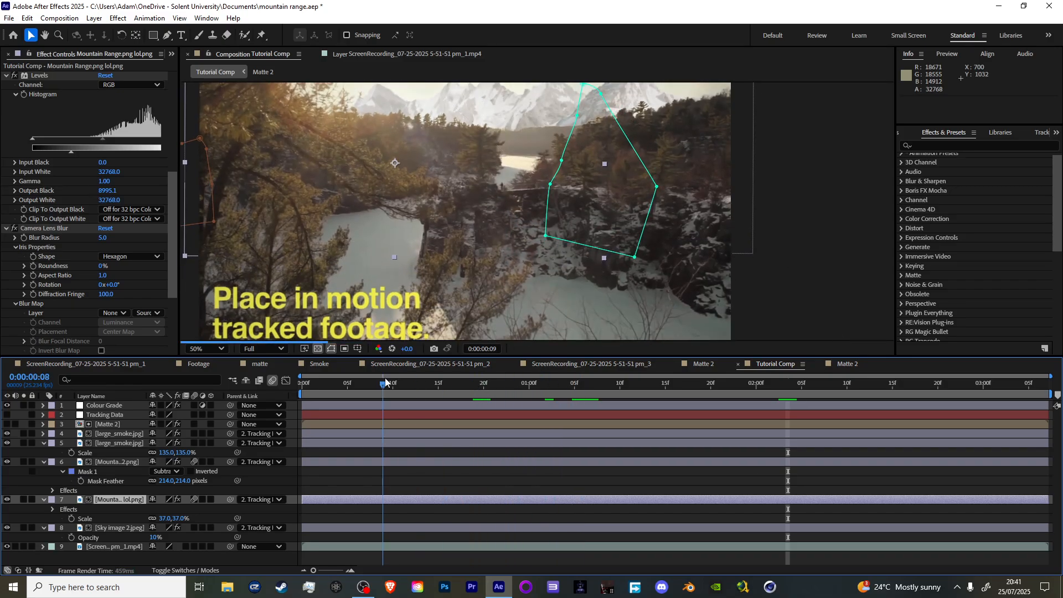
Adjust the motion blur shutter angle in Tutorial Comp's advanced composition settings
left_click(59, 18)
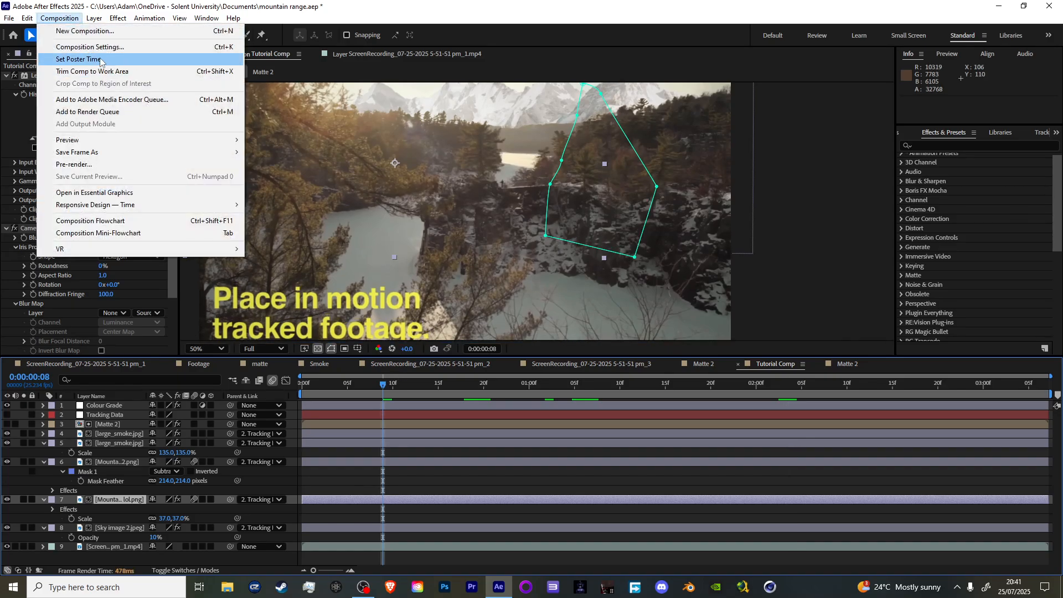
left_click(89, 46)
left_click(423, 183)
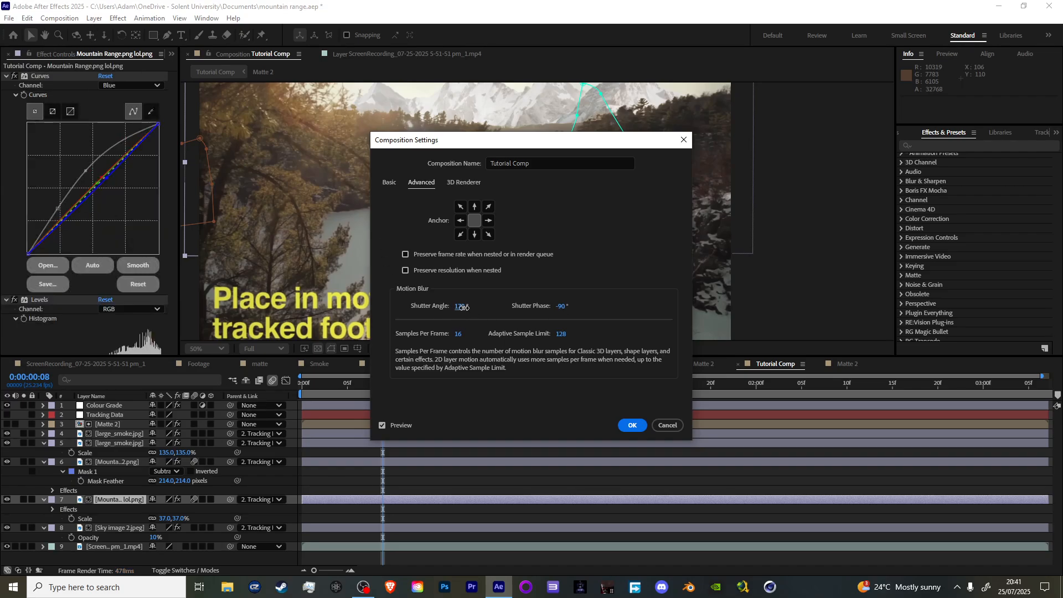
left_click_drag(461, 308, 457, 310)
left_click(632, 425)
Review the motion-blurred mountains near the one-second mark and on the composition's first frame
left_click_drag(465, 393, 539, 394)
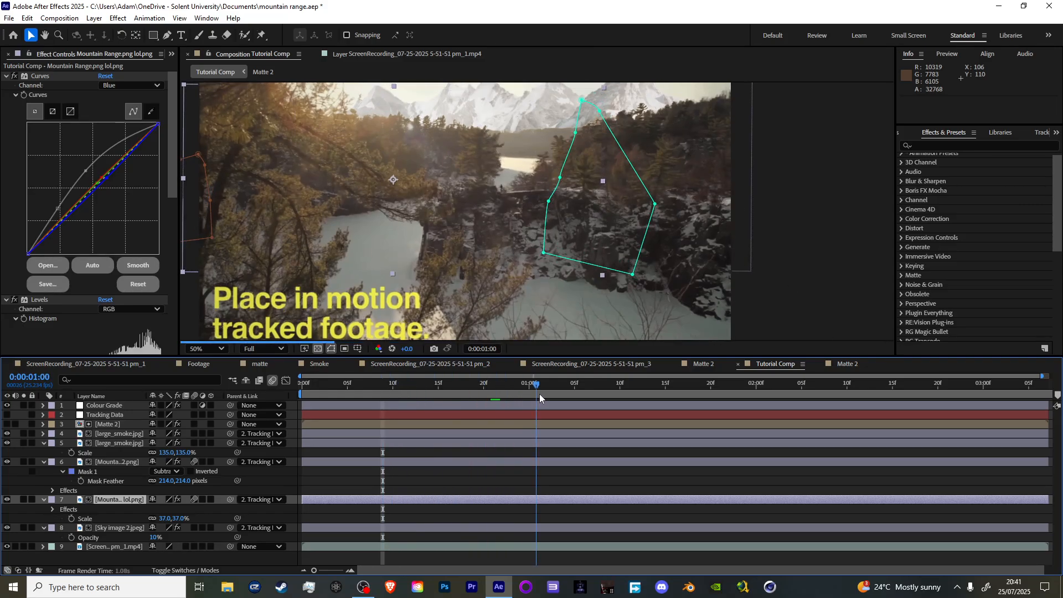
key("Home")
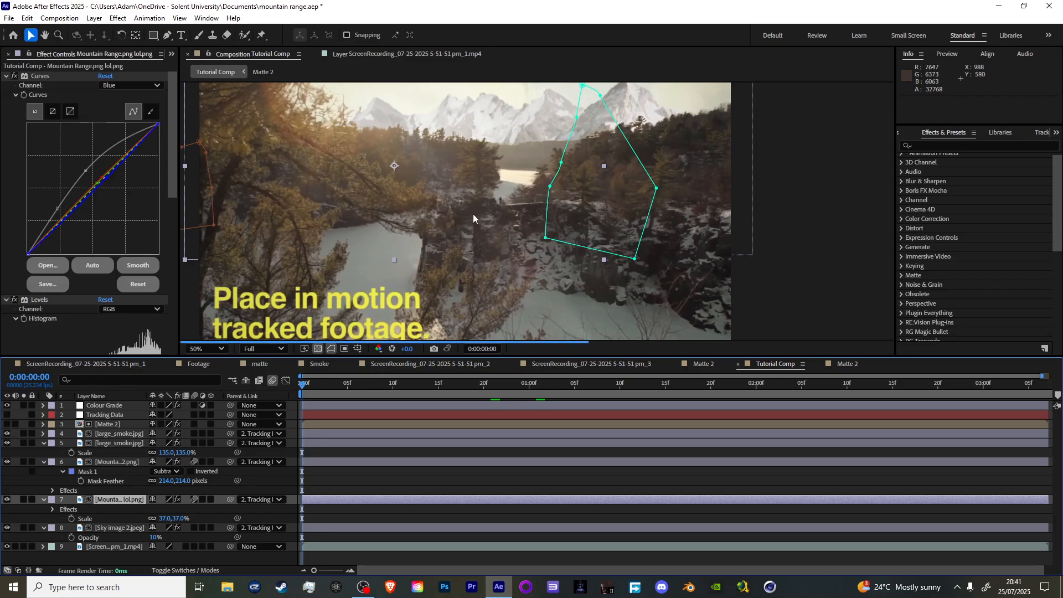
scroll(472, 214, "down", 2)
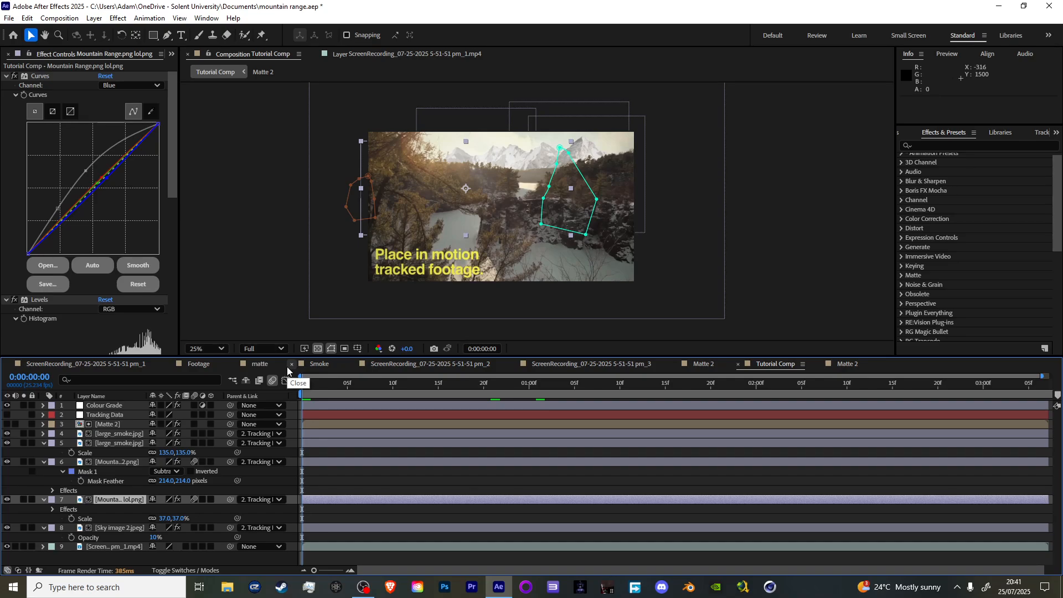
scroll(533, 172, "up", 2)
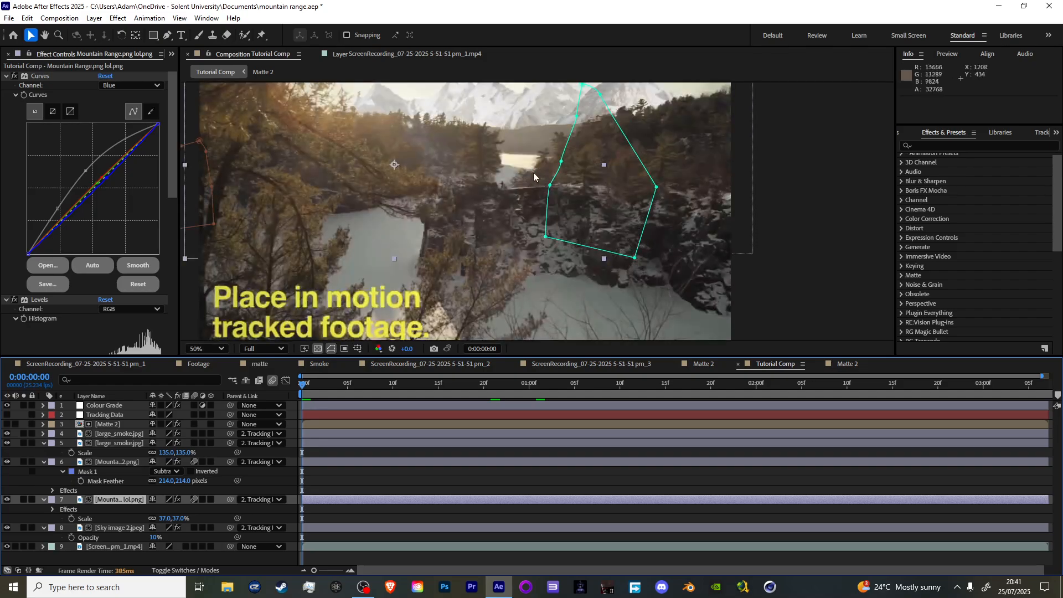
left_click_drag(516, 161, 484, 244)
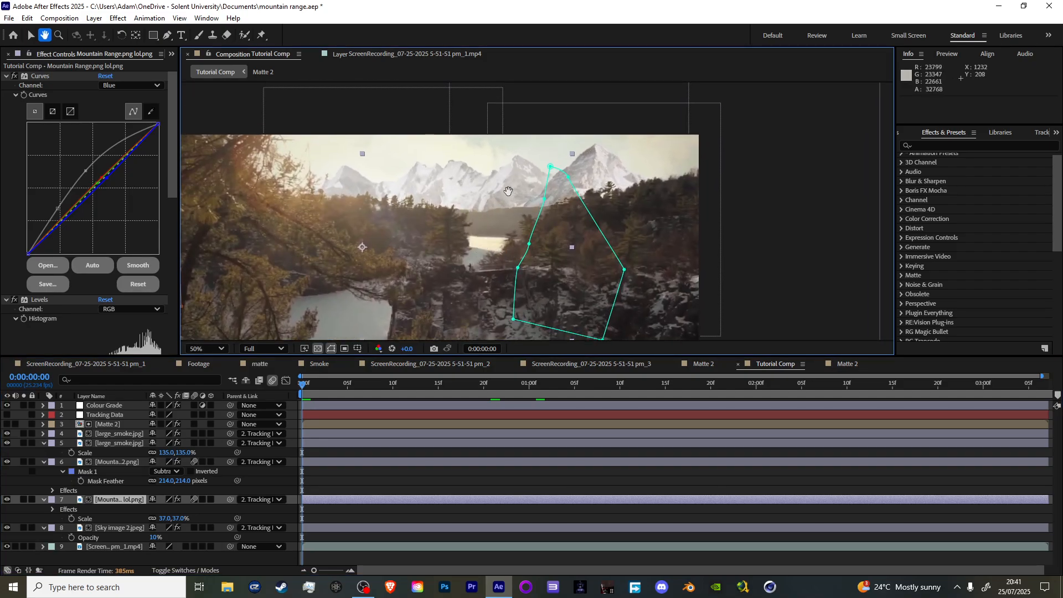